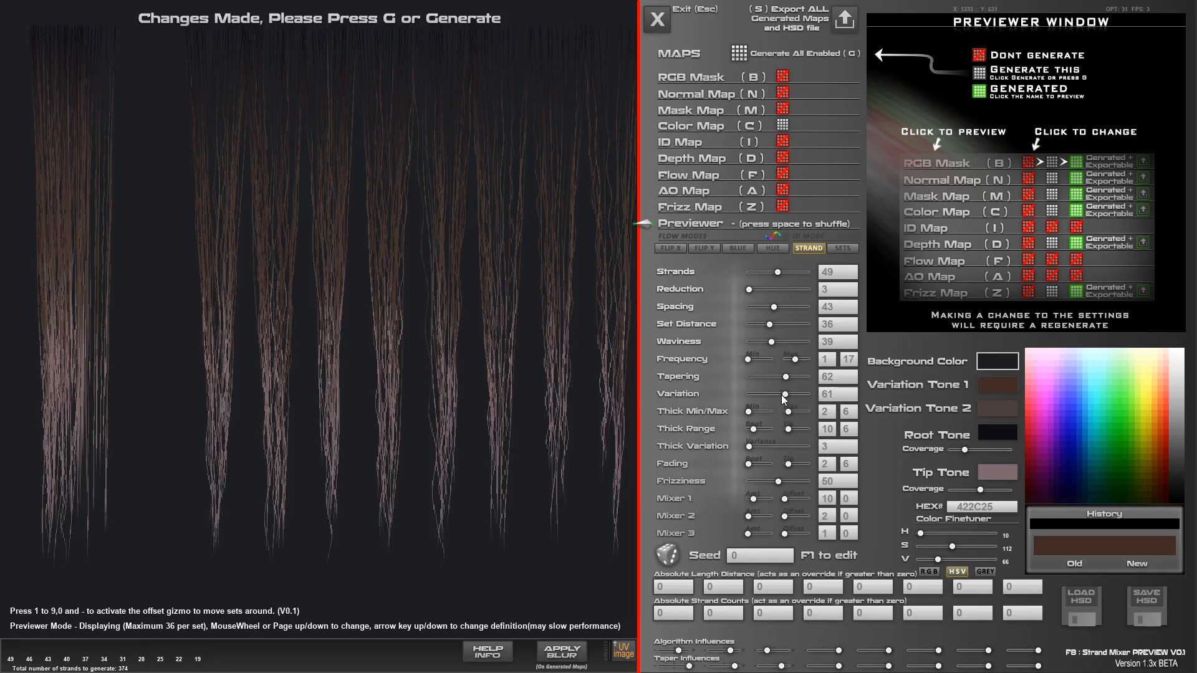
Set Variation to 52, Waviness to 75, Frequency to 6 and 8, Mixer 1 to 14, Mixer 2 to 25 and 20, and Mixer 3 to 35
{"action": "left_click_drag", "start_coordinate": [788, 394], "coordinate": [795, 342]}
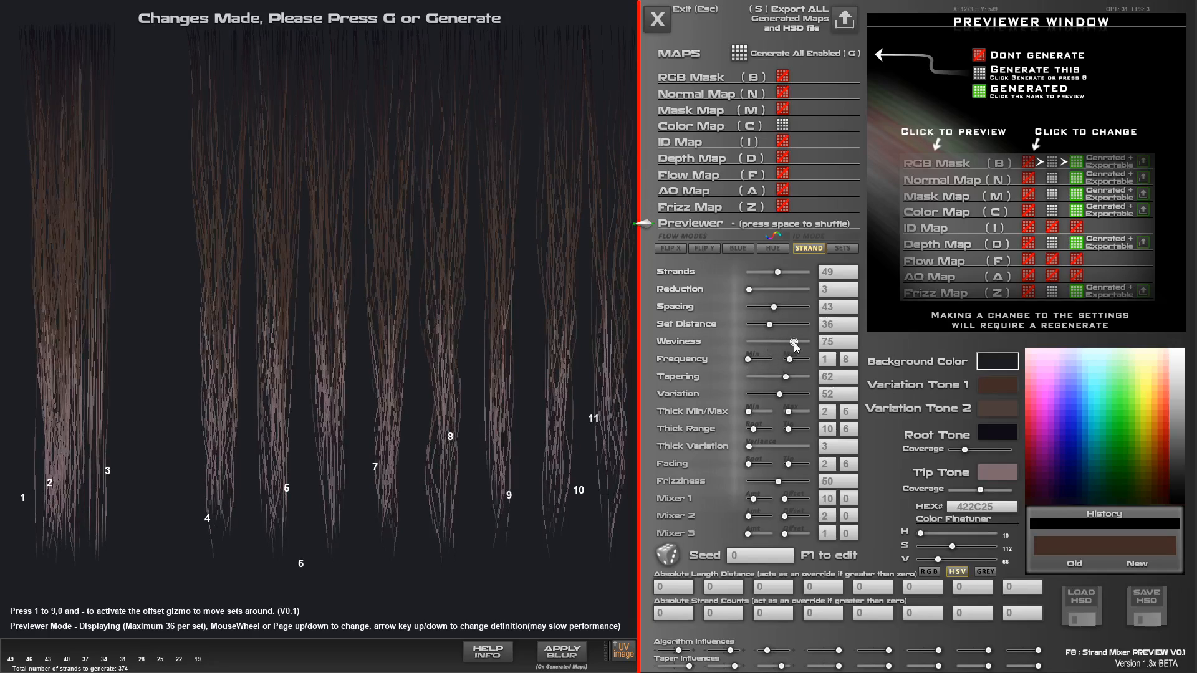
{"action": "left_click_drag", "start_coordinate": [749, 359], "coordinate": [751, 361]}
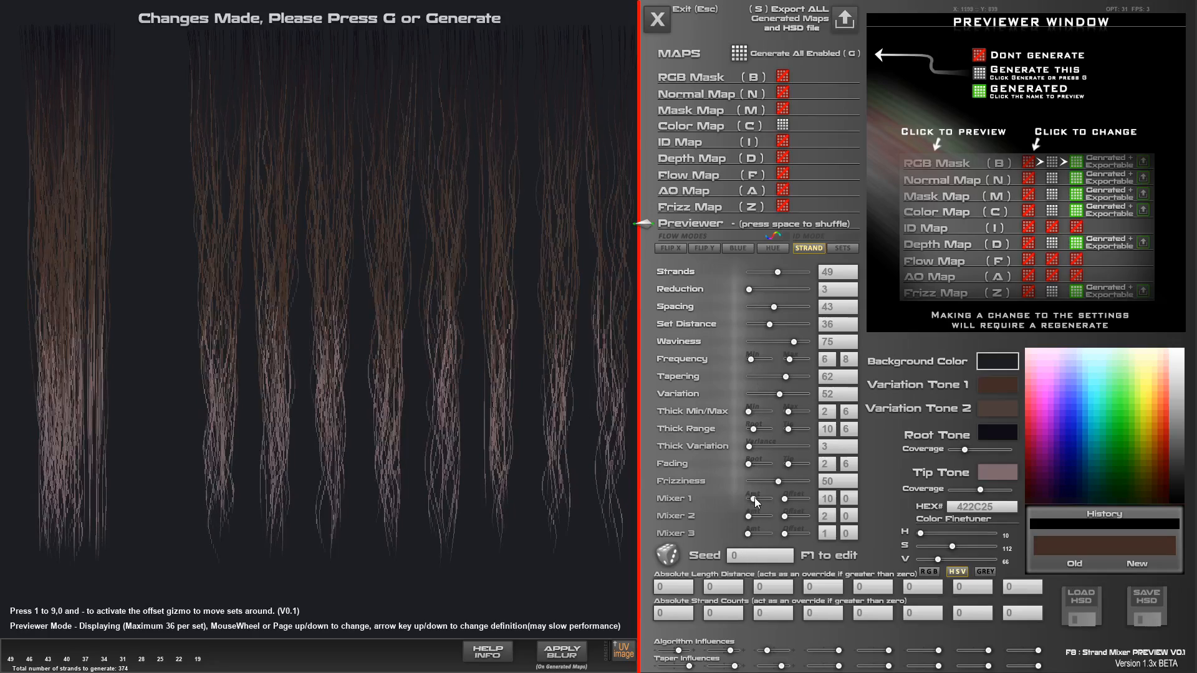
{"action": "left_click_drag", "start_coordinate": [754, 497], "coordinate": [797, 515]}
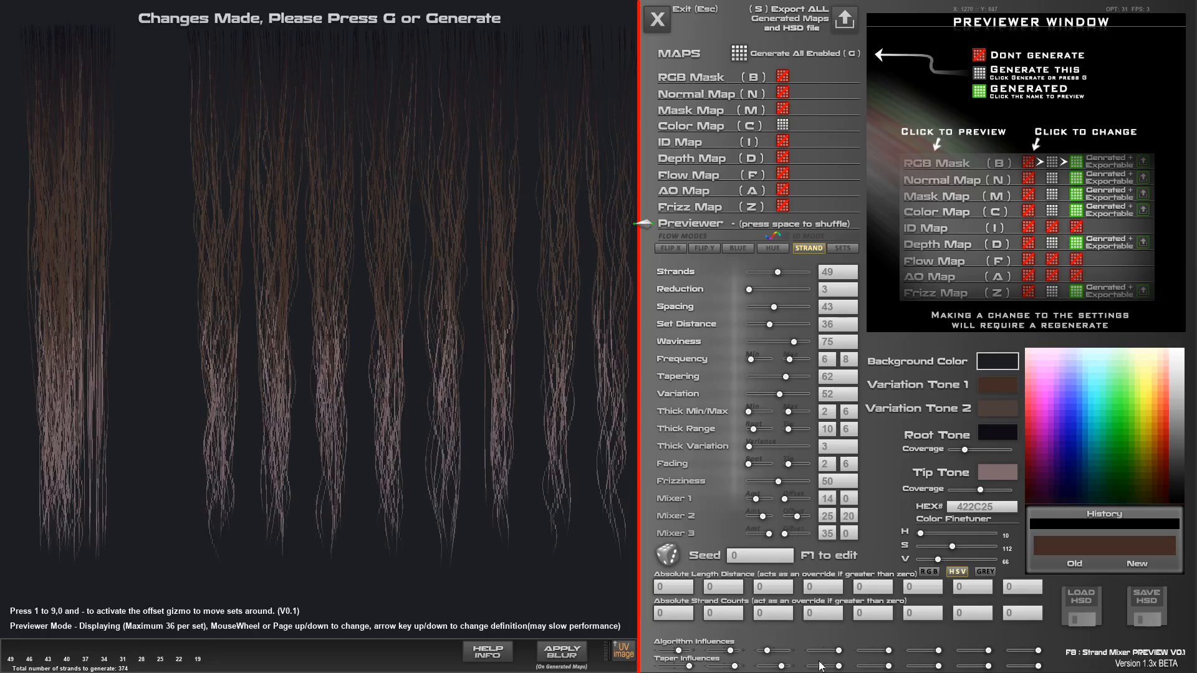
Adjust the fifth and sixth Algorithm Influences to vary the shape of the strand sets
{"action": "left_click_drag", "start_coordinate": [834, 652], "coordinate": [863, 652]}
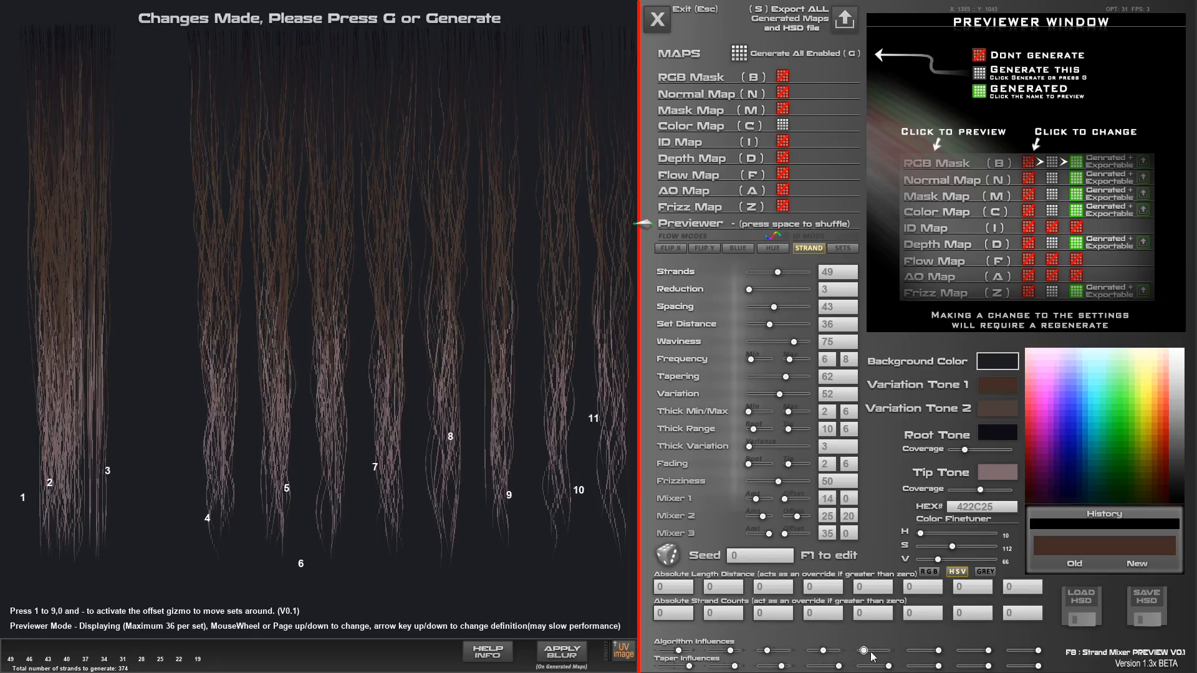
{"action": "mouse_move", "coordinate": [939, 651]}
{"action": "left_mouse_down"}
{"action": "mouse_move", "coordinate": [907, 653]}
{"action": "mouse_move", "coordinate": [930, 665]}
{"action": "left_mouse_up"}
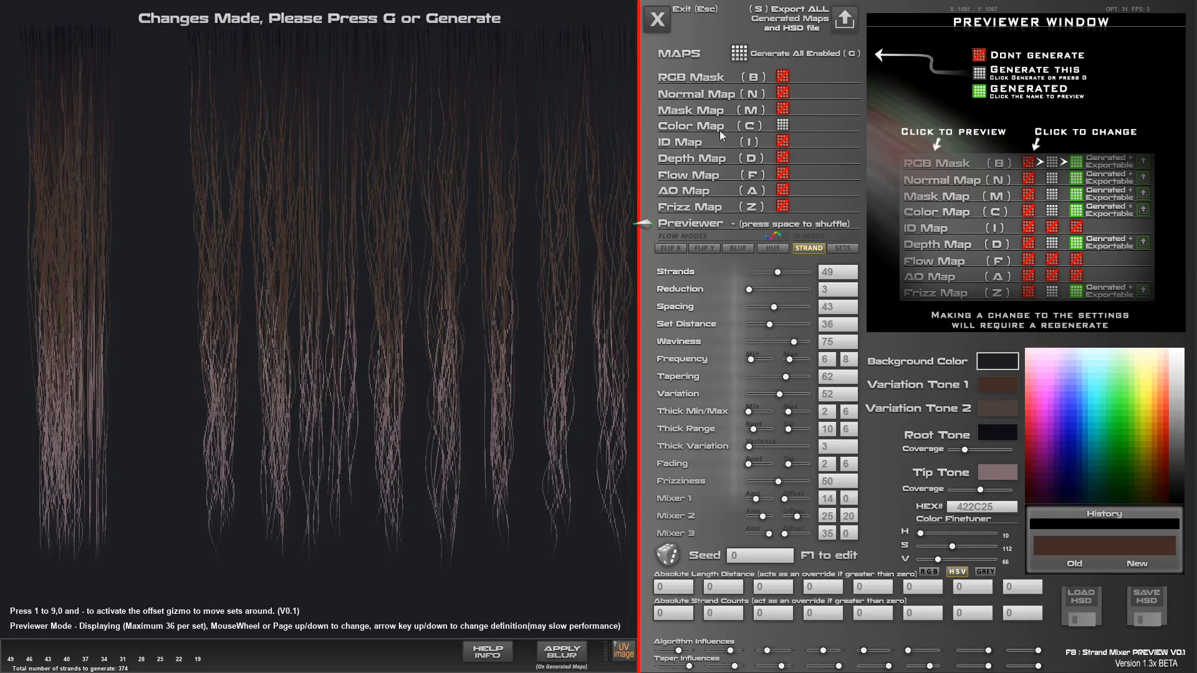
Offset strand set 6 to about X -1466, Y 48 so that it overlaps the large clump of sets 1 to 3
{"action": "key", "text": "1"}
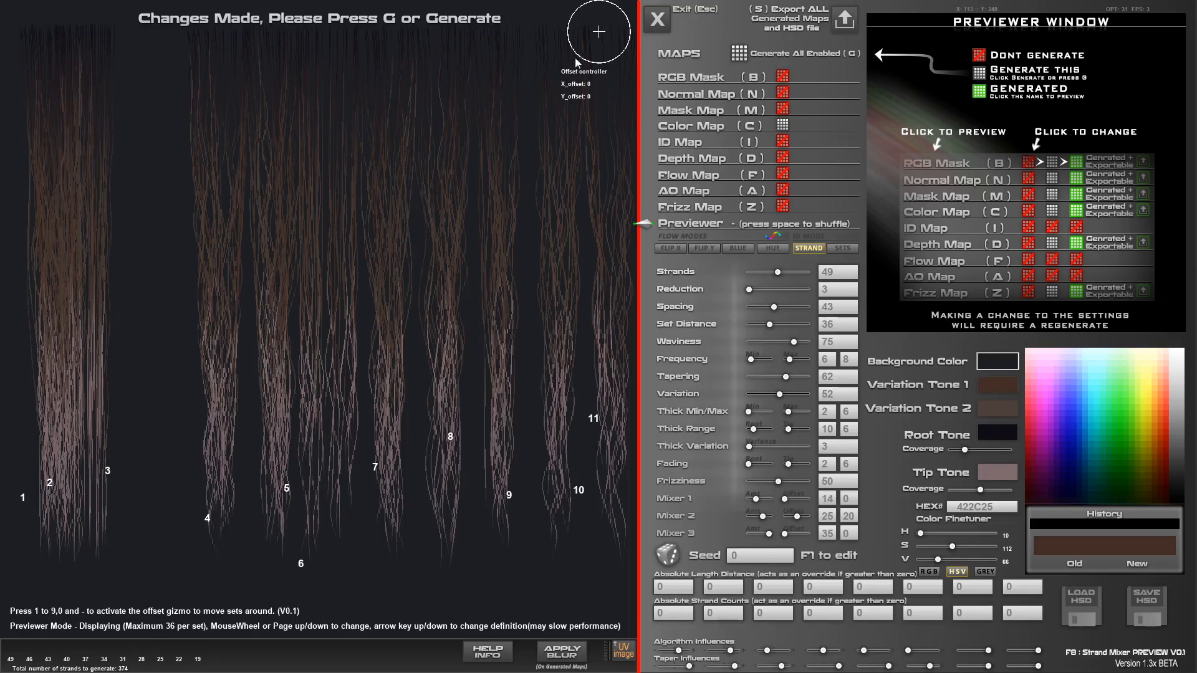
{"action": "left_click_drag", "start_coordinate": [583, 33], "coordinate": [597, 47]}
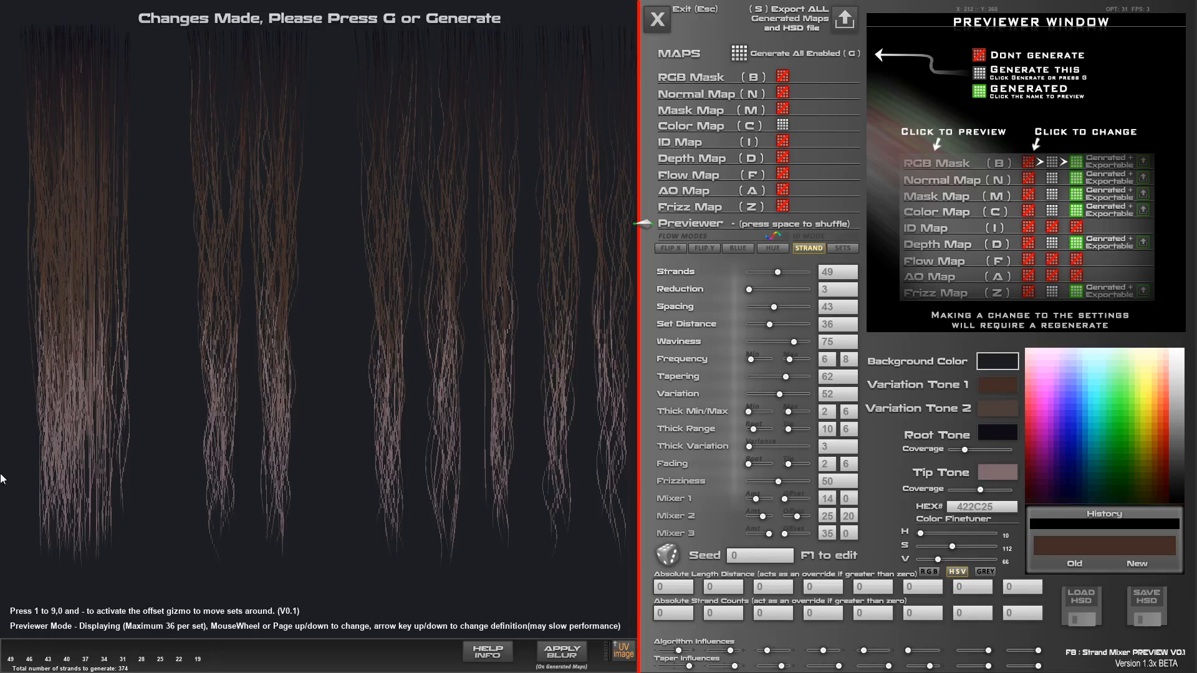
Generate the Color Map, preview it in detail, and return to the Previewer
{"action": "left_click", "coordinate": [720, 124]}
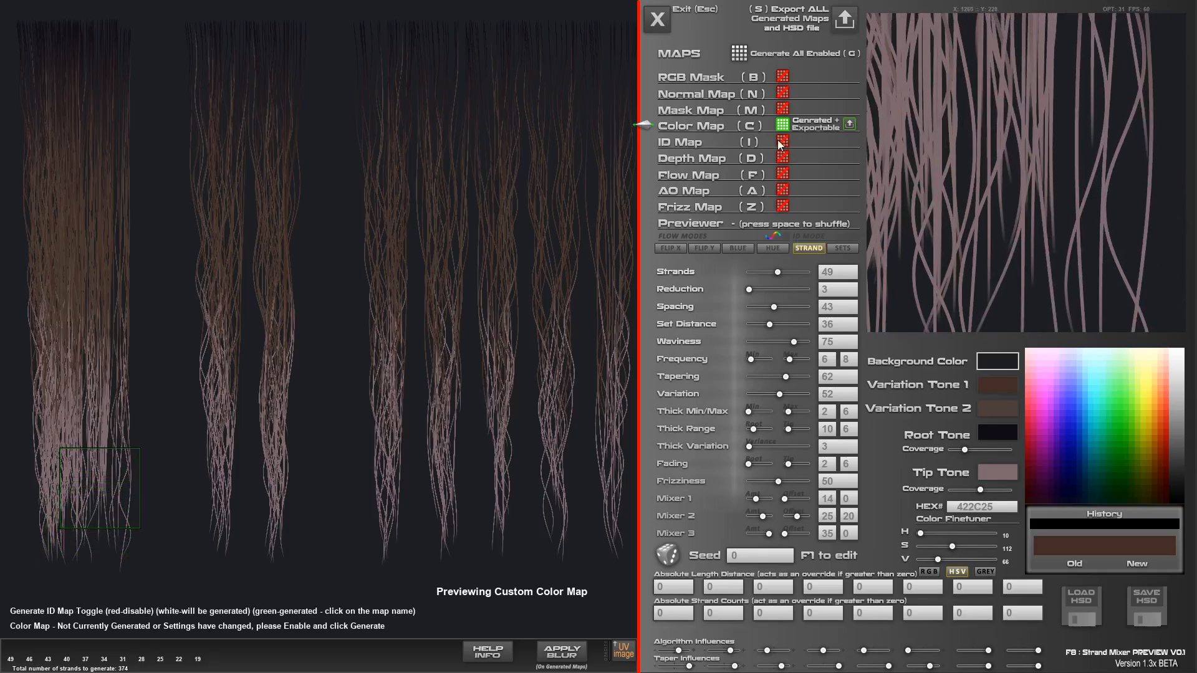
{"action": "left_click", "coordinate": [699, 226]}
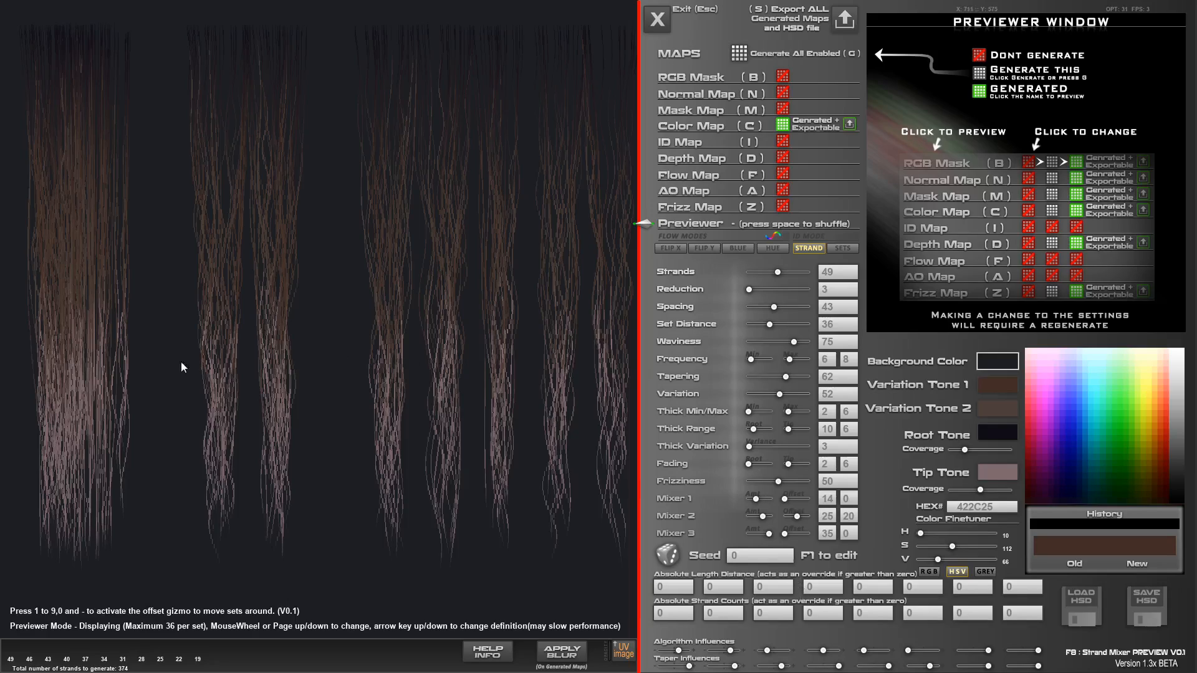
Identify the moved strand set by its number and set the sixth Absolute Length Distance override to 3300
{"action": "key", "text": "6"}
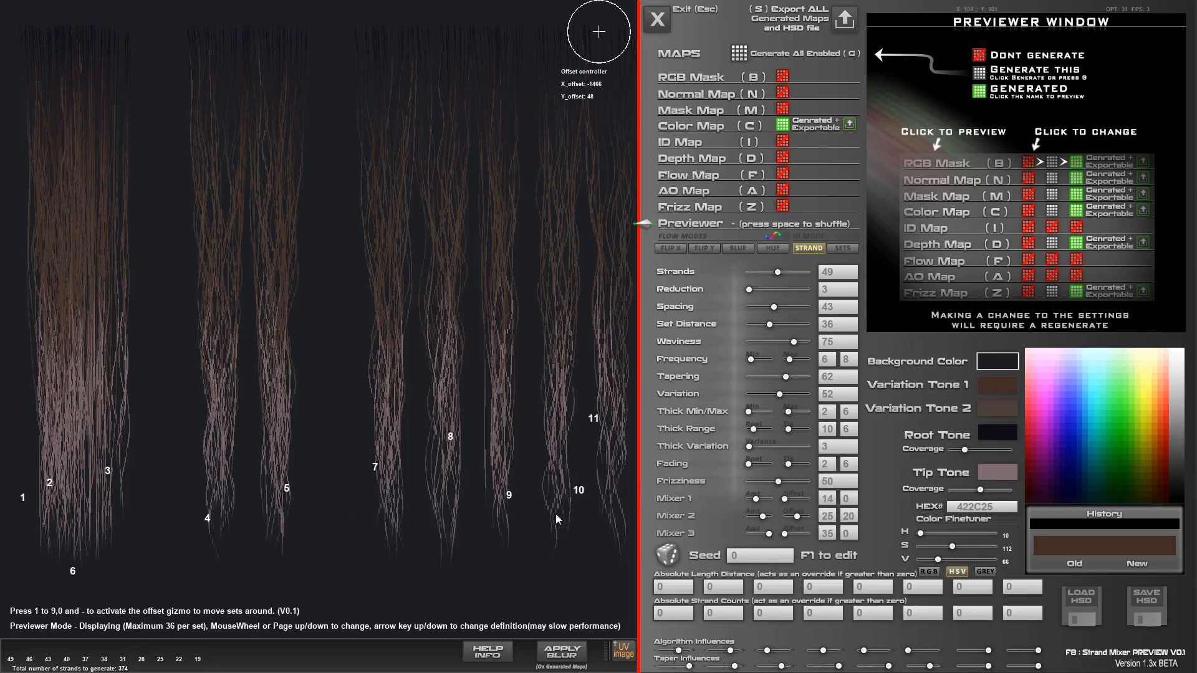
{"action": "key", "text": "6"}
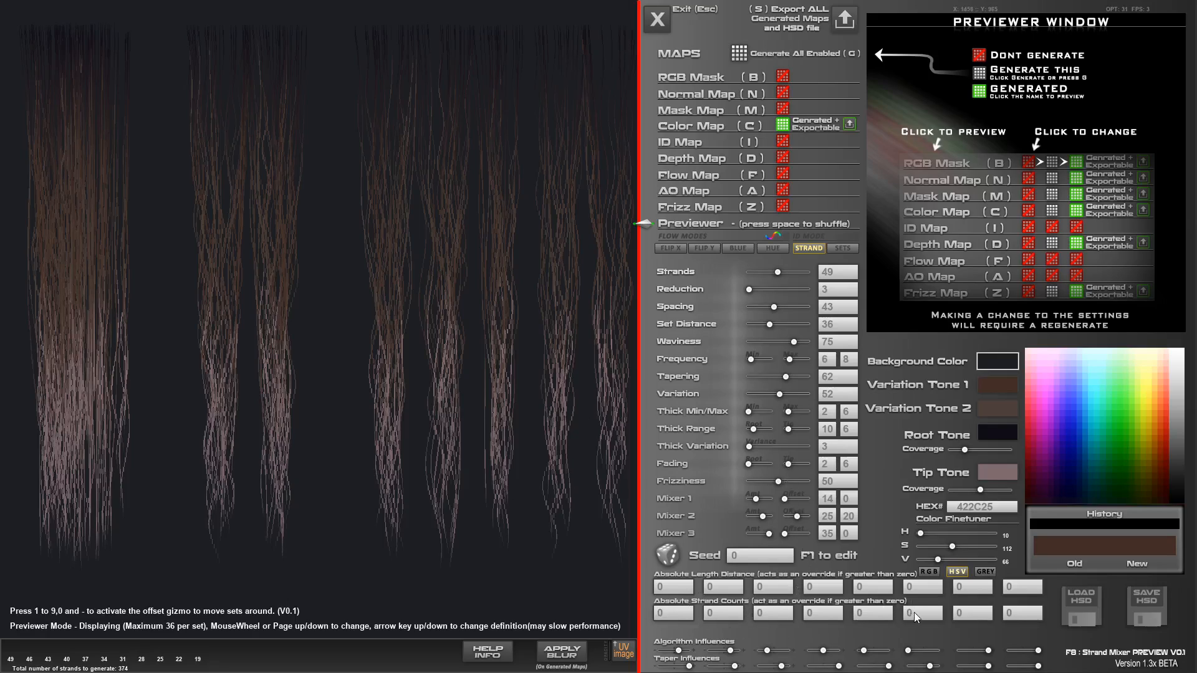
{"action": "left_click", "coordinate": [914, 588]}
{"action": "type", "text": "6"}
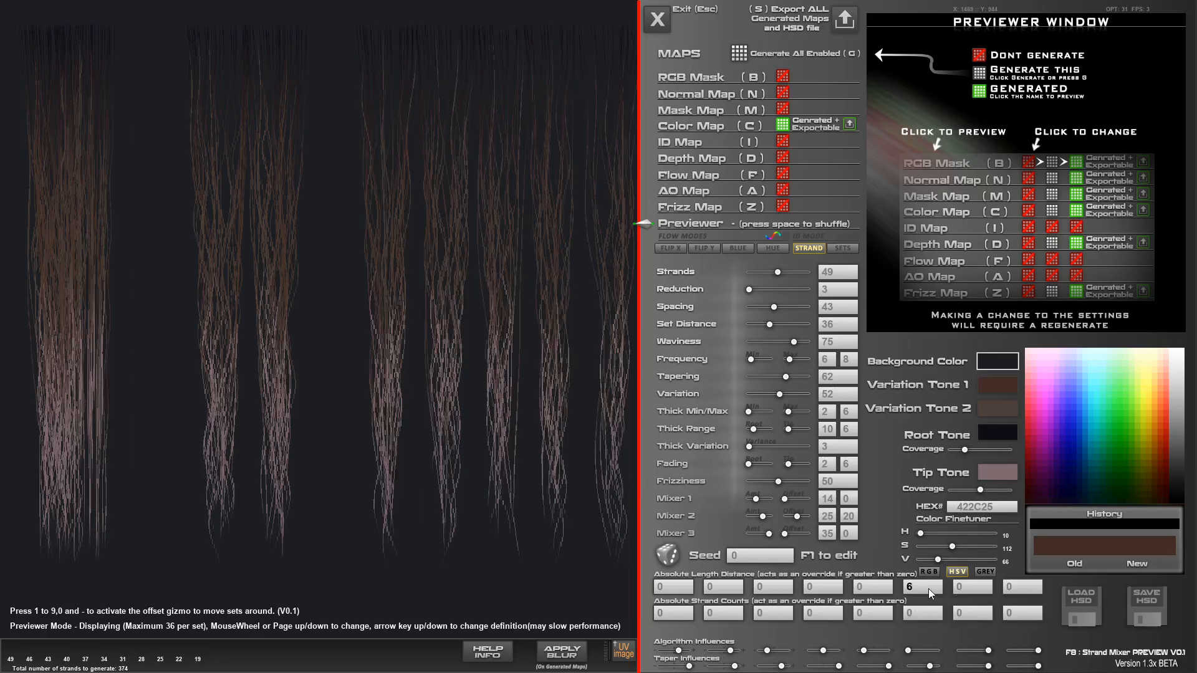
{"action": "key", "text": "BackSpace"}
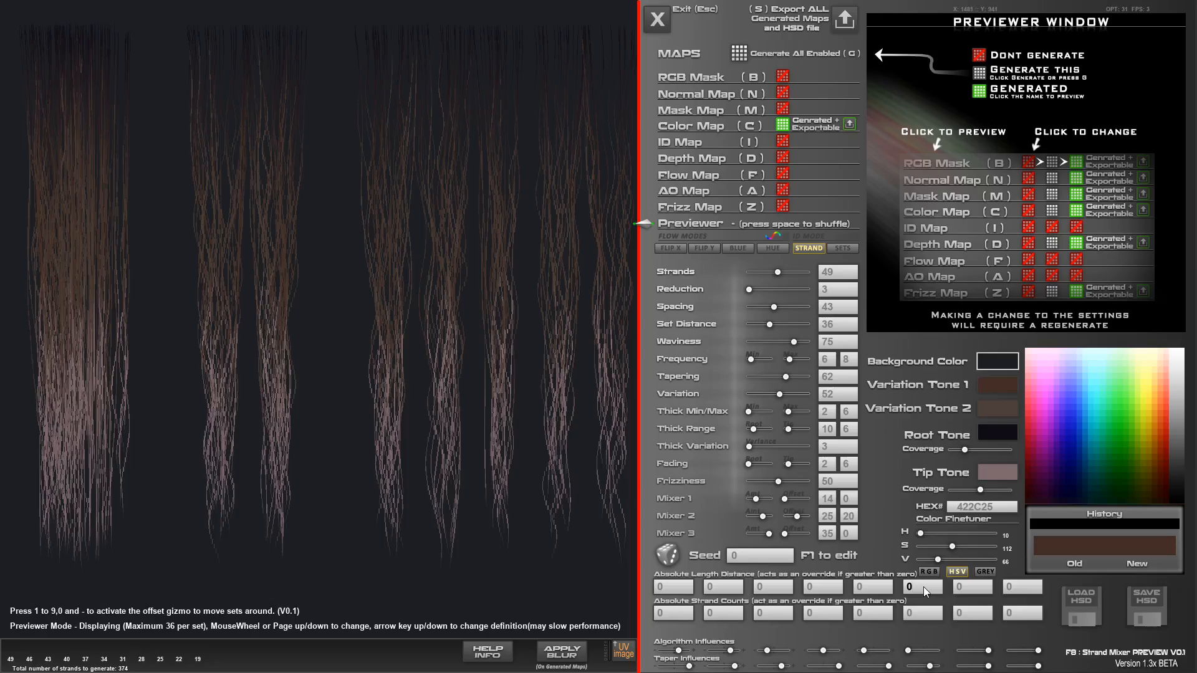
{"action": "type", "text": "3"}
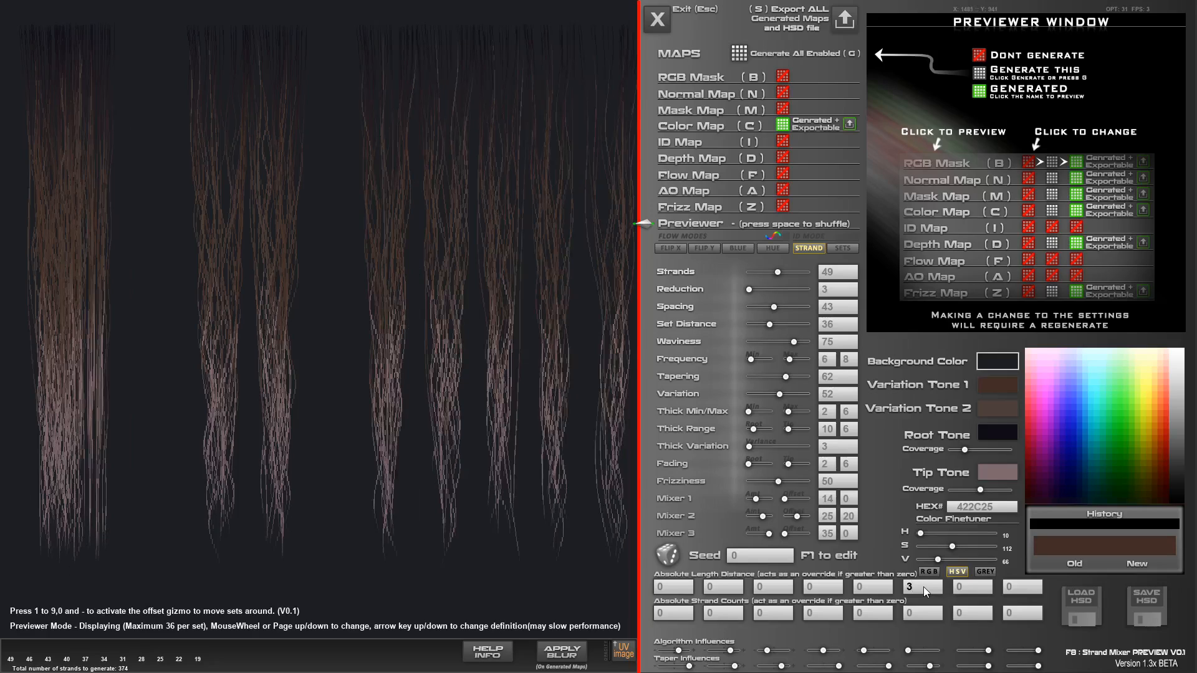
{"action": "type", "text": "300"}
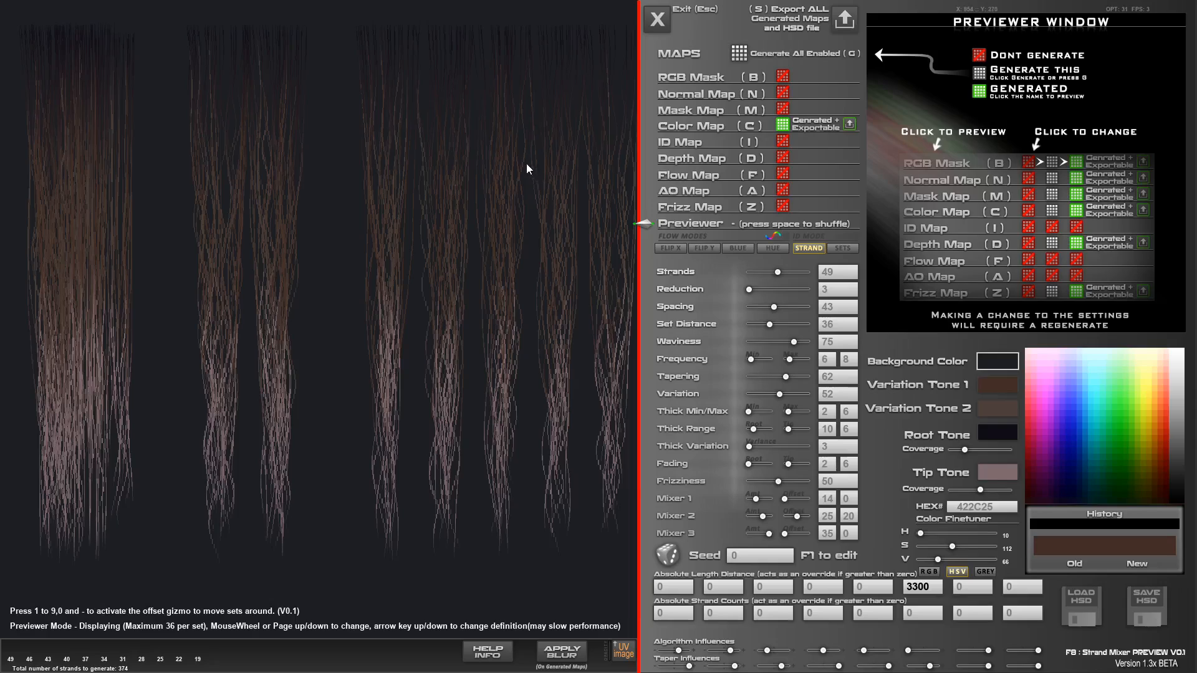
Fine-tune the offset of strand set 6 so that it sits closer within the large clump
{"action": "type", "text": "6"}
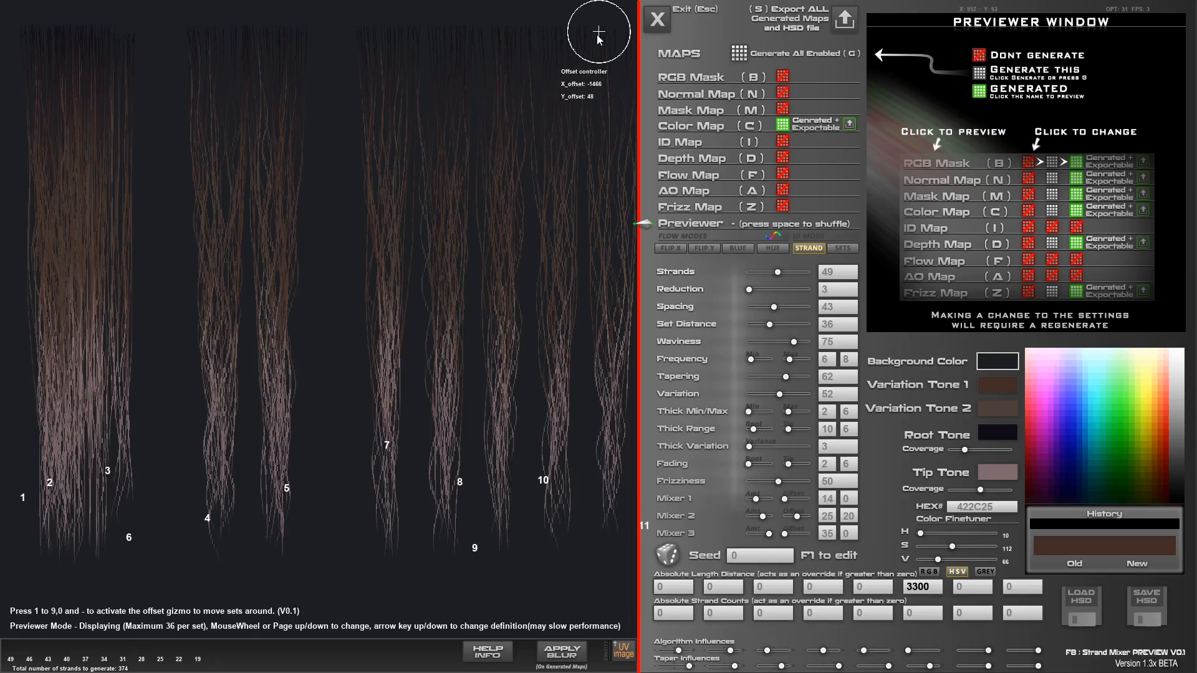
{"action": "left_click", "coordinate": [596, 34]}
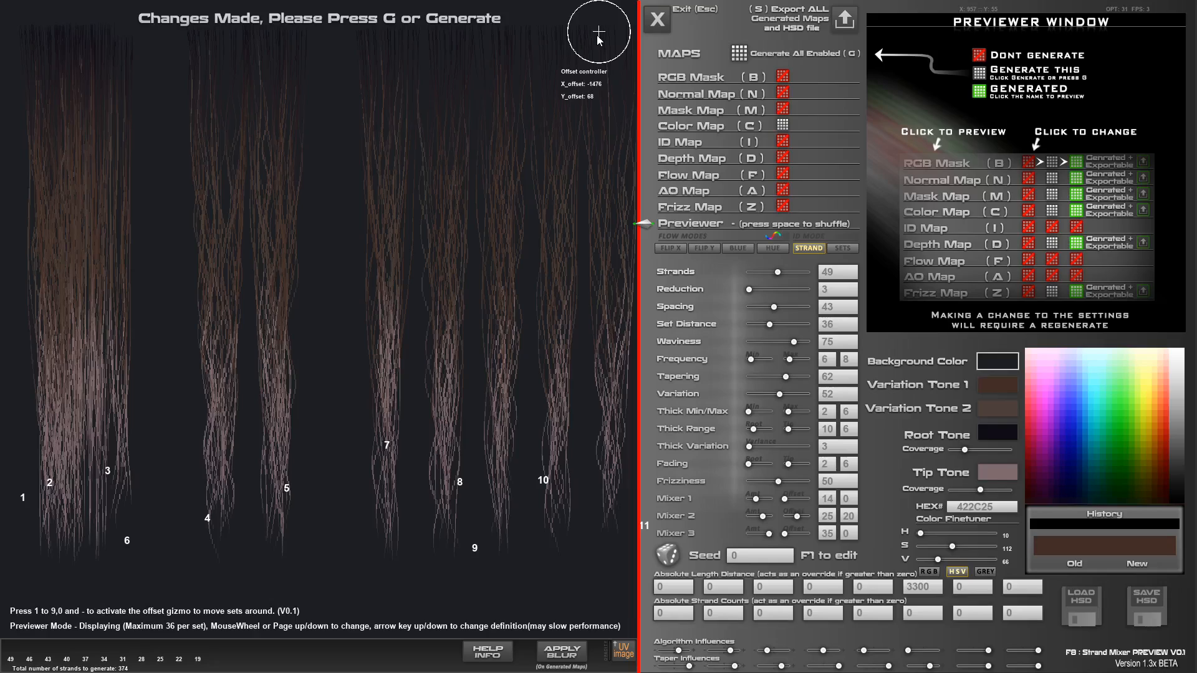
{"action": "left_click_drag", "start_coordinate": [597, 38], "coordinate": [599, 33]}
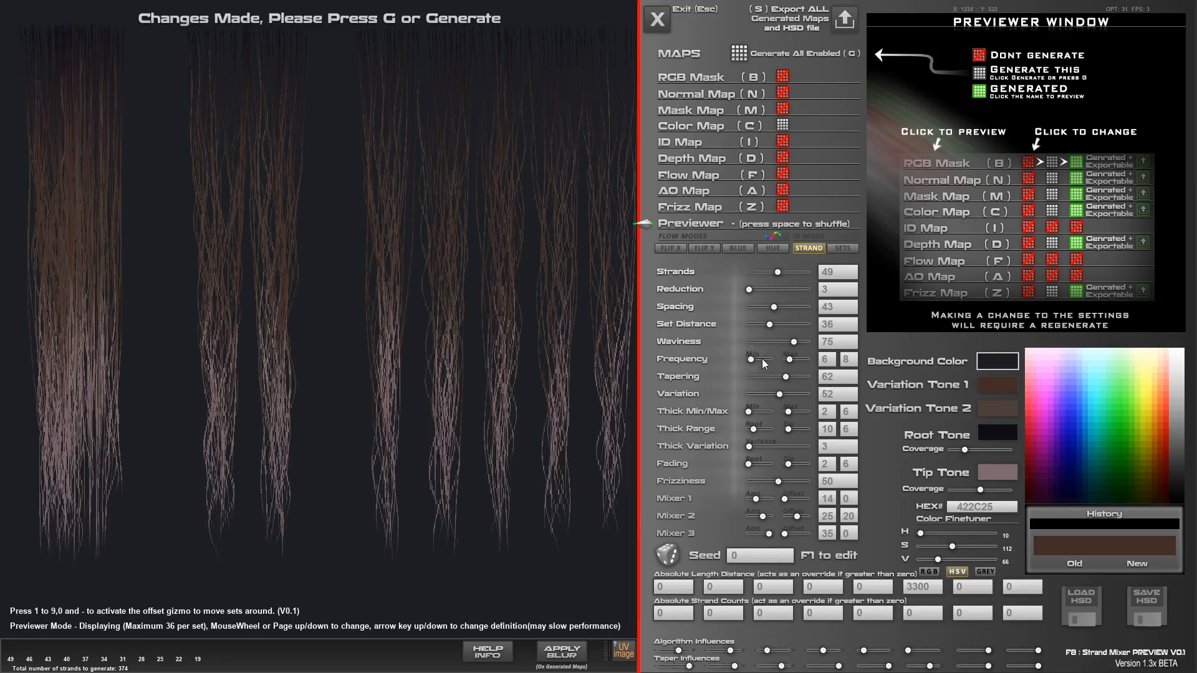
Set Frequency to 18 minimum and 21 maximum, and Reduction to 12
{"action": "left_click_drag", "start_coordinate": [790, 359], "coordinate": [759, 360]}
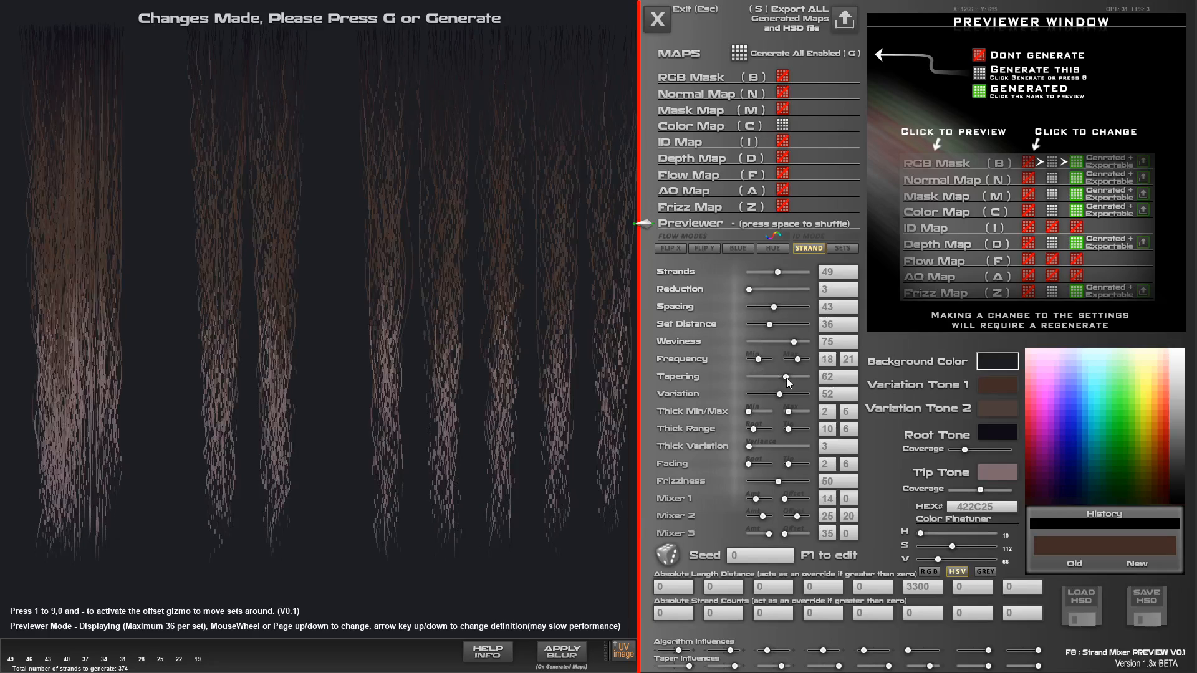
{"action": "left_click_drag", "start_coordinate": [786, 377], "coordinate": [786, 378]}
{"action": "left_click_drag", "start_coordinate": [750, 289], "coordinate": [754, 291]}
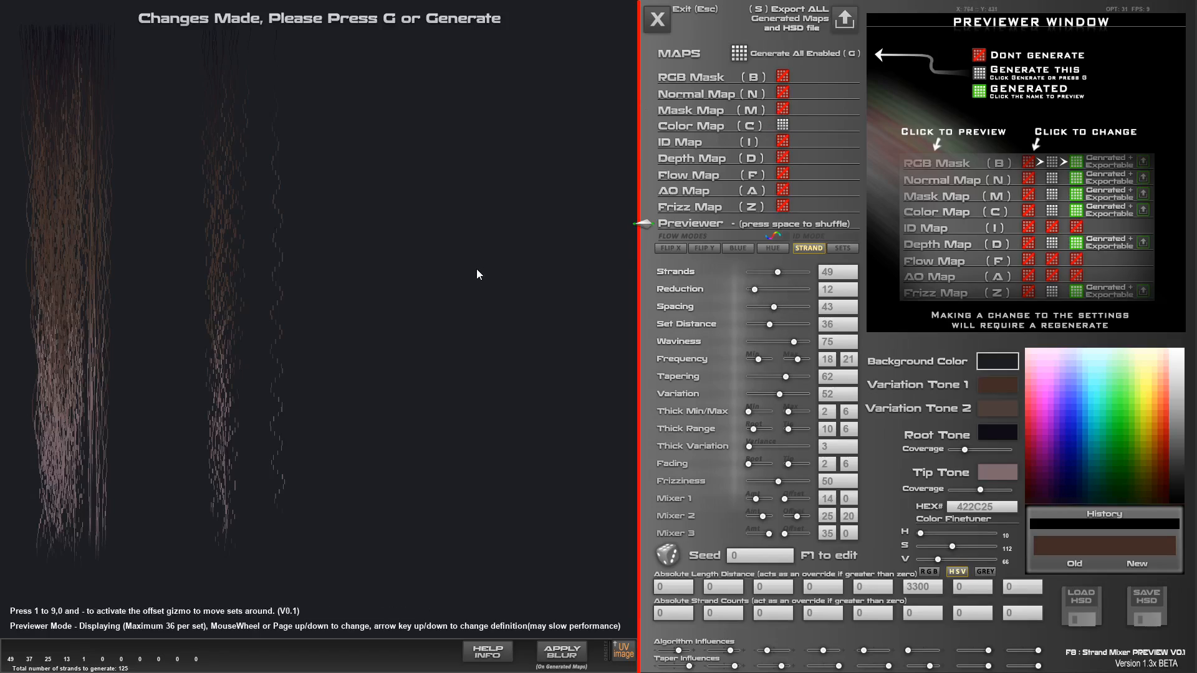
Offset the remaining separate strand sets, including 4 and 5, onto the large clump to form a single hair card
{"action": "key", "text": "1"}
{"action": "mouse_move", "coordinate": [597, 33]}
{"action": "left_mouse_down"}
{"action": "mouse_move", "coordinate": [564, 34]}
{"action": "mouse_move", "coordinate": [600, 37]}
{"action": "left_mouse_up"}
{"action": "key", "text": "5"}
{"action": "key", "text": "5"}
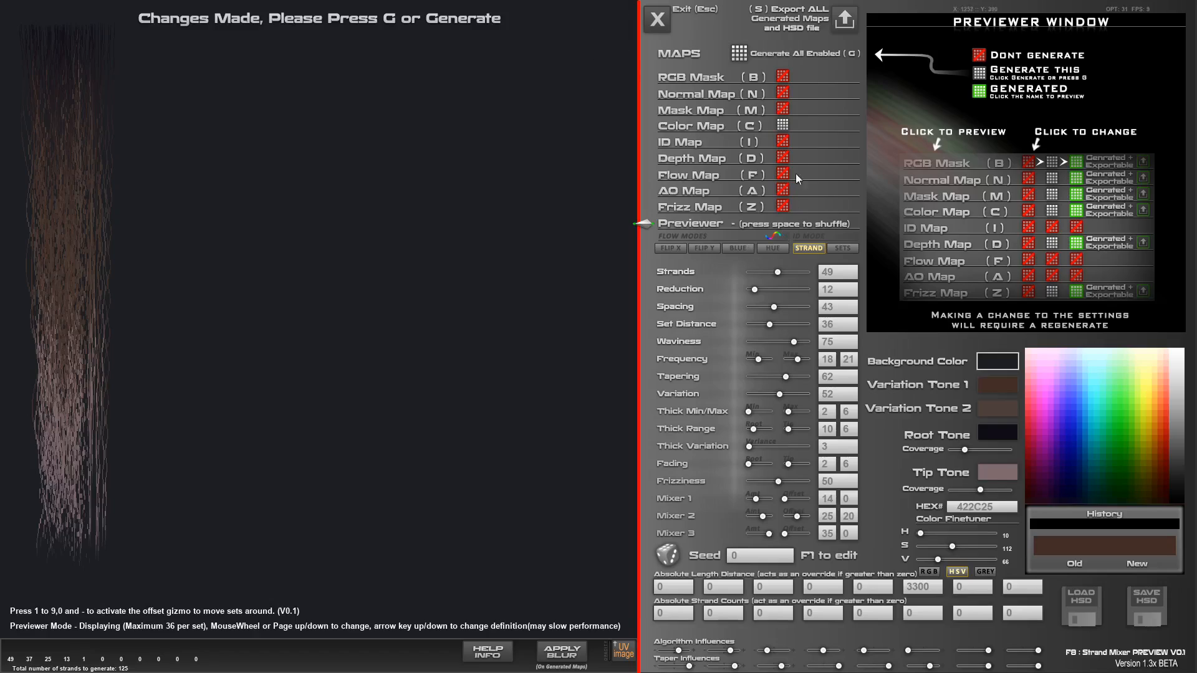
Generate the Color Map for the combined clump and preview its strands in detail
{"action": "left_click", "coordinate": [737, 55]}
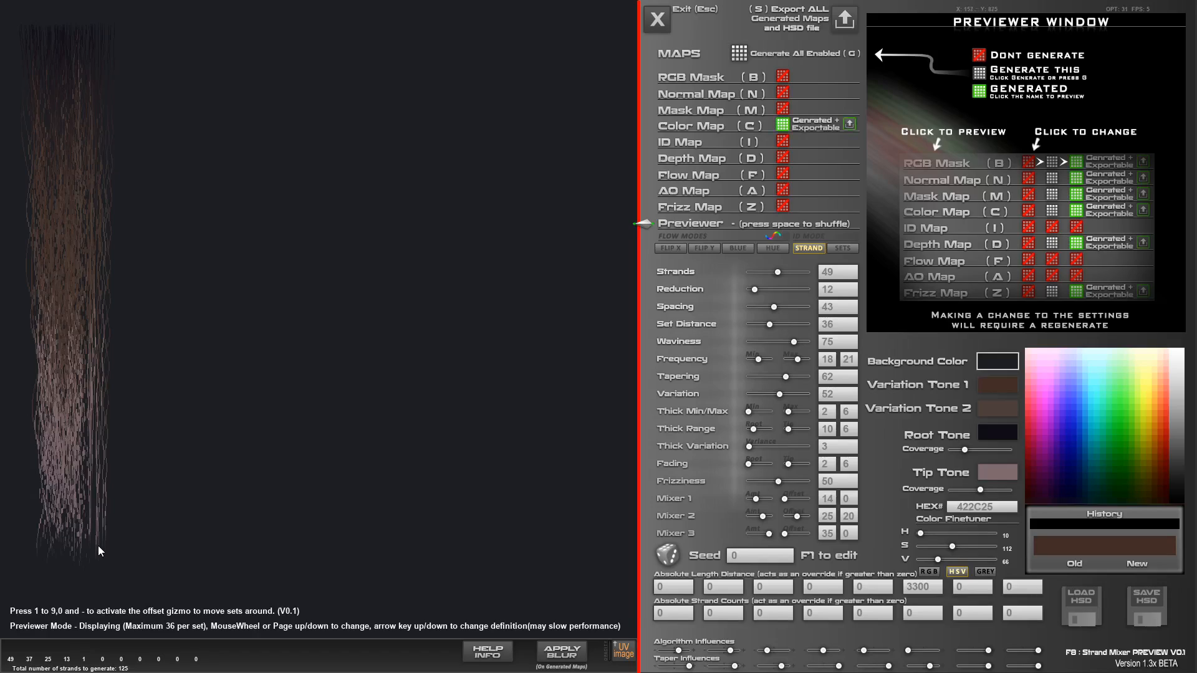
{"action": "left_click", "coordinate": [720, 131]}
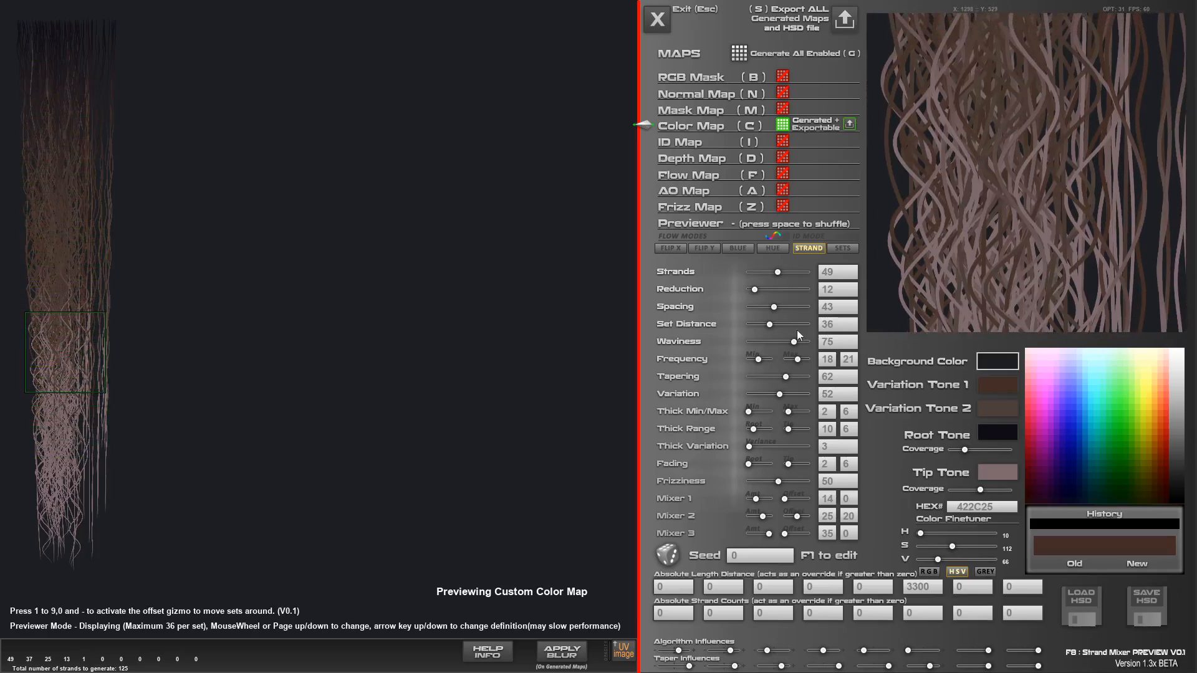
Set Waviness to 30, then regenerate and preview the Color Map
{"action": "left_click_drag", "start_coordinate": [792, 347], "coordinate": [767, 347]}
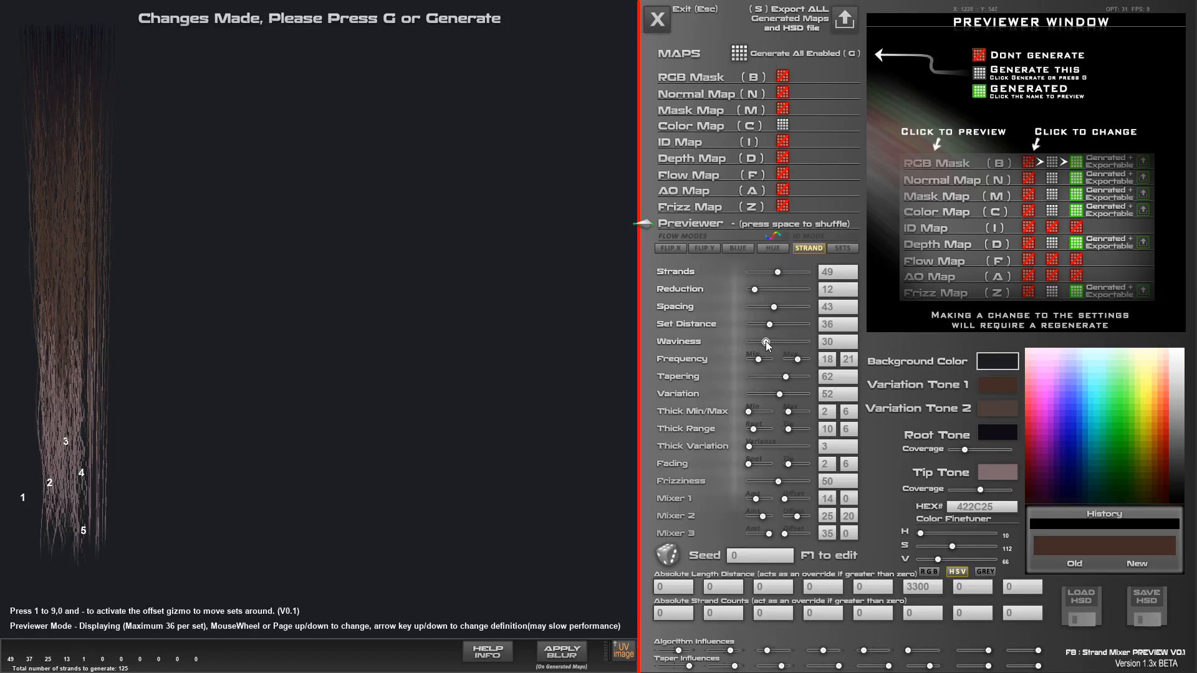
{"action": "left_click", "coordinate": [687, 123]}
{"action": "left_click", "coordinate": [739, 56]}
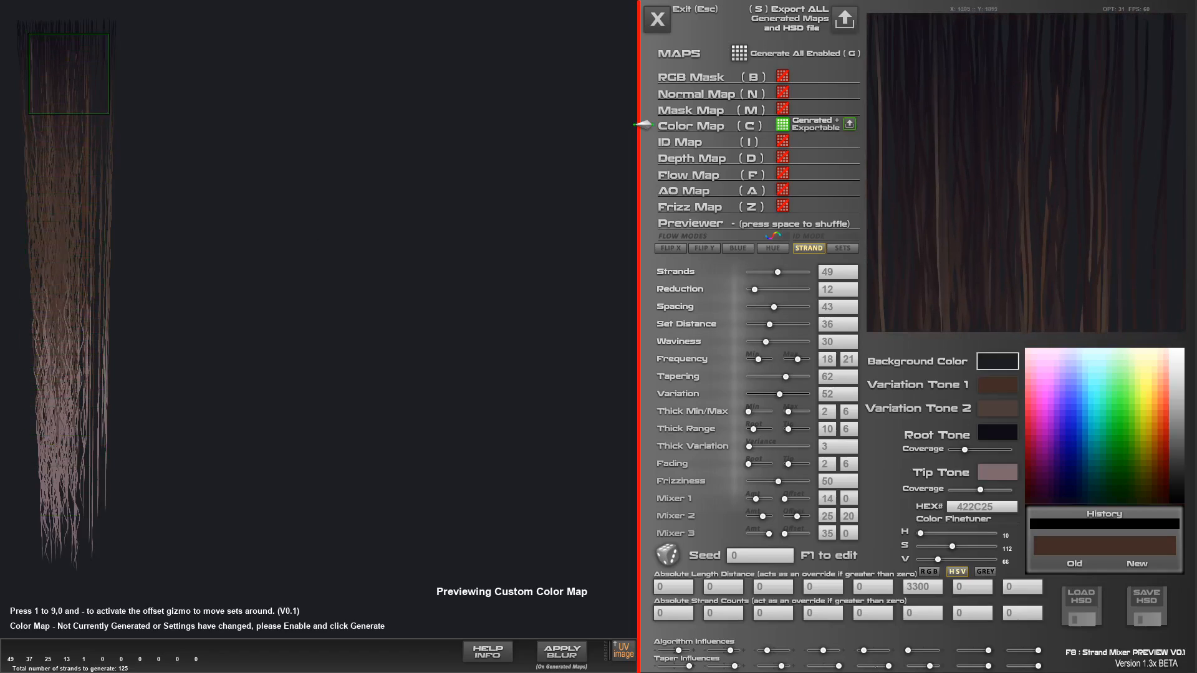
Lower the second and third Taper Influences to spread the clump's strands toward the tips
{"action": "left_click_drag", "start_coordinate": [734, 667], "coordinate": [711, 667]}
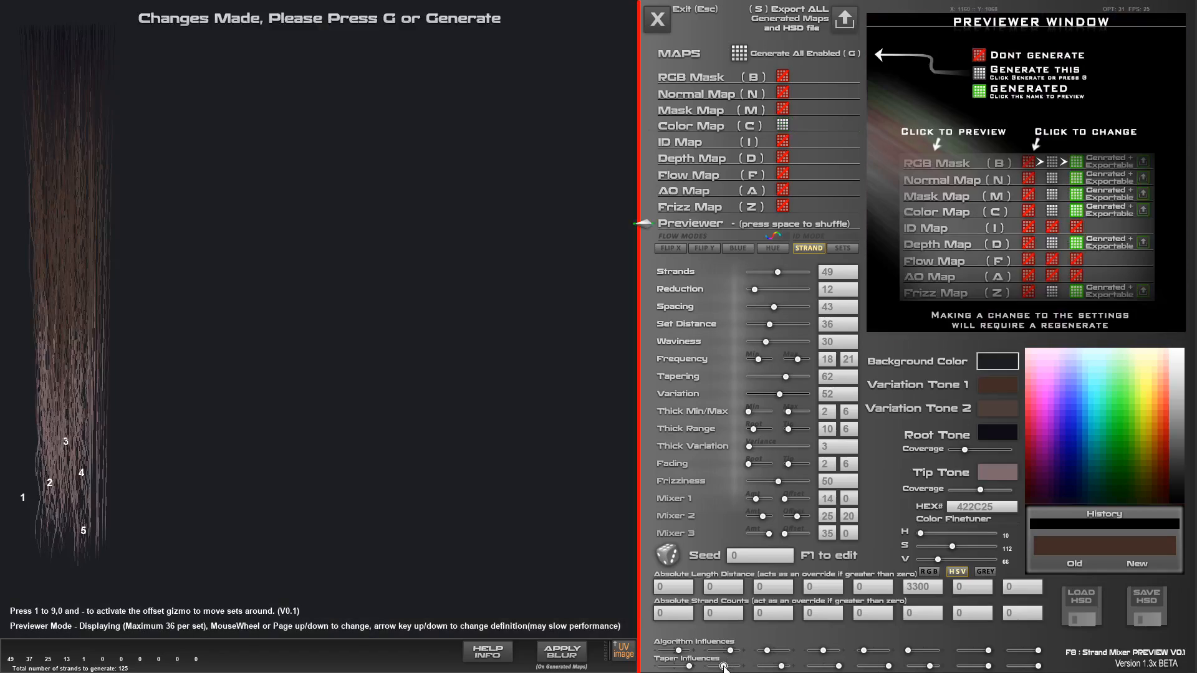
{"action": "left_click", "coordinate": [708, 665]}
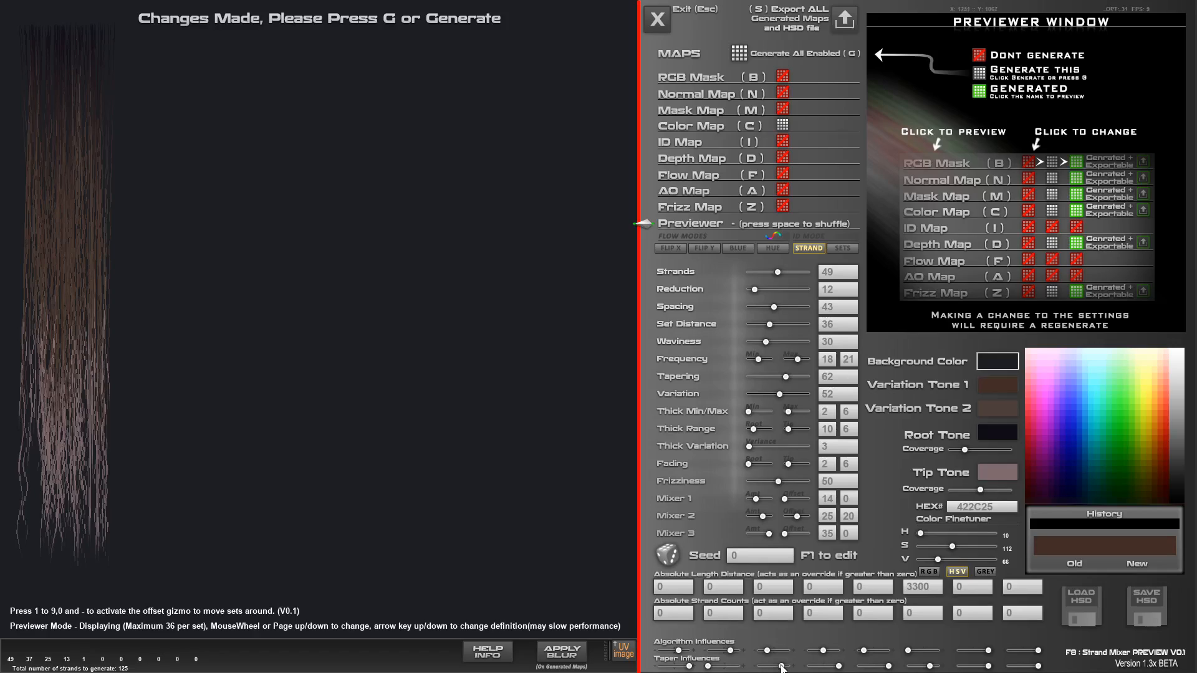
{"action": "left_click_drag", "start_coordinate": [782, 666], "coordinate": [773, 667]}
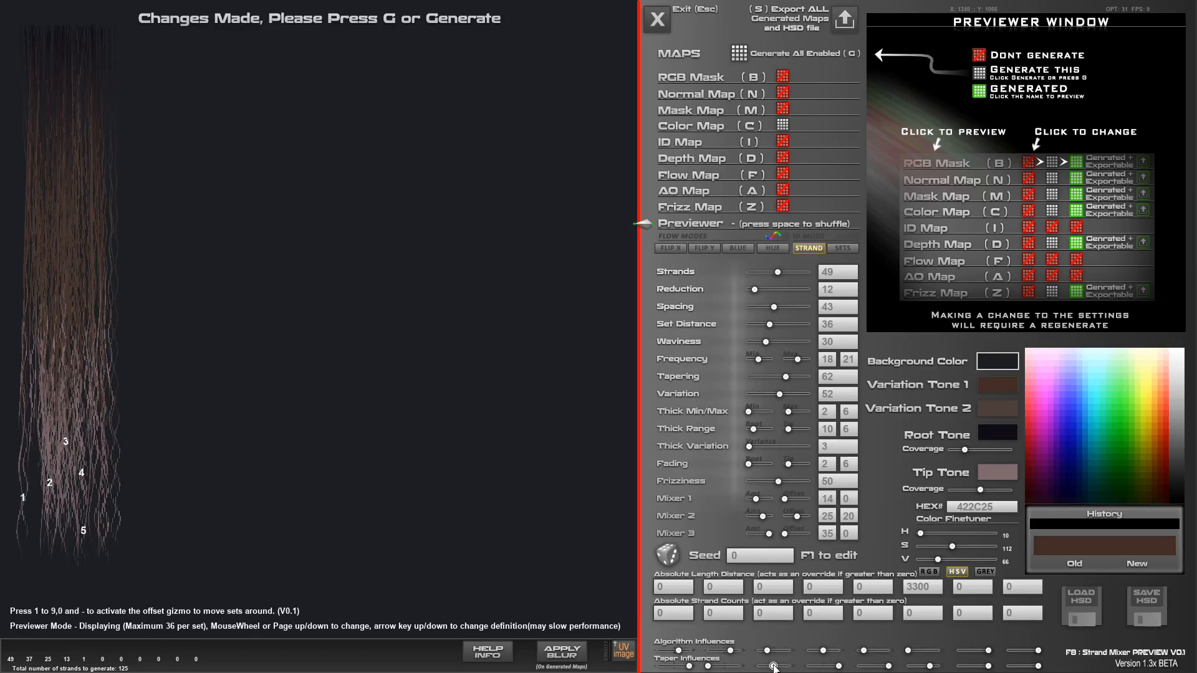
Set Frequency to 7 and 17, Variation to 86, and Waviness to 64
{"action": "left_click", "coordinate": [757, 361]}
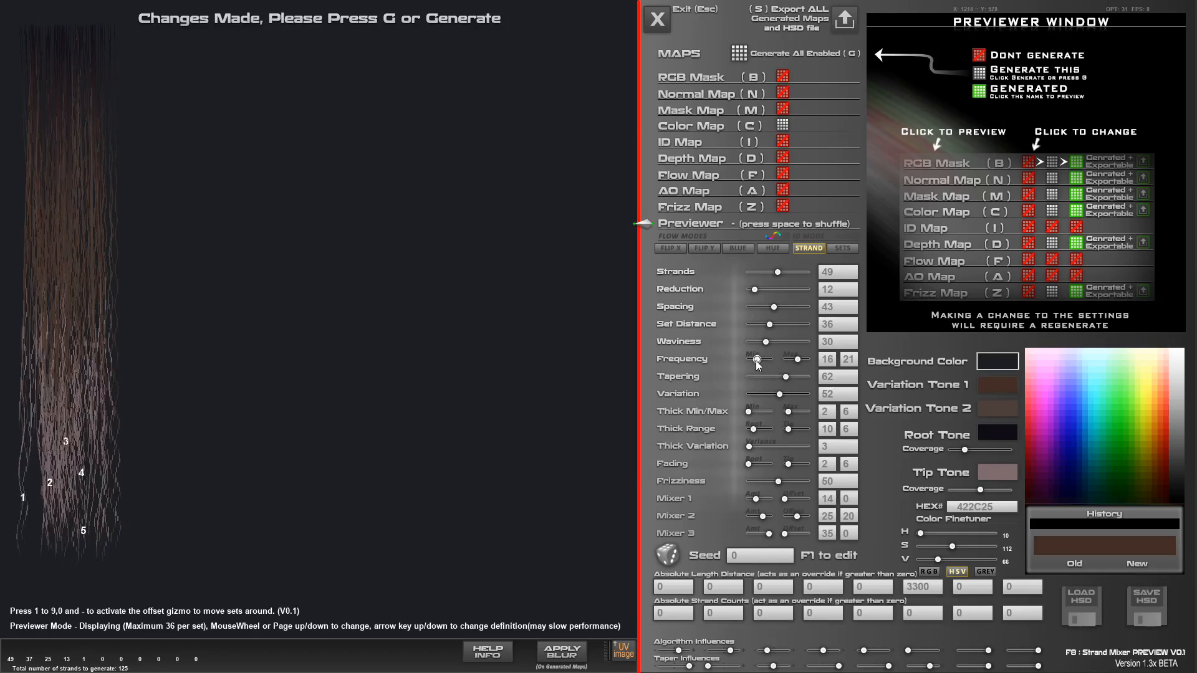
{"action": "left_click_drag", "start_coordinate": [757, 360], "coordinate": [794, 361]}
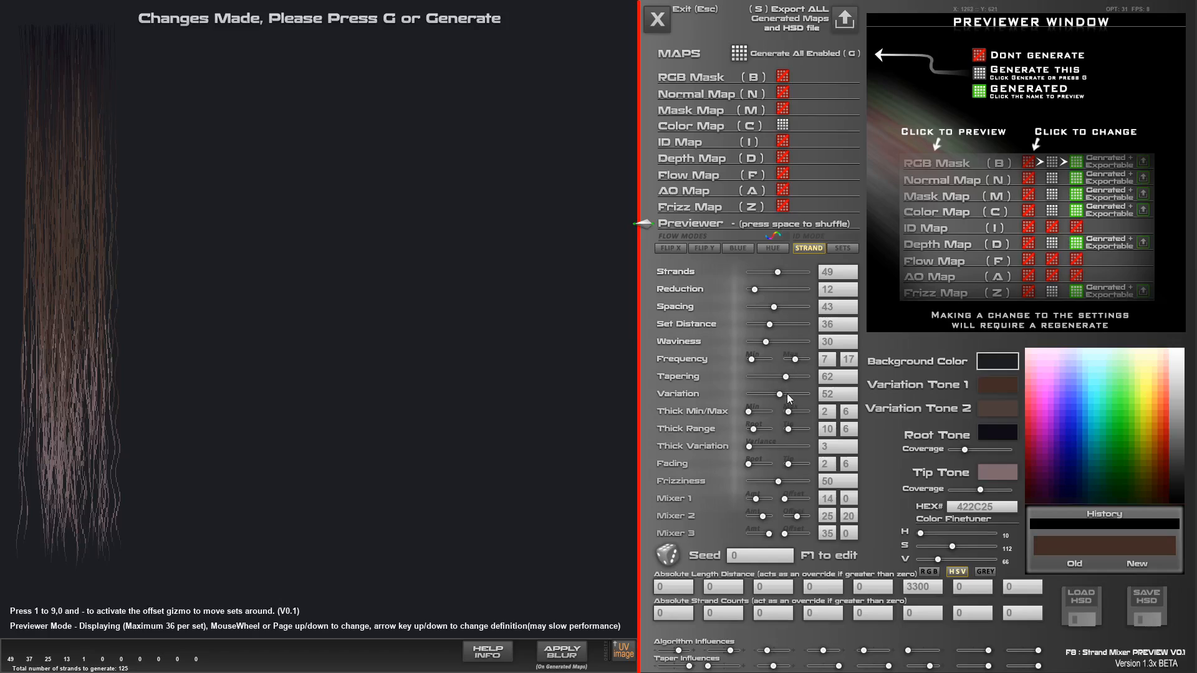
{"action": "left_click_drag", "start_coordinate": [779, 394], "coordinate": [801, 395]}
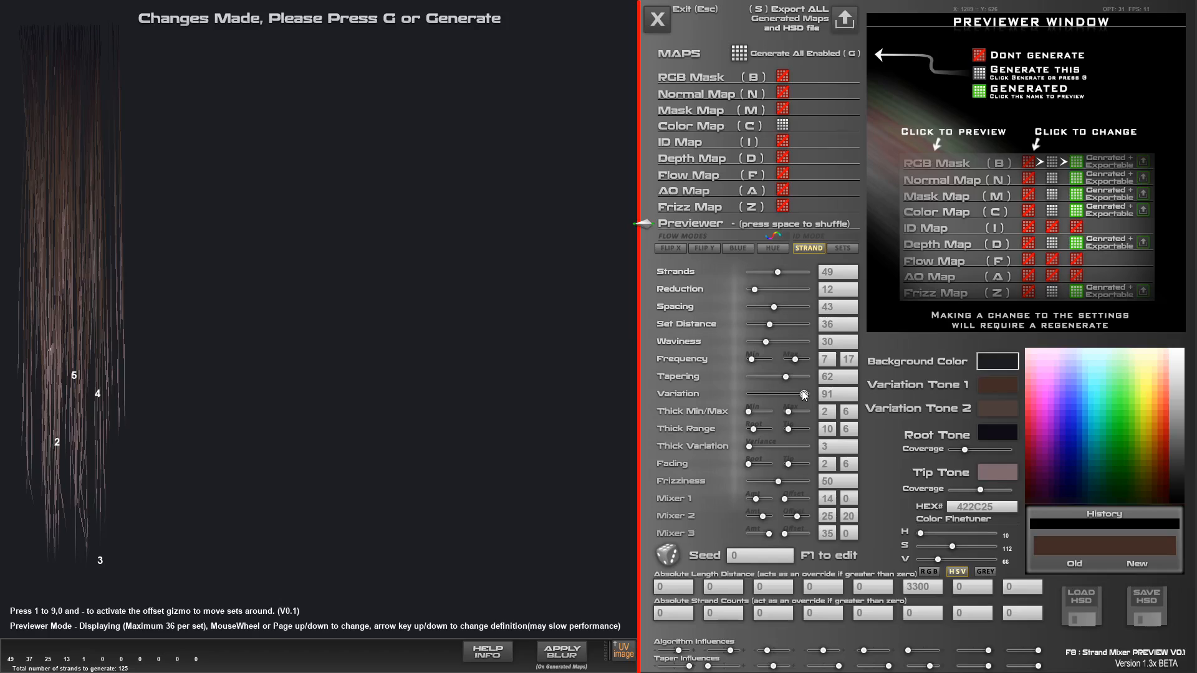
{"action": "mouse_move", "coordinate": [801, 394]}
{"action": "left_mouse_down"}
{"action": "mouse_move", "coordinate": [787, 394]}
{"action": "mouse_move", "coordinate": [801, 394]}
{"action": "left_mouse_up"}
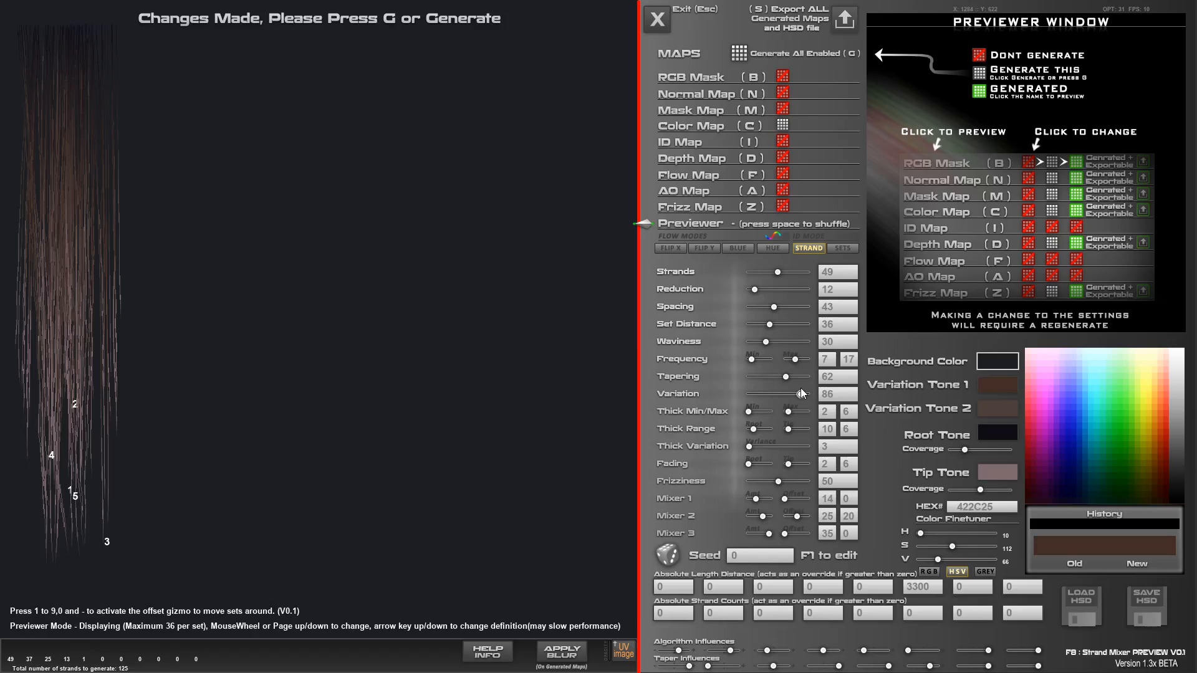
{"action": "mouse_move", "coordinate": [766, 341]}
{"action": "left_mouse_down"}
{"action": "mouse_move", "coordinate": [801, 342]}
{"action": "mouse_move", "coordinate": [787, 341]}
{"action": "left_mouse_up"}
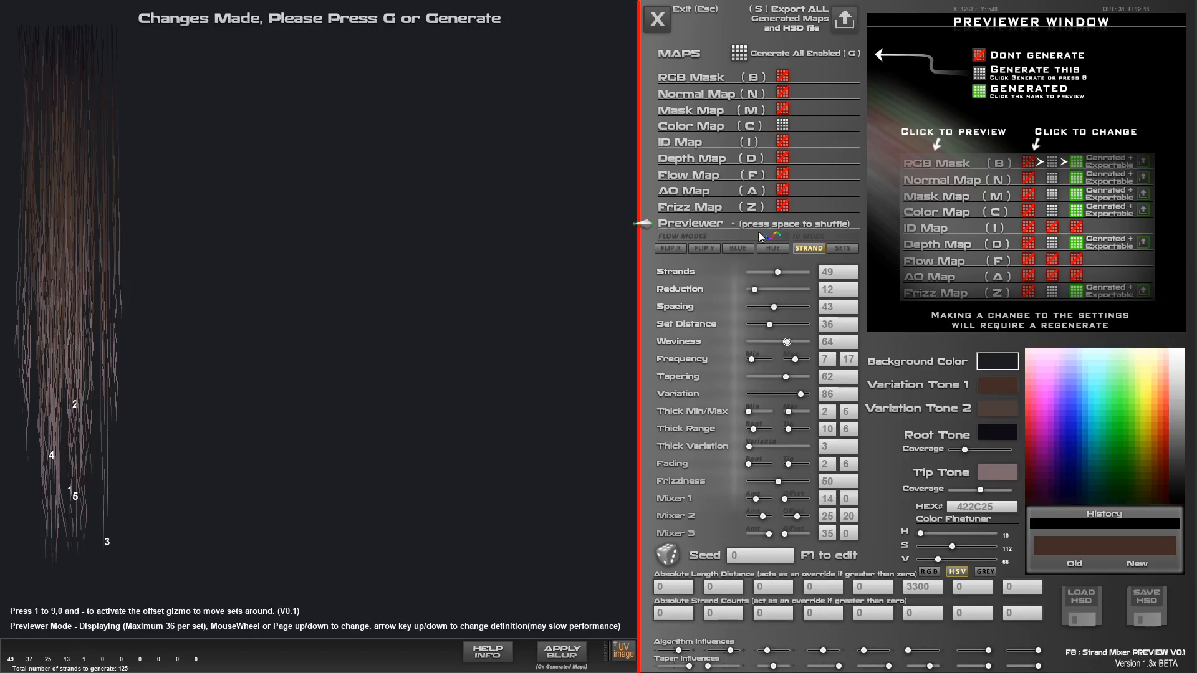
Regenerate the Color Map with the new frequency, variation and waviness, and inspect its roots and strands
{"action": "left_click", "coordinate": [705, 125]}
{"action": "left_click", "coordinate": [738, 54]}
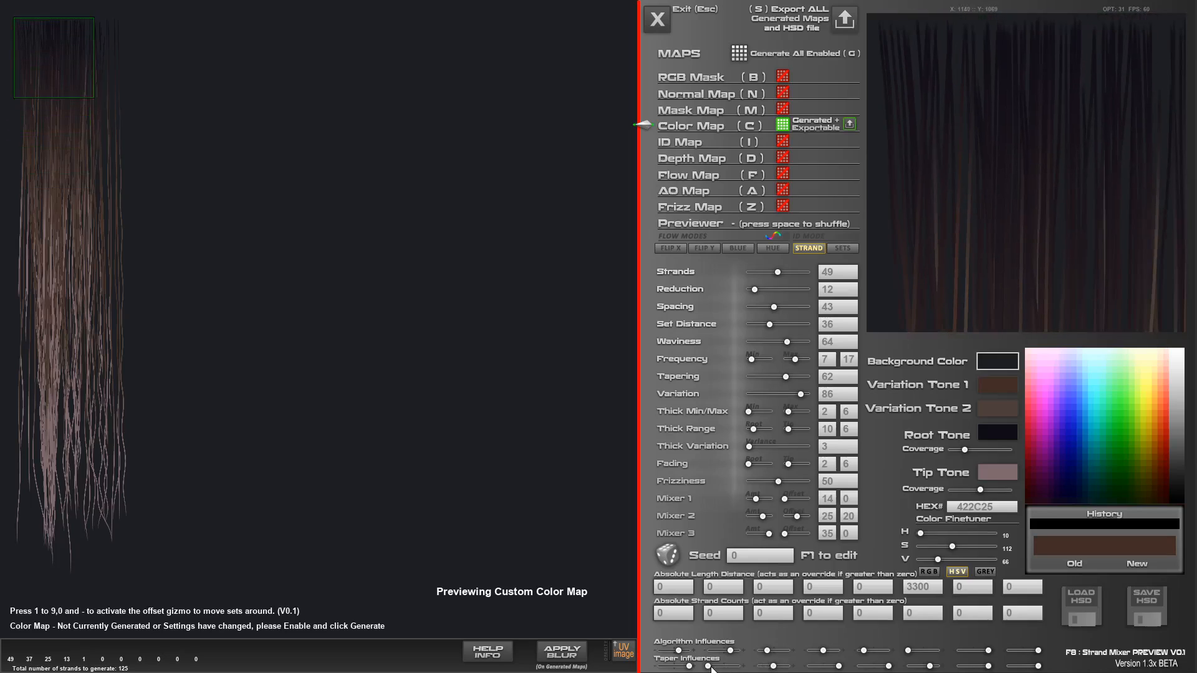
Raise the second and third Taper Influences, set Tapering to 43, and set Mixer 2's second value to 12
{"action": "left_click_drag", "start_coordinate": [709, 665], "coordinate": [724, 666]}
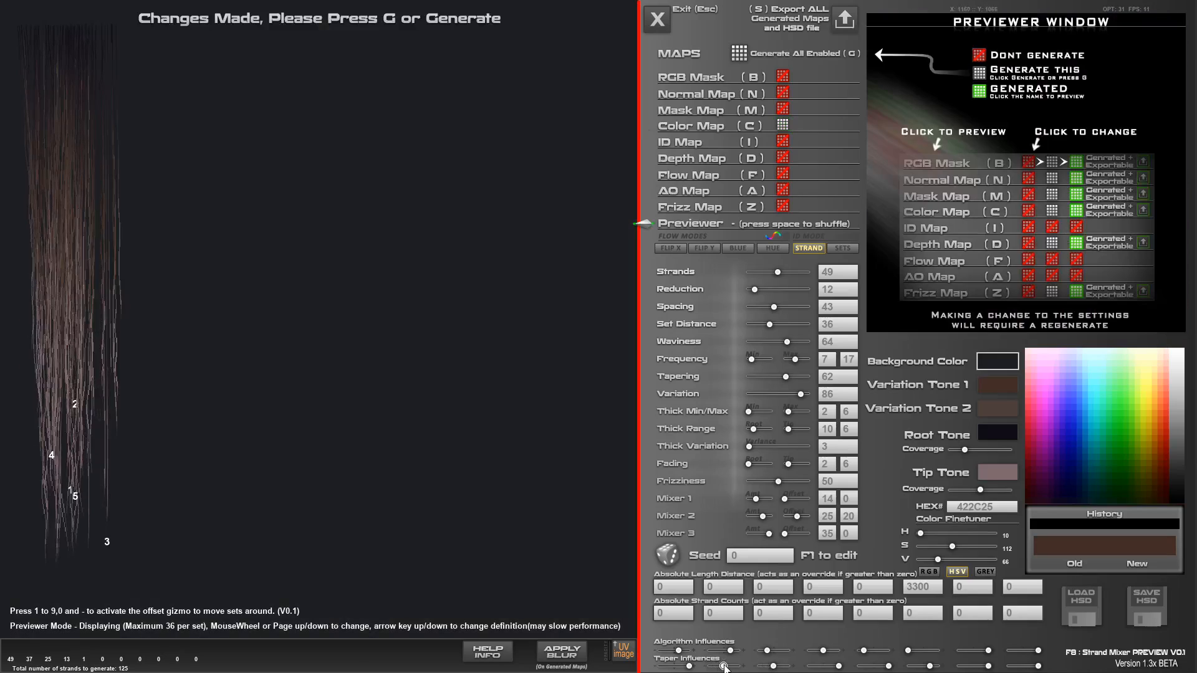
{"action": "left_click_drag", "start_coordinate": [775, 665], "coordinate": [785, 666]}
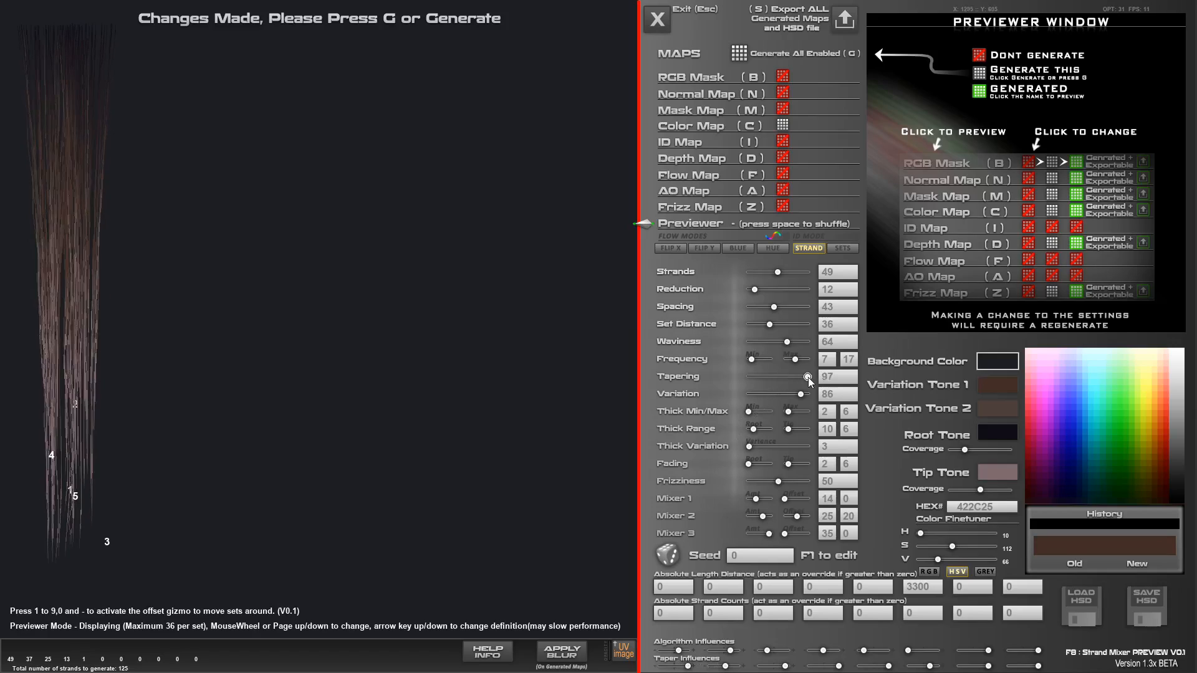
{"action": "mouse_move", "coordinate": [787, 377]}
{"action": "left_mouse_down"}
{"action": "mouse_move", "coordinate": [797, 381]}
{"action": "mouse_move", "coordinate": [762, 379]}
{"action": "mouse_move", "coordinate": [774, 379]}
{"action": "left_mouse_up"}
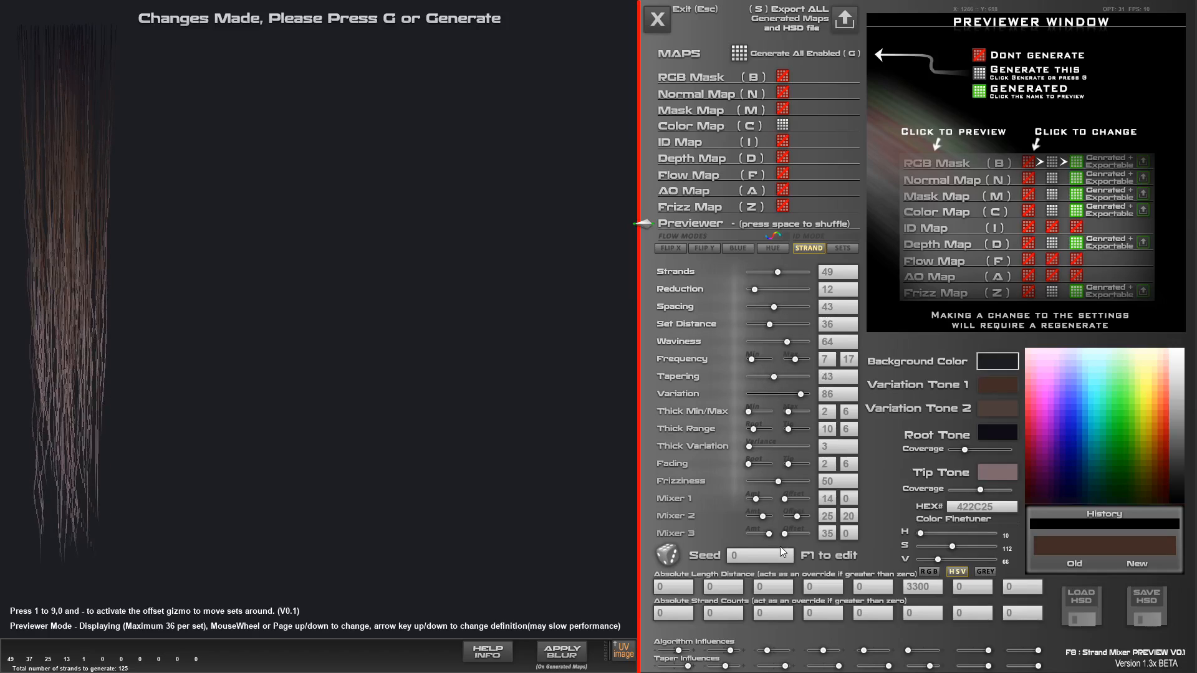
{"action": "left_click_drag", "start_coordinate": [797, 517], "coordinate": [793, 518]}
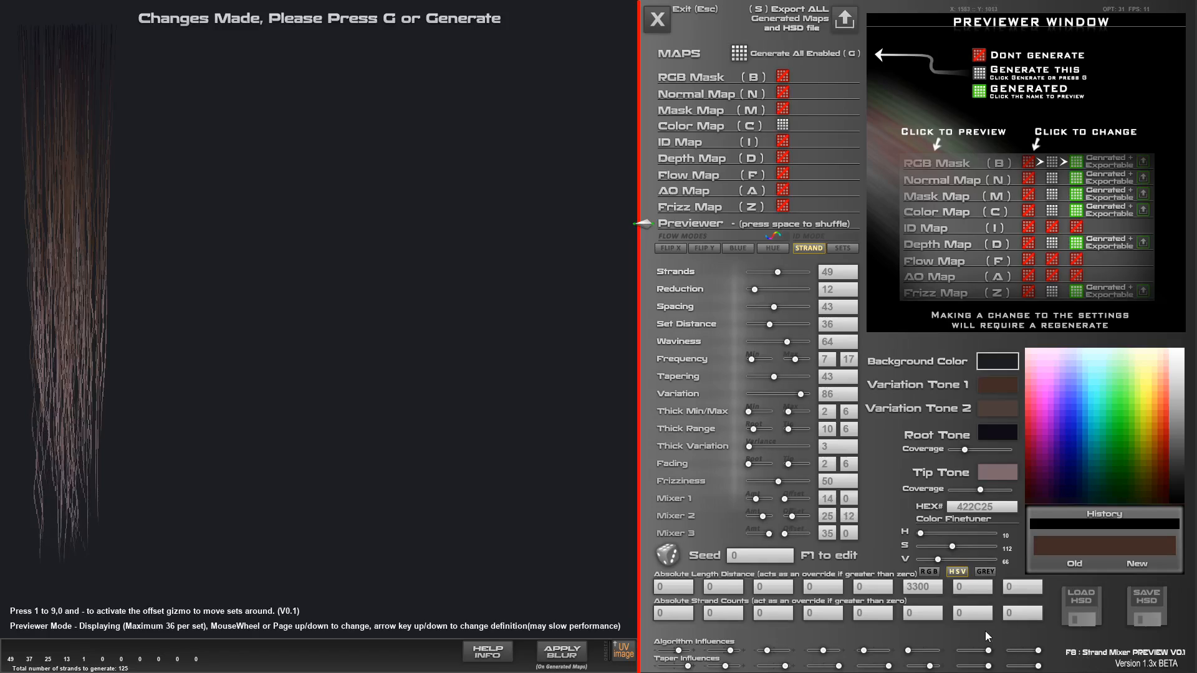
Bend Mixer 0's path into a wavy curve in the mixer editor, moving its end point to about X 888, Y 3512
{"action": "key", "text": "F8"}
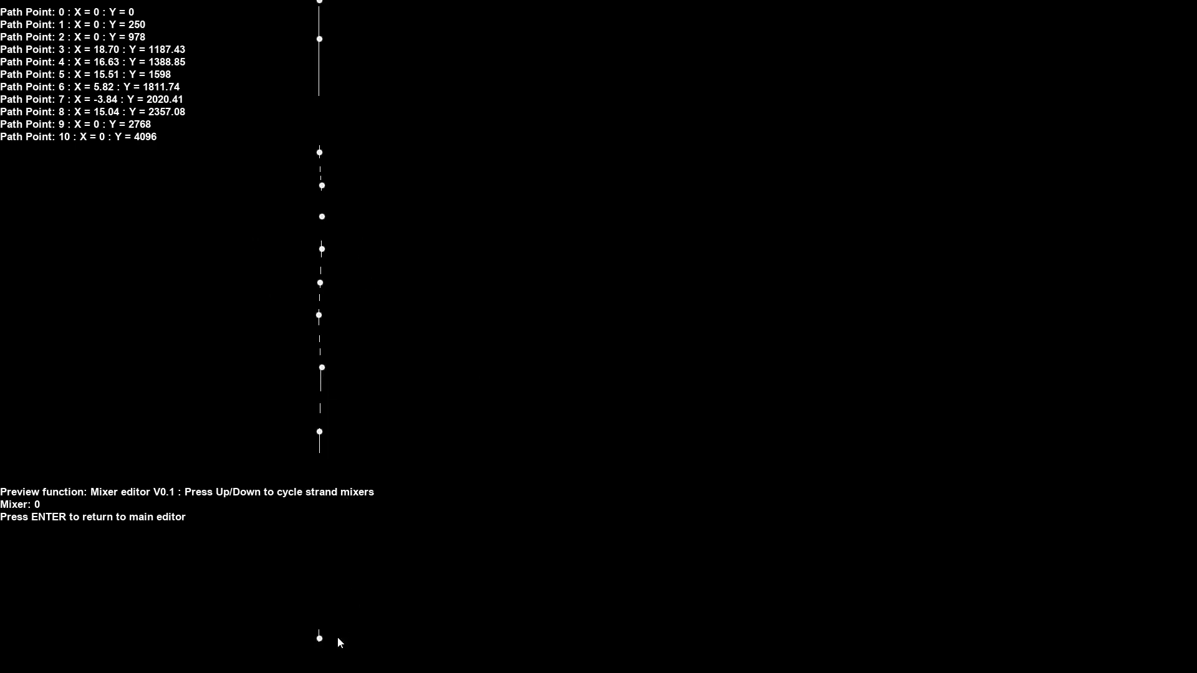
{"action": "left_click_drag", "start_coordinate": [319, 638], "coordinate": [458, 547]}
{"action": "left_click_drag", "start_coordinate": [319, 431], "coordinate": [286, 437]}
{"action": "left_click_drag", "start_coordinate": [322, 367], "coordinate": [335, 376]}
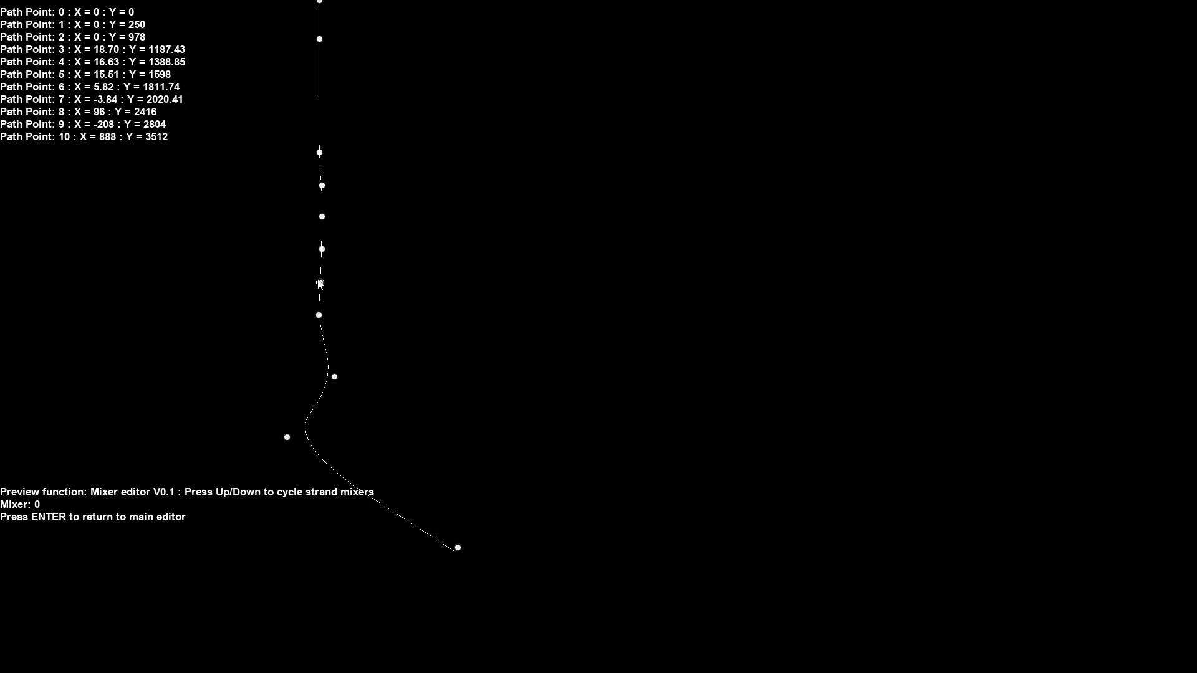
{"action": "mouse_move", "coordinate": [320, 284]}
{"action": "left_mouse_down"}
{"action": "mouse_move", "coordinate": [290, 269]}
{"action": "mouse_move", "coordinate": [301, 281]}
{"action": "left_mouse_up"}
{"action": "left_click_drag", "start_coordinate": [321, 217], "coordinate": [354, 195]}
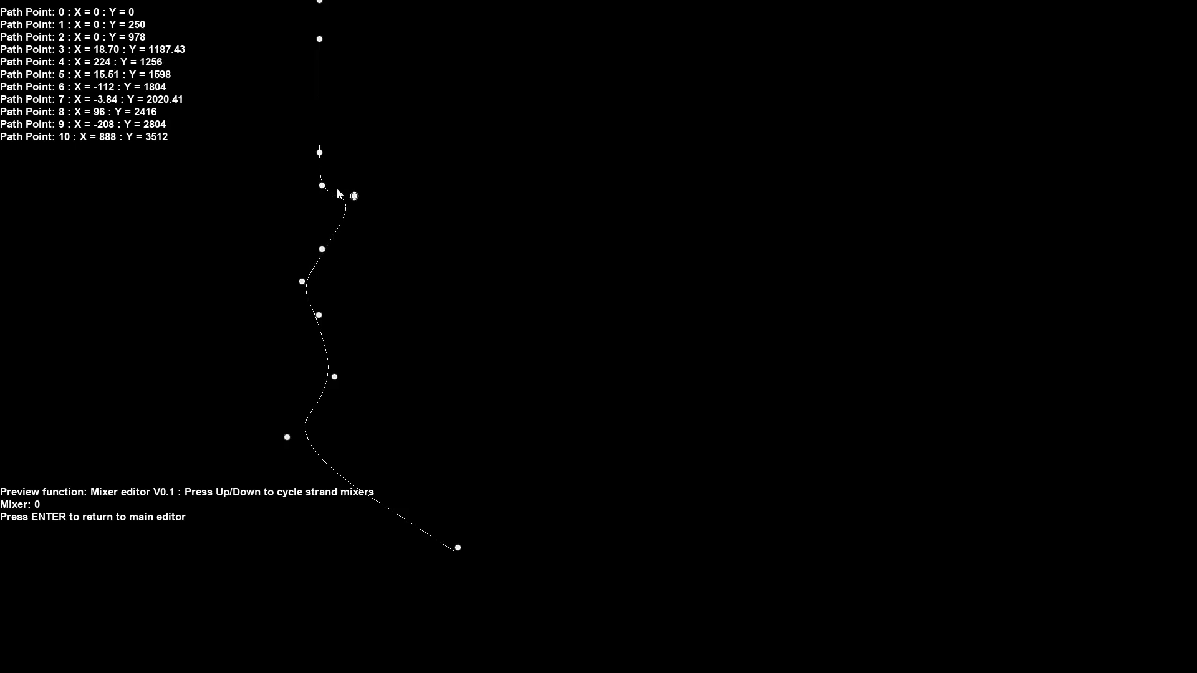
{"action": "left_click_drag", "start_coordinate": [319, 152], "coordinate": [292, 119]}
{"action": "left_click_drag", "start_coordinate": [324, 188], "coordinate": [333, 157]}
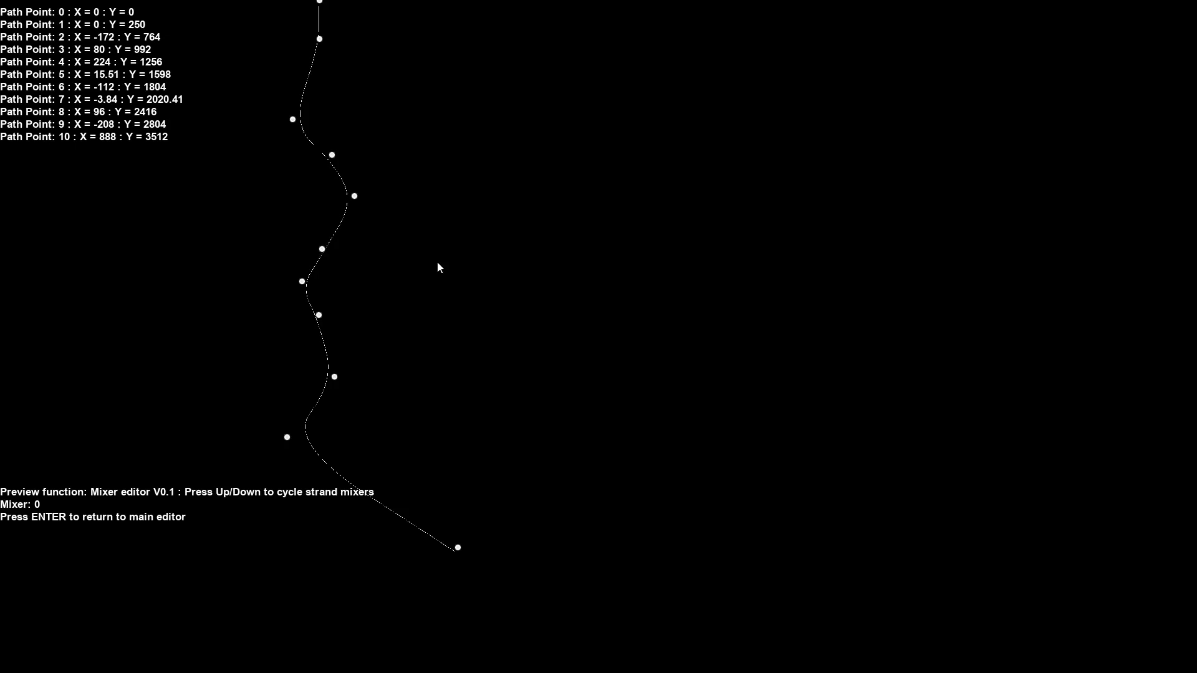
{"action": "key", "text": "Return"}
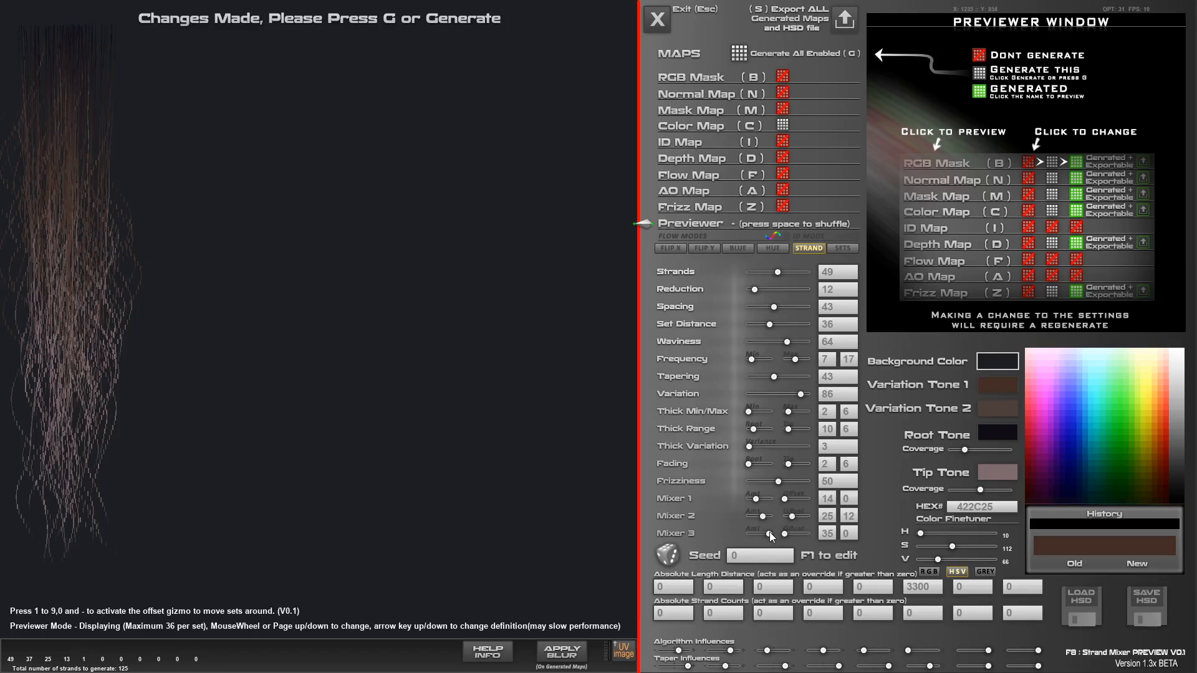
Set the first values of Mixers 1, 2 and 3 to 6, 14 and 16, then regenerate and preview the Color Map
{"action": "left_click_drag", "start_coordinate": [770, 534], "coordinate": [751, 505]}
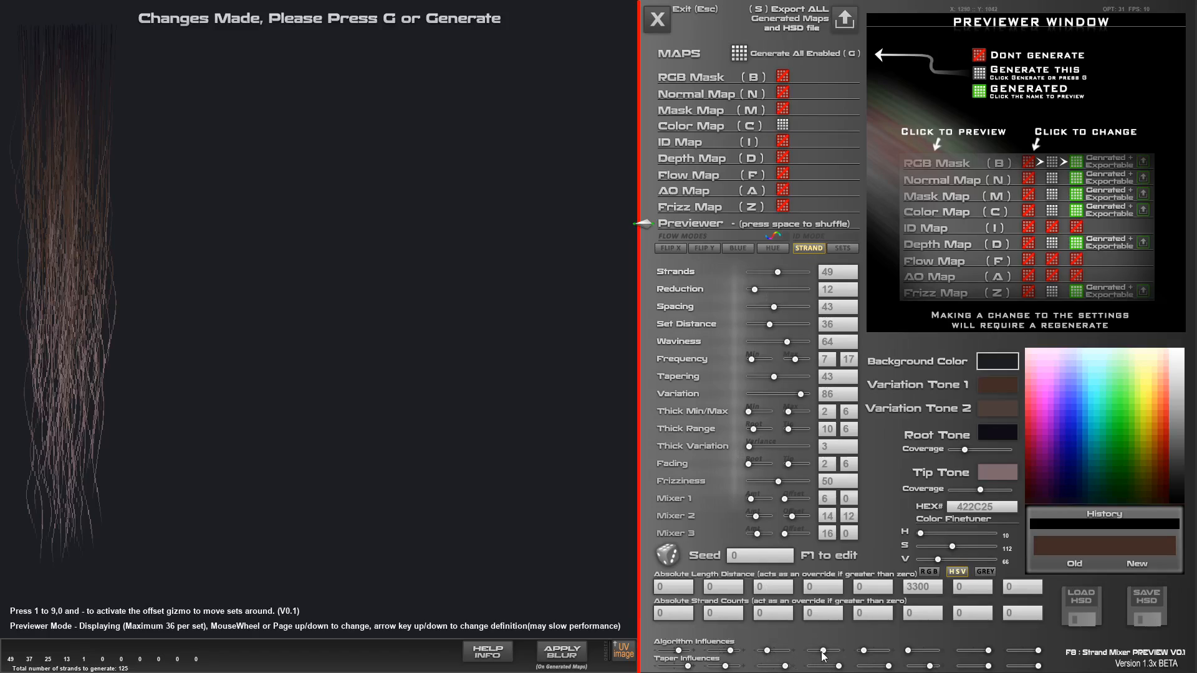
{"action": "left_click_drag", "start_coordinate": [821, 650], "coordinate": [885, 664]}
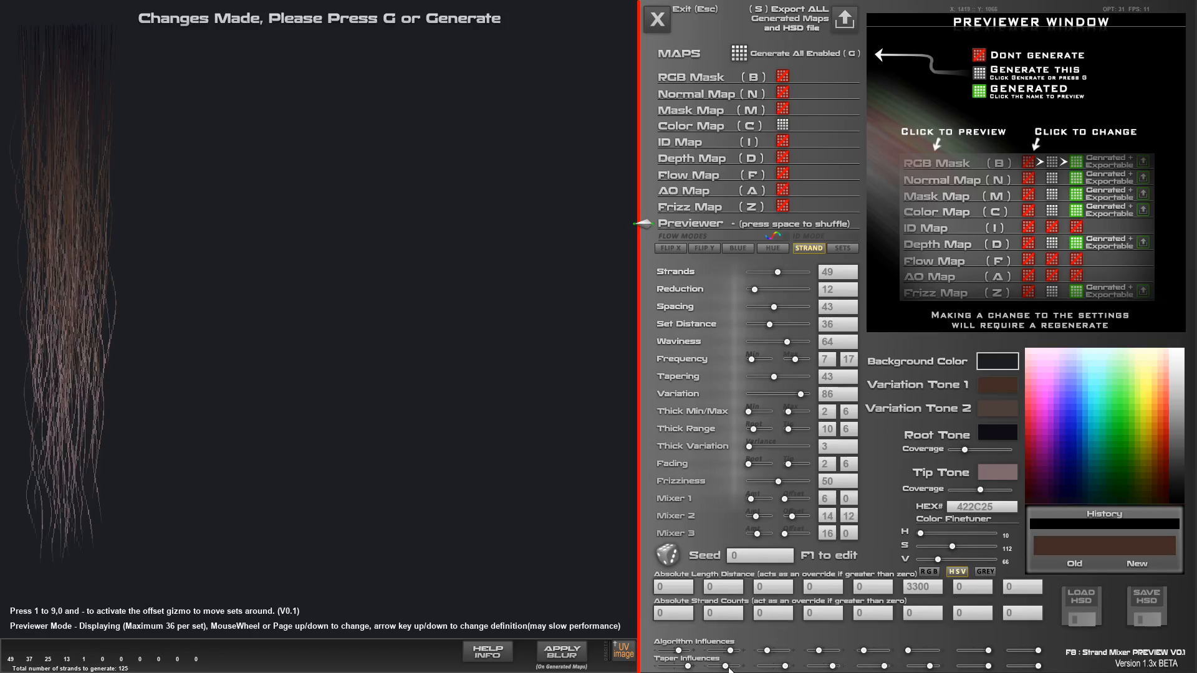
{"action": "left_click_drag", "start_coordinate": [687, 666], "coordinate": [723, 666]}
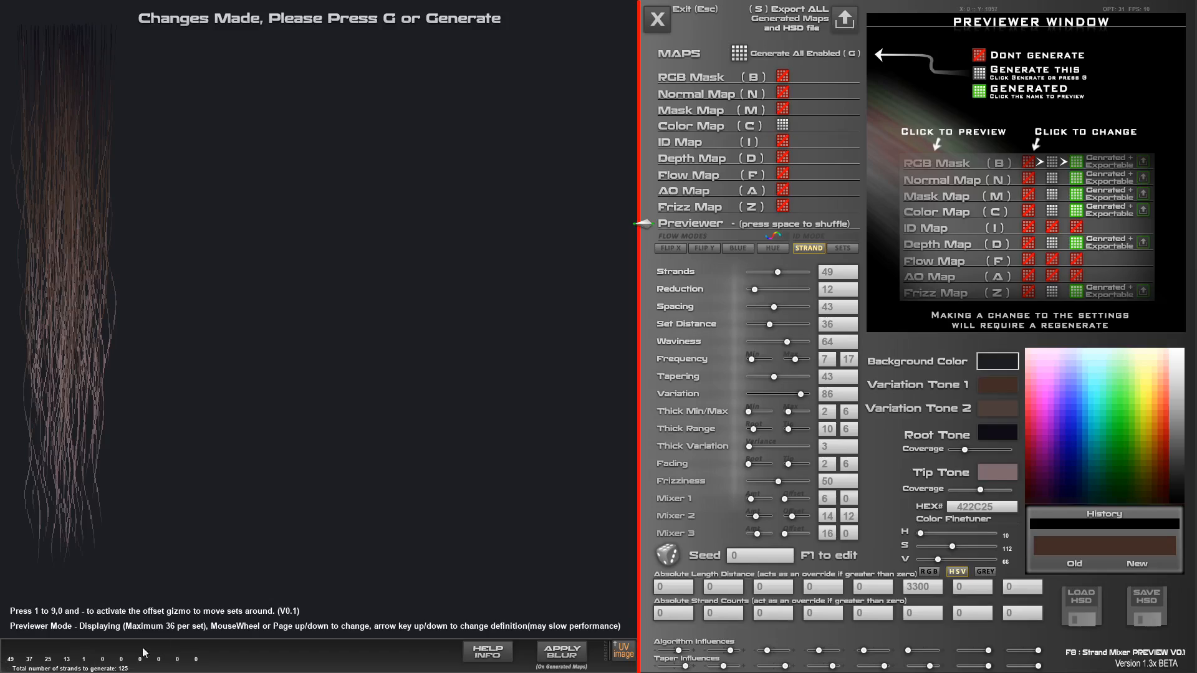
{"action": "left_click", "coordinate": [740, 55]}
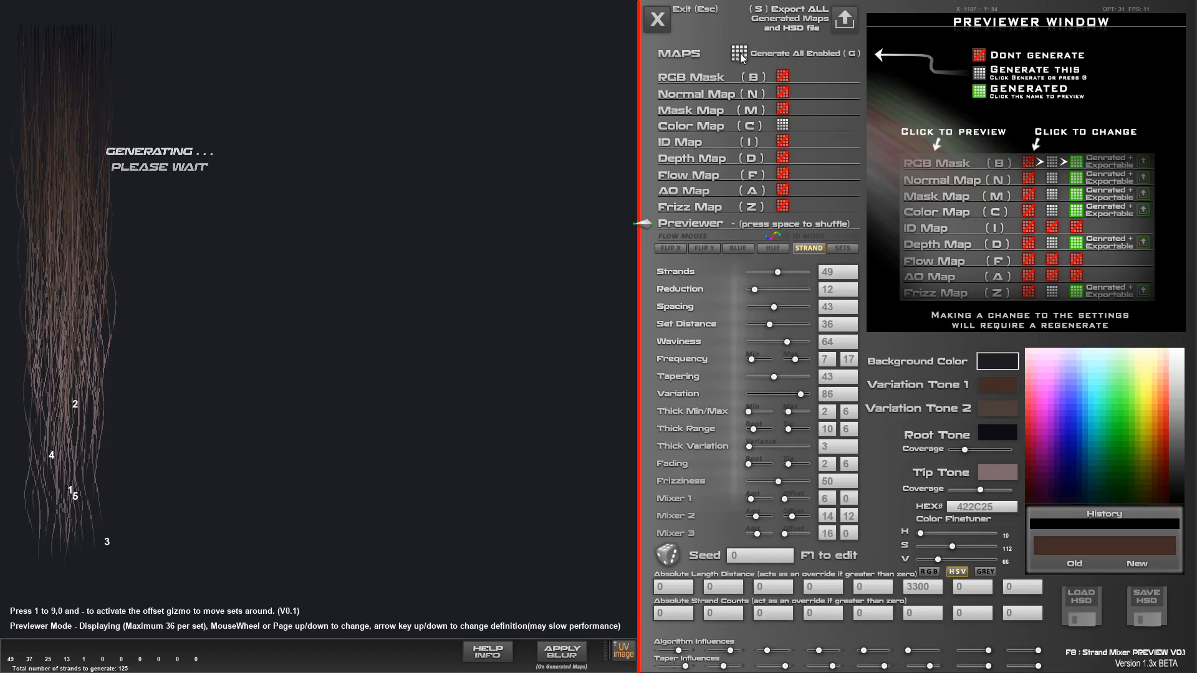
{"action": "left_click", "coordinate": [711, 129]}
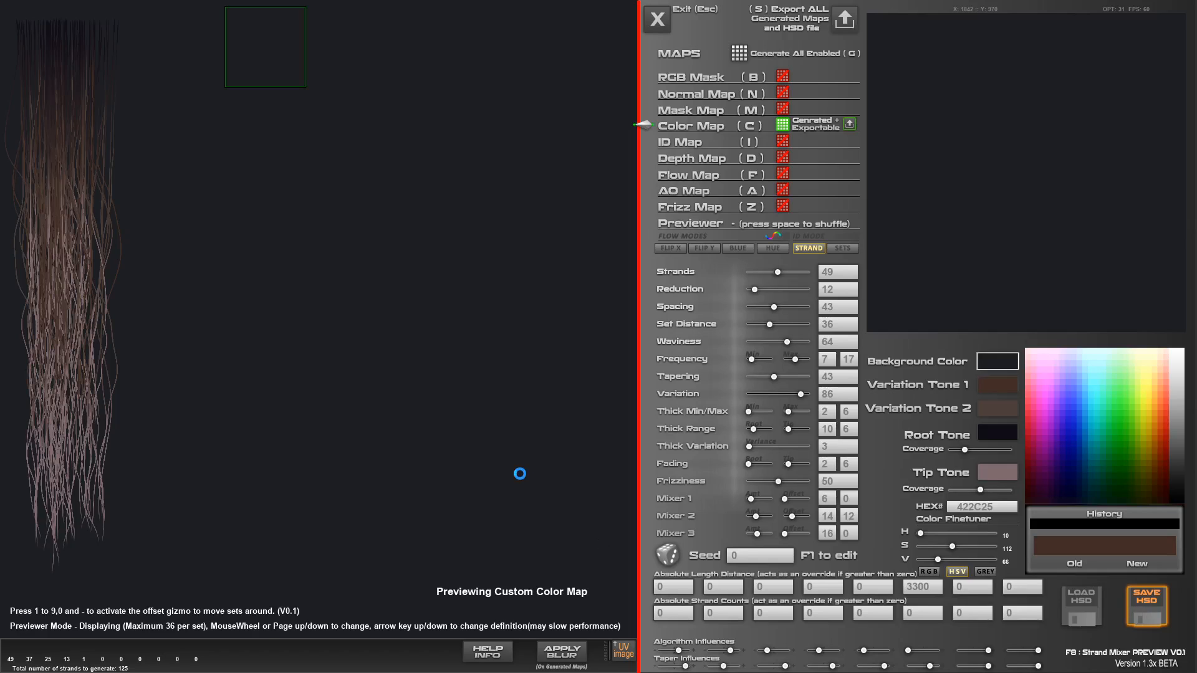
Start saving the HSD project and add a new folder inside the Desktop's HSD folder
{"action": "key", "text": "s"}
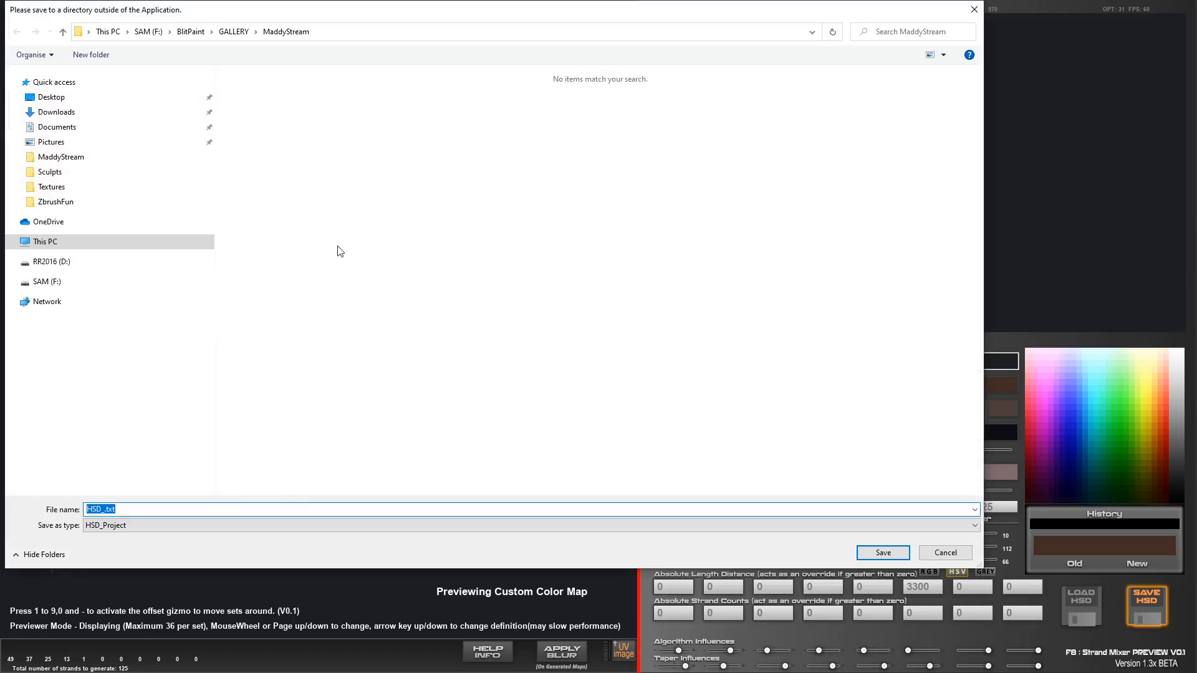
{"action": "left_click", "coordinate": [104, 94]}
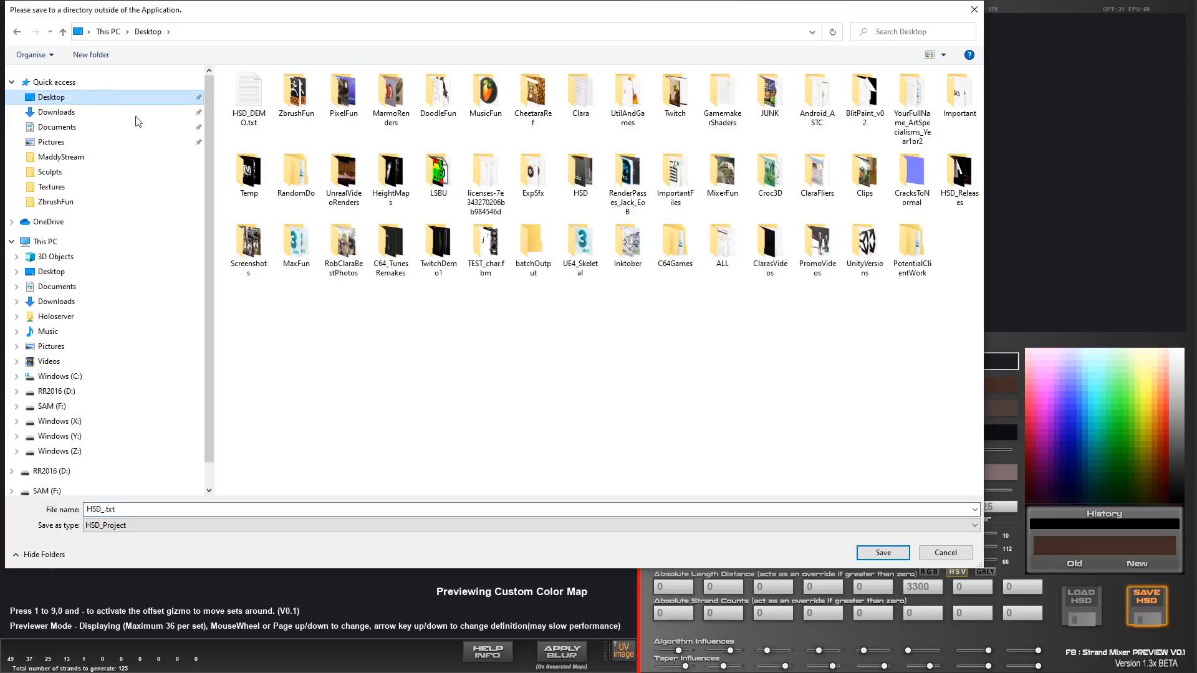
{"action": "left_click", "coordinate": [590, 176]}
{"action": "double_click", "coordinate": [591, 176]}
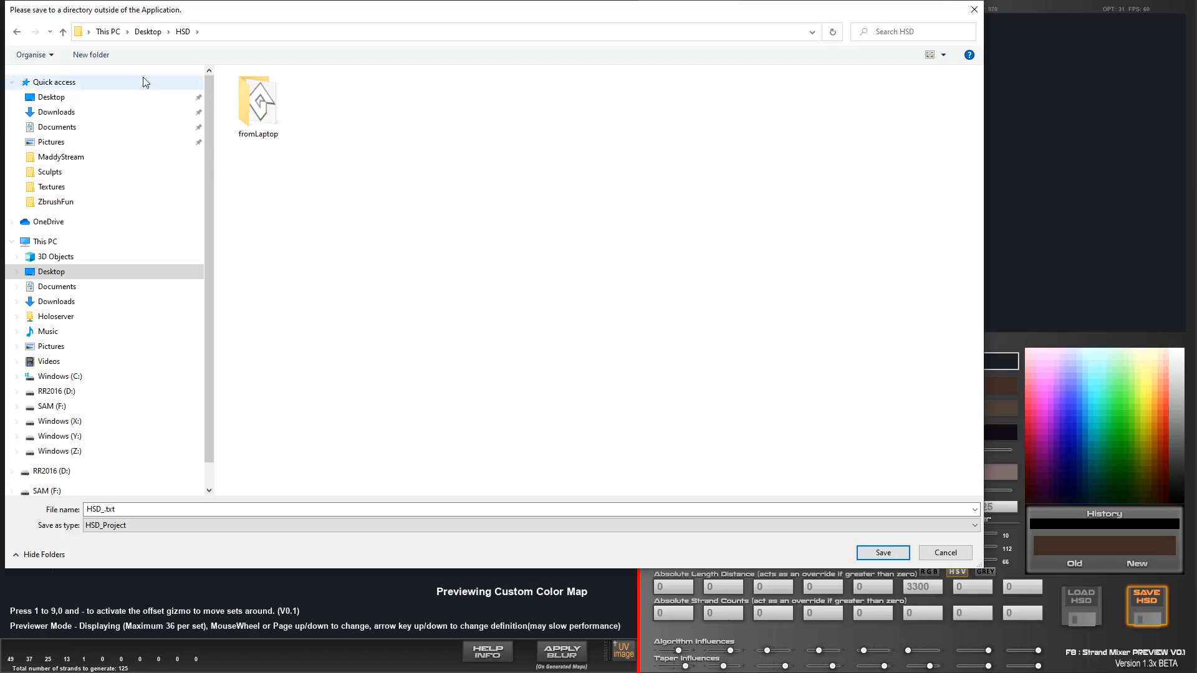
{"action": "left_click", "coordinate": [153, 32]}
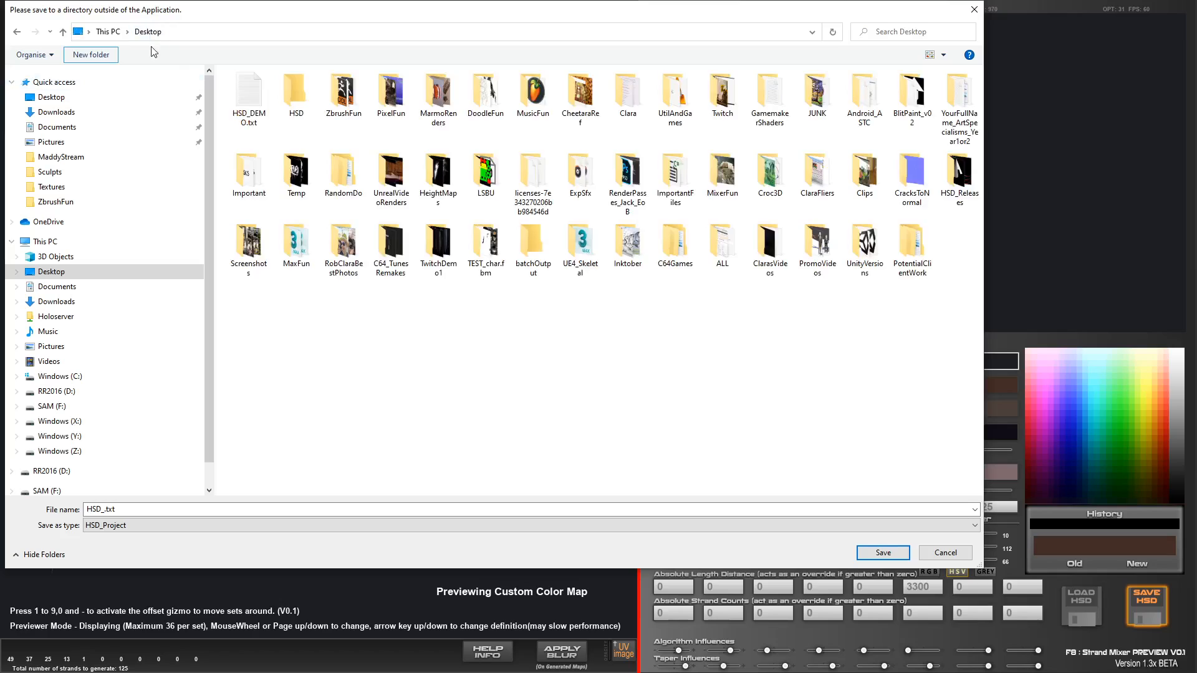
{"action": "double_click", "coordinate": [297, 94]}
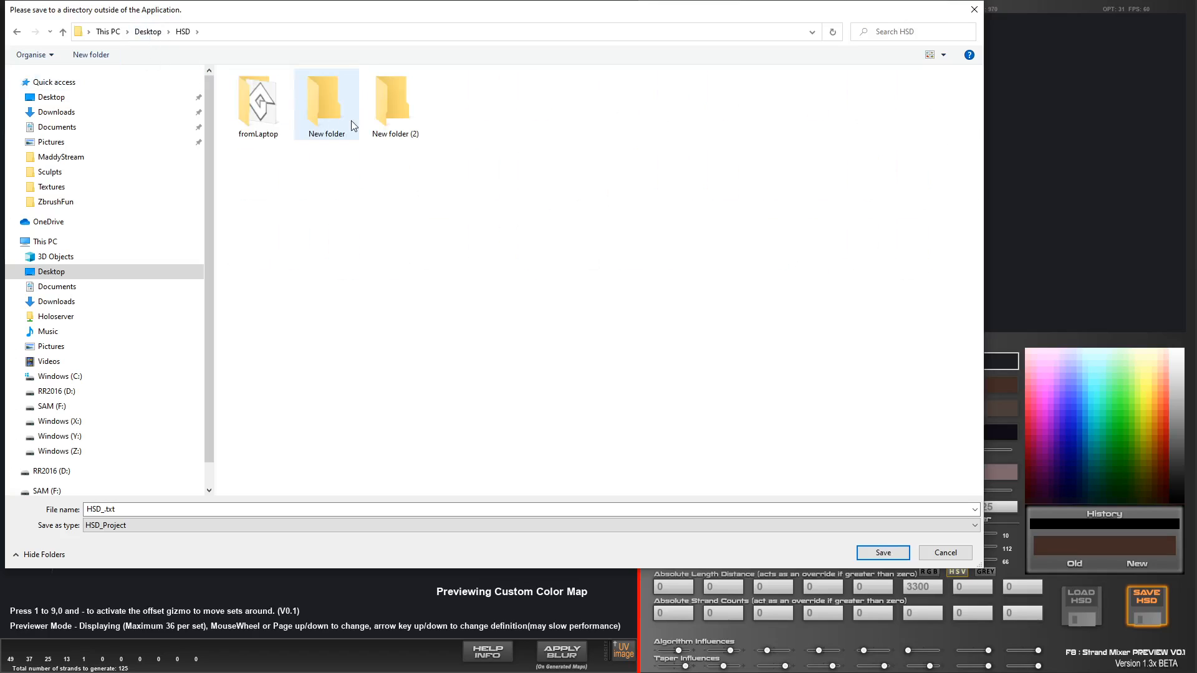
Rename the new folder HSDDemo and open it as the save location
{"action": "left_click", "coordinate": [334, 110]}
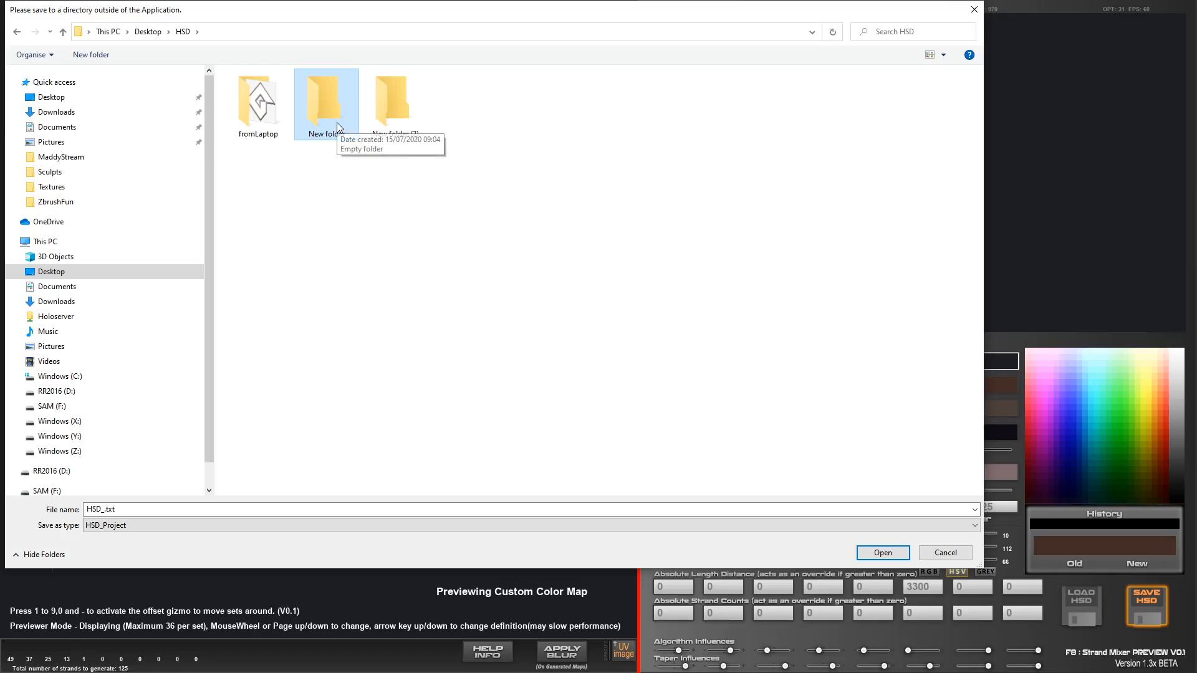
{"action": "key", "text": "F2"}
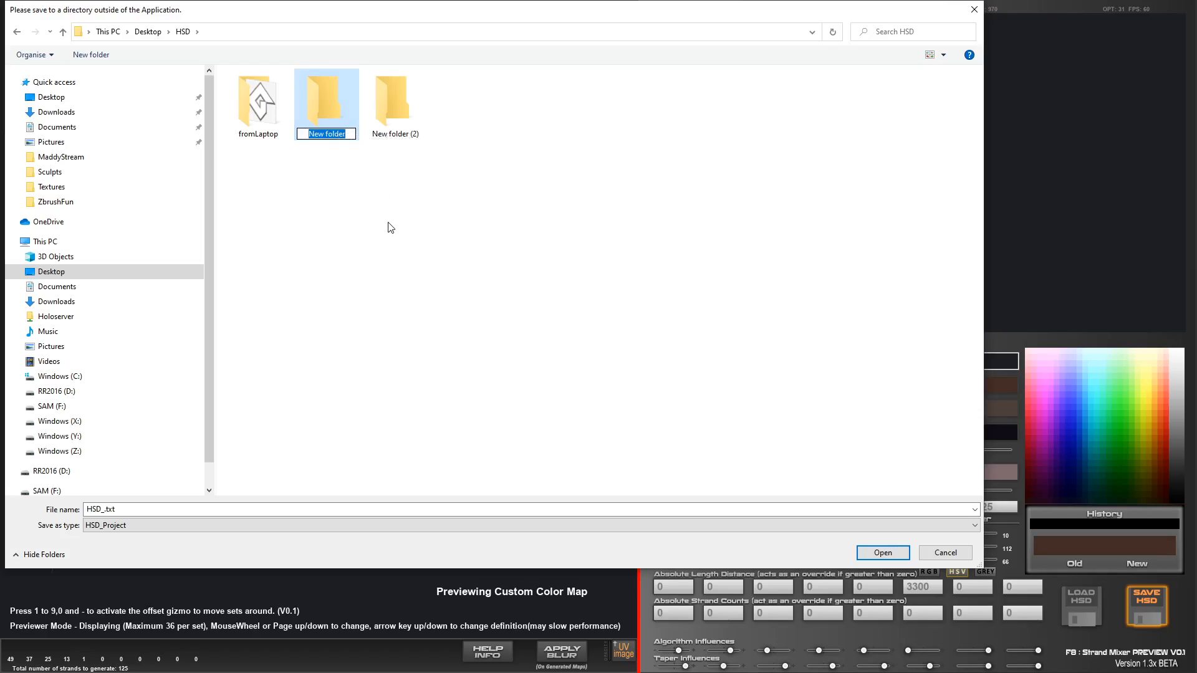
{"action": "type", "text": "HSDDemop"}
{"action": "key", "text": "Escape"}
{"action": "key", "text": "Return"}
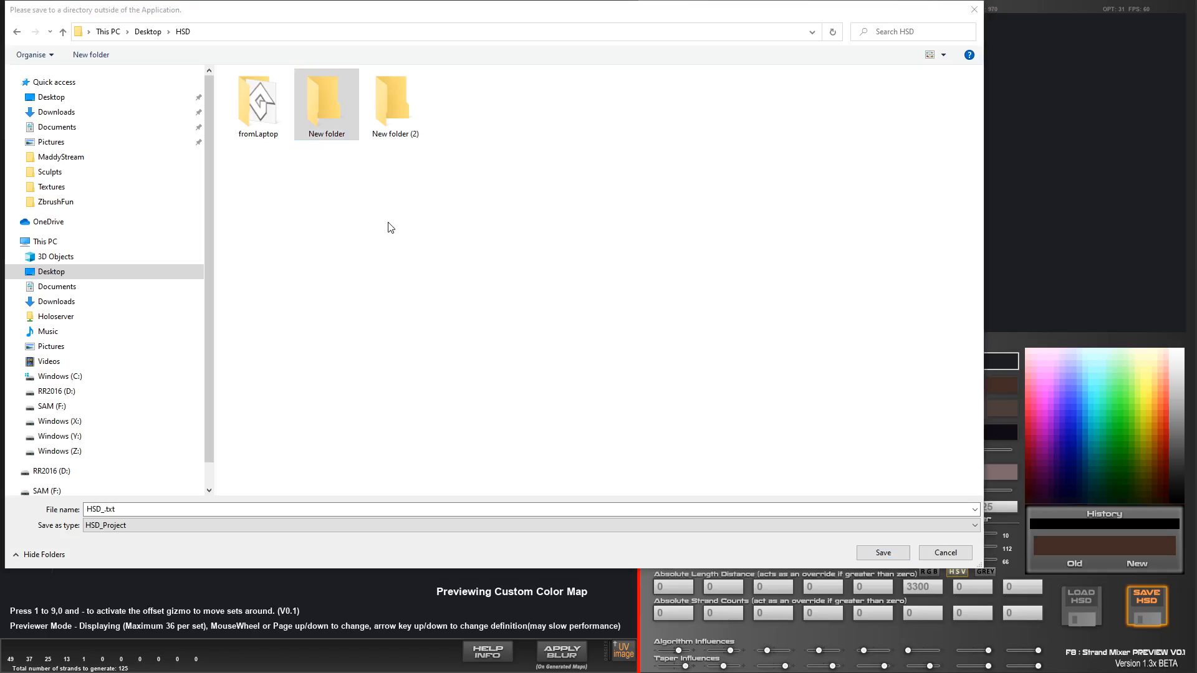
{"action": "left_click", "coordinate": [738, 344]}
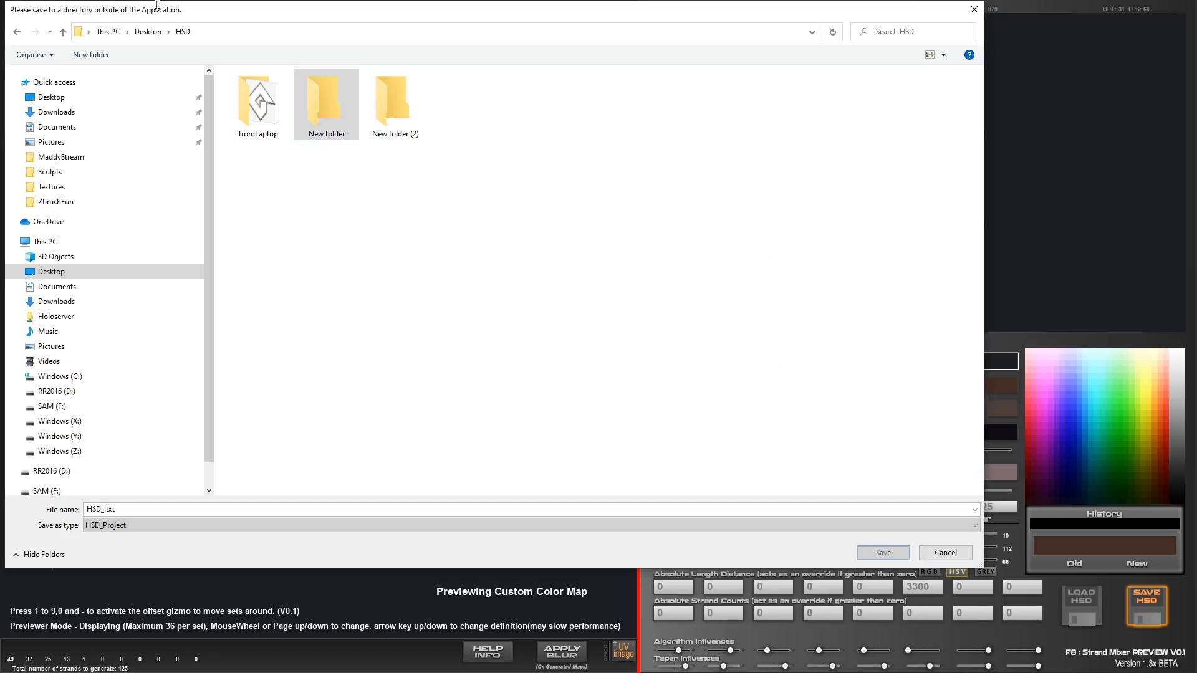
{"action": "left_click", "coordinate": [148, 31]}
{"action": "double_click", "coordinate": [311, 118]}
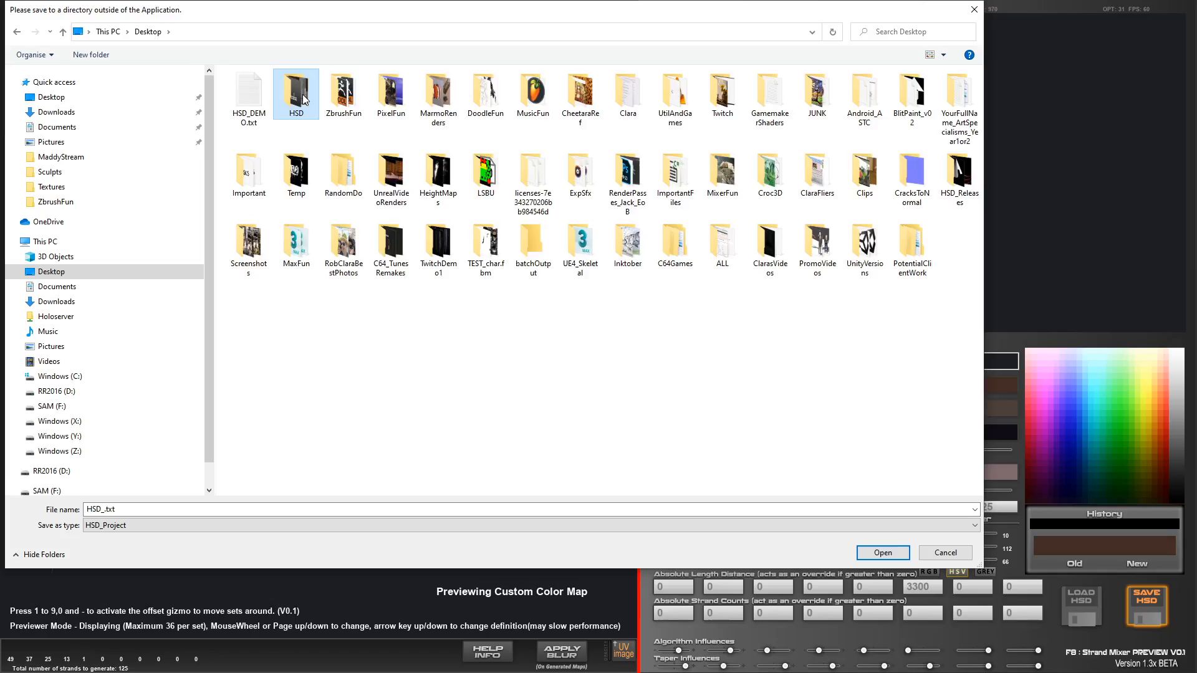
{"action": "double_click", "coordinate": [328, 107]}
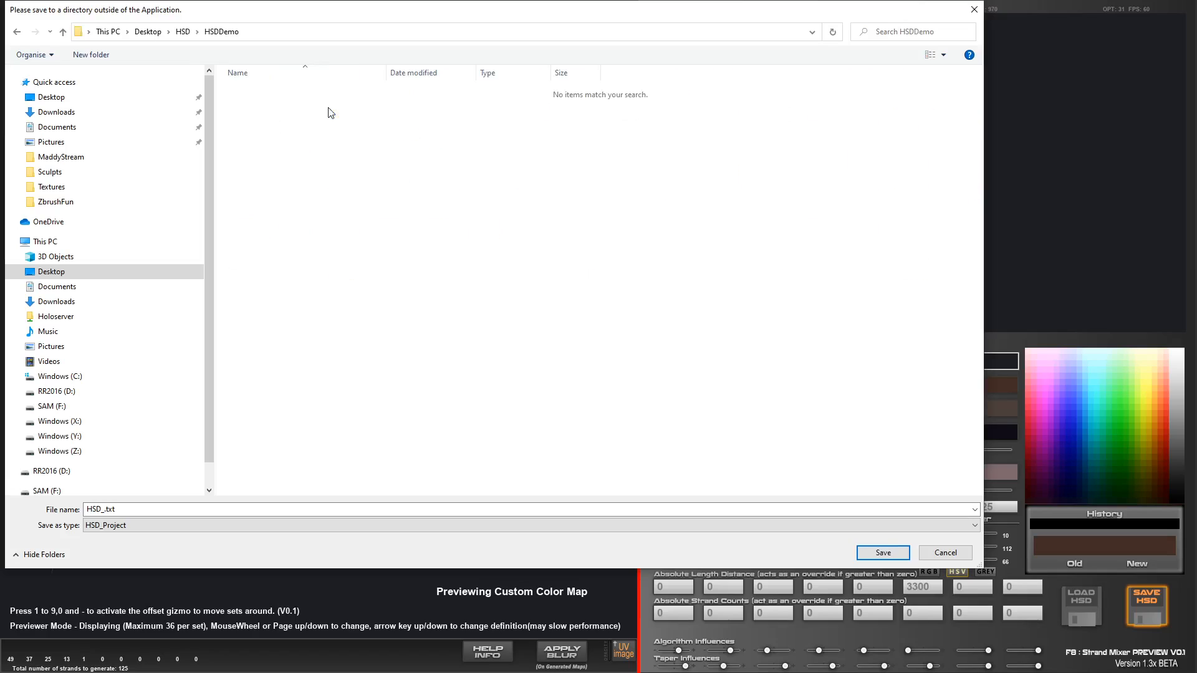
Save the HSD project in the HSDDemo folder as HSD_DemoSet1.txt
{"action": "double_click", "coordinate": [123, 509]}
{"action": "left_click", "coordinate": [104, 510]}
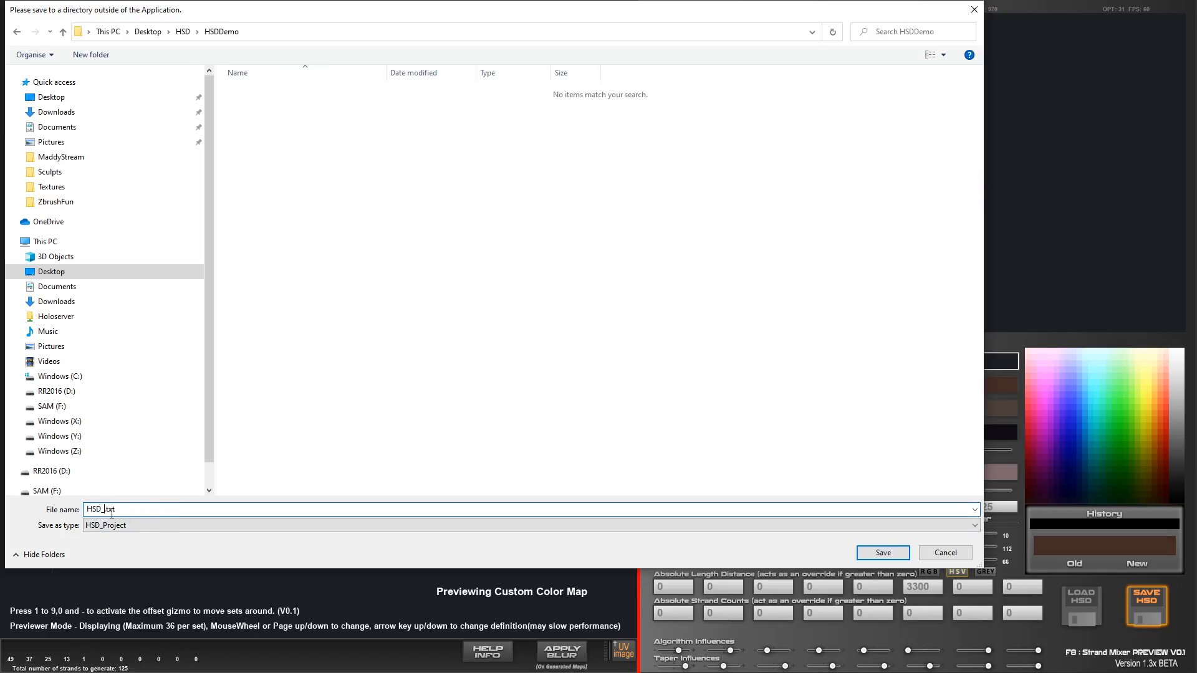
{"action": "type", "text": "Dem"}
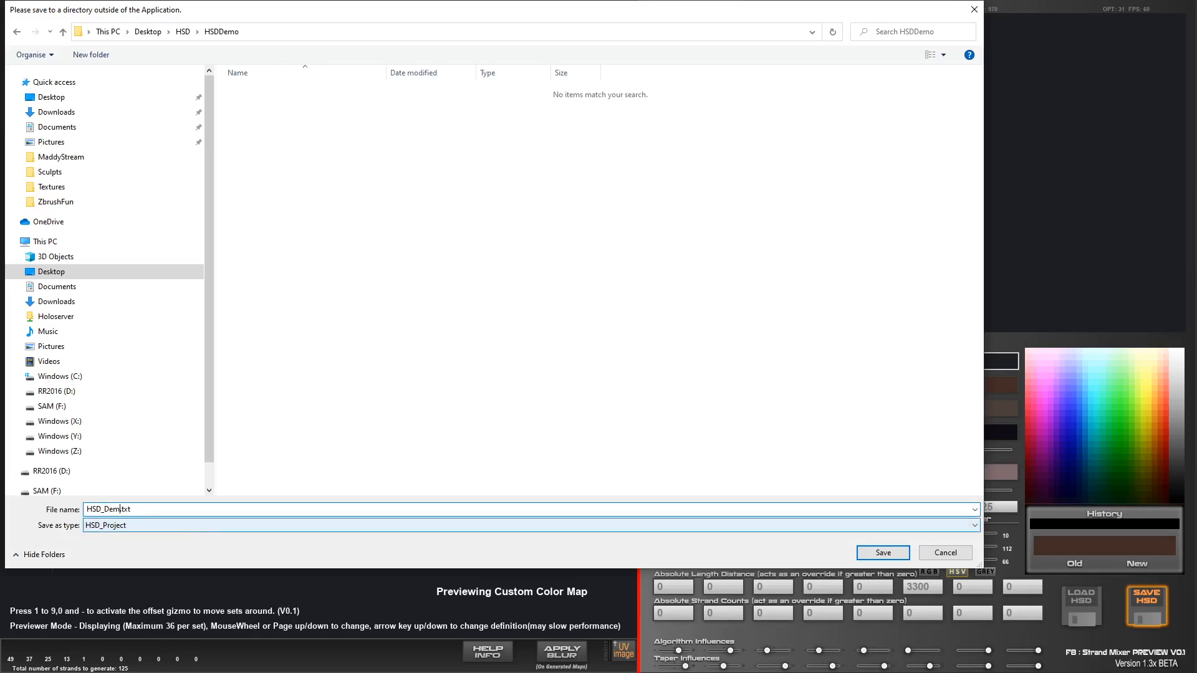
{"action": "type", "text": "oSet1"}
{"action": "key", "text": "Return"}
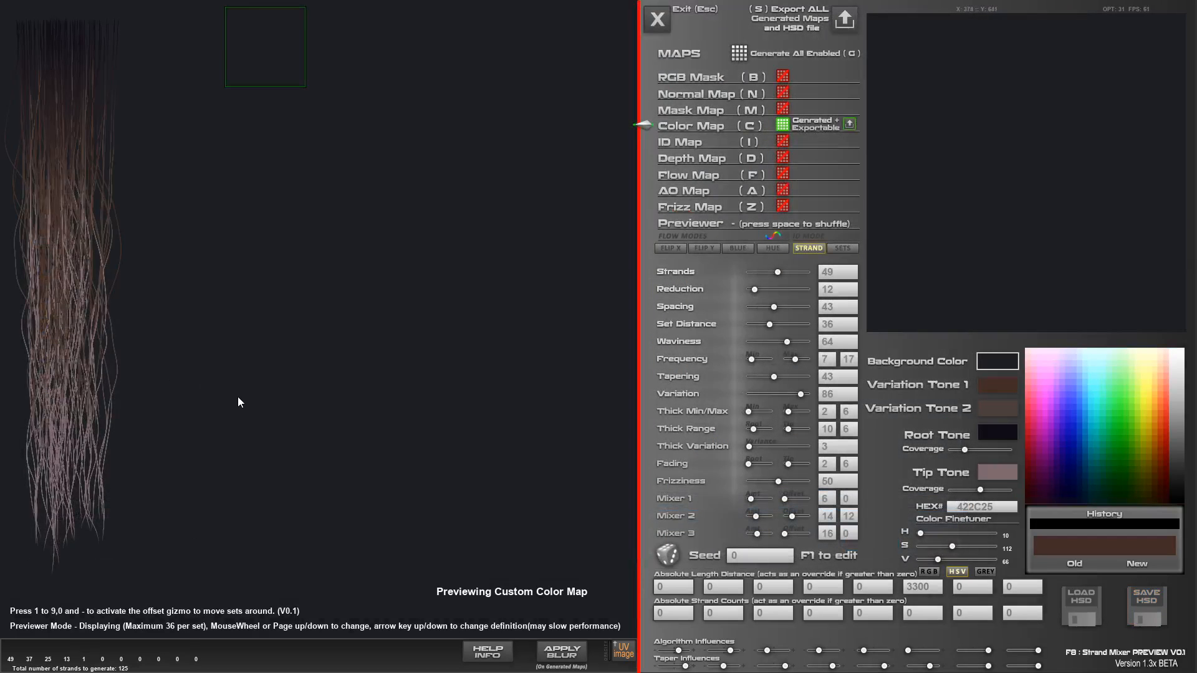
Export the generated Color Map to the HSDDemo folder as COLOR_Set1Guide.png
{"action": "left_click", "coordinate": [850, 124]}
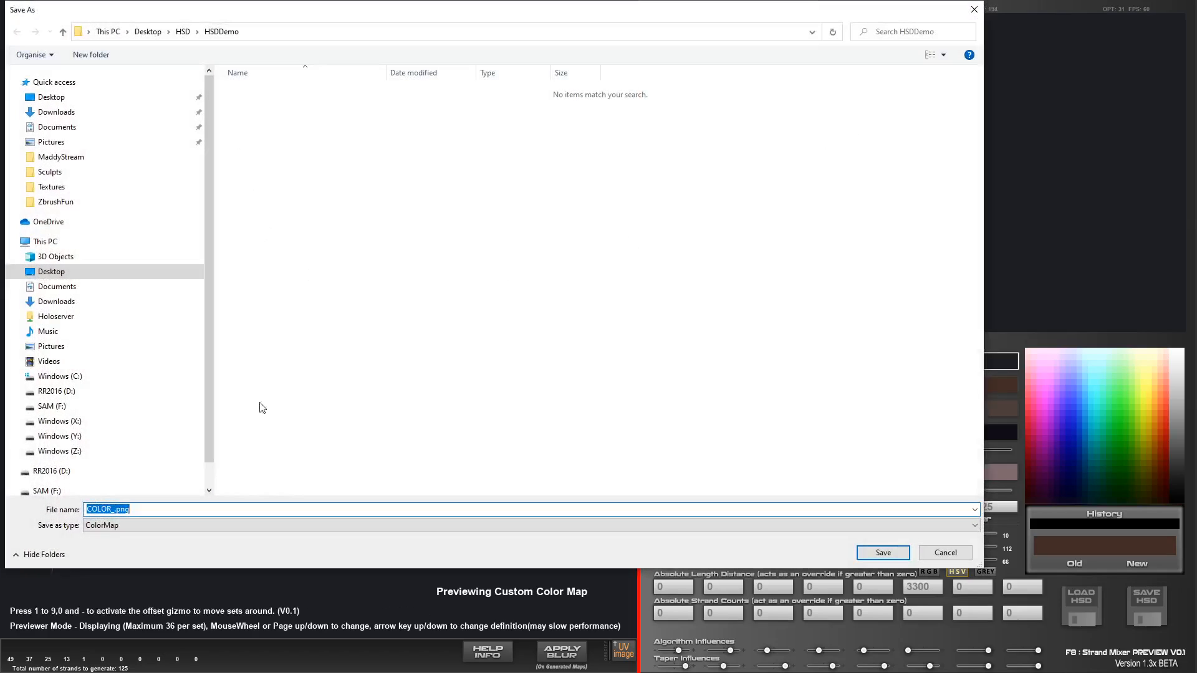
{"action": "left_click", "coordinate": [111, 509]}
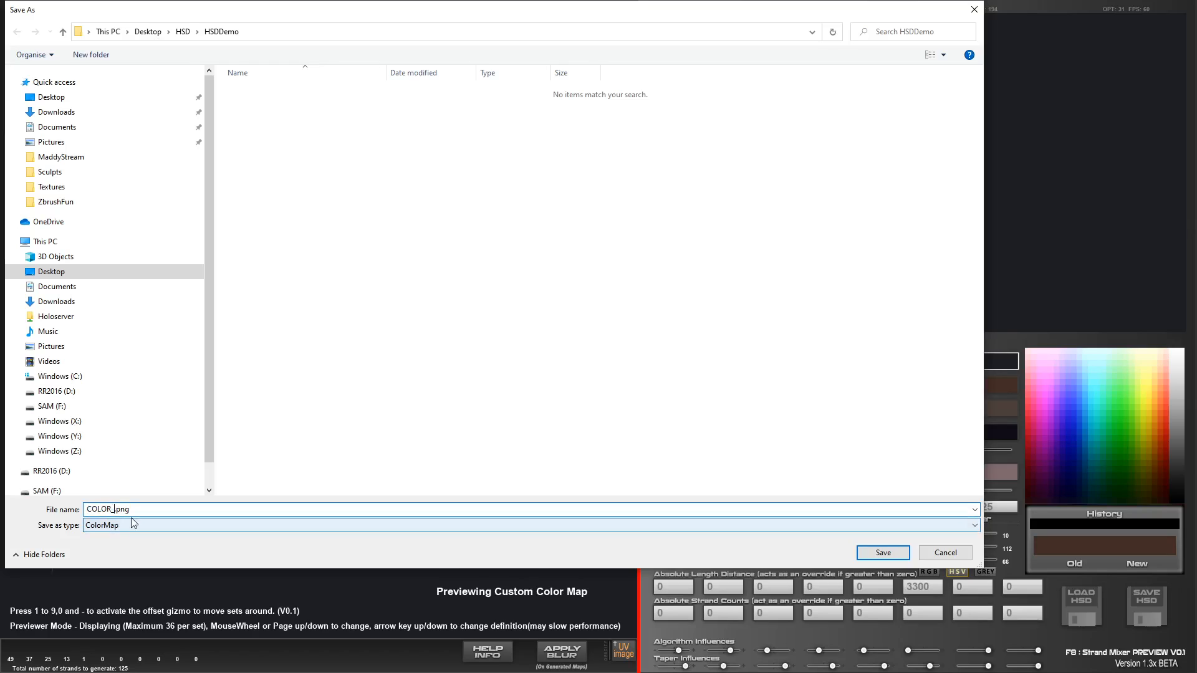
{"action": "type", "text": "Set1Gi"}
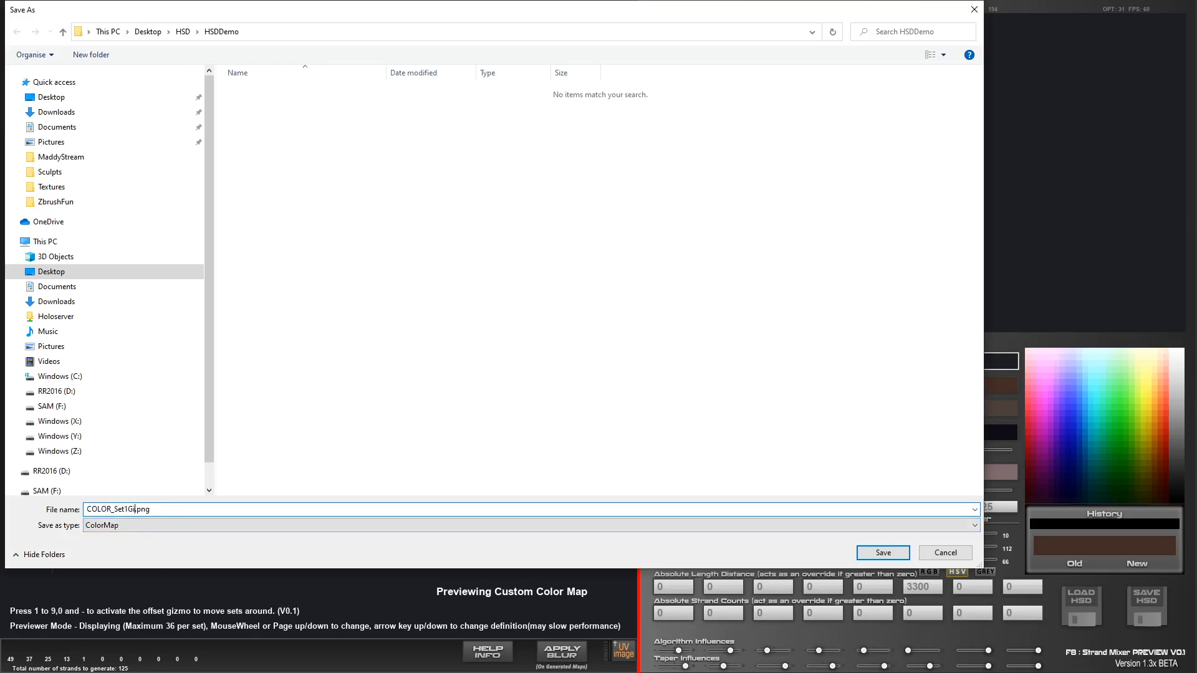
{"action": "type", "text": "ude"}
{"action": "key", "text": "BackSpace"}
{"action": "key", "text": "BackSpace"}
{"action": "key", "text": "BackSpace"}
{"action": "key", "text": "BackSpace"}
{"action": "type", "text": "uide"}
{"action": "key", "text": "Return"}
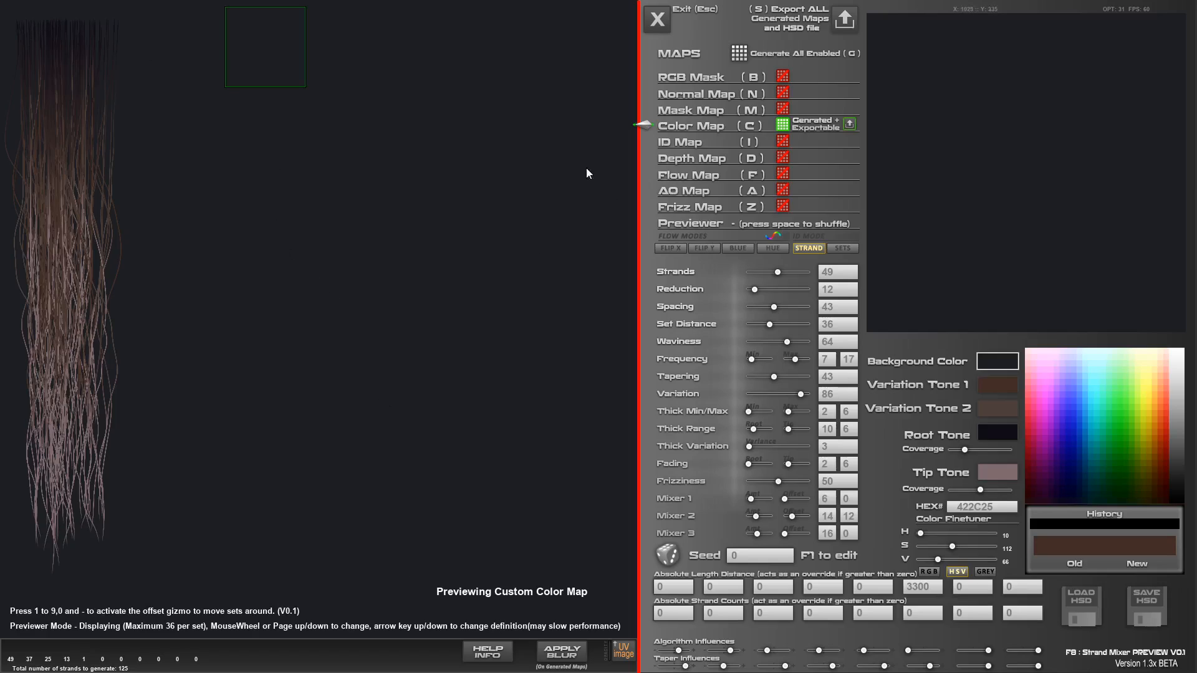
Enable the ID, Depth, Flow, AO, Frizz, RGB Mask, Normal and Mask maps for generation and inspect the color strands up close
{"action": "left_click", "coordinate": [783, 141]}
{"action": "left_click", "coordinate": [783, 159]}
{"action": "left_click", "coordinate": [784, 174]}
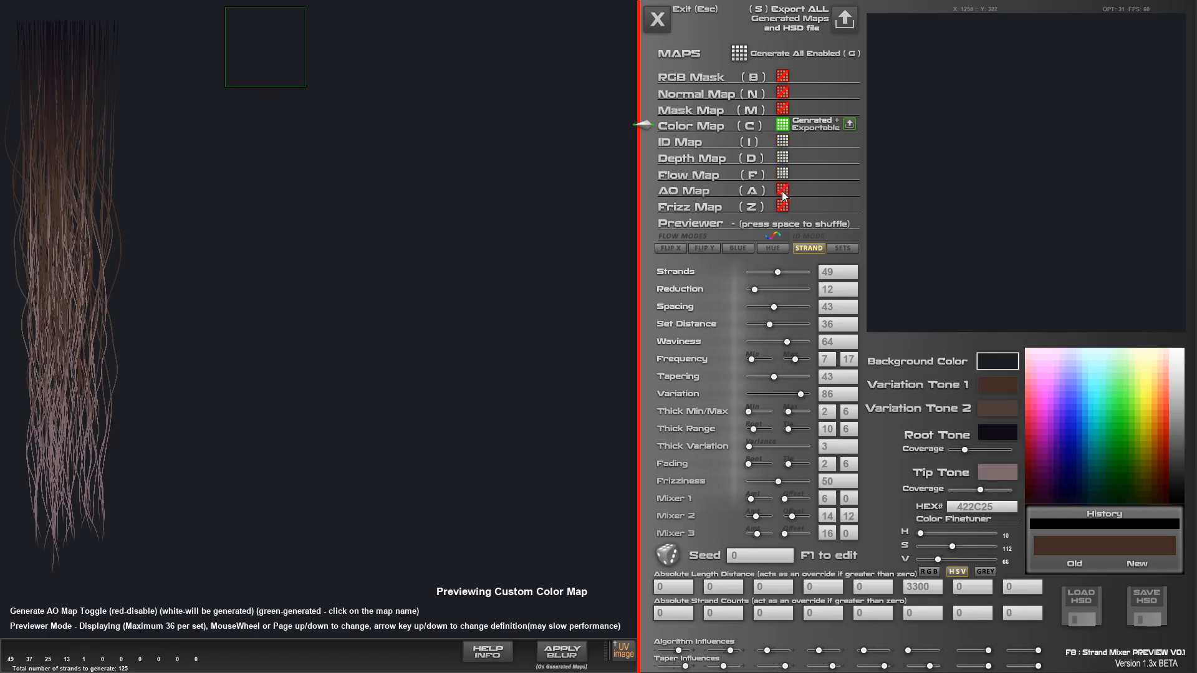
{"action": "left_click", "coordinate": [784, 190]}
{"action": "left_click", "coordinate": [783, 206]}
{"action": "left_click", "coordinate": [783, 77]}
{"action": "left_click", "coordinate": [782, 92]}
{"action": "left_click", "coordinate": [783, 109]}
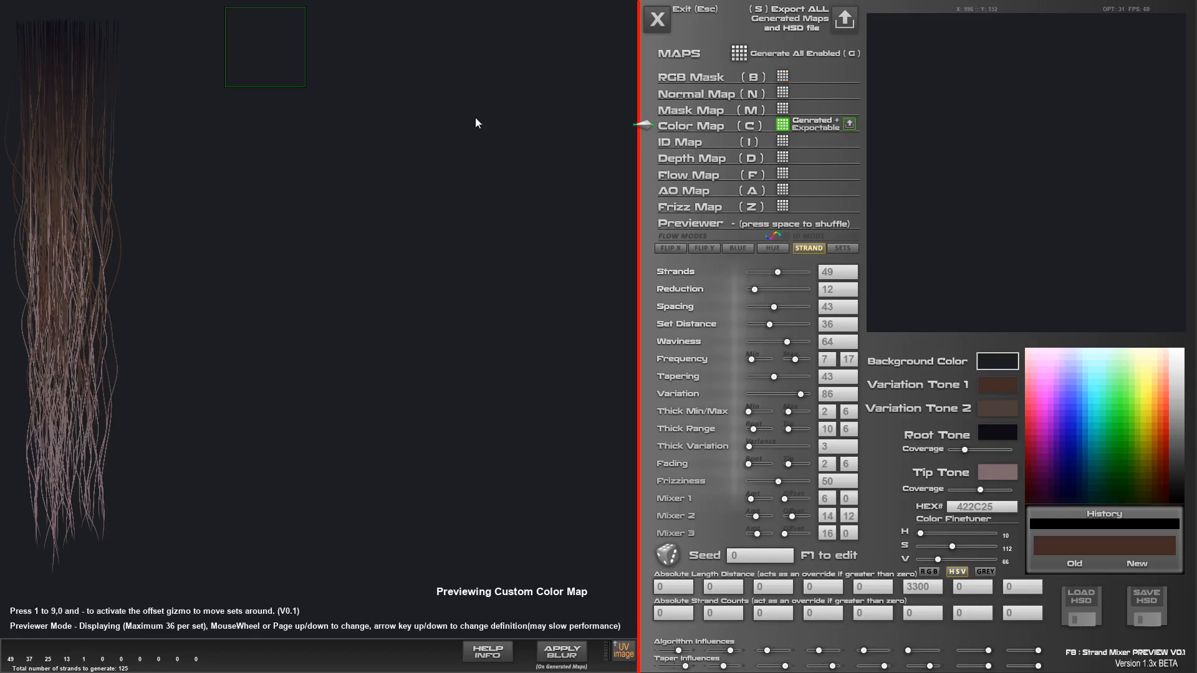
{"action": "left_click_drag", "start_coordinate": [208, 39], "coordinate": [11, 364]}
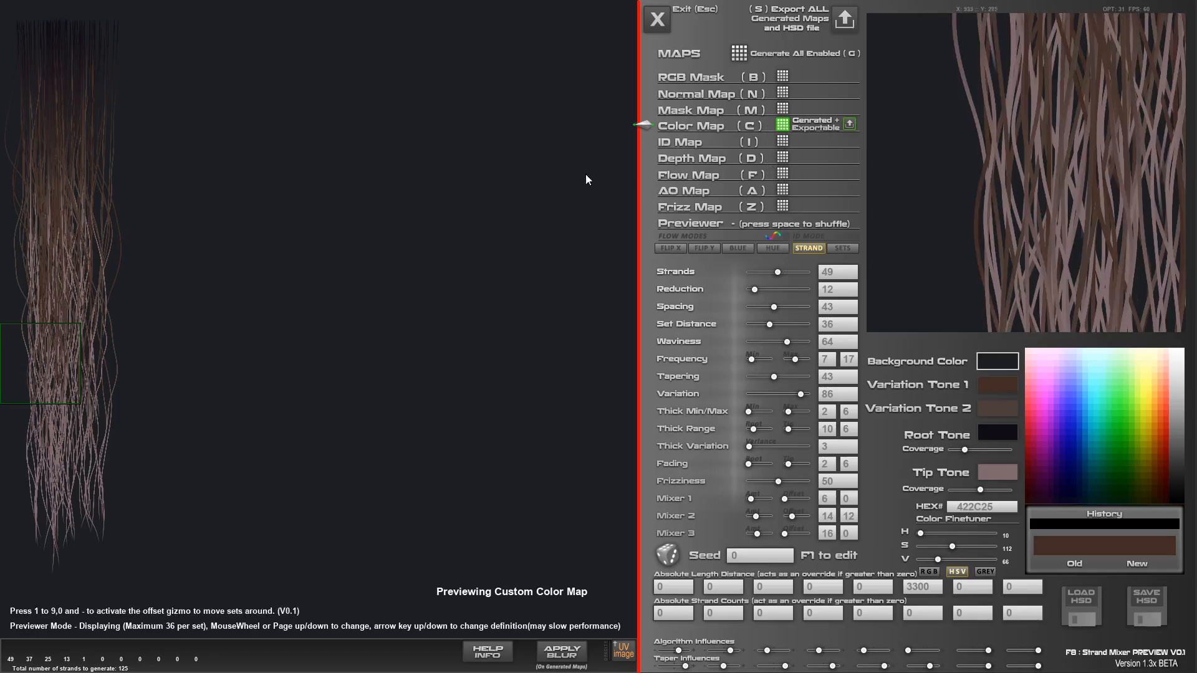
Exclude the AO Map from generation and generate all the other enabled maps
{"action": "left_click_drag", "start_coordinate": [82, 365], "coordinate": [44, 271]}
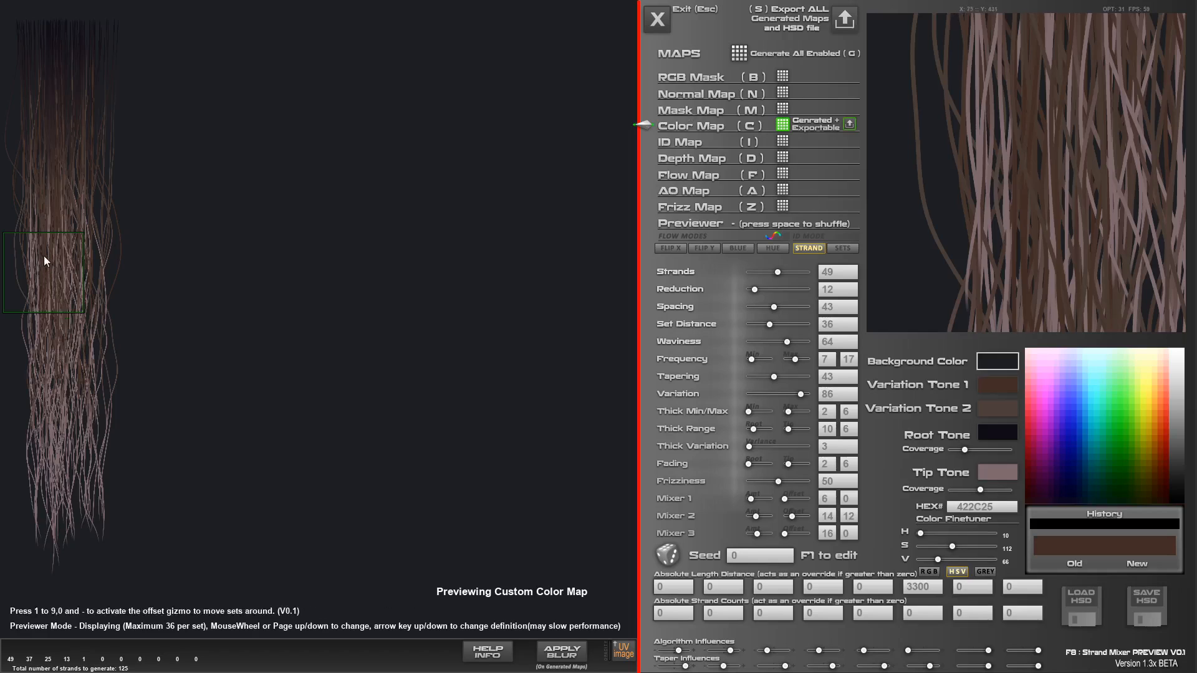
{"action": "left_click_drag", "start_coordinate": [44, 257], "coordinate": [77, 36]}
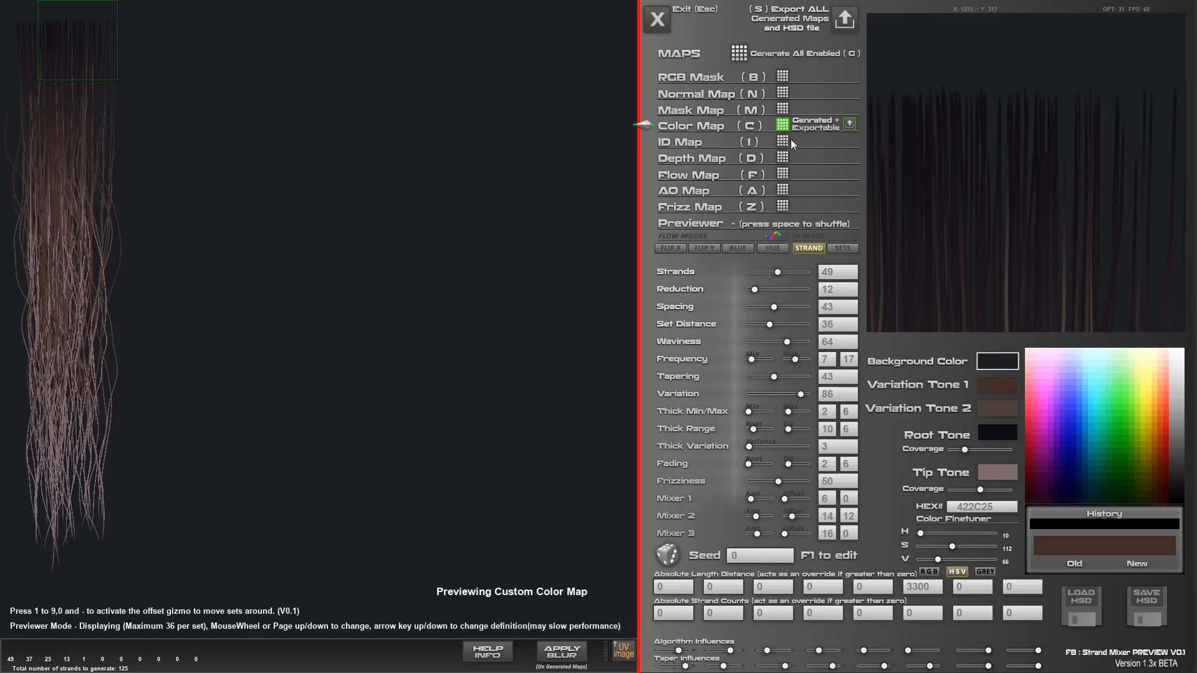
{"action": "left_click", "coordinate": [783, 190]}
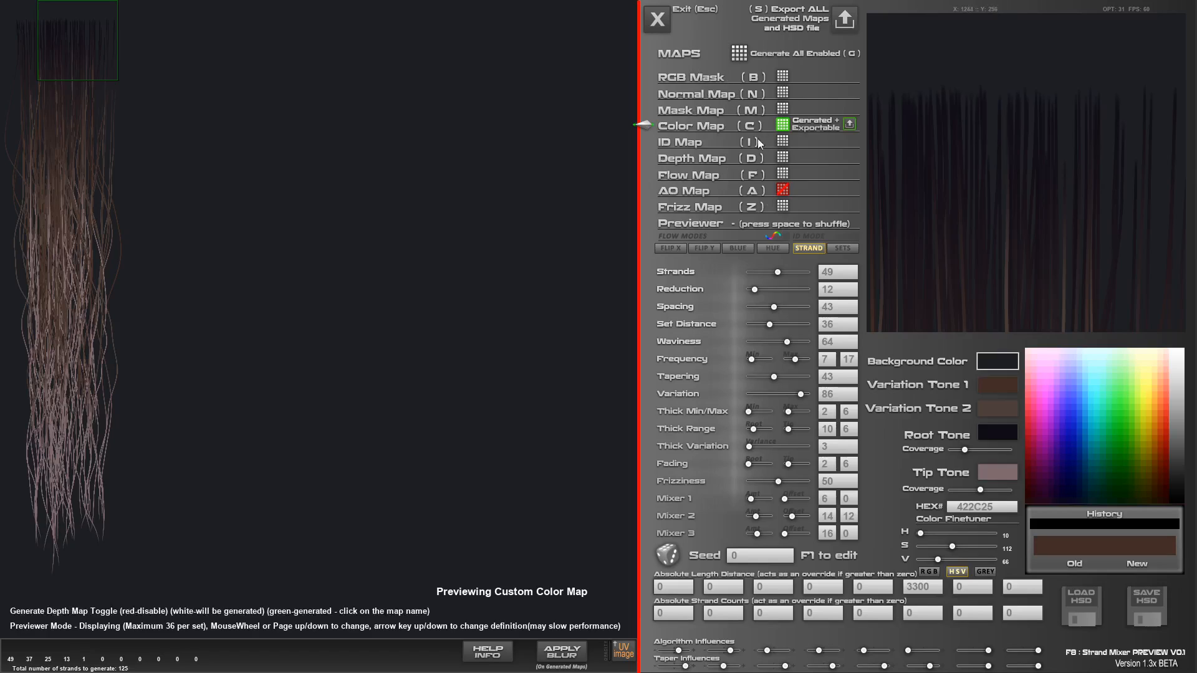
{"action": "left_click", "coordinate": [739, 55]}
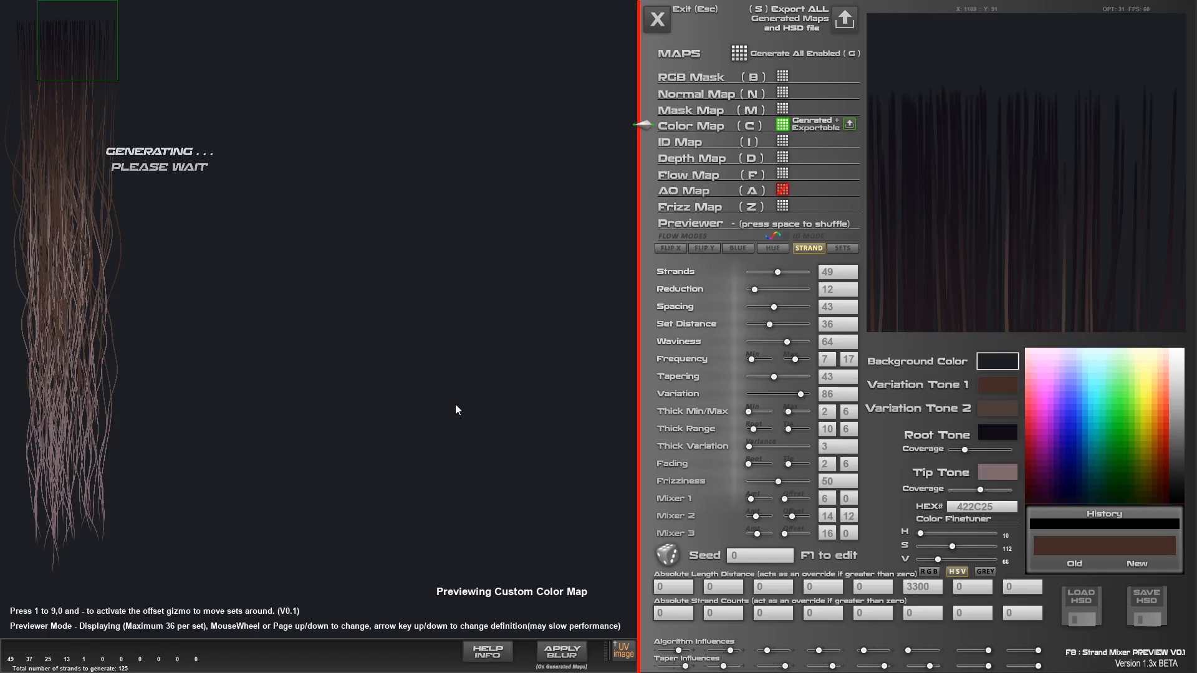
Preview the generated Flow, Depth, ID, Color, Mask, Normal, RGB Mask and Frizz maps, examining the Frizz Map strands up close
{"action": "left_click", "coordinate": [700, 177]}
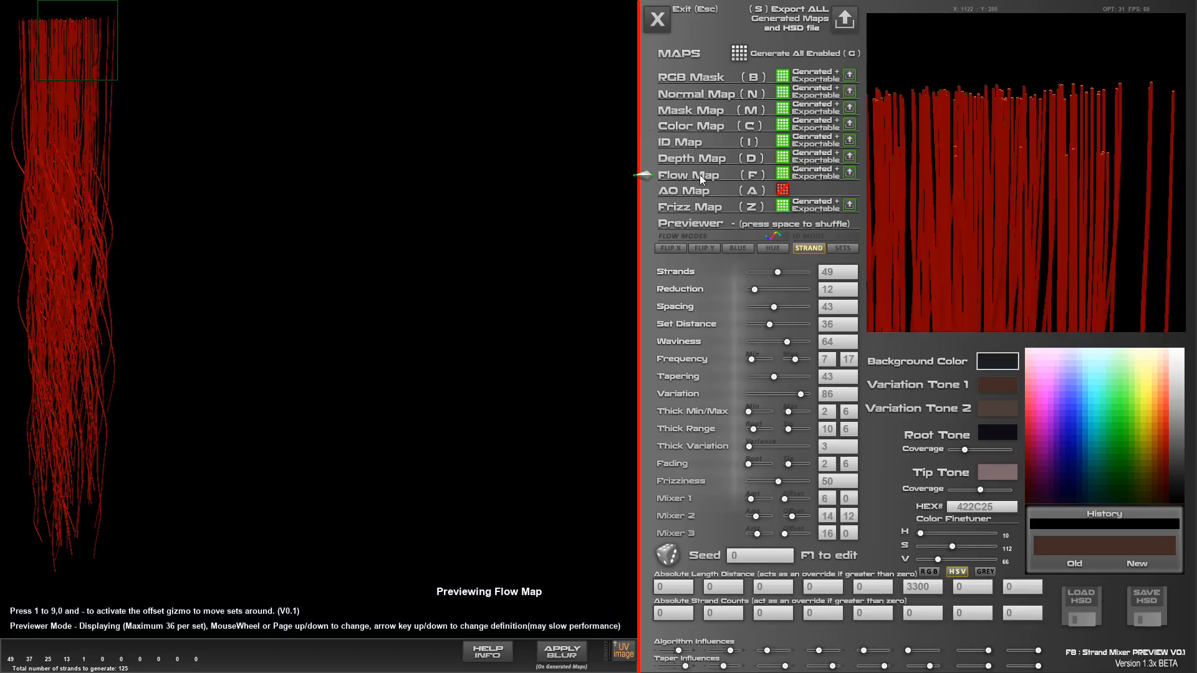
{"action": "left_click", "coordinate": [695, 161]}
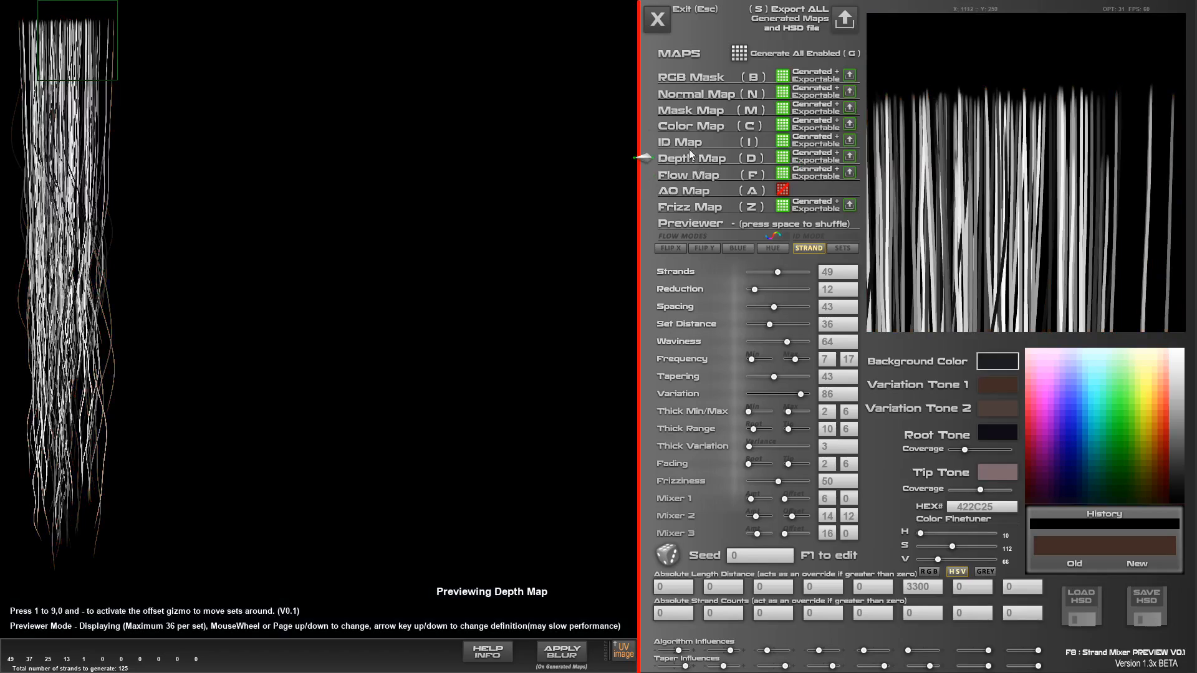
{"action": "left_click", "coordinate": [686, 138]}
{"action": "left_click", "coordinate": [691, 120]}
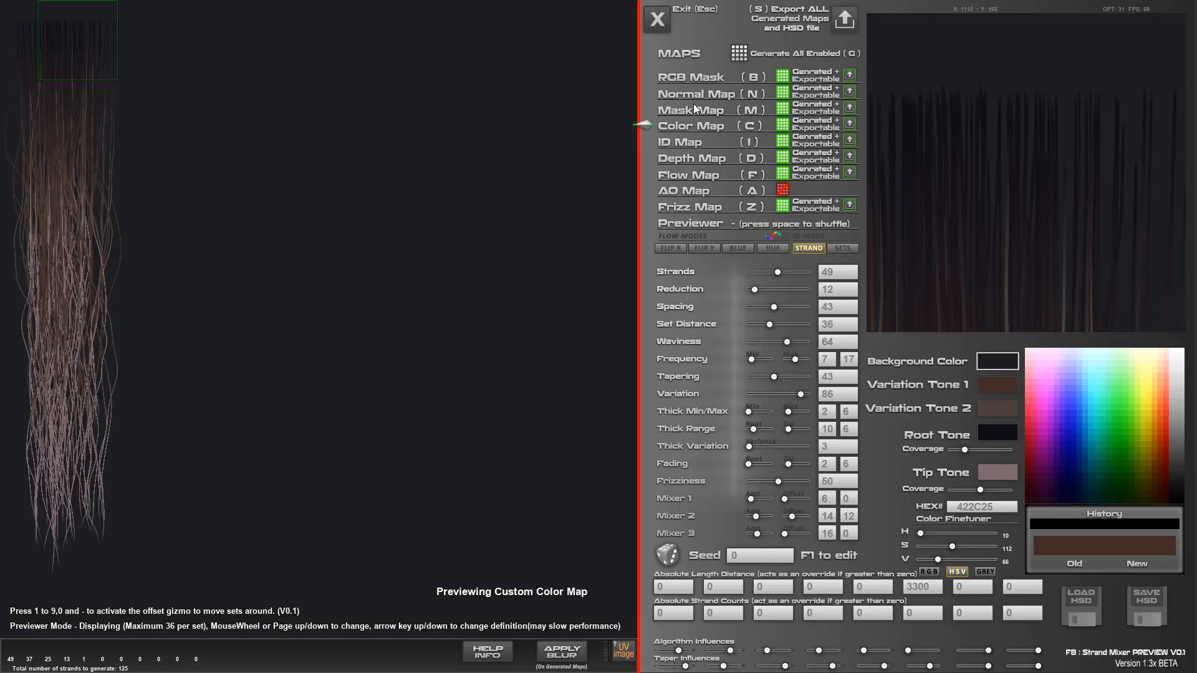
{"action": "left_click", "coordinate": [694, 108]}
{"action": "left_click", "coordinate": [695, 93]}
{"action": "left_click", "coordinate": [688, 81]}
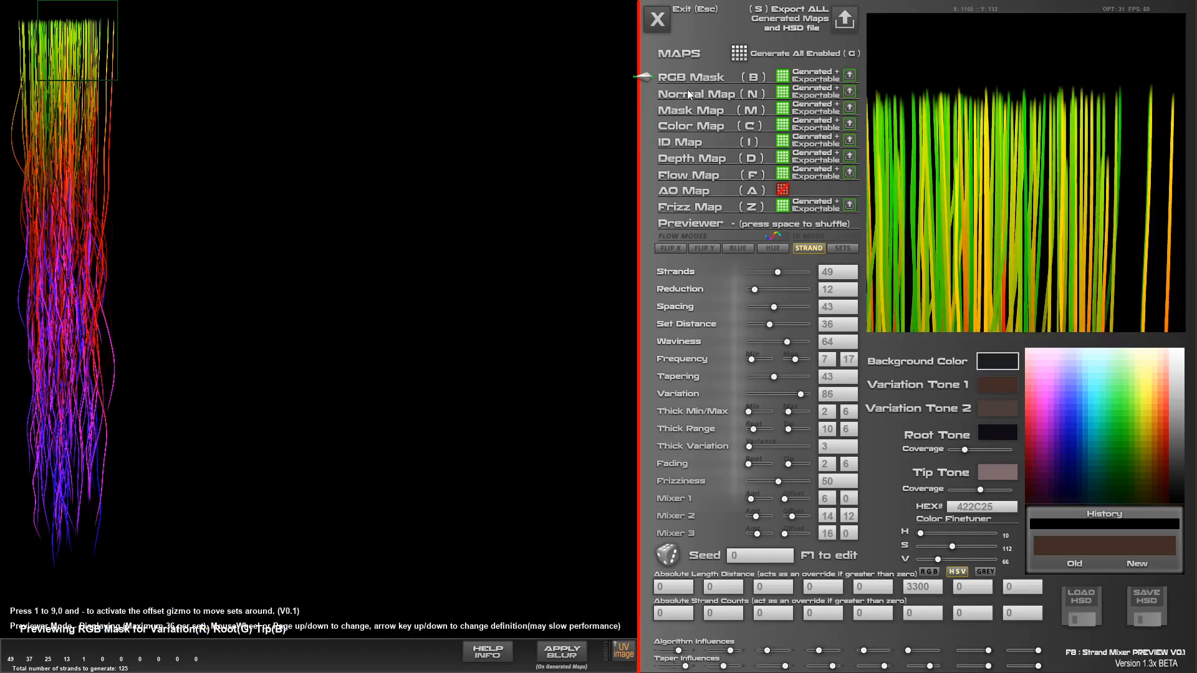
{"action": "left_click", "coordinate": [687, 207]}
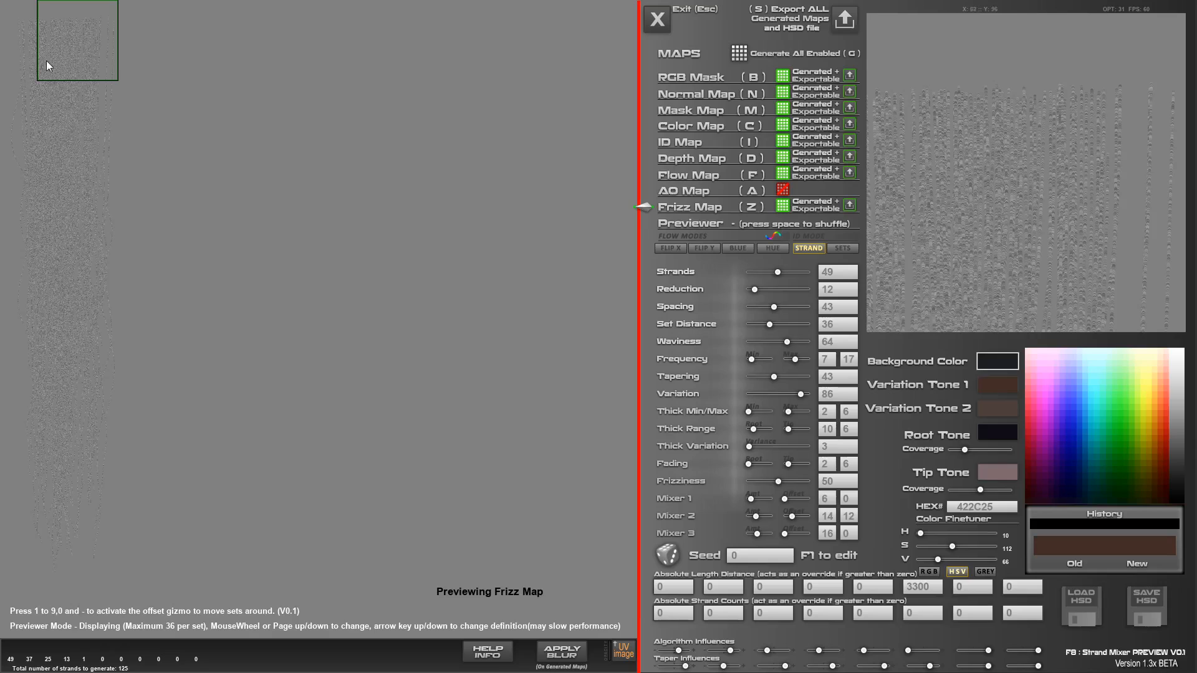
{"action": "left_click_drag", "start_coordinate": [69, 197], "coordinate": [61, 172]}
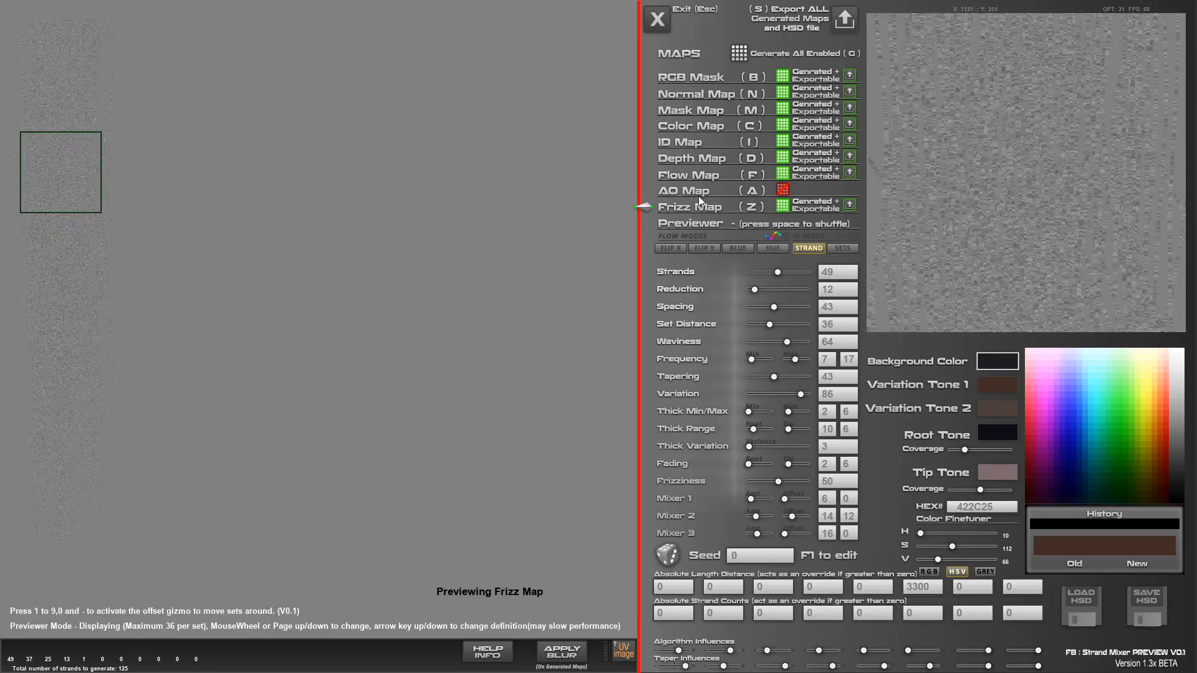
Enable and generate the AO Map, and preview its strands up close at the roots
{"action": "left_click", "coordinate": [785, 187]}
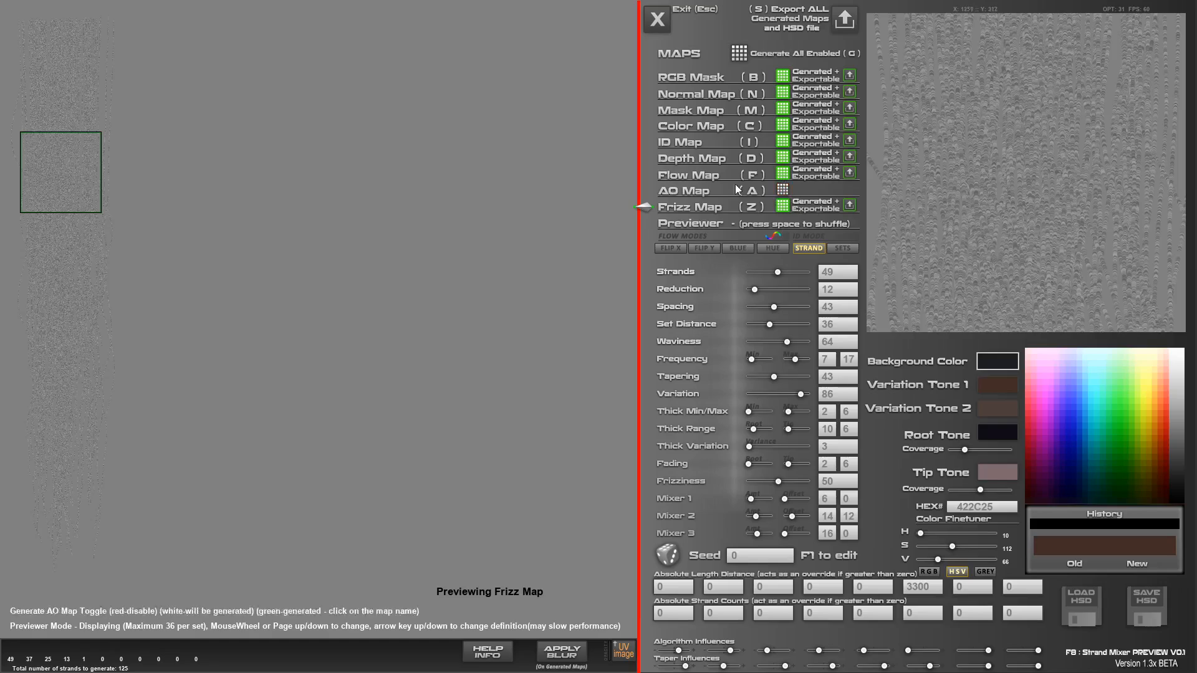
{"action": "left_click", "coordinate": [738, 55]}
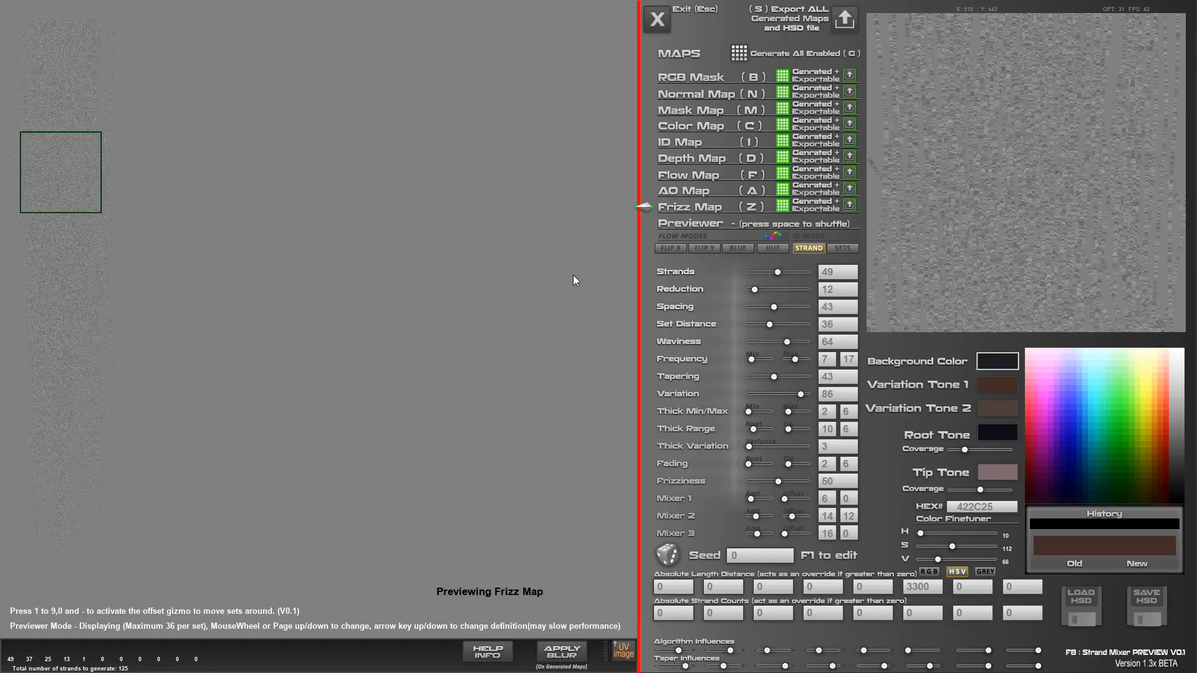
{"action": "left_click", "coordinate": [648, 191]}
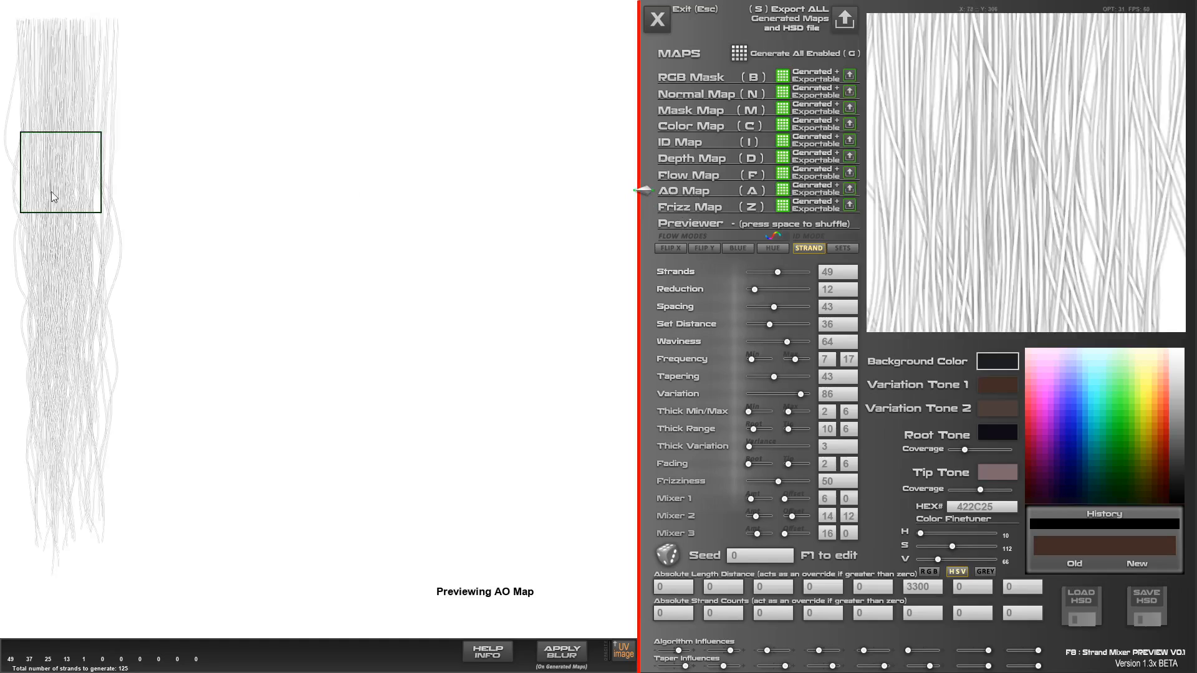
{"action": "left_click_drag", "start_coordinate": [51, 192], "coordinate": [25, 42]}
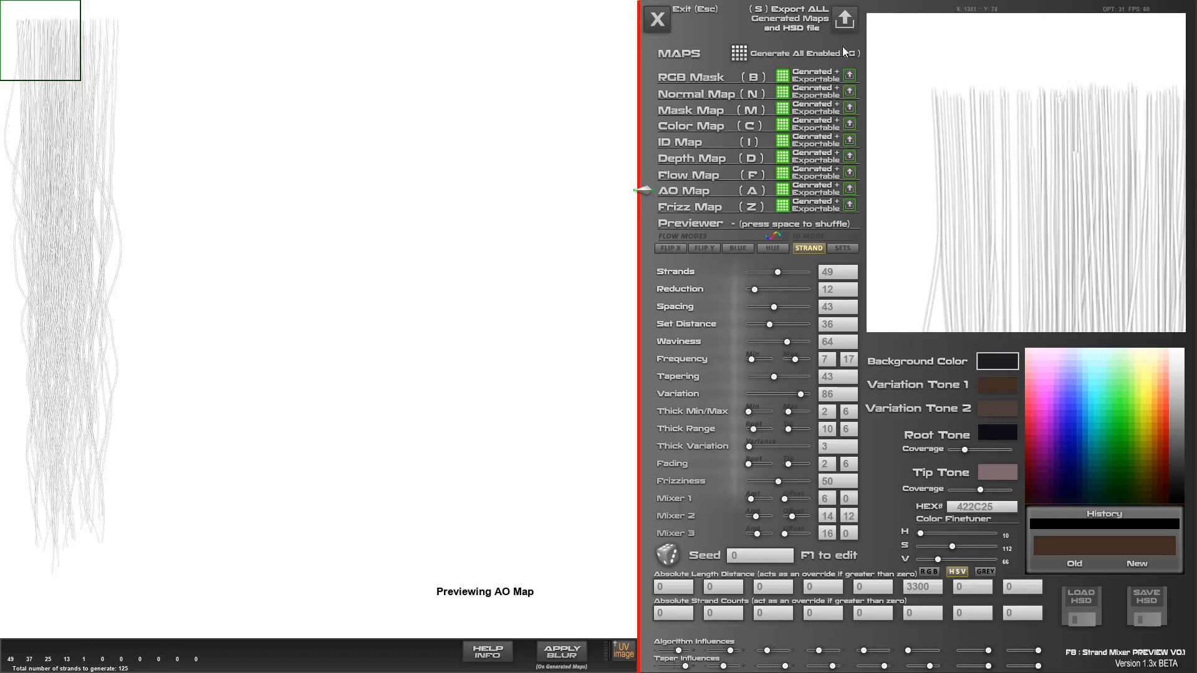
Export all generated maps and the HSD file to the HSDDemo folder under the project name HSD_Set1LeftMost
{"action": "left_click", "coordinate": [845, 30]}
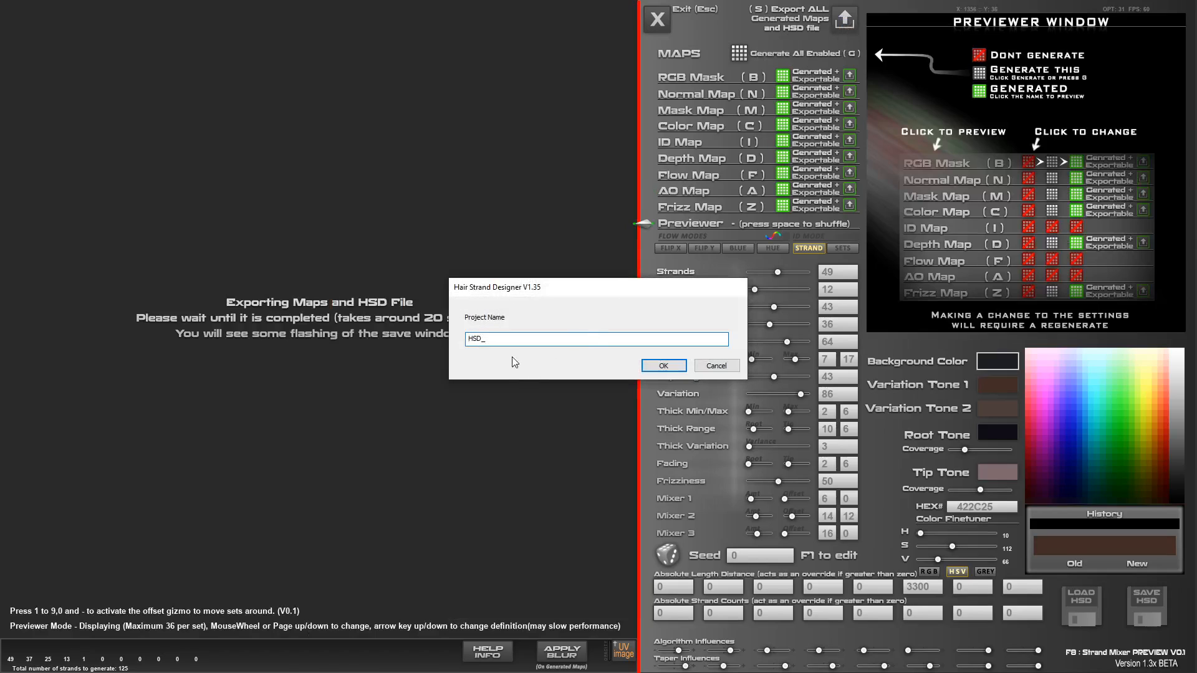
{"action": "type", "text": "Set1LeftMost"}
{"action": "left_click", "coordinate": [655, 370]}
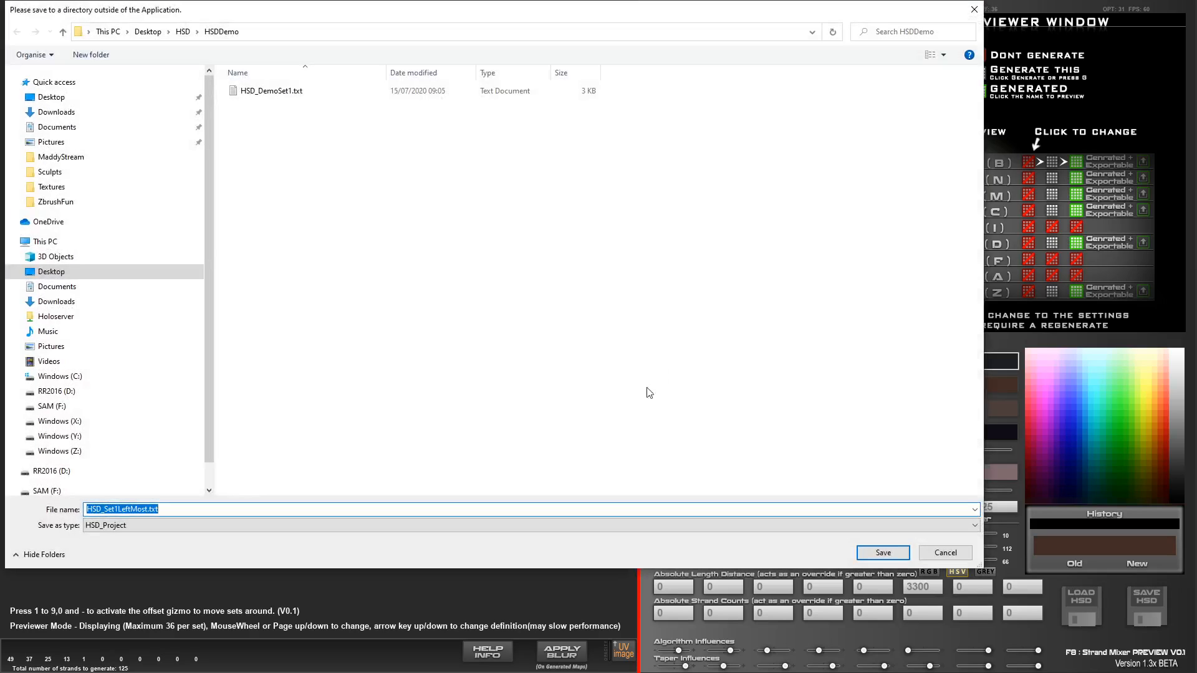
{"action": "left_click", "coordinate": [883, 552]}
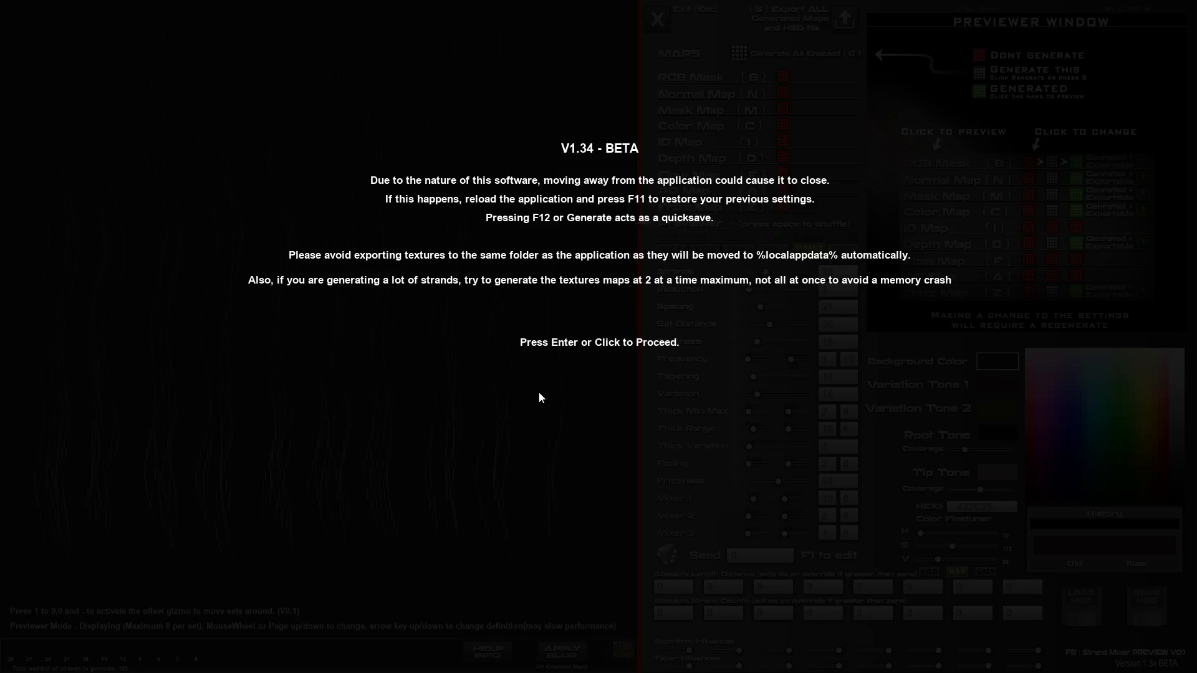
{"action": "left_click", "coordinate": [539, 392]}
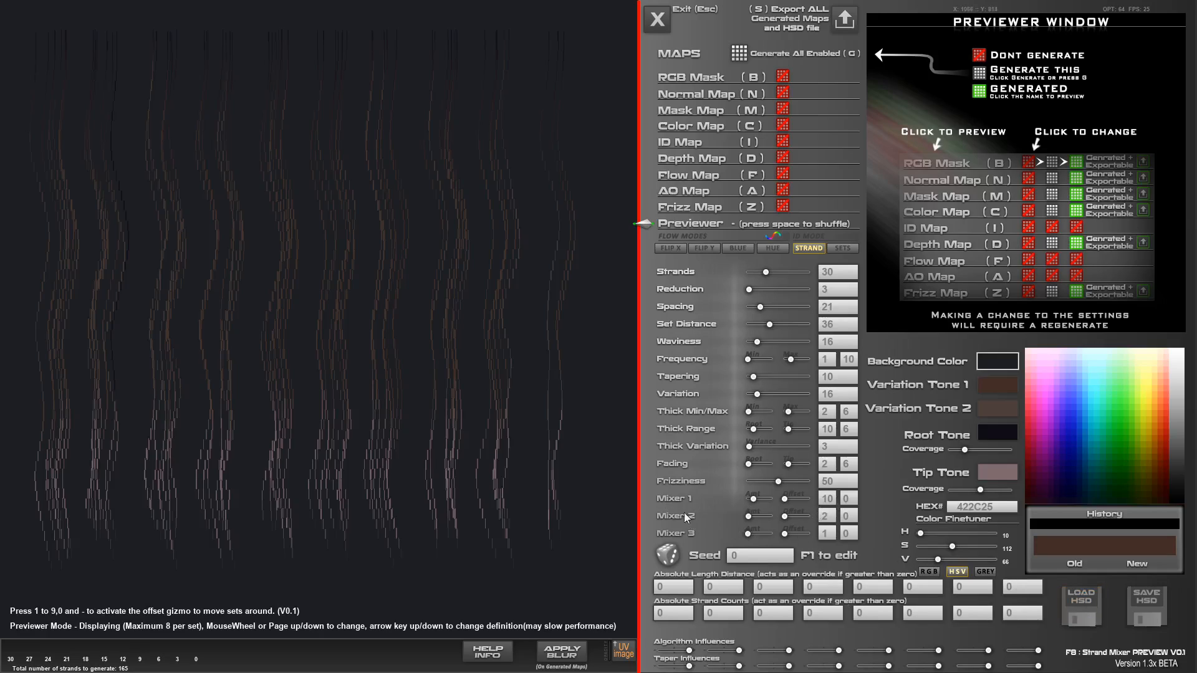
{"action": "key", "text": "F8"}
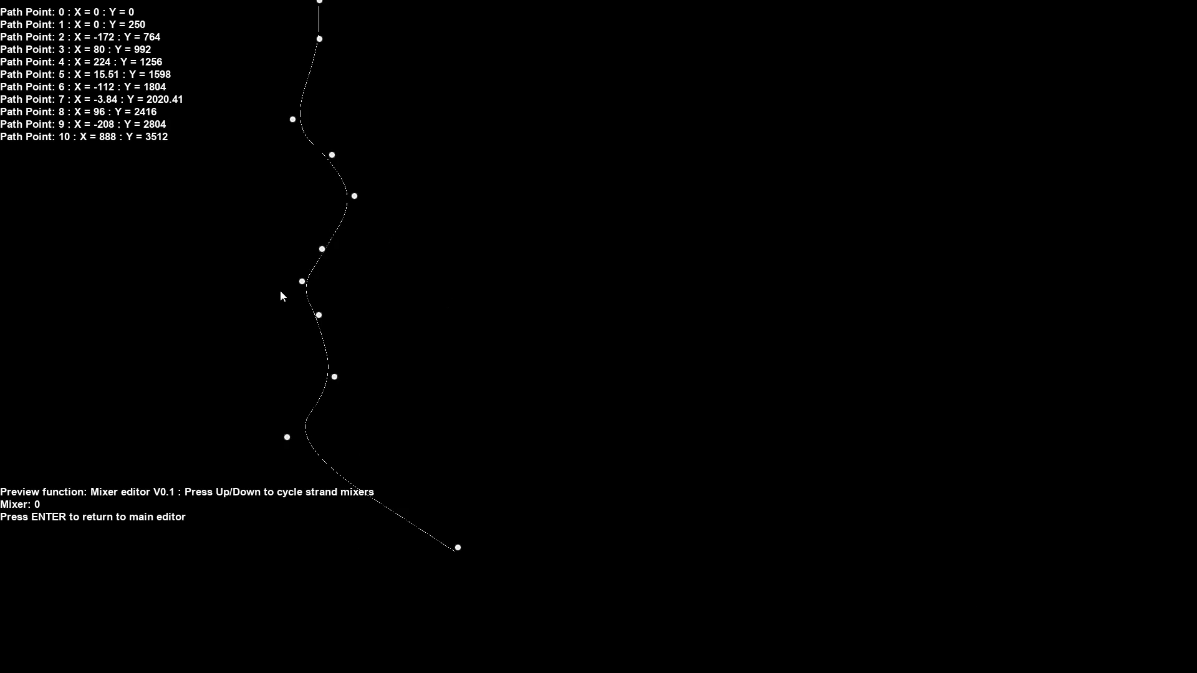
{"action": "key", "text": "Escape"}
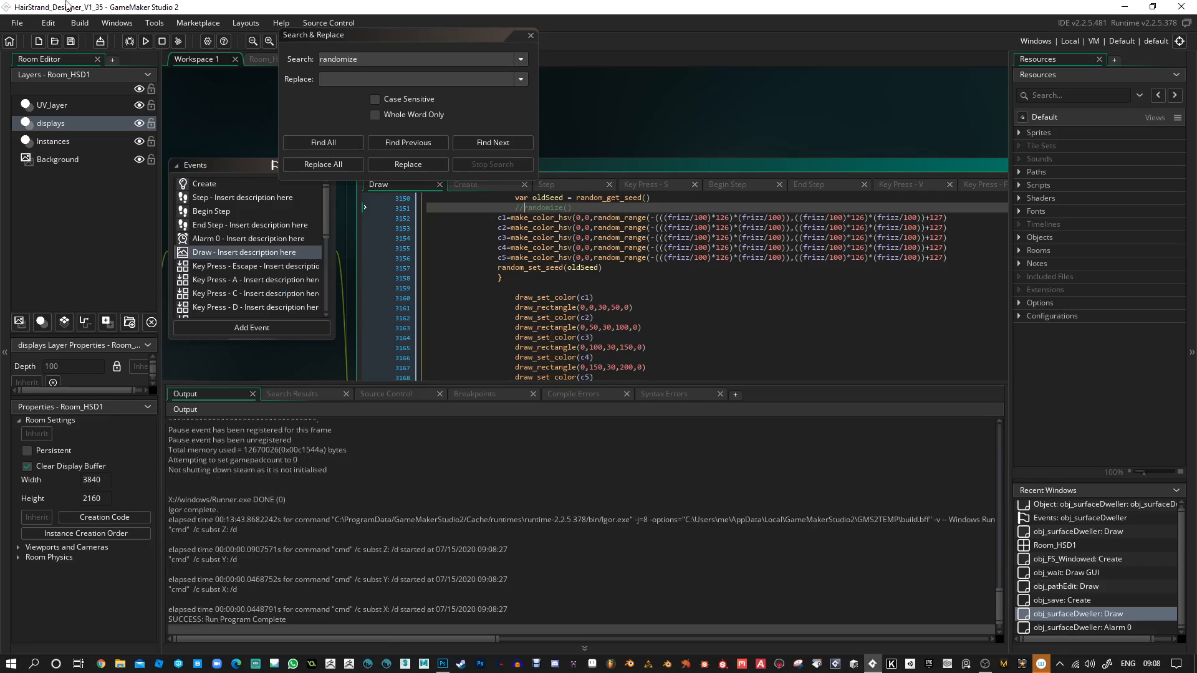
Run the HairStrand_Designer project again from GameMaker Studio 2 and dismiss the antivirus notification and the startup notice
{"action": "left_click", "coordinate": [147, 41]}
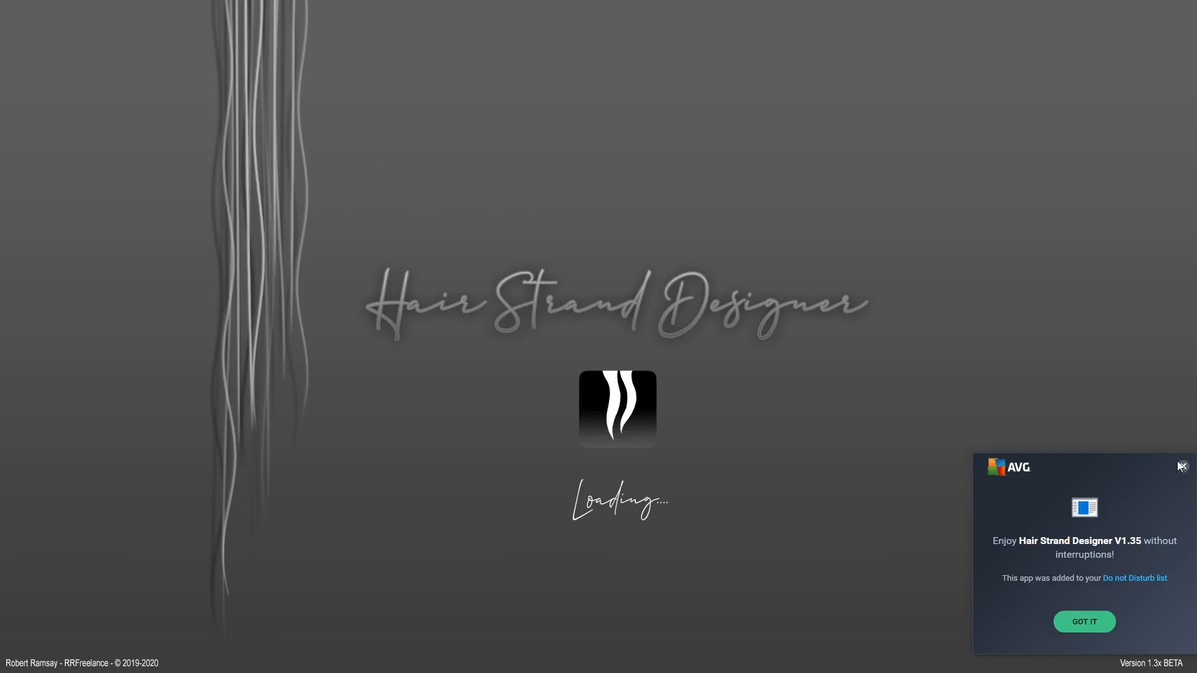
{"action": "left_click", "coordinate": [1181, 467]}
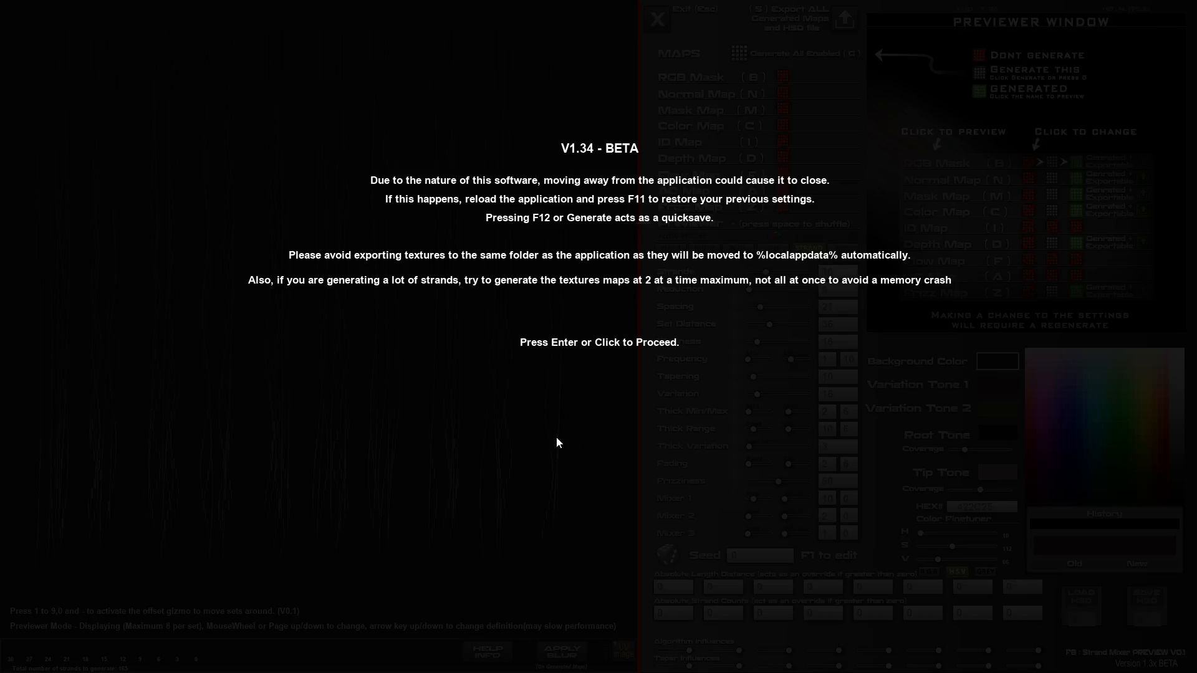
{"action": "left_click", "coordinate": [556, 438]}
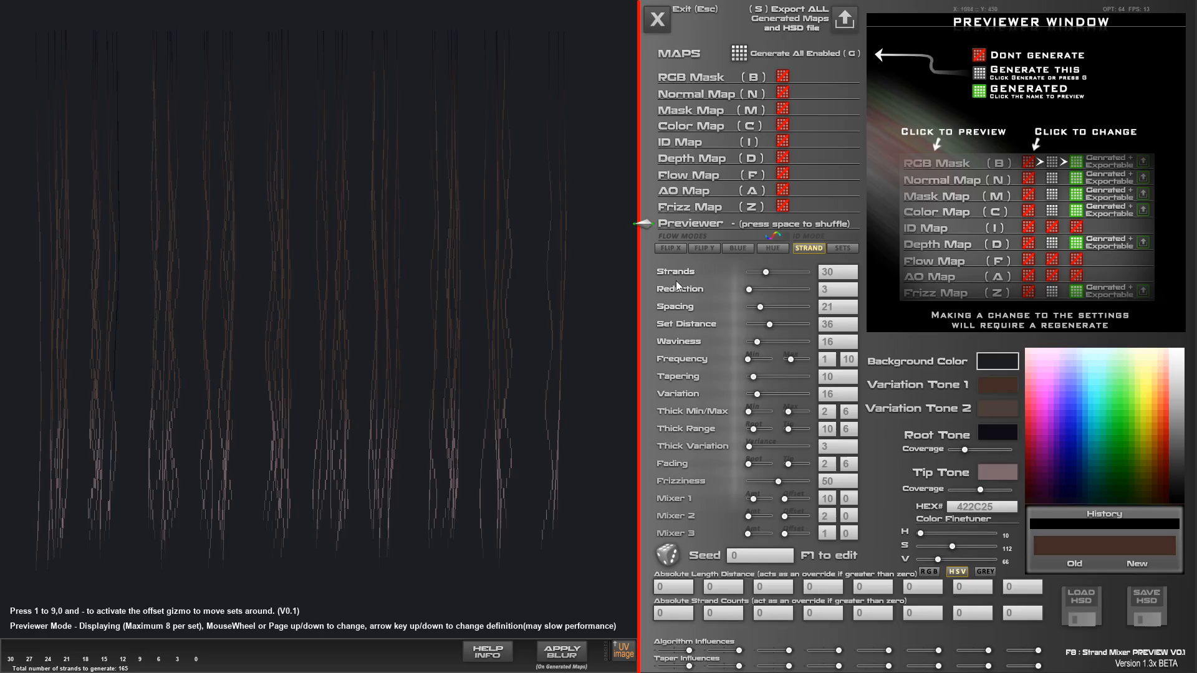
Load COLOR_Set1Guide.png as the UV tracing image and raise its opacity so the first hair set shows clearly
{"action": "left_click", "coordinate": [622, 651]}
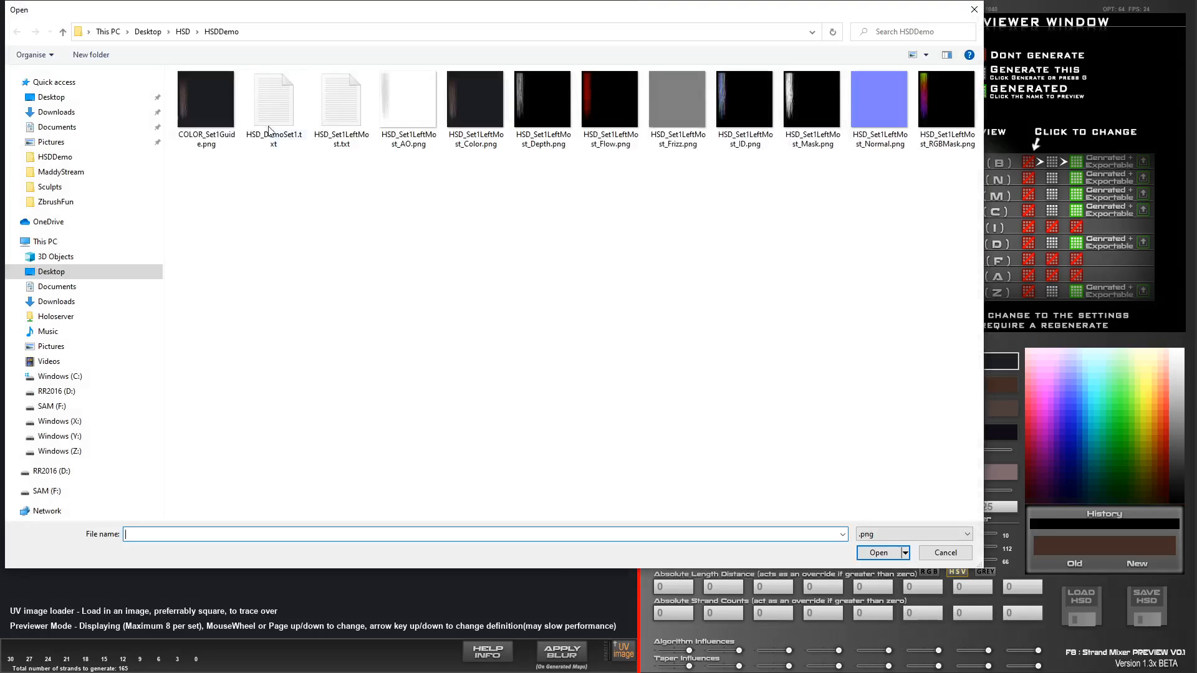
{"action": "double_click", "coordinate": [223, 118]}
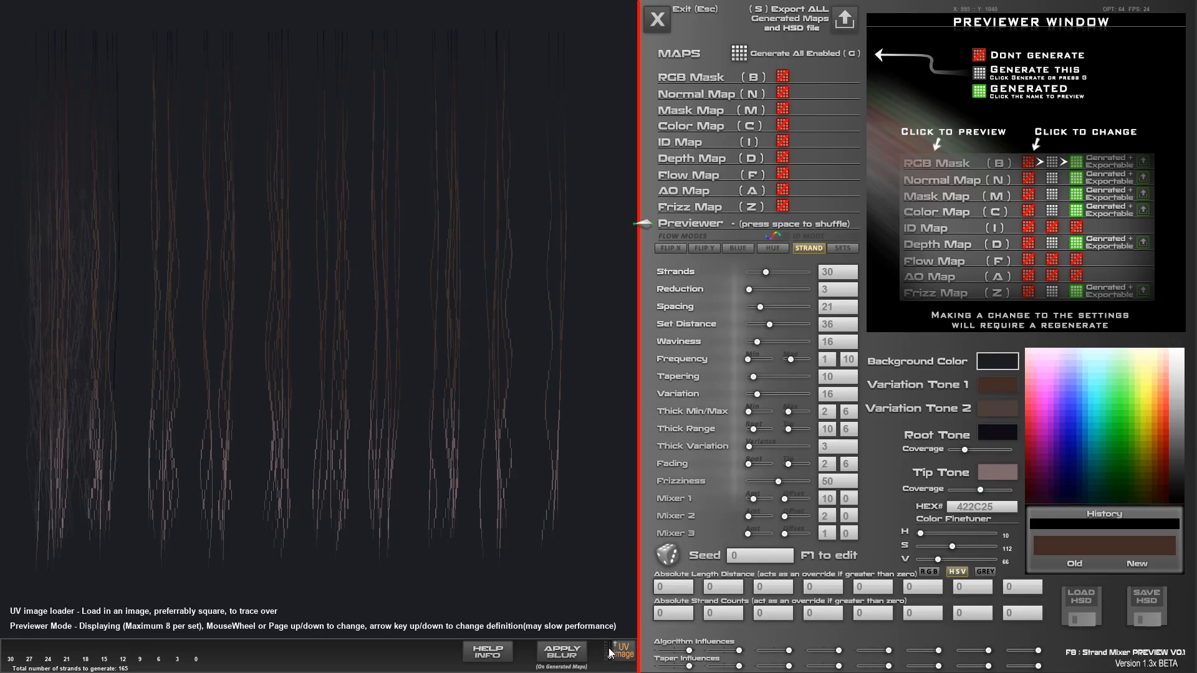
{"action": "left_click_drag", "start_coordinate": [610, 655], "coordinate": [609, 648]}
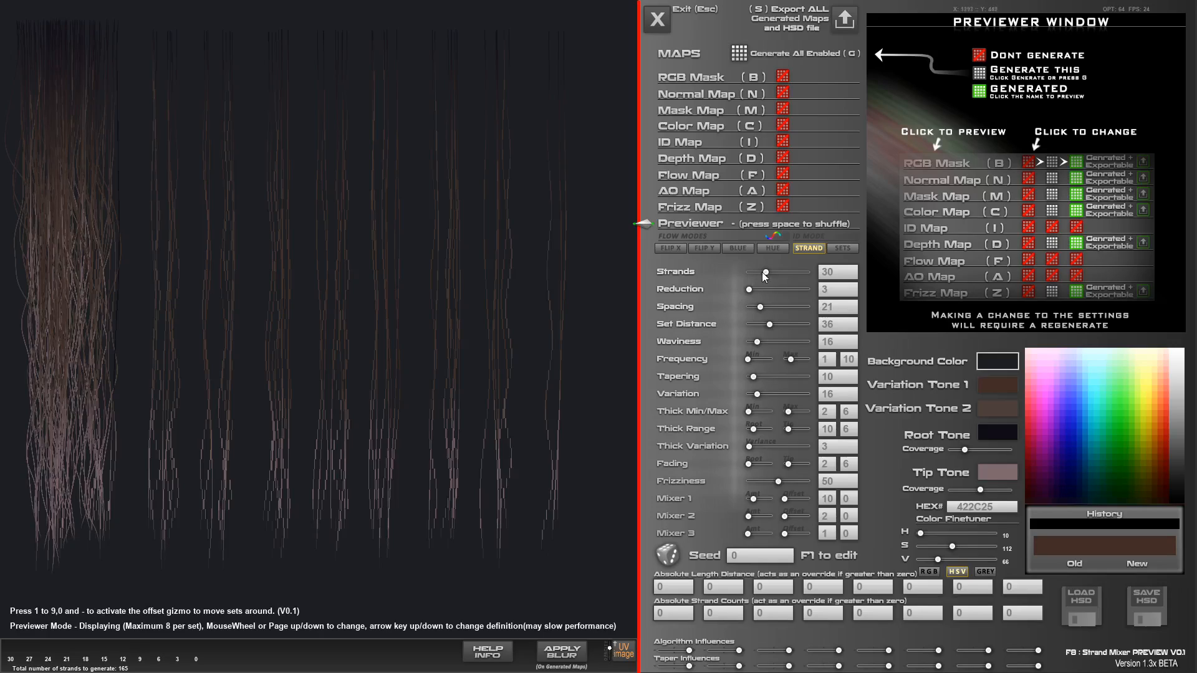
Reduce Strands to 3 and offset set 1 into the empty area to the right of the guide hair
{"action": "left_click_drag", "start_coordinate": [767, 273], "coordinate": [749, 275]}
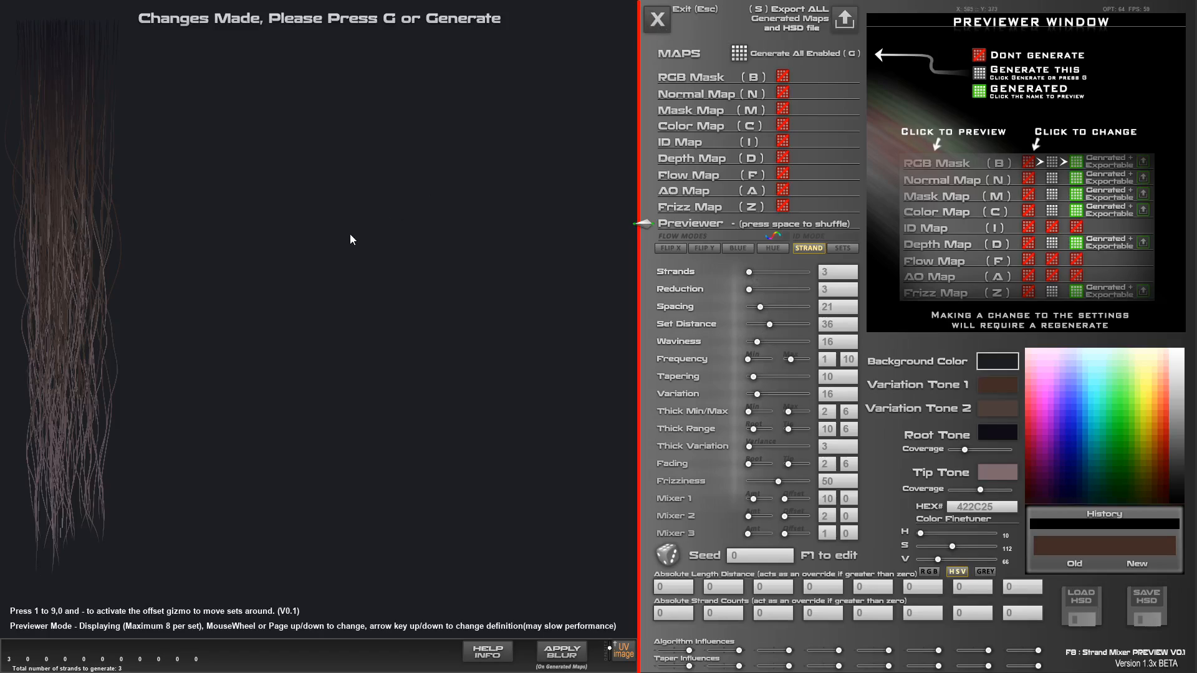
{"action": "key", "text": "1"}
{"action": "mouse_move", "coordinate": [601, 31]}
{"action": "left_mouse_down"}
{"action": "mouse_move", "coordinate": [586, 31]}
{"action": "mouse_move", "coordinate": [617, 34]}
{"action": "mouse_move", "coordinate": [599, 39]}
{"action": "mouse_move", "coordinate": [594, 24]}
{"action": "mouse_move", "coordinate": [600, 35]}
{"action": "left_mouse_up"}
{"action": "key", "text": "1"}
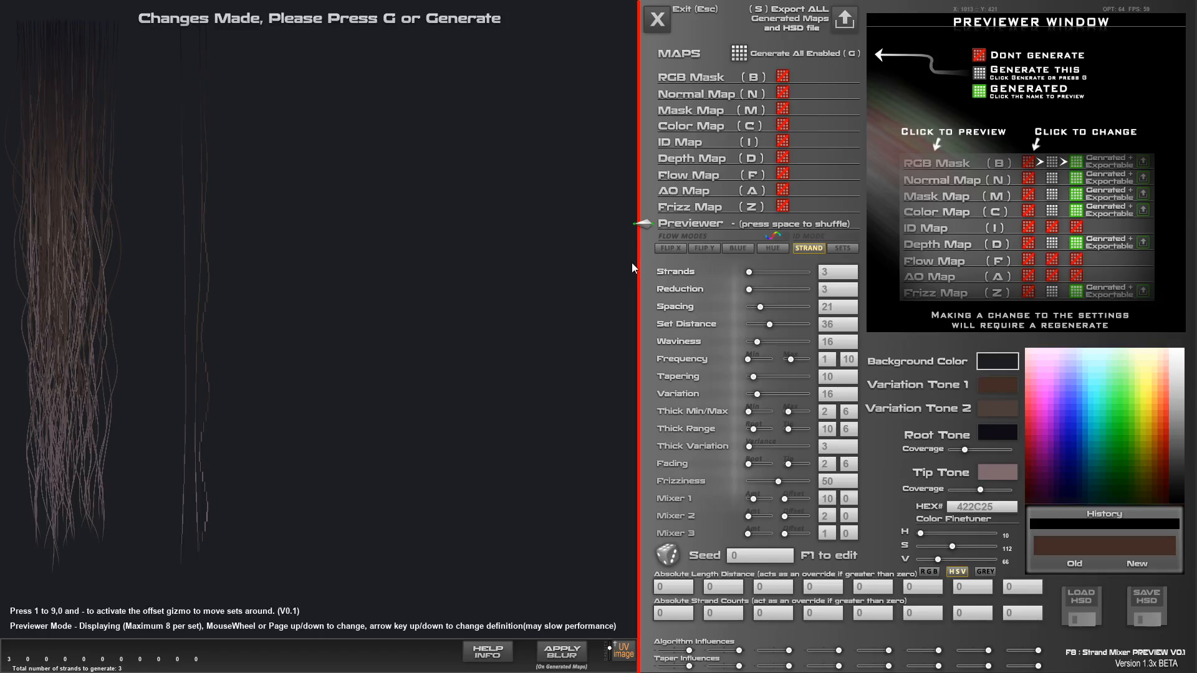
Set Strands to 22, Spacing to 14 and Set Distance to 12, and offset the first sets farther right of the guide hair
{"action": "left_click_drag", "start_coordinate": [756, 272], "coordinate": [754, 325]}
{"action": "left_click", "coordinate": [763, 324]}
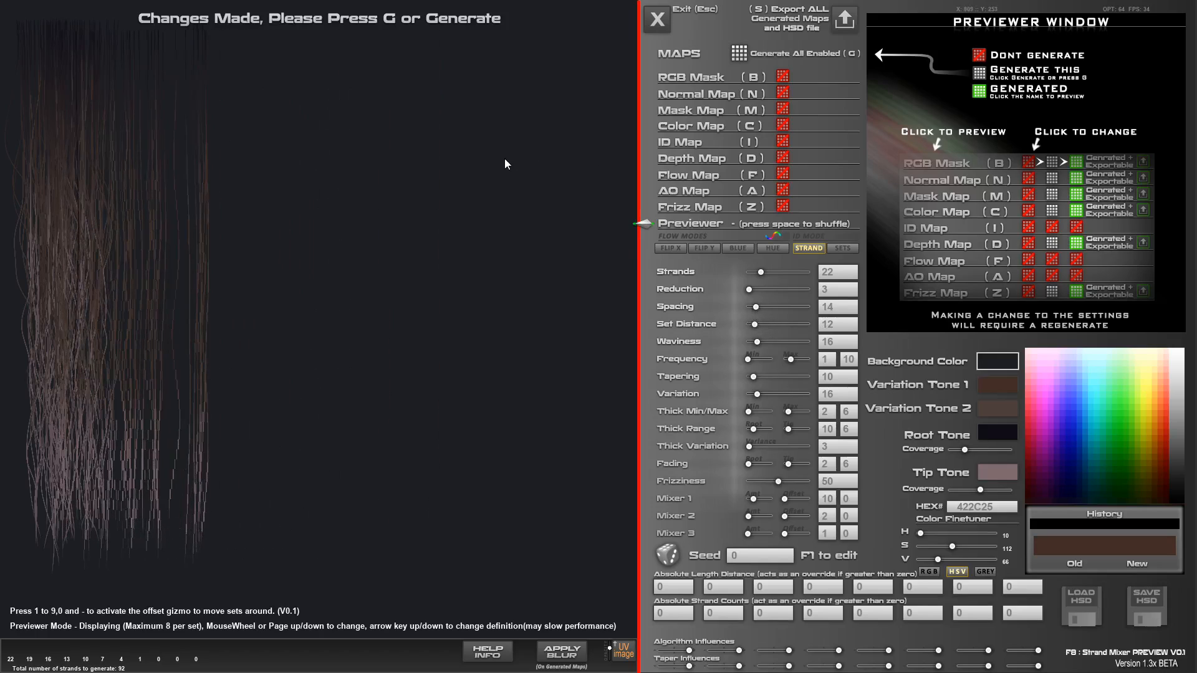
{"action": "key", "text": "1"}
{"action": "mouse_move", "coordinate": [595, 41]}
{"action": "left_mouse_down"}
{"action": "mouse_move", "coordinate": [609, 38]}
{"action": "mouse_move", "coordinate": [599, 29]}
{"action": "mouse_move", "coordinate": [610, 36]}
{"action": "left_mouse_up"}
{"action": "key", "text": "2"}
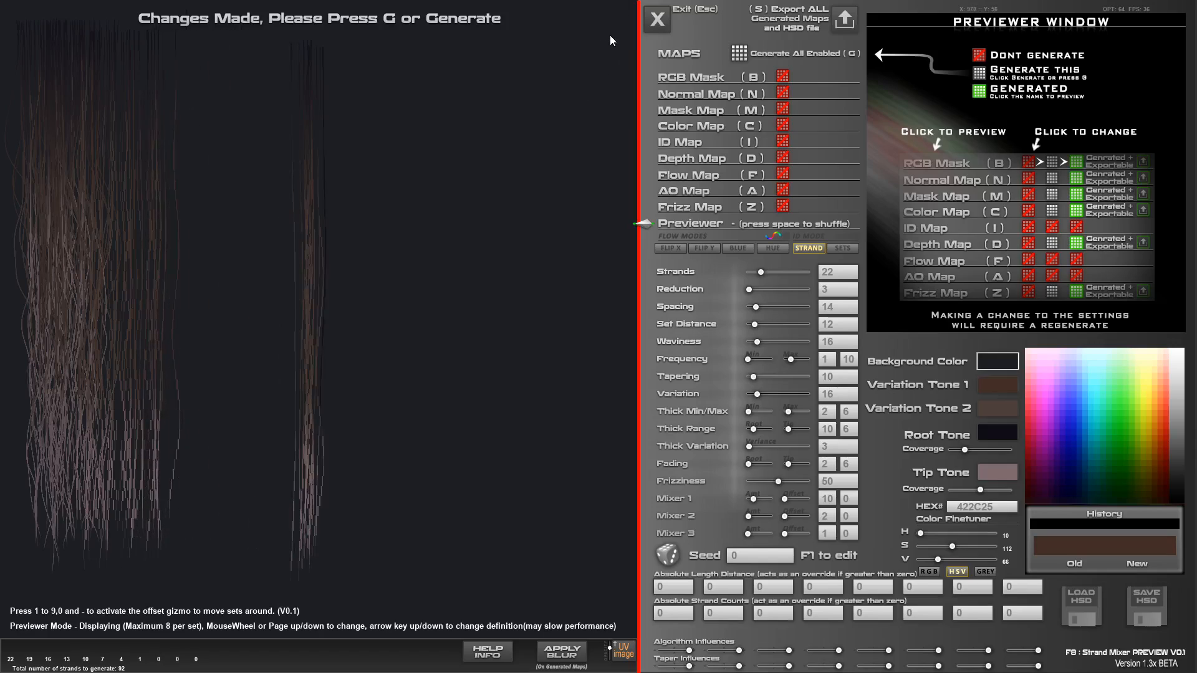
Set Strands to 30 and Spacing to 31, and offset the sets up to 6 into one cluster around set 1
{"action": "left_click_drag", "start_coordinate": [760, 270], "coordinate": [767, 304]}
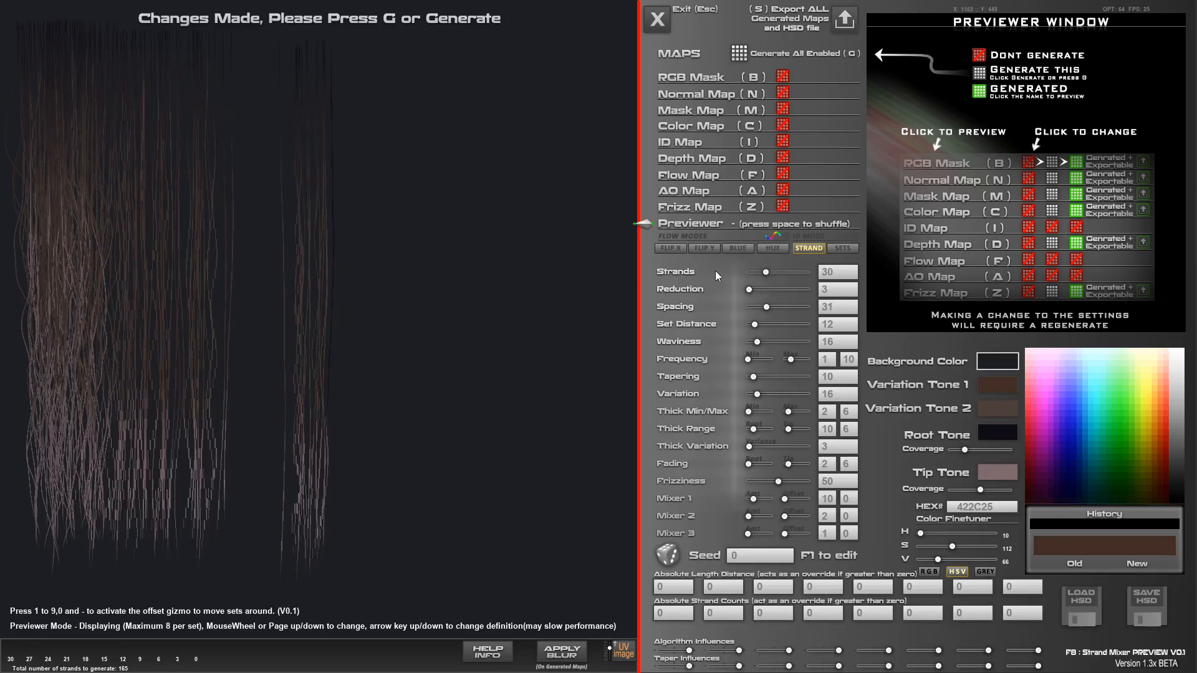
{"action": "key", "text": "2"}
{"action": "mouse_move", "coordinate": [595, 37]}
{"action": "left_mouse_down"}
{"action": "mouse_move", "coordinate": [608, 39]}
{"action": "mouse_move", "coordinate": [600, 25]}
{"action": "mouse_move", "coordinate": [610, 38]}
{"action": "mouse_move", "coordinate": [599, 33]}
{"action": "left_mouse_up"}
{"action": "key", "text": "3"}
{"action": "key", "text": "5"}
{"action": "key", "text": "6"}
{"action": "key", "text": "6"}
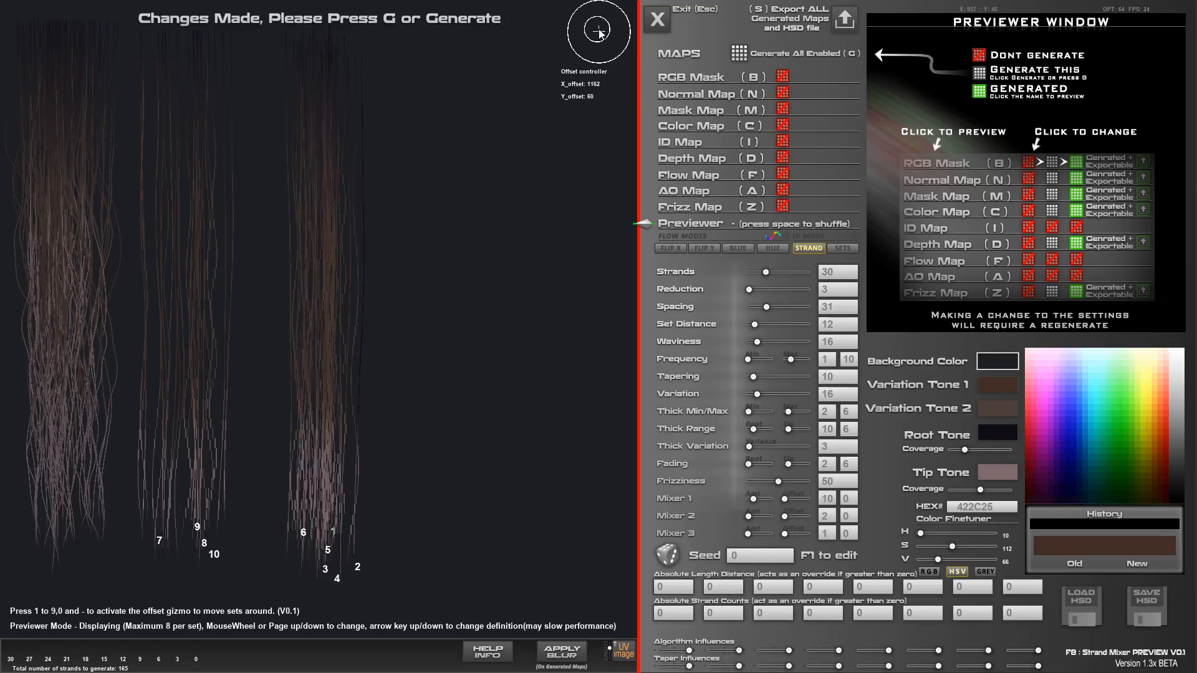
Offset sets 7, 8, 9 and 10 onto the same cluster so that all ten sets overlap in one strand card
{"action": "key", "text": "7"}
{"action": "left_click_drag", "start_coordinate": [597, 31], "coordinate": [614, 33]}
{"action": "key", "text": "8"}
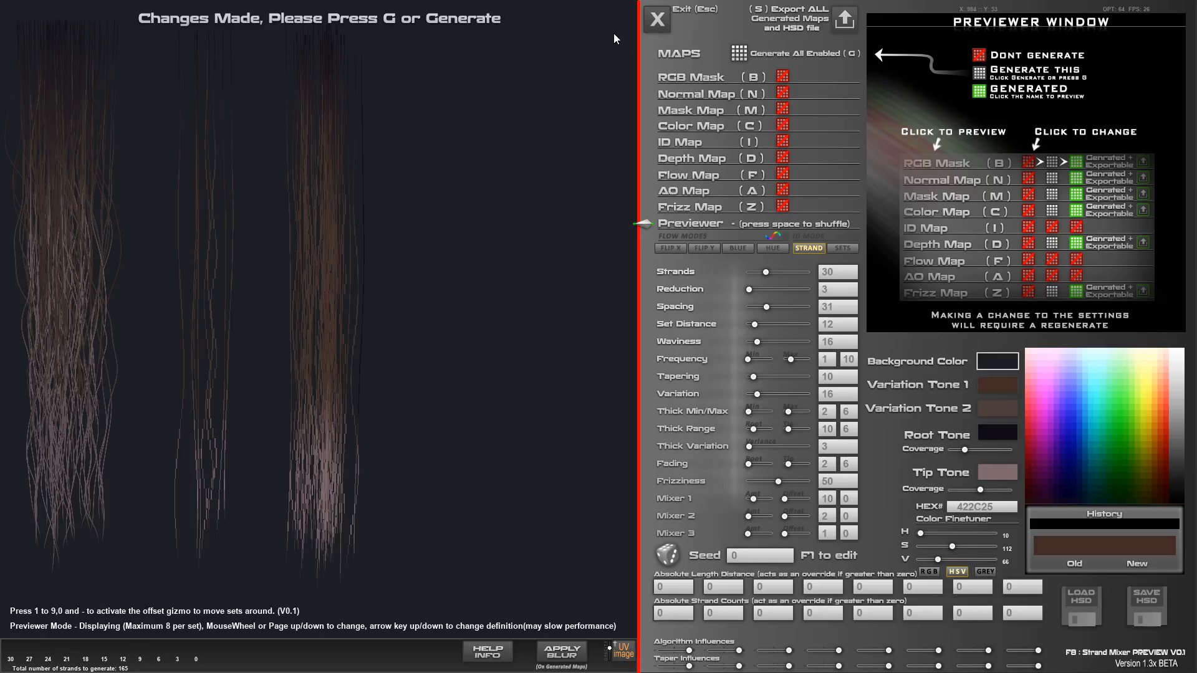
{"action": "key", "text": "9"}
{"action": "key", "text": "9"}
{"action": "left_click_drag", "start_coordinate": [614, 33], "coordinate": [611, 31]}
{"action": "key", "text": "9"}
{"action": "key", "text": "0"}
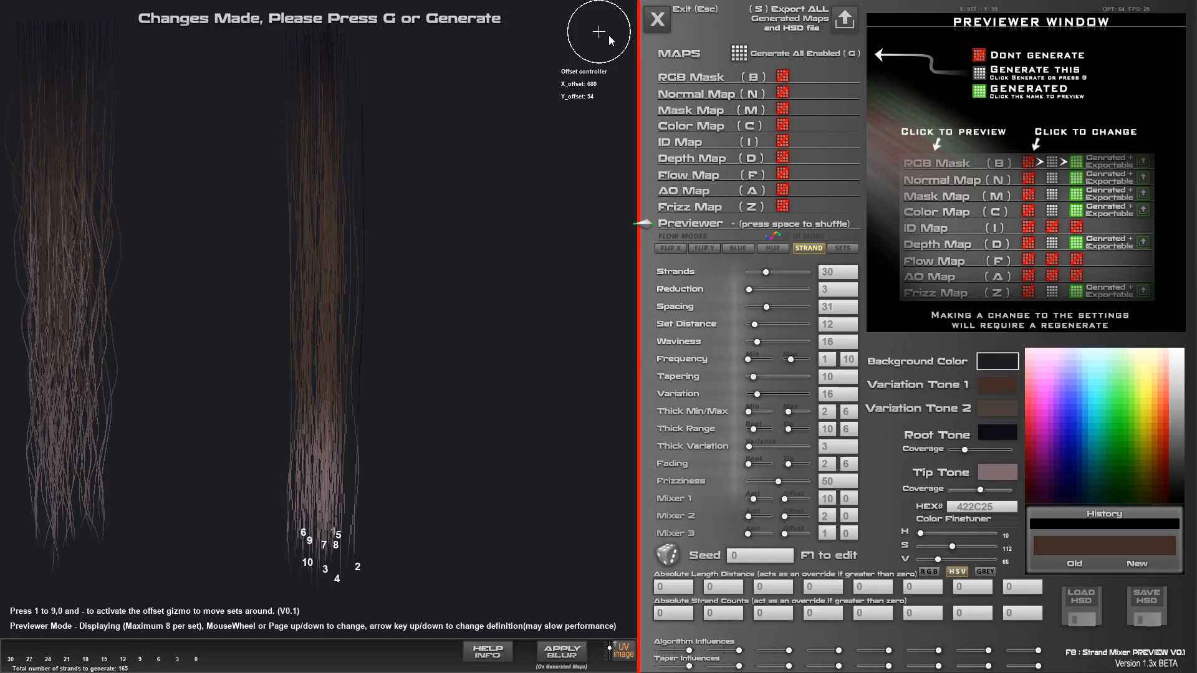
{"action": "key", "text": "0"}
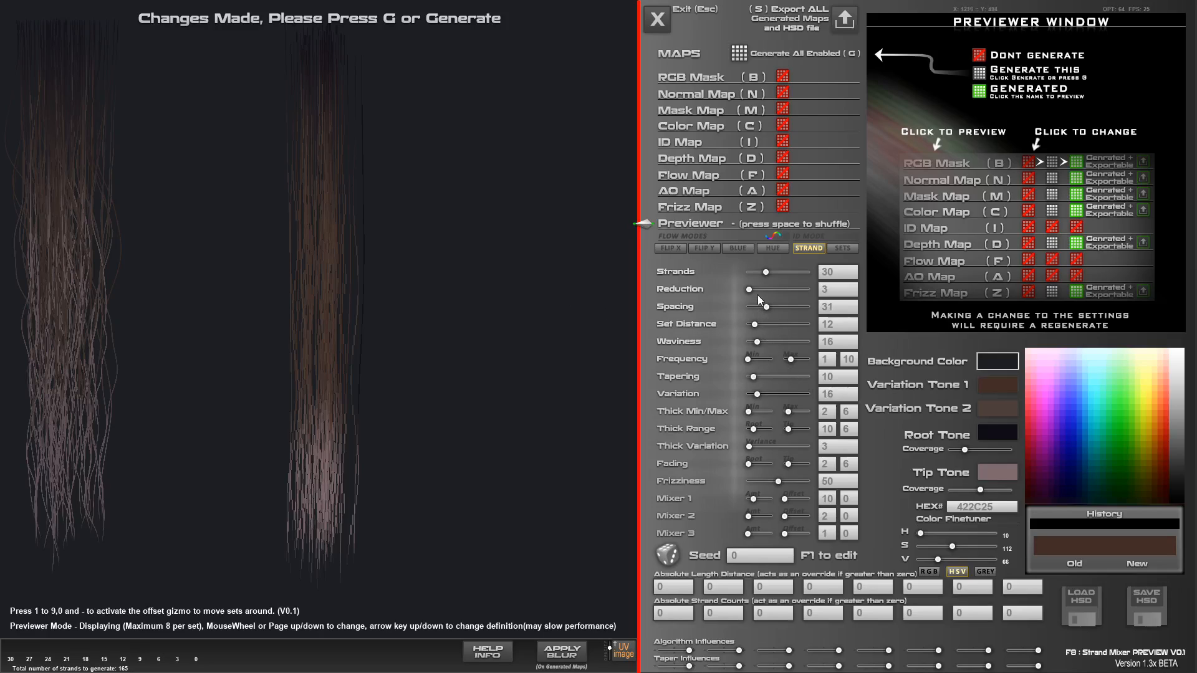
Enable and generate the Color Map for the overlapping ten-set strand card, preview it, and return to the live preview
{"action": "left_click", "coordinate": [784, 126]}
{"action": "left_click", "coordinate": [738, 54]}
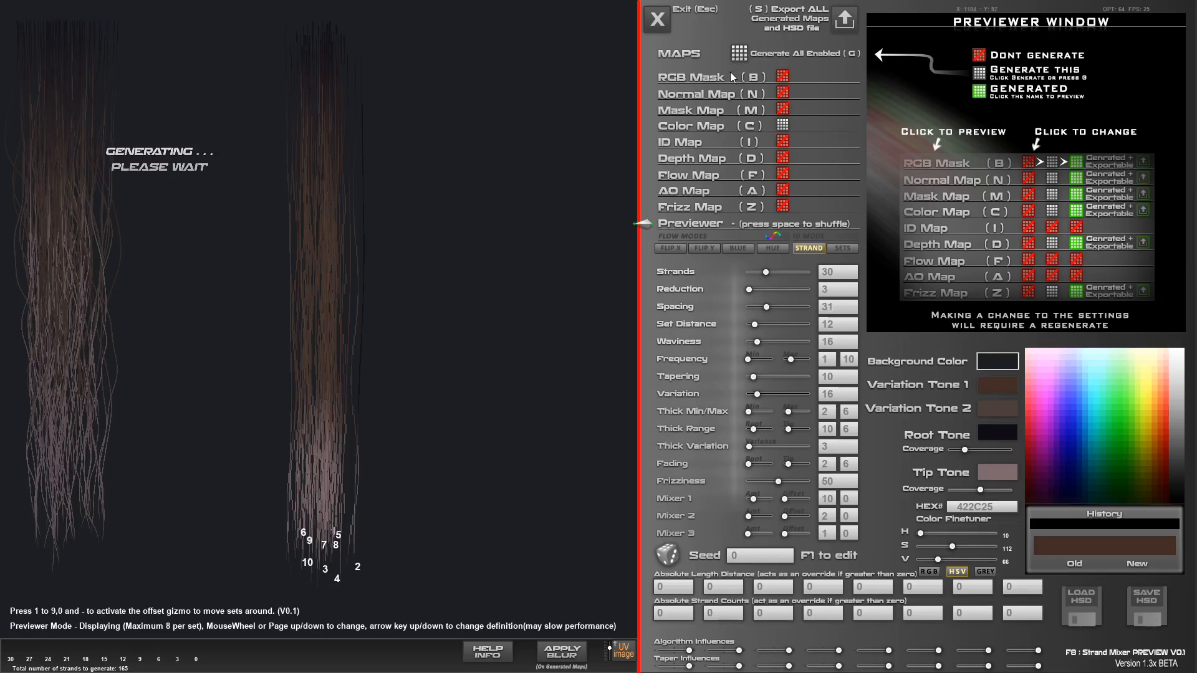
{"action": "left_click", "coordinate": [715, 124]}
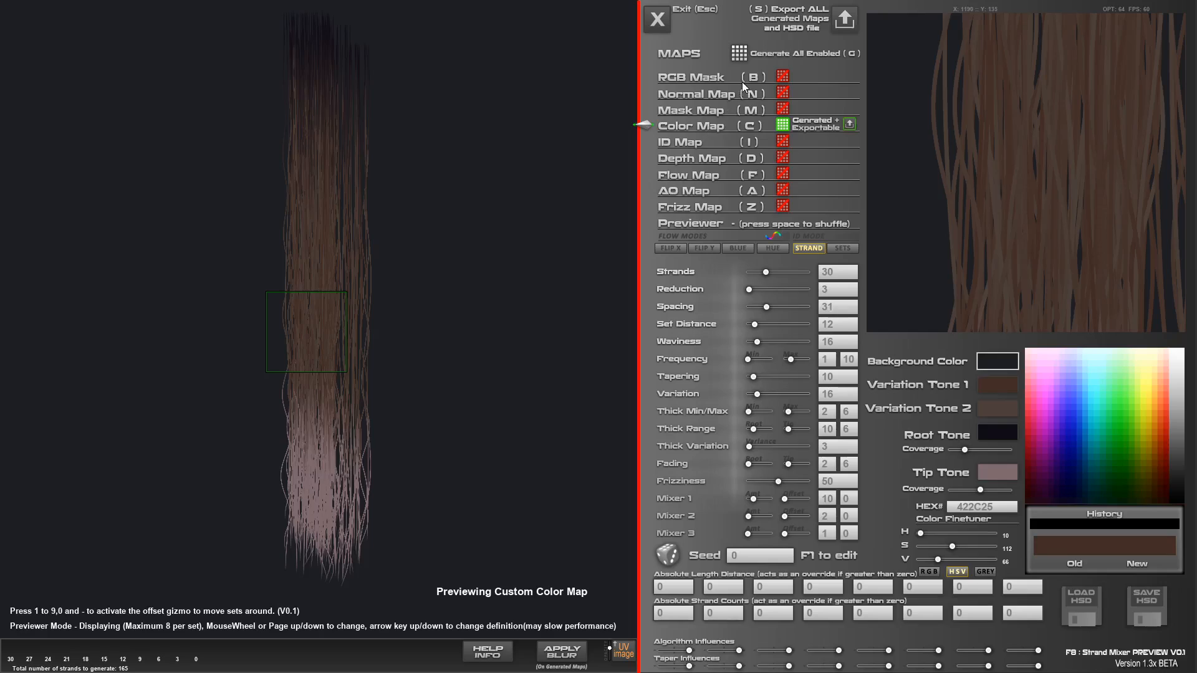
{"action": "left_click", "coordinate": [702, 226]}
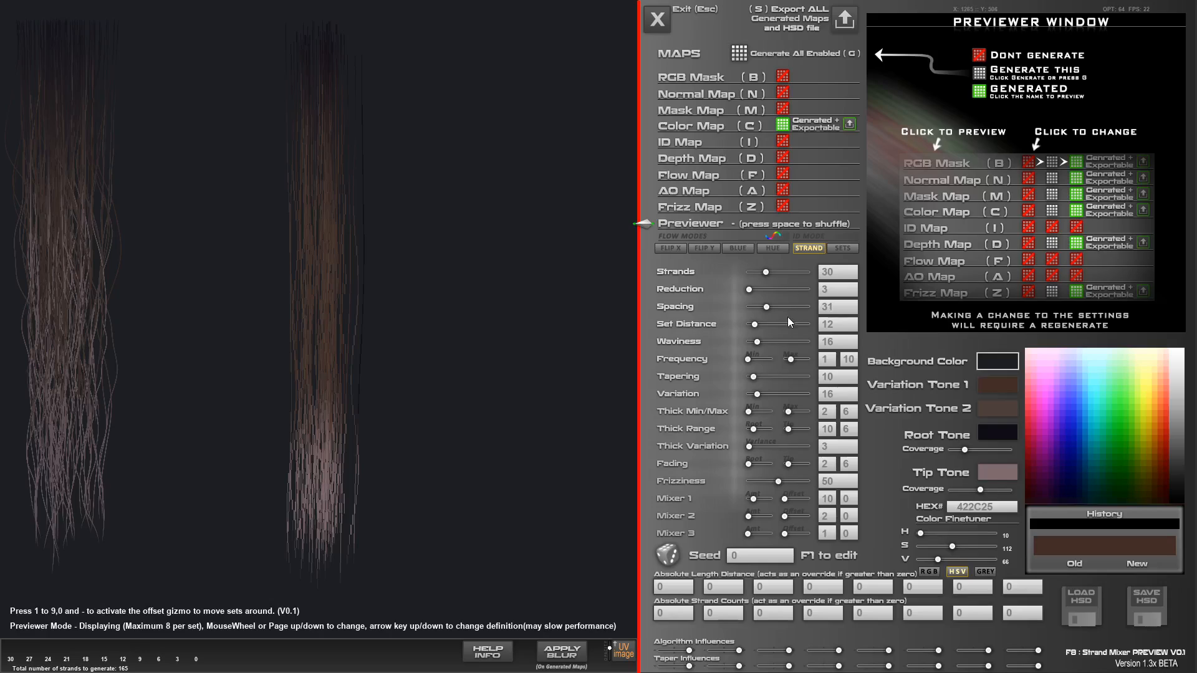
Fine-tune the offsets of sets 1 and 4 within the strand cluster, bringing set 1 to about X 1650, Y -50
{"action": "key", "text": "1"}
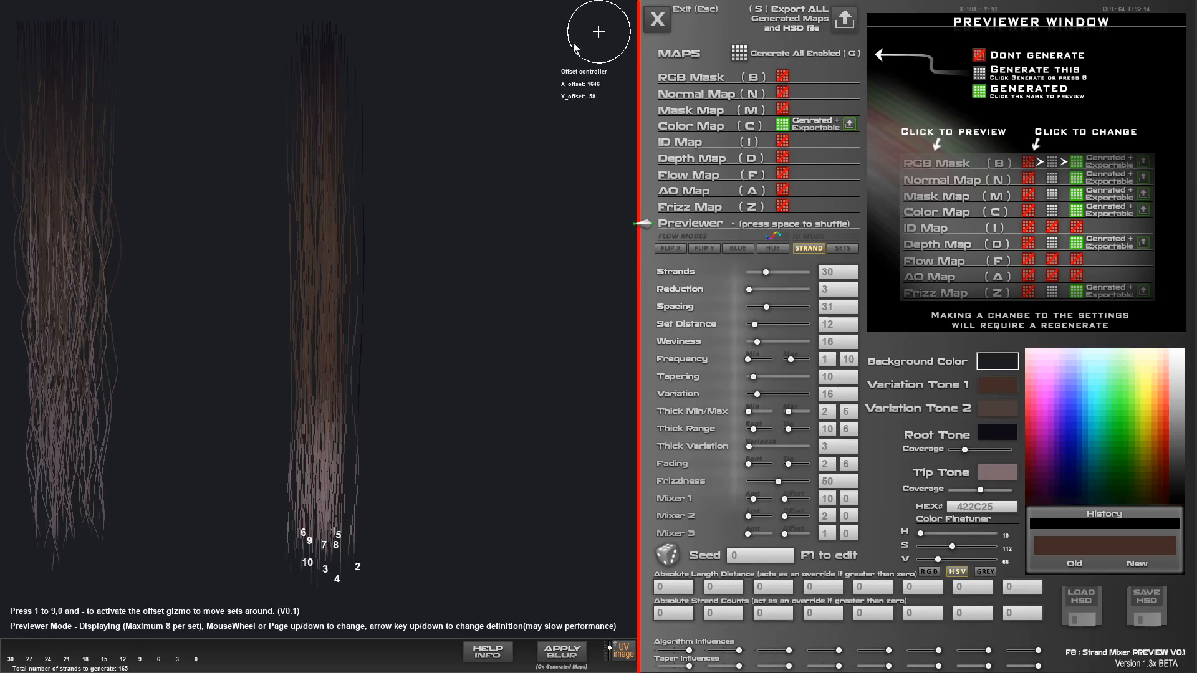
{"action": "left_click", "coordinate": [598, 27]}
{"action": "left_click_drag", "start_coordinate": [600, 32], "coordinate": [598, 44]}
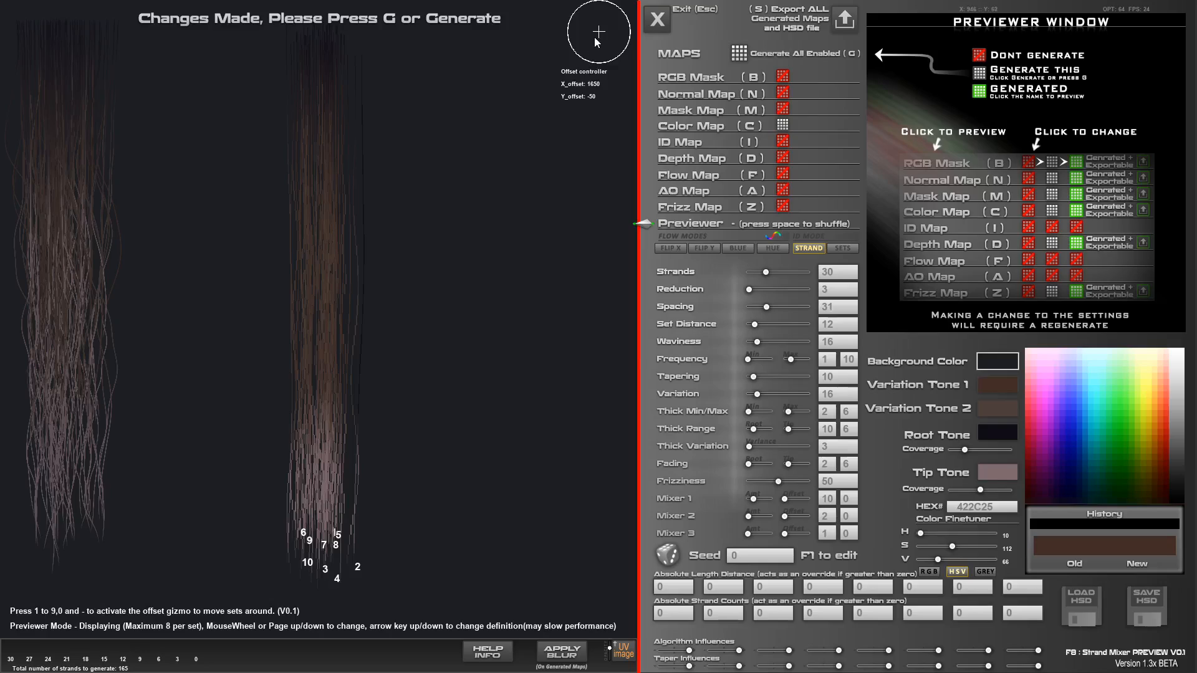
{"action": "mouse_move", "coordinate": [597, 41]}
{"action": "left_mouse_down"}
{"action": "mouse_move", "coordinate": [598, 24]}
{"action": "mouse_move", "coordinate": [599, 37]}
{"action": "left_mouse_up"}
{"action": "key", "text": "4"}
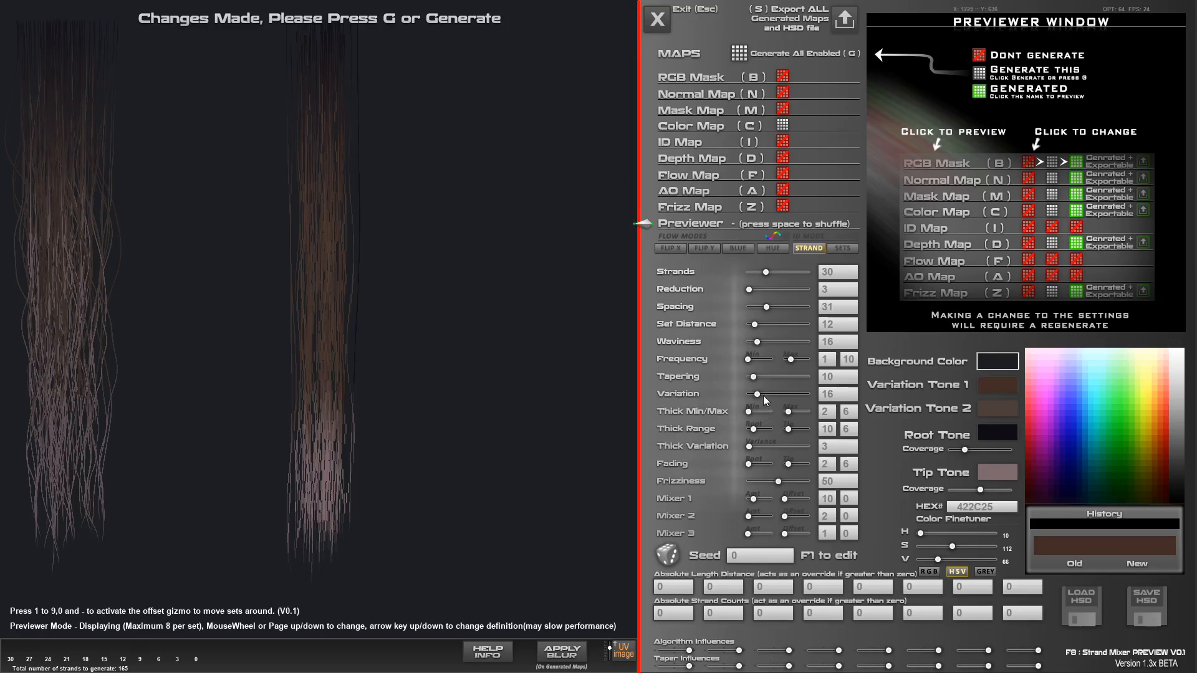
Set Variation to 61, Waviness to 74 and Tapering to 95, and regenerate the Color Map to check the strand card
{"action": "left_click_drag", "start_coordinate": [763, 395], "coordinate": [786, 394]}
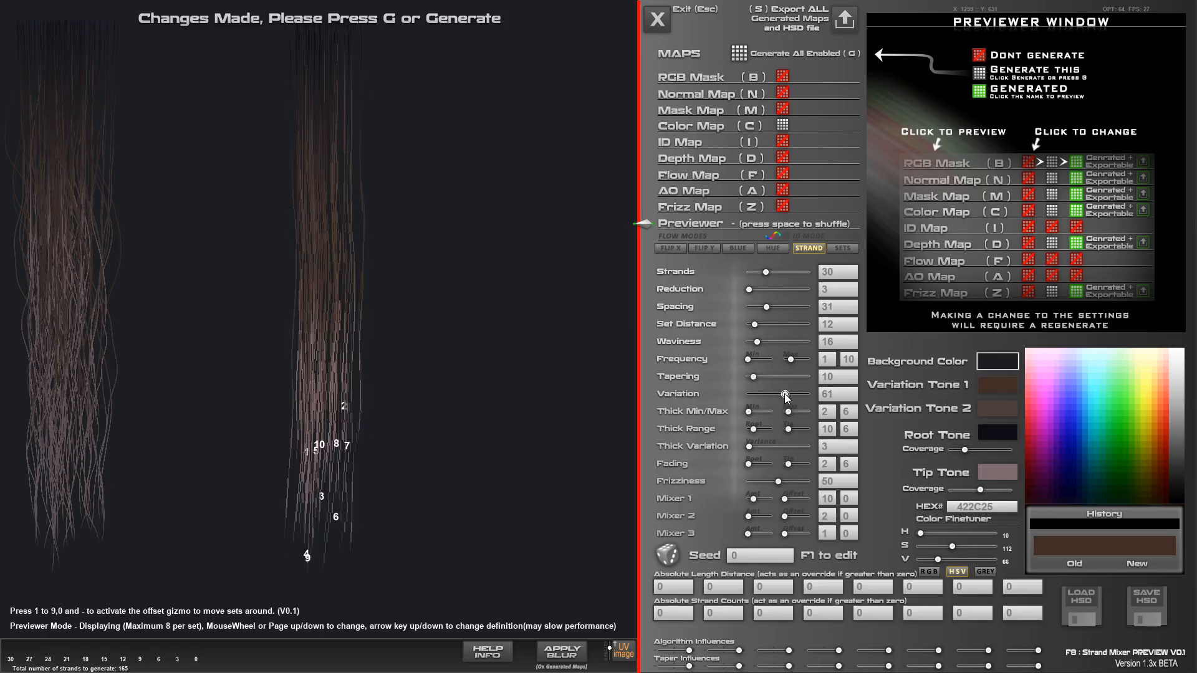
{"action": "left_click_drag", "start_coordinate": [765, 345], "coordinate": [793, 343]}
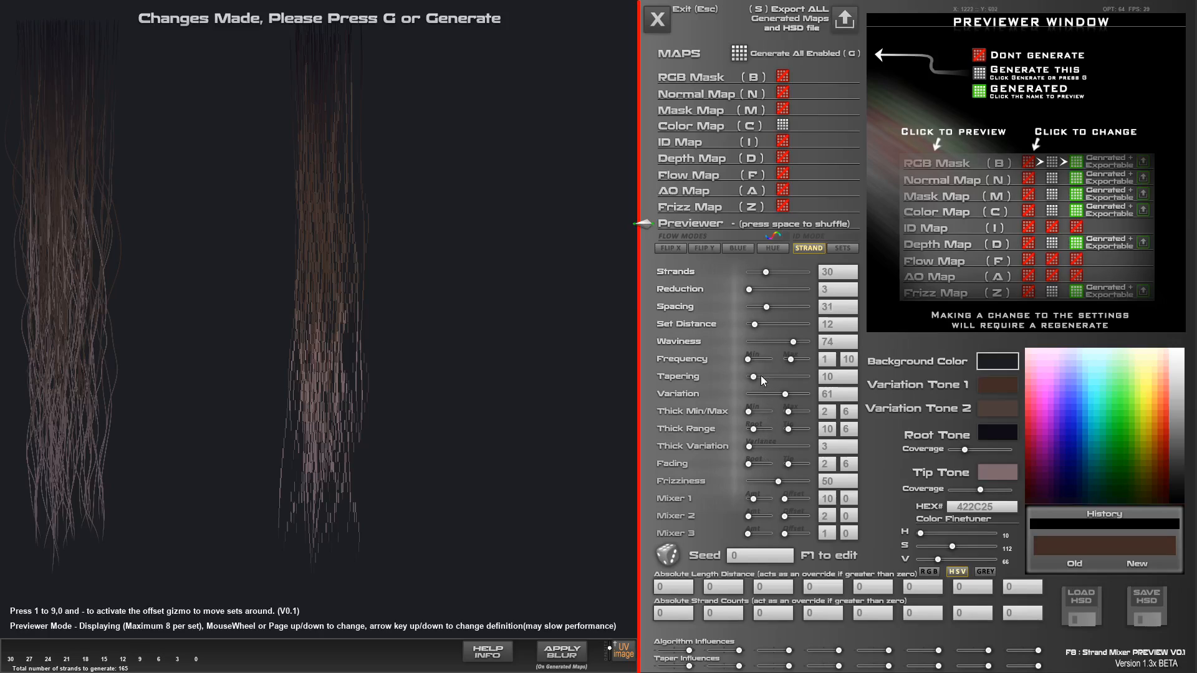
{"action": "left_click_drag", "start_coordinate": [761, 376], "coordinate": [806, 381]}
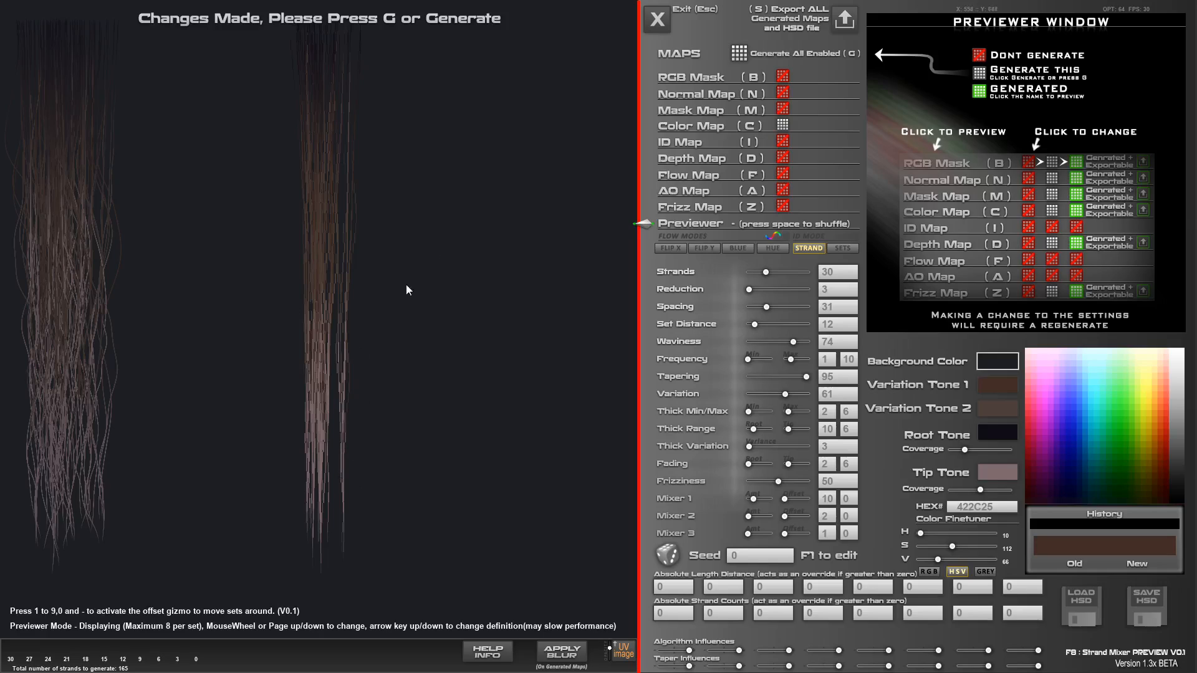
{"action": "left_click", "coordinate": [712, 127]}
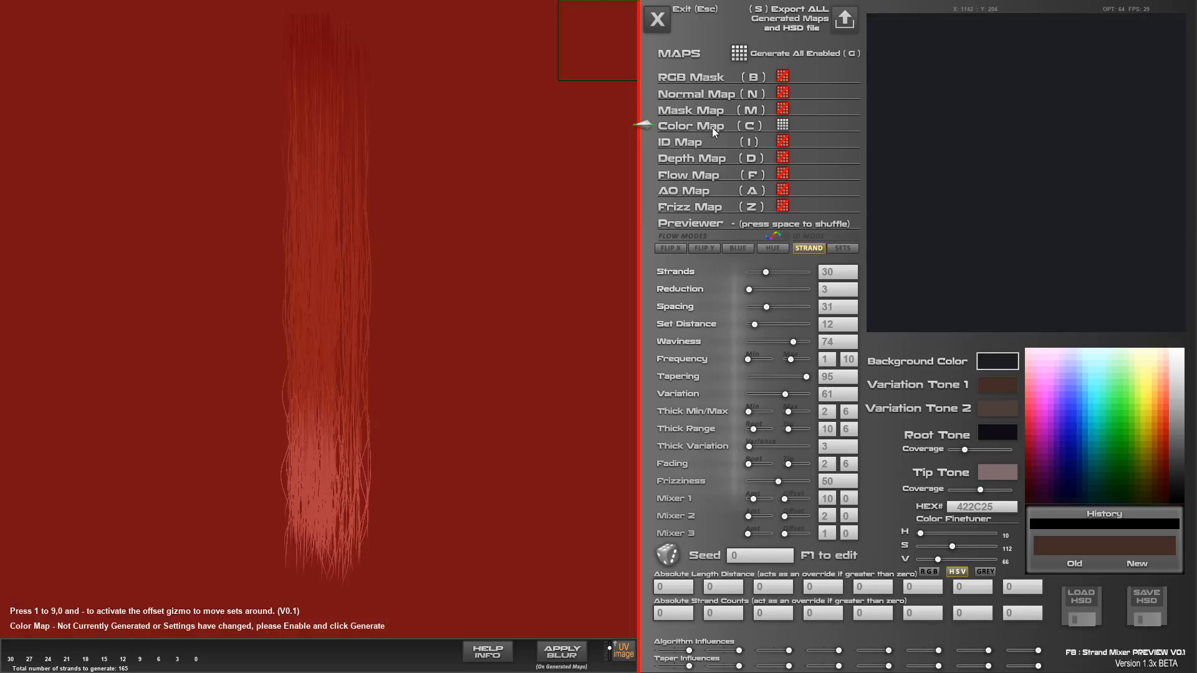
{"action": "left_click", "coordinate": [736, 58]}
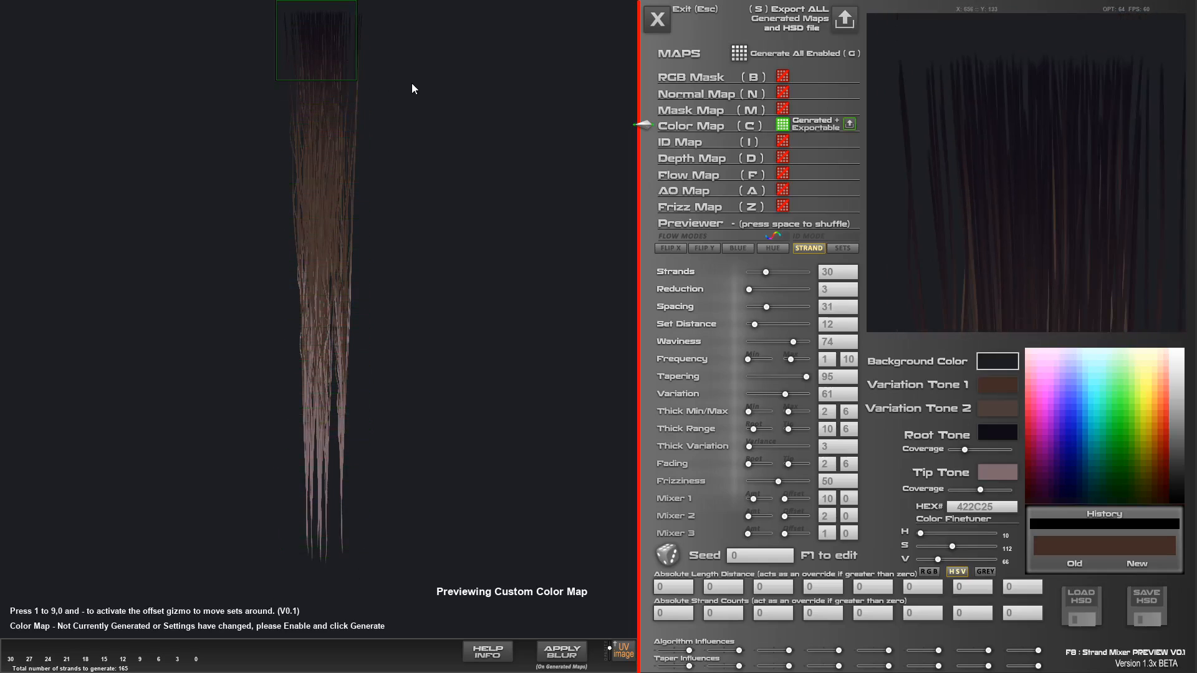
{"action": "left_click", "coordinate": [696, 226]}
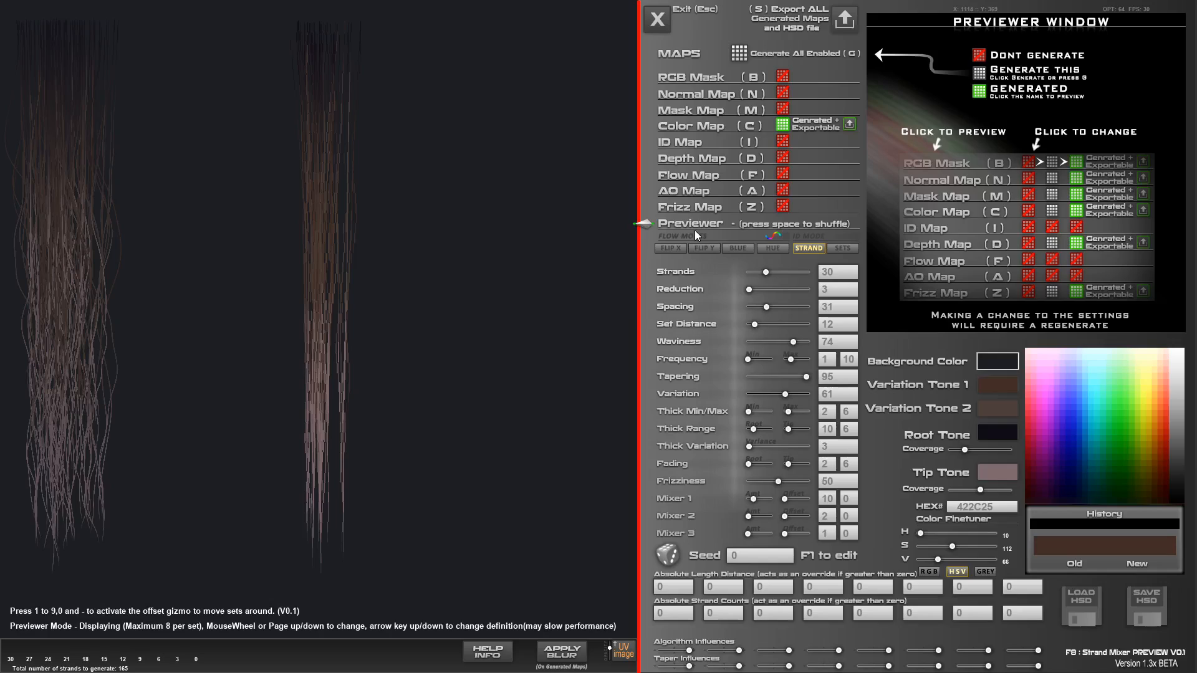
Set Spacing to 52 and both Frequency values to 13, lower the first five taper influences, and regenerate the Color Map
{"action": "left_click_drag", "start_coordinate": [766, 307], "coordinate": [793, 343]}
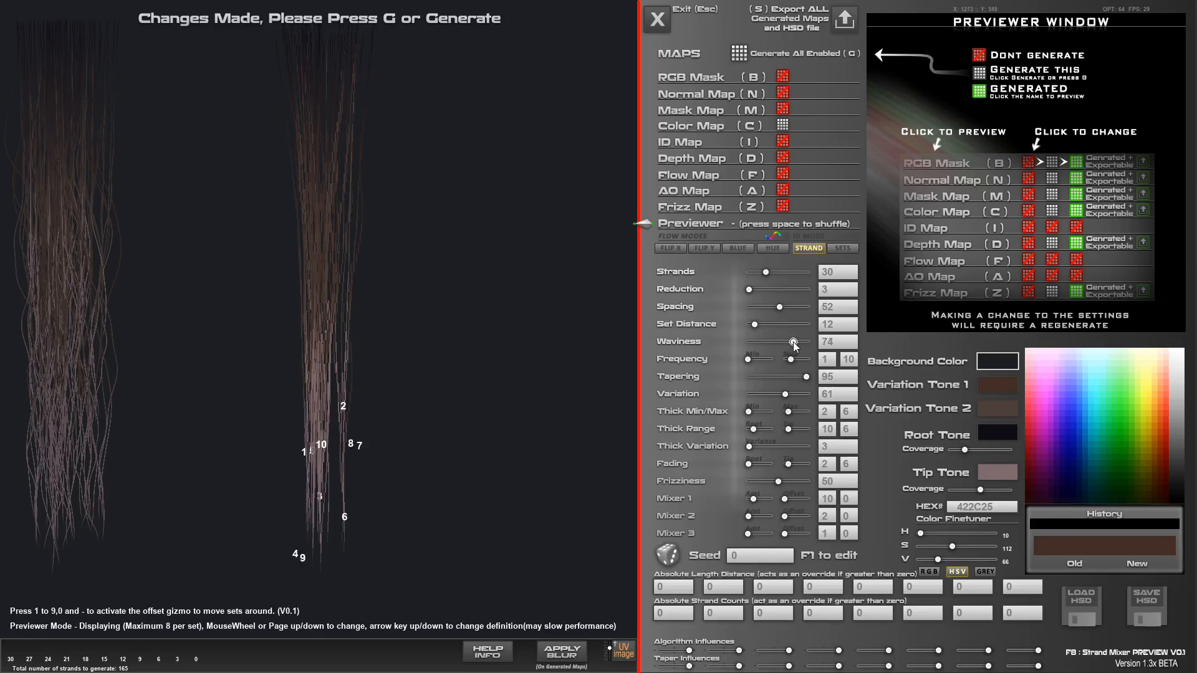
{"action": "left_click_drag", "start_coordinate": [739, 666], "coordinate": [680, 667]}
{"action": "left_click_drag", "start_coordinate": [789, 666], "coordinate": [866, 667]}
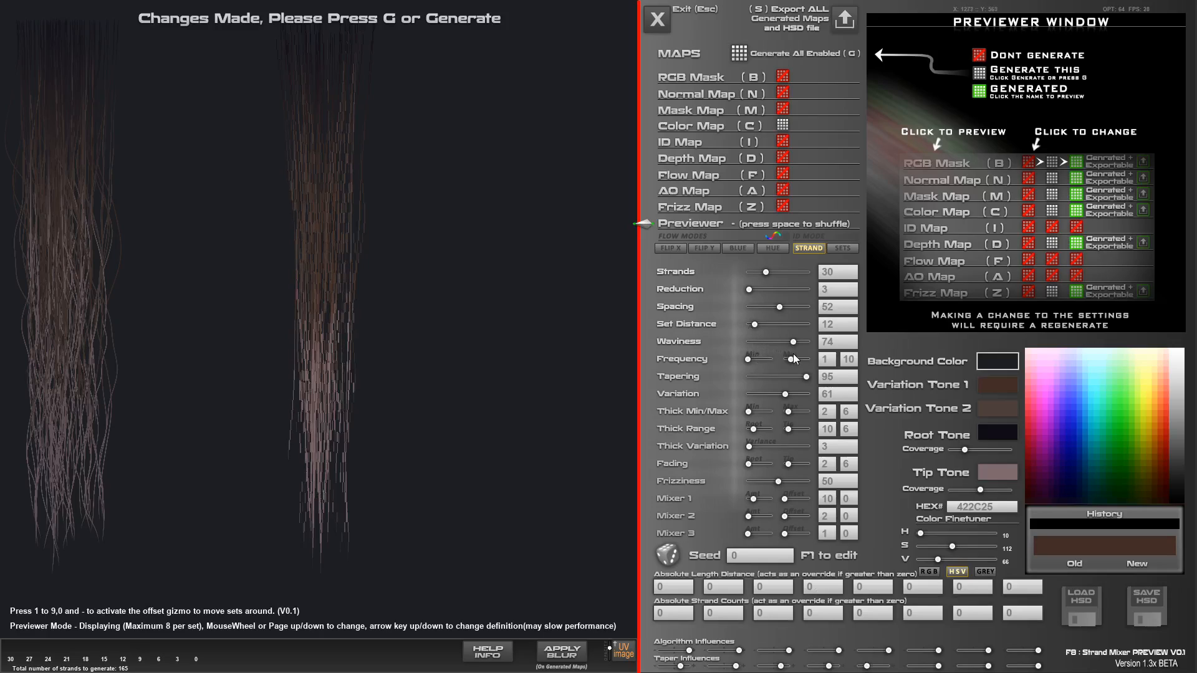
{"action": "left_click_drag", "start_coordinate": [790, 359], "coordinate": [755, 360]}
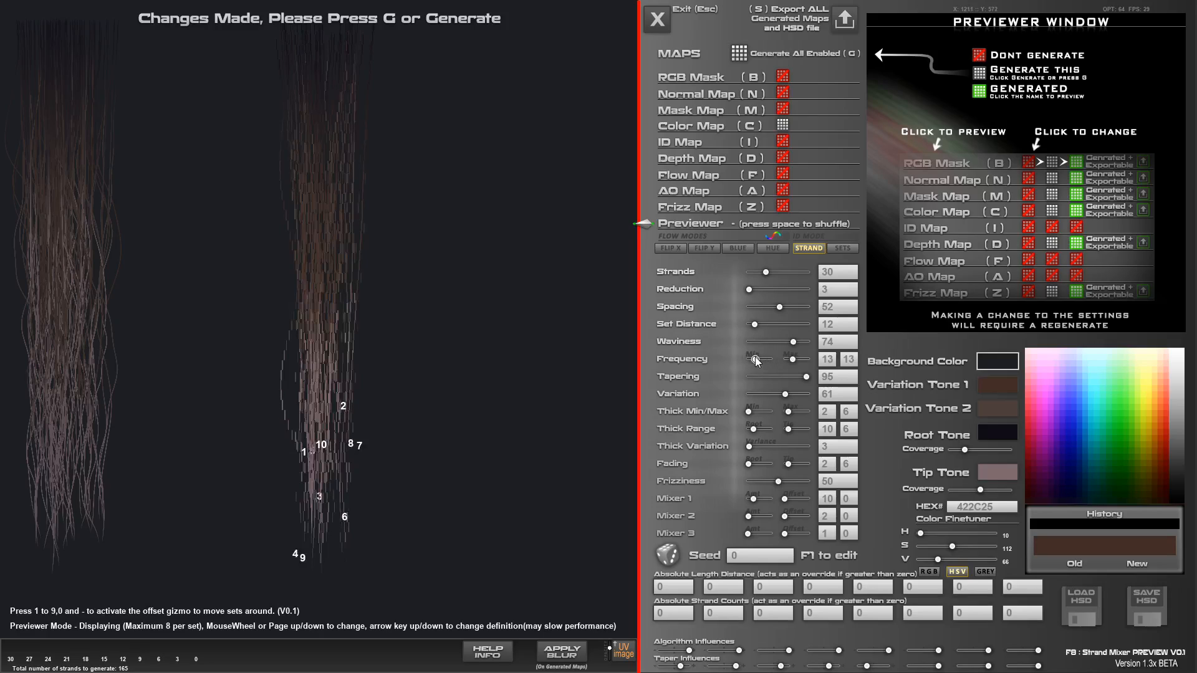
{"action": "left_click", "coordinate": [707, 126]}
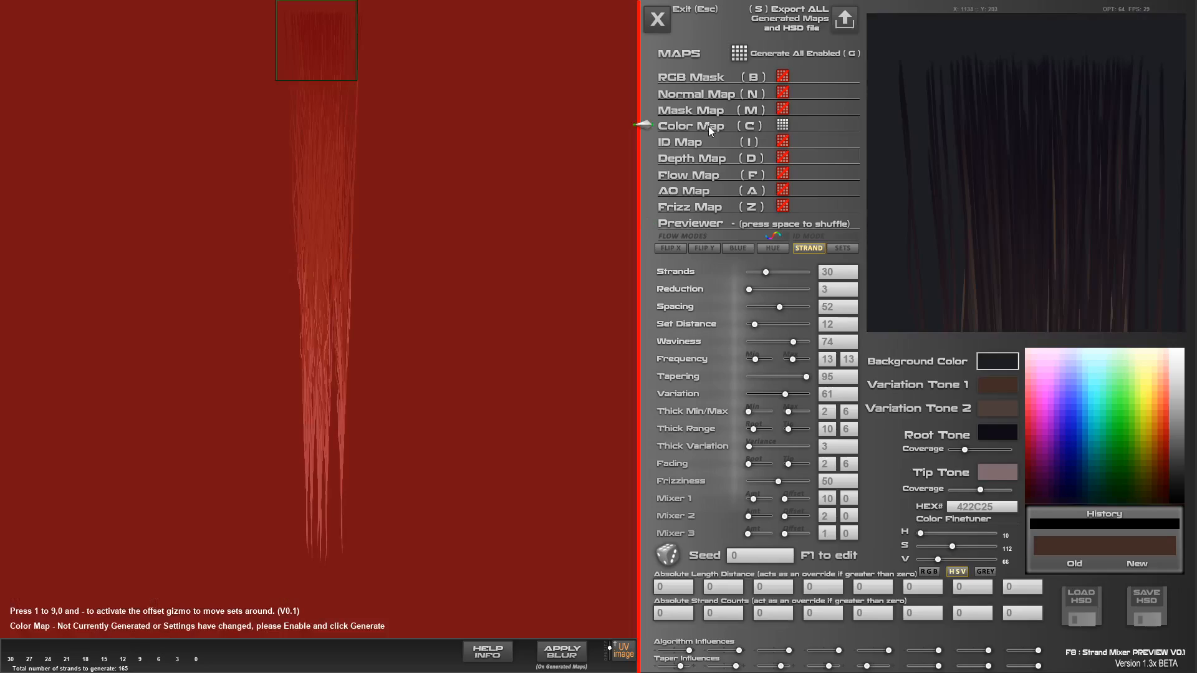
{"action": "left_click", "coordinate": [736, 54]}
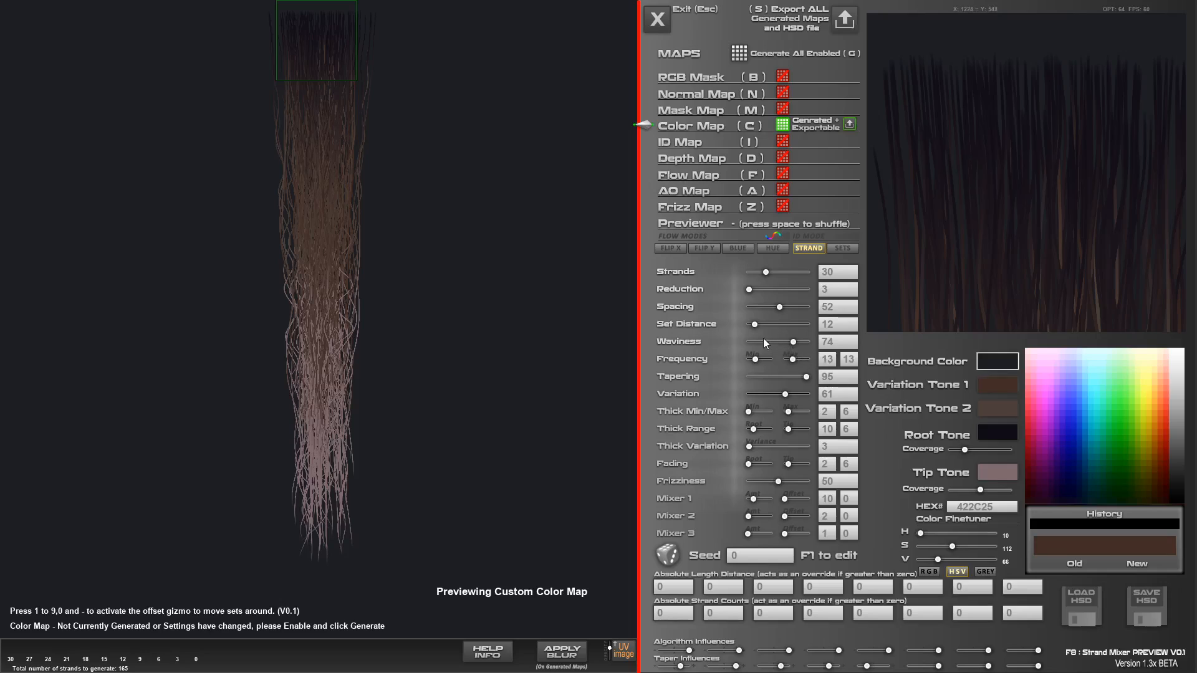
Reduce Waviness to 43, regenerate the Color Map and preview the strand tips
{"action": "left_click_drag", "start_coordinate": [792, 341], "coordinate": [774, 342]}
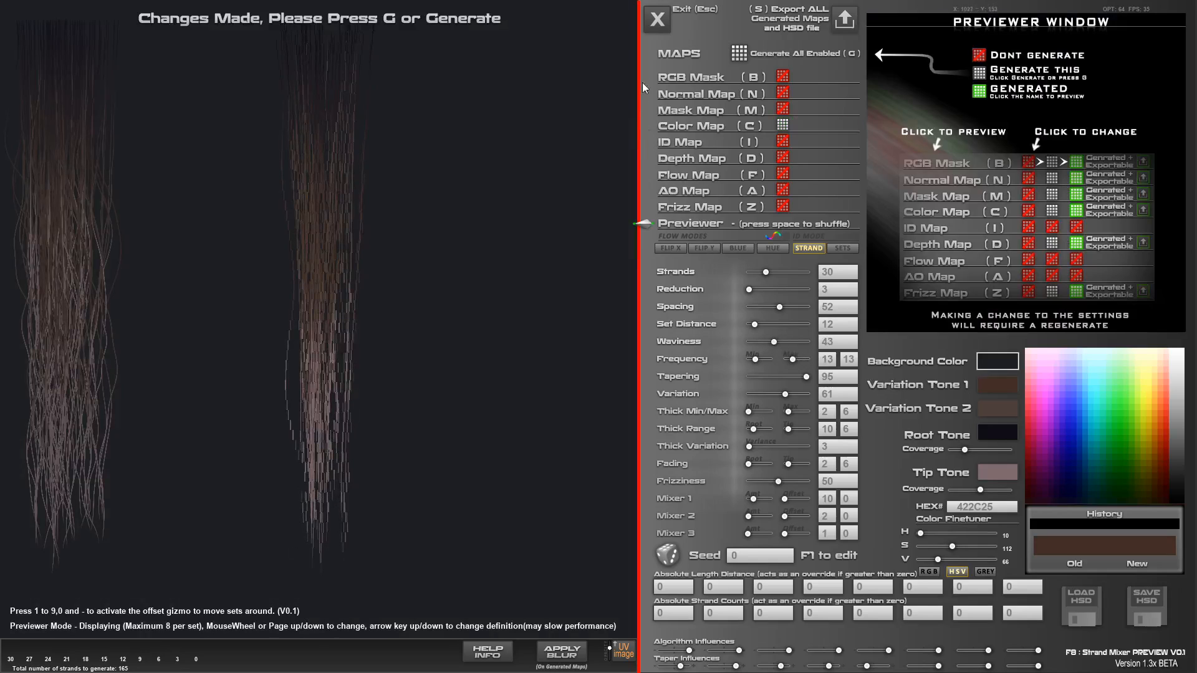
{"action": "left_click", "coordinate": [743, 51]}
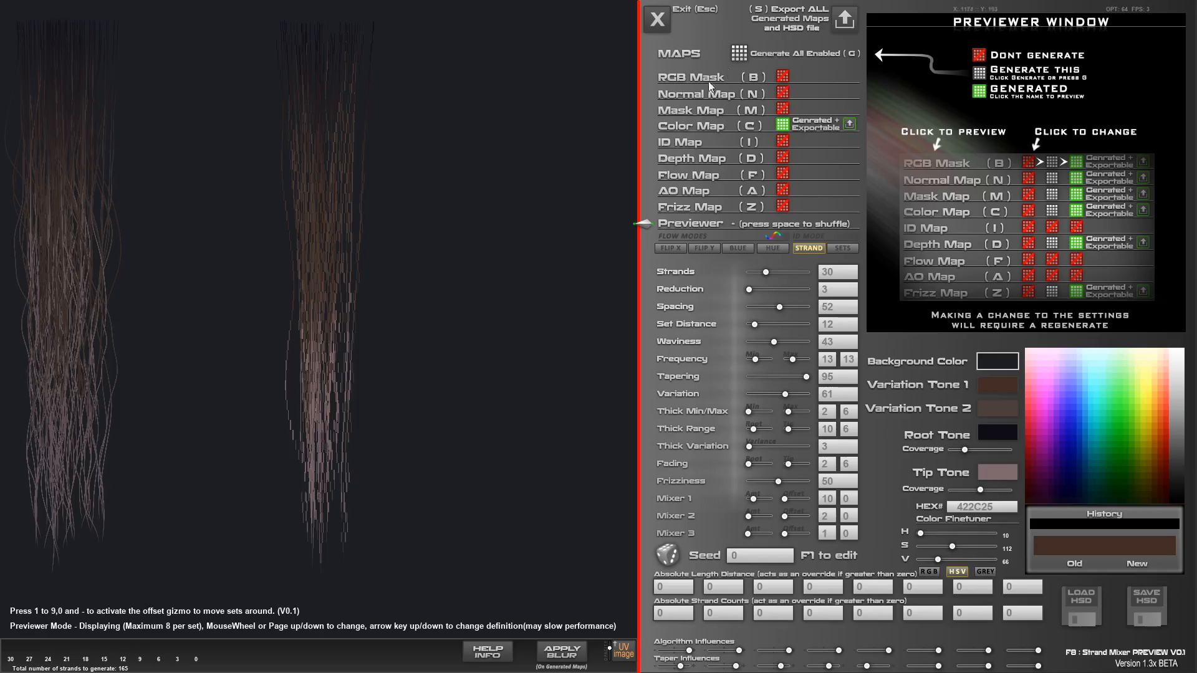
{"action": "left_click", "coordinate": [723, 126]}
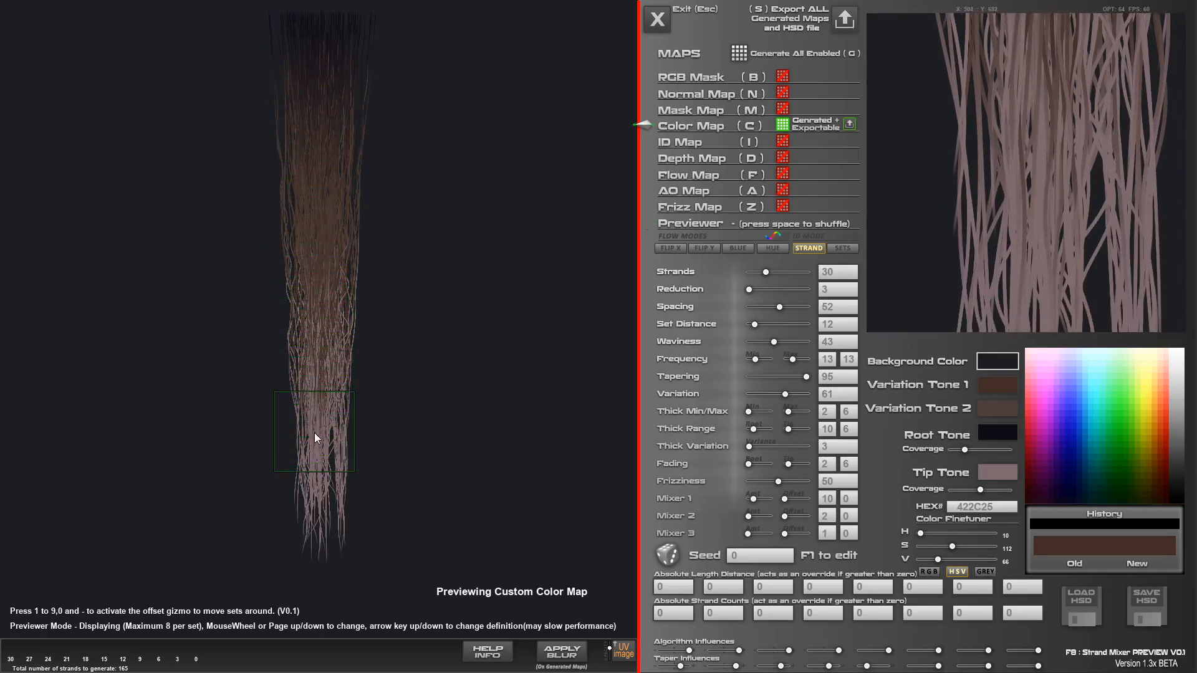
{"action": "left_click", "coordinate": [692, 223]}
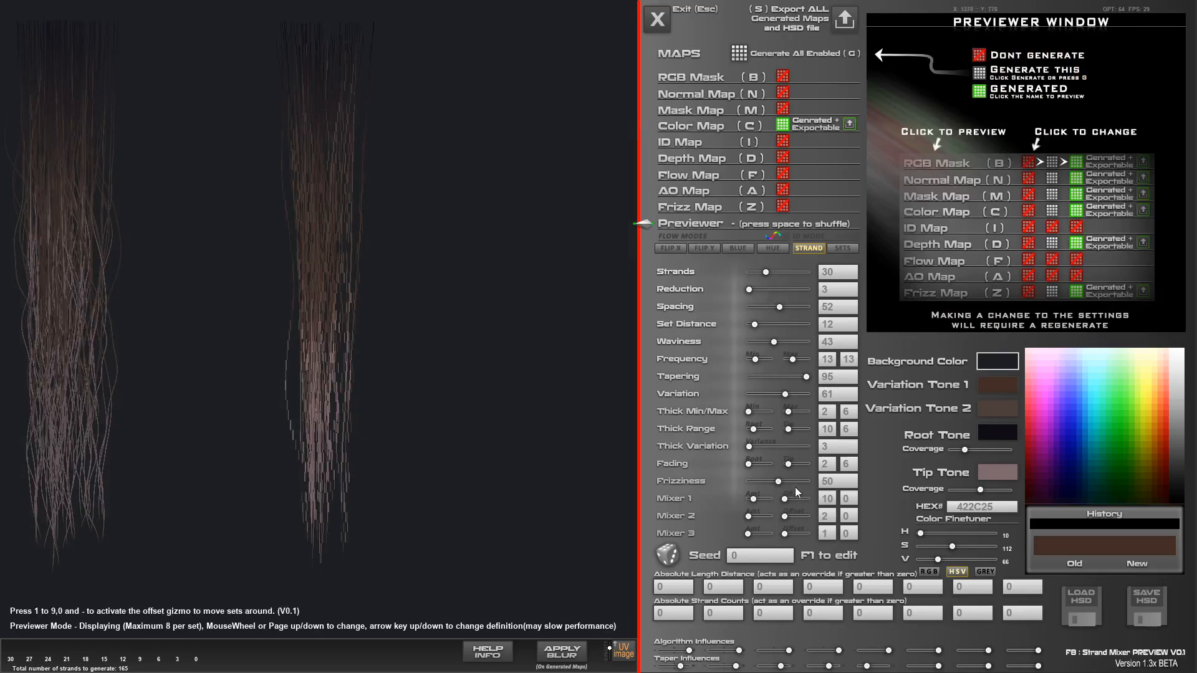
Set Mixers 1 to 3 to 22/14, 38/13 and 26/0, and bend Mixer 0's path points alternately right and left into a wavy curve
{"action": "left_click_drag", "start_coordinate": [754, 499], "coordinate": [794, 501]}
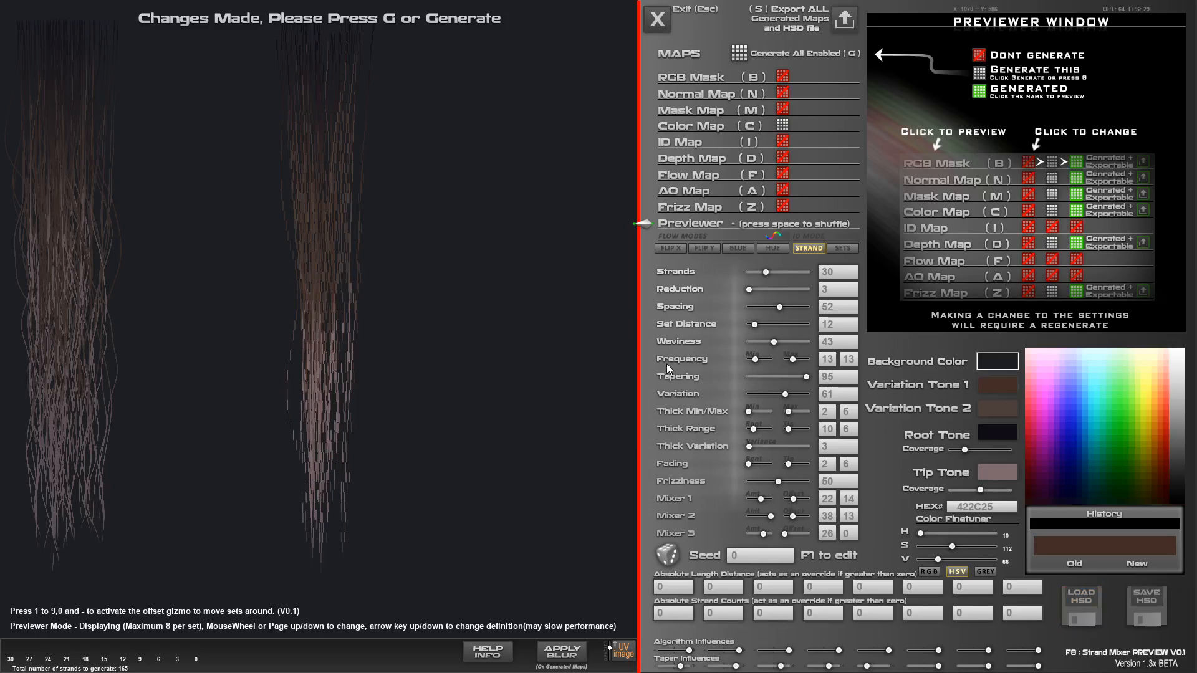
{"action": "key", "text": "F8"}
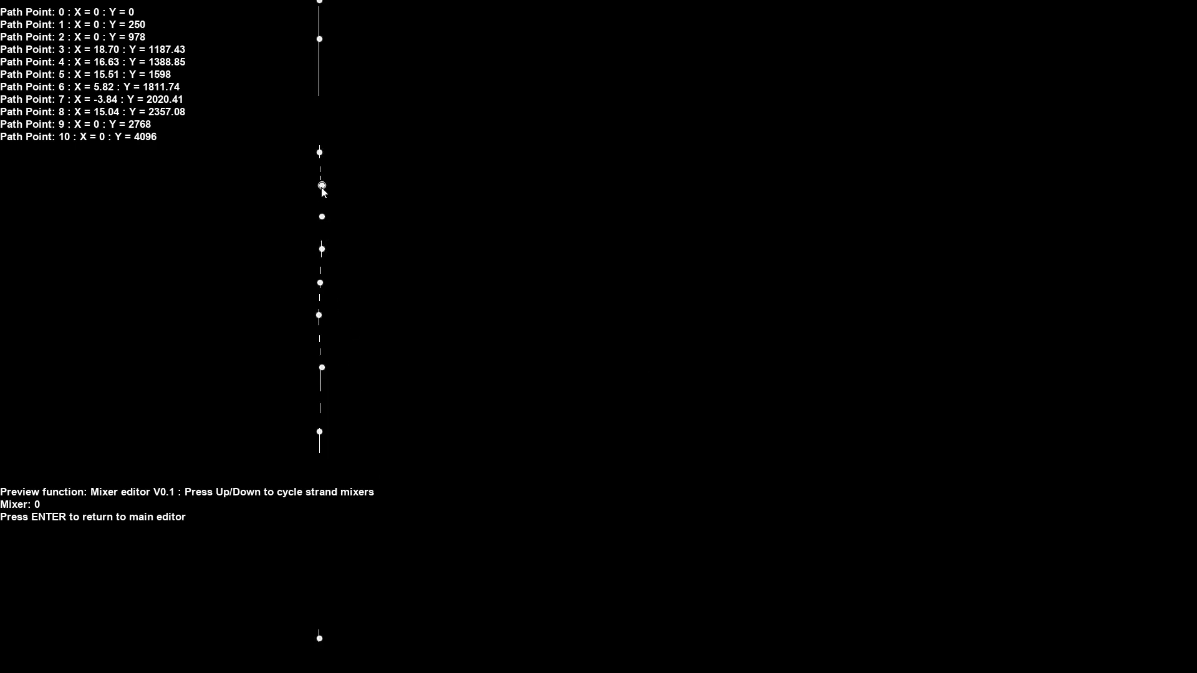
{"action": "left_click_drag", "start_coordinate": [321, 186], "coordinate": [378, 199]}
{"action": "left_click_drag", "start_coordinate": [322, 248], "coordinate": [257, 276]}
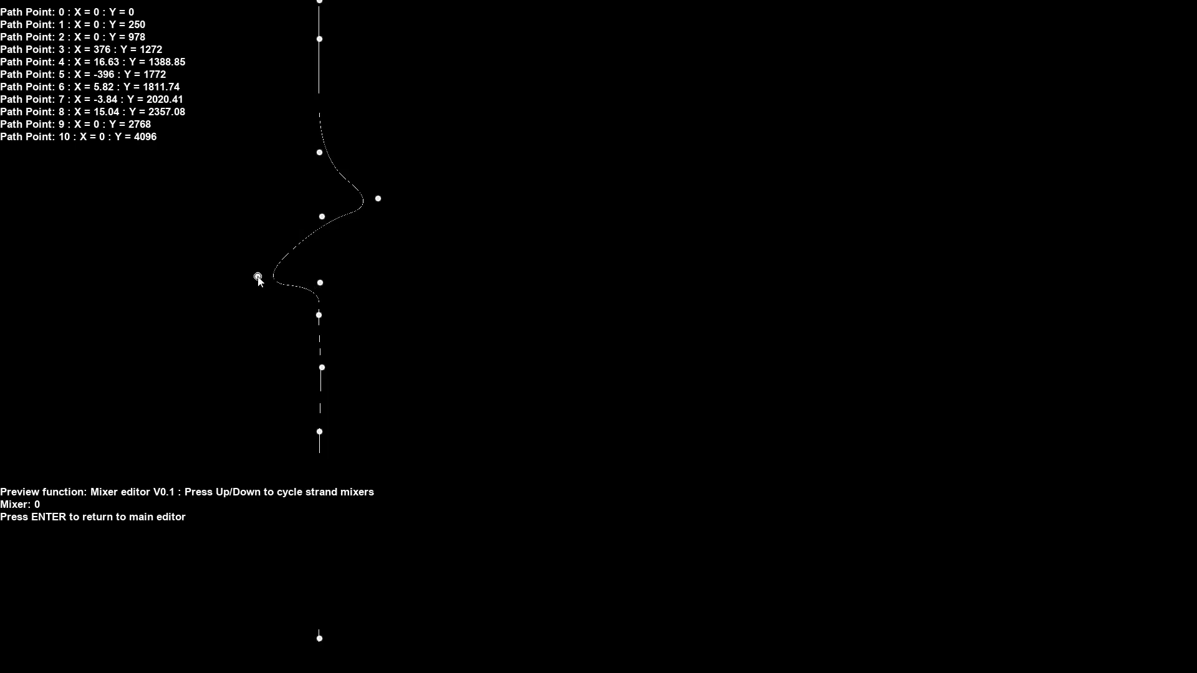
{"action": "left_click_drag", "start_coordinate": [321, 368], "coordinate": [423, 360]}
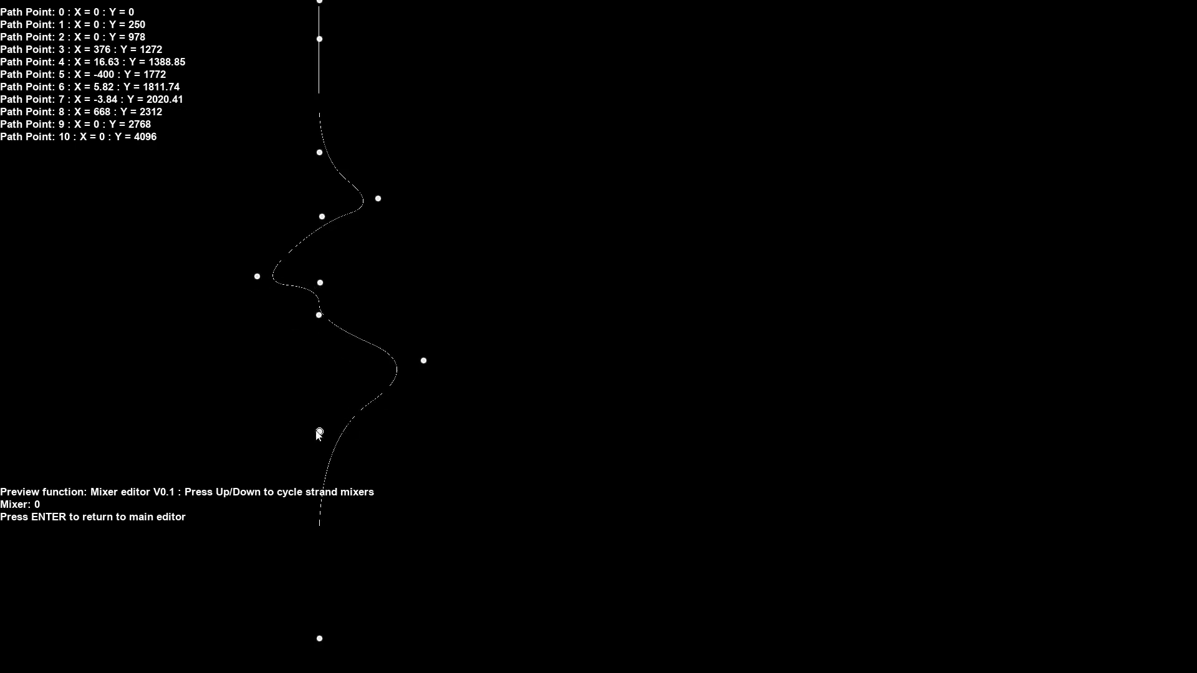
{"action": "left_click_drag", "start_coordinate": [319, 431], "coordinate": [227, 435]}
{"action": "left_click_drag", "start_coordinate": [319, 638], "coordinate": [384, 483]}
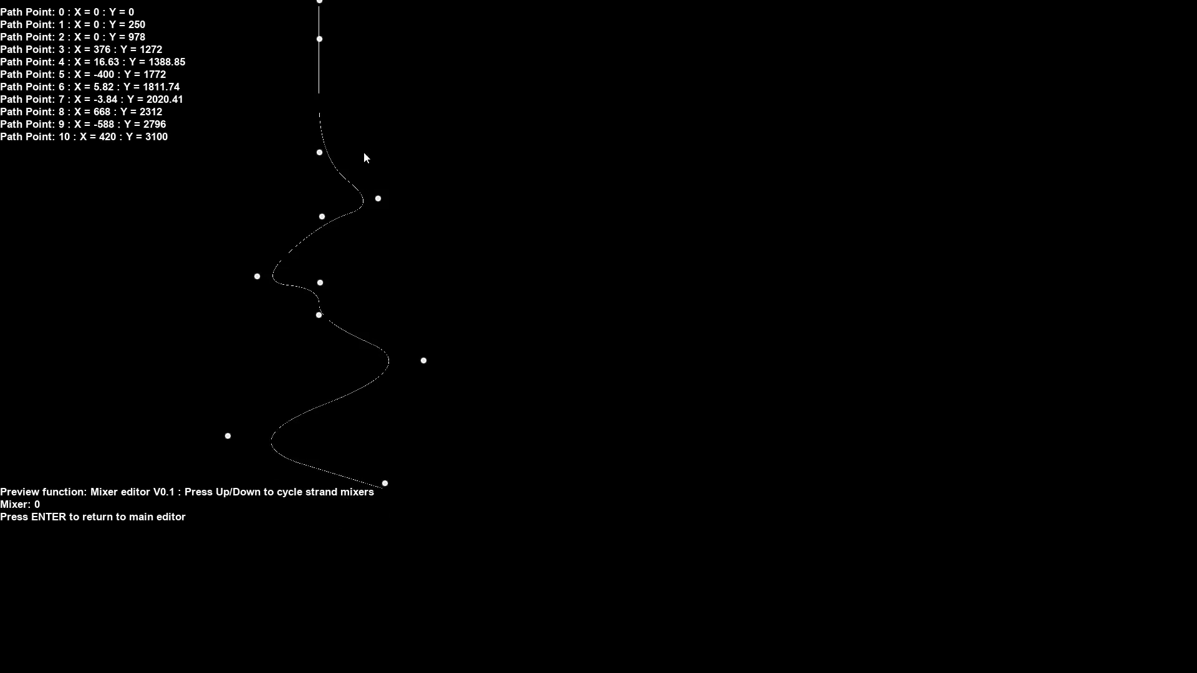
{"action": "left_click_drag", "start_coordinate": [319, 38], "coordinate": [403, 80]}
{"action": "key", "text": "Return"}
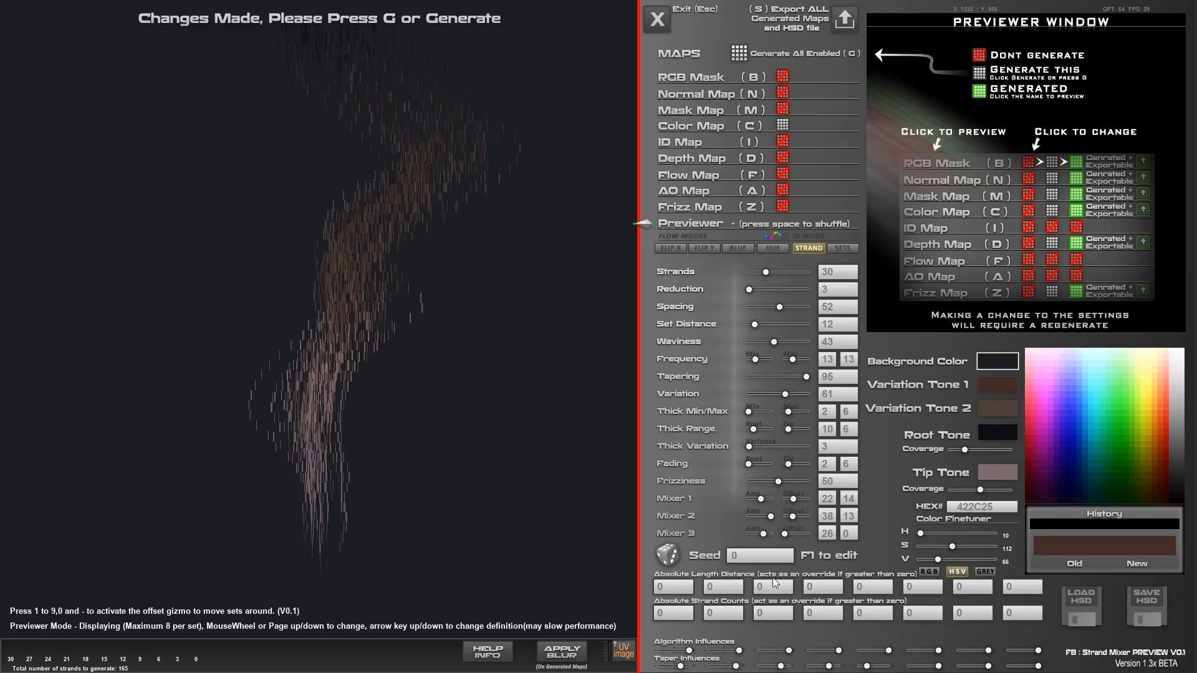
Set Mixer 1 to 7/21, Mixer 2 to 17/13 and Variation to 56, and lower the first three algorithm influences
{"action": "mouse_move", "coordinate": [773, 516]}
{"action": "left_mouse_down"}
{"action": "mouse_move", "coordinate": [751, 518]}
{"action": "mouse_move", "coordinate": [763, 516]}
{"action": "left_mouse_up"}
{"action": "left_click_drag", "start_coordinate": [739, 650], "coordinate": [683, 651]}
{"action": "left_click", "coordinate": [781, 652]}
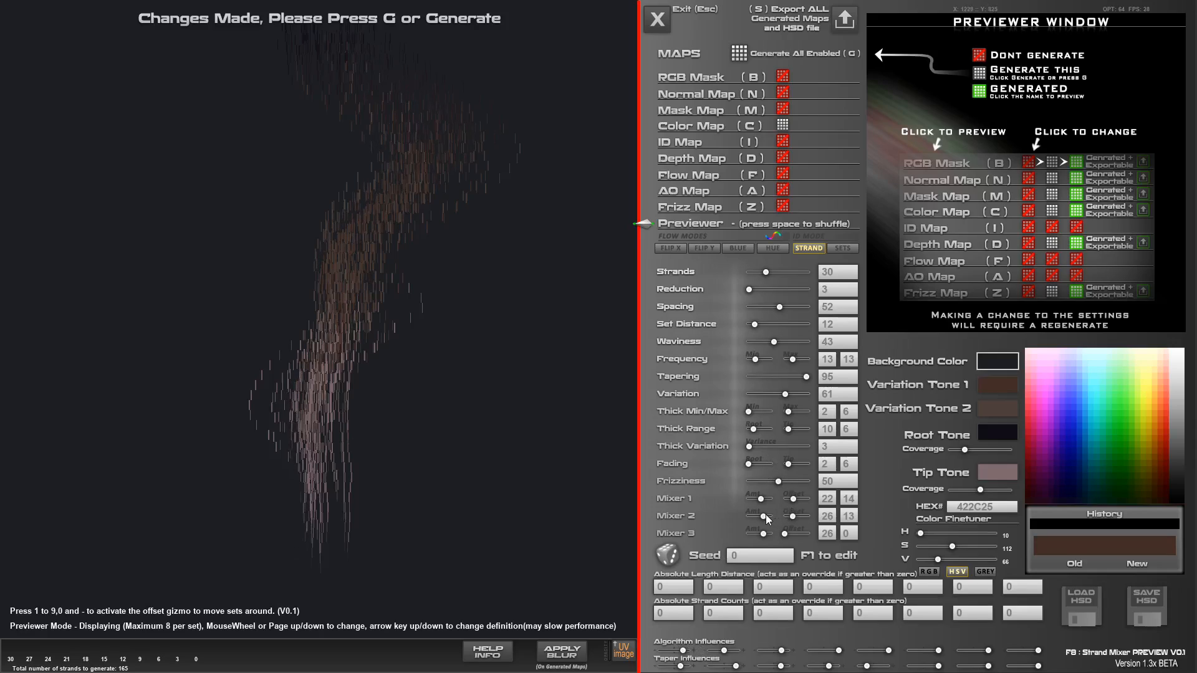
{"action": "left_click_drag", "start_coordinate": [761, 500], "coordinate": [798, 498]}
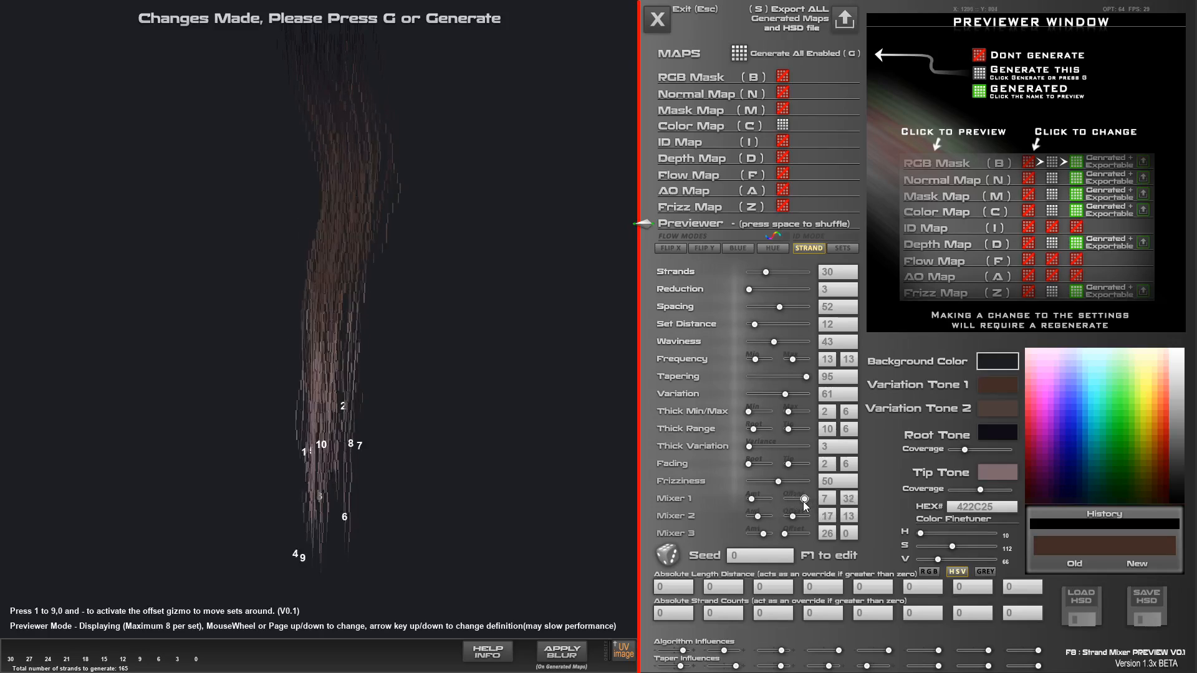
{"action": "left_click_drag", "start_coordinate": [786, 394], "coordinate": [782, 397]}
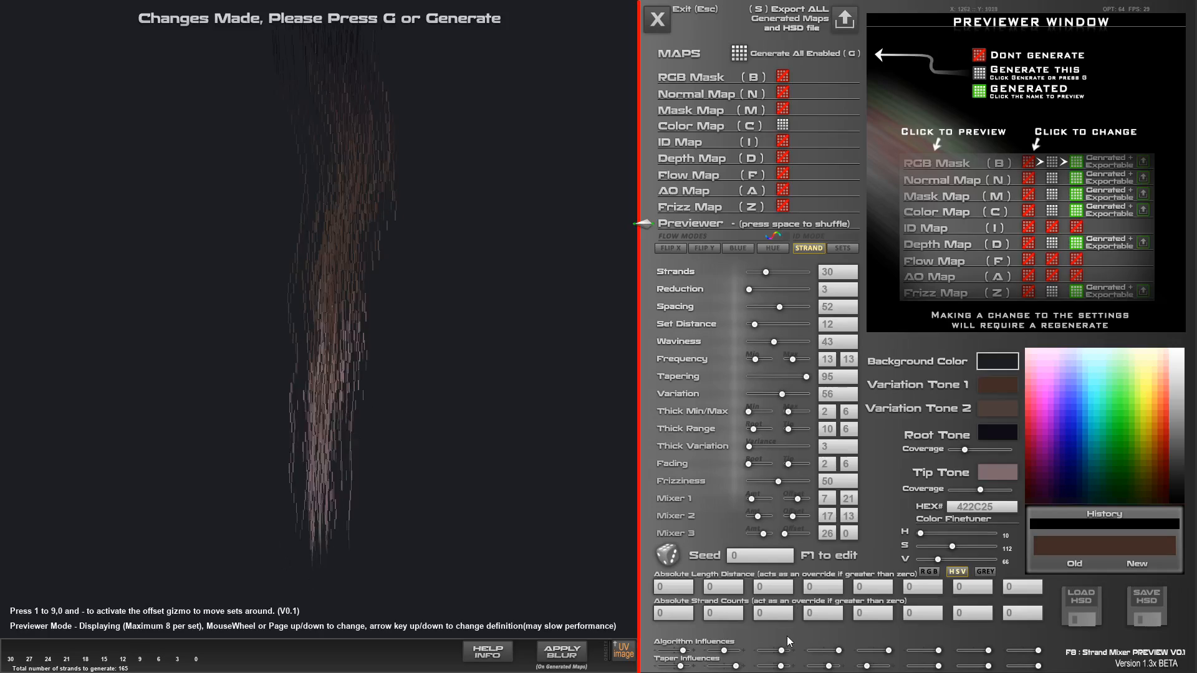
Slightly lower the third to eighth algorithm influences and the sixth taper influence
{"action": "left_click_drag", "start_coordinate": [781, 650], "coordinate": [771, 651]}
{"action": "left_click", "coordinate": [830, 650]}
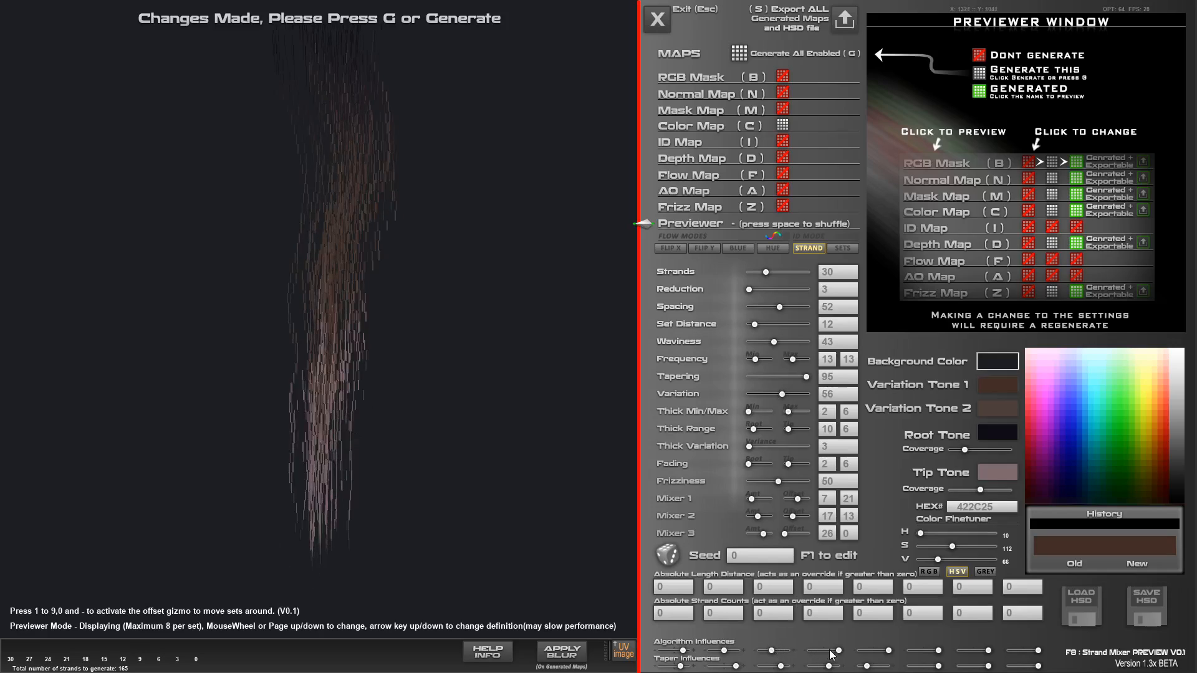
{"action": "left_click", "coordinate": [876, 650]}
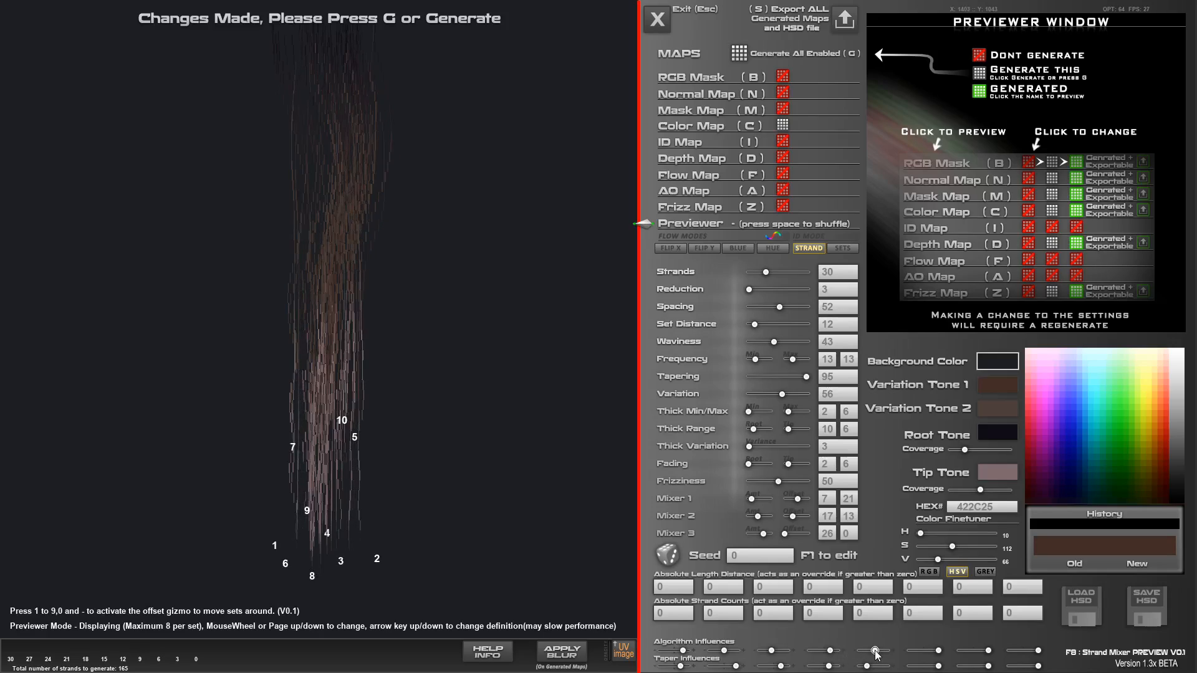
{"action": "left_click_drag", "start_coordinate": [932, 651], "coordinate": [927, 651]}
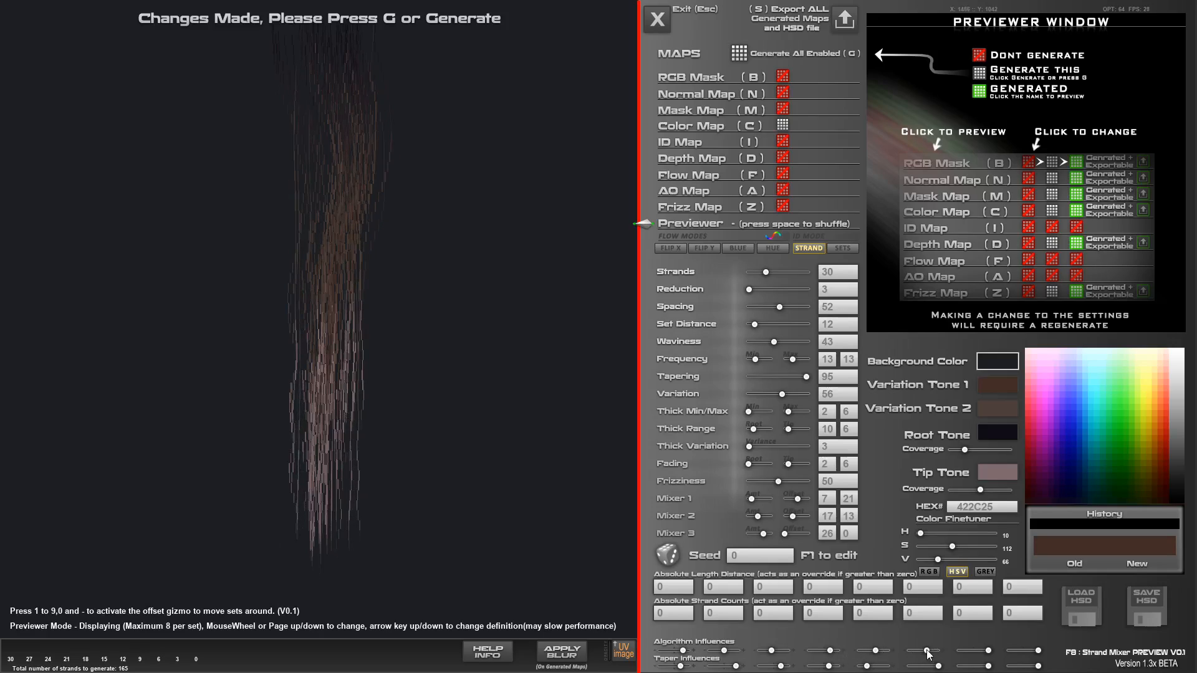
{"action": "left_click", "coordinate": [978, 651]}
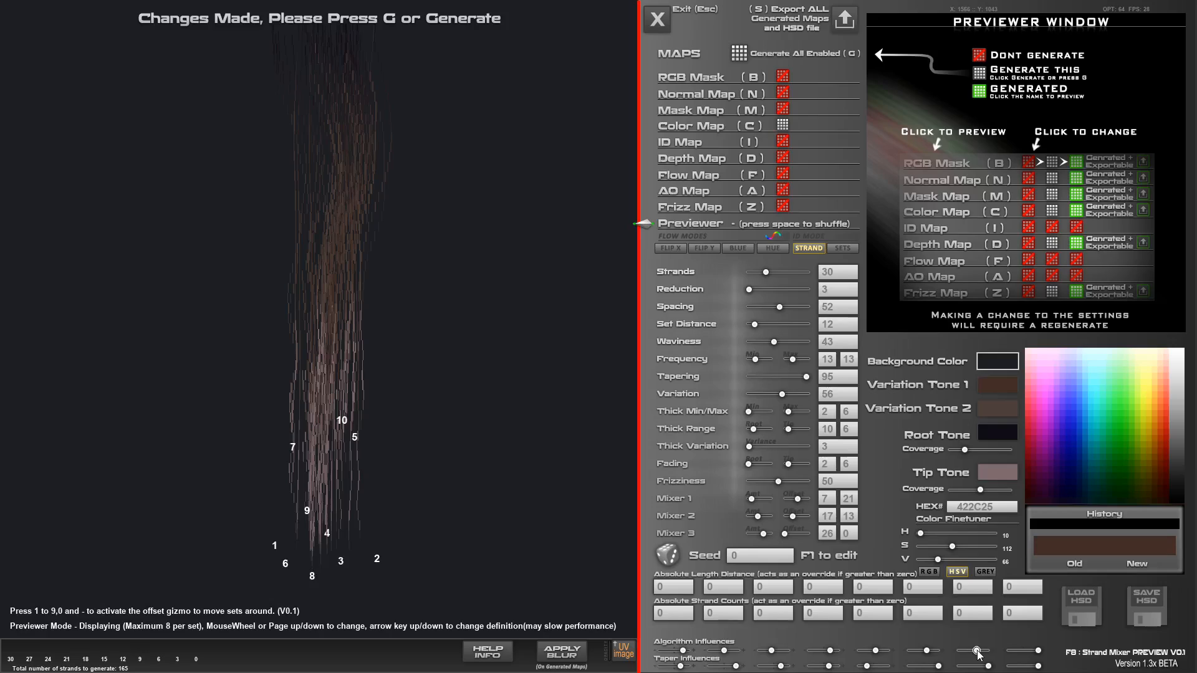
{"action": "left_click", "coordinate": [1023, 650]}
{"action": "left_click_drag", "start_coordinate": [938, 666], "coordinate": [932, 665]}
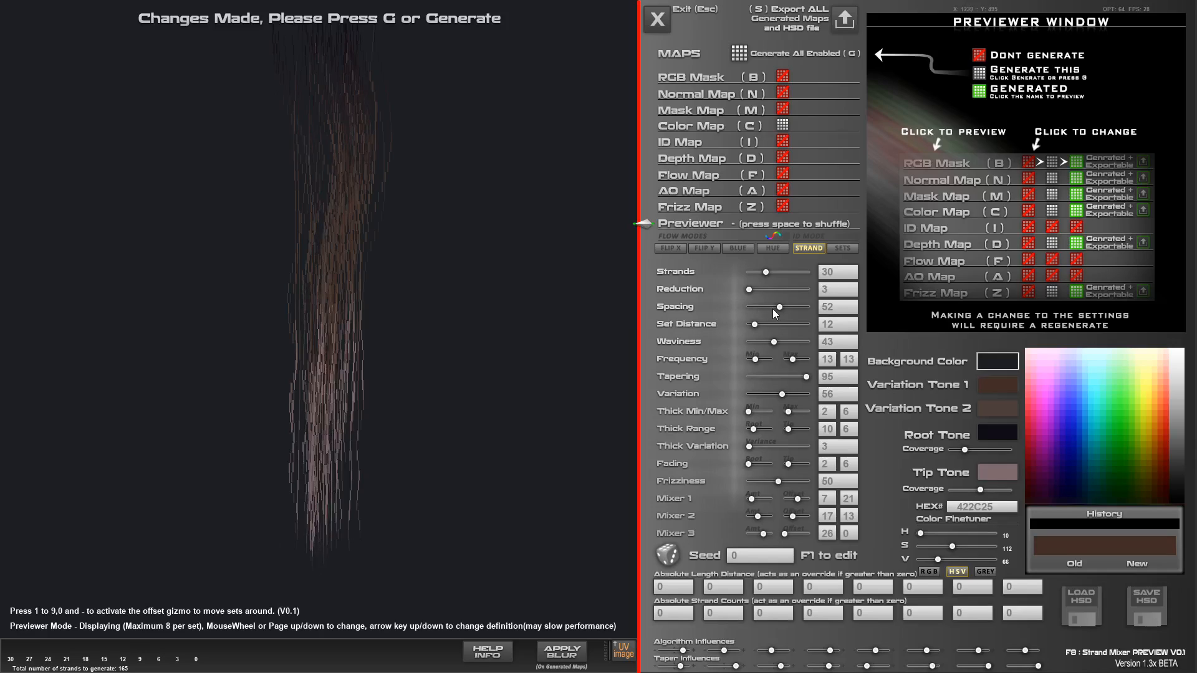
Reduce Spacing to 38 and regenerate the Color Map
{"action": "left_click_drag", "start_coordinate": [772, 308], "coordinate": [770, 307]}
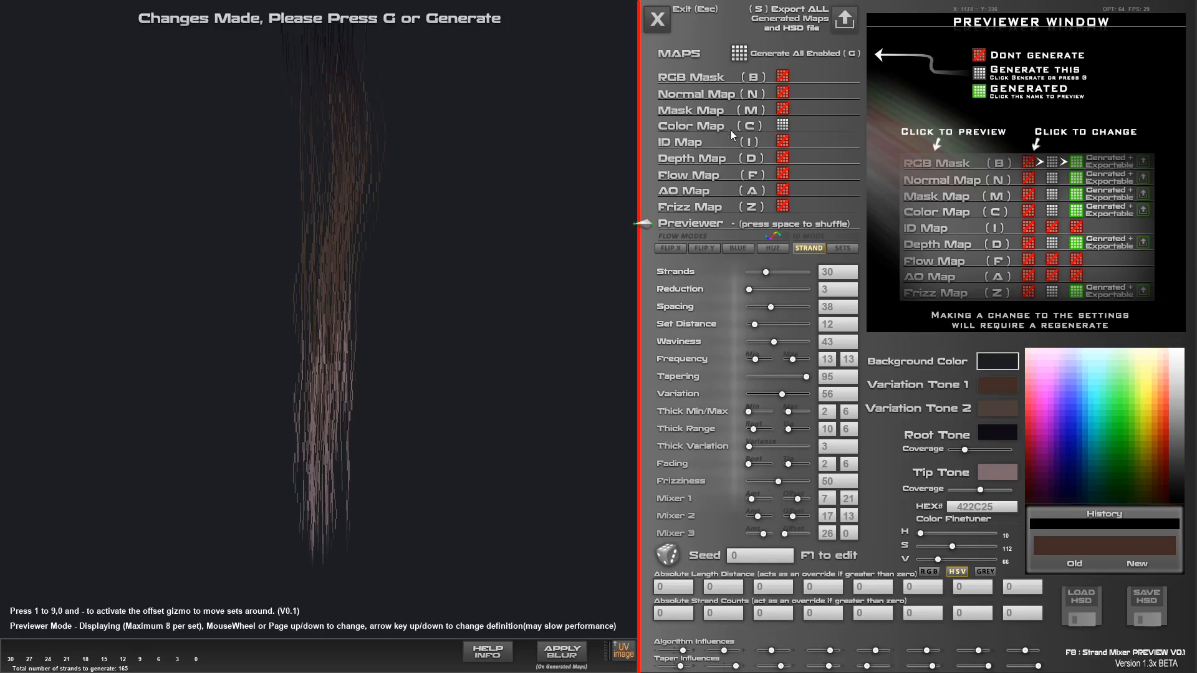
{"action": "left_click", "coordinate": [710, 128]}
{"action": "left_click", "coordinate": [740, 54]}
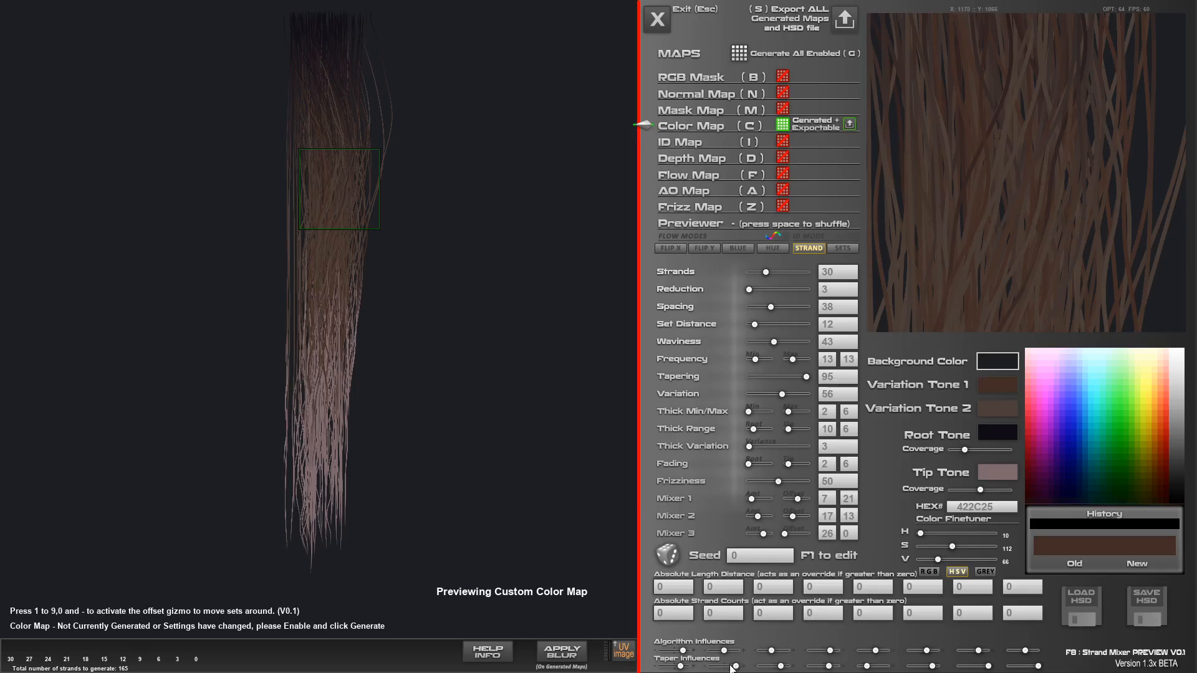
Fine-tune the algorithm influences, slightly lowering the first and second ones
{"action": "left_click", "coordinate": [827, 651]}
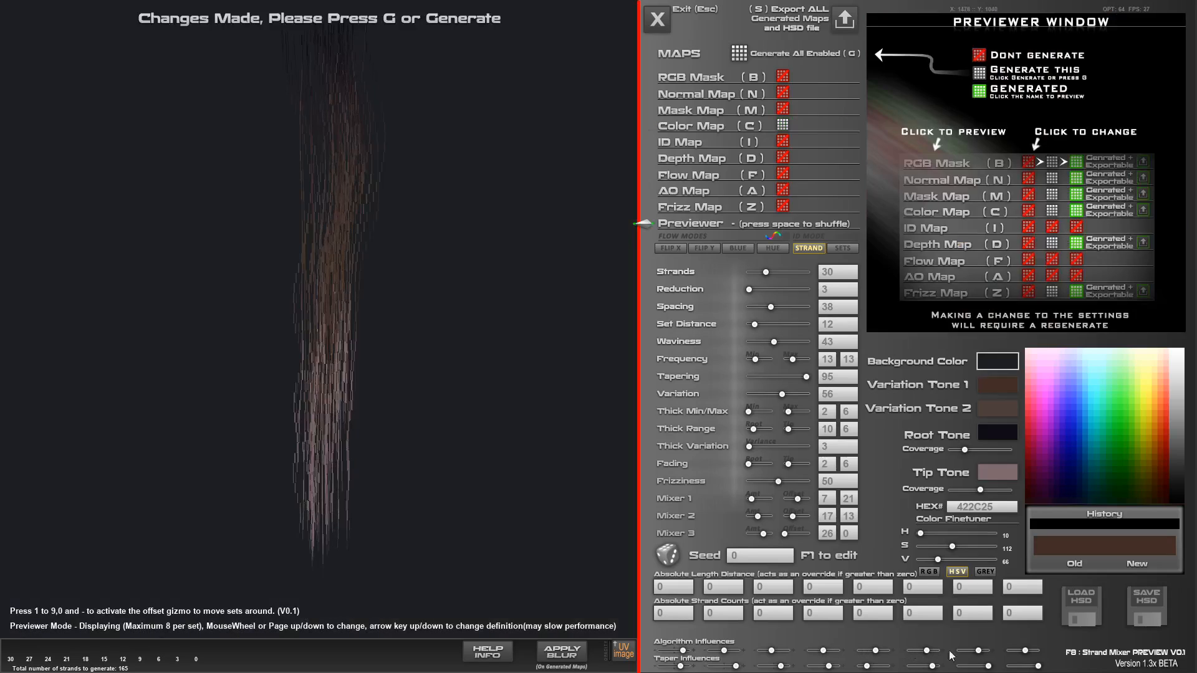
{"action": "left_click_drag", "start_coordinate": [979, 652], "coordinate": [871, 652]}
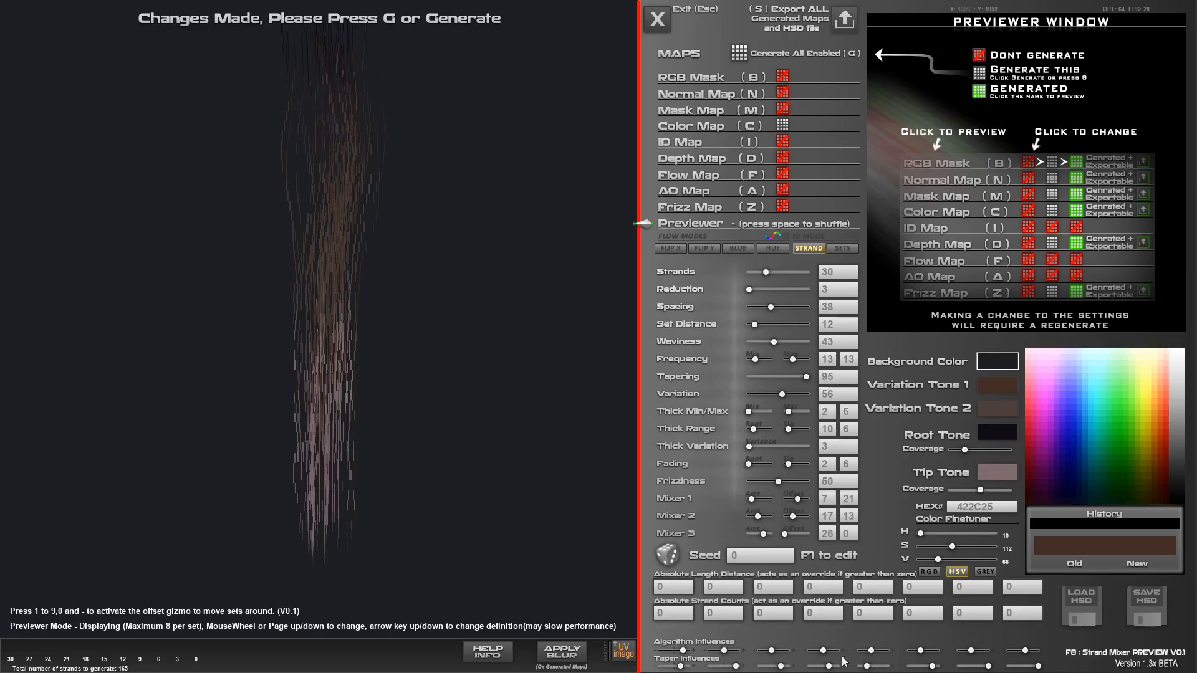
{"action": "left_click_drag", "start_coordinate": [823, 651], "coordinate": [817, 651]}
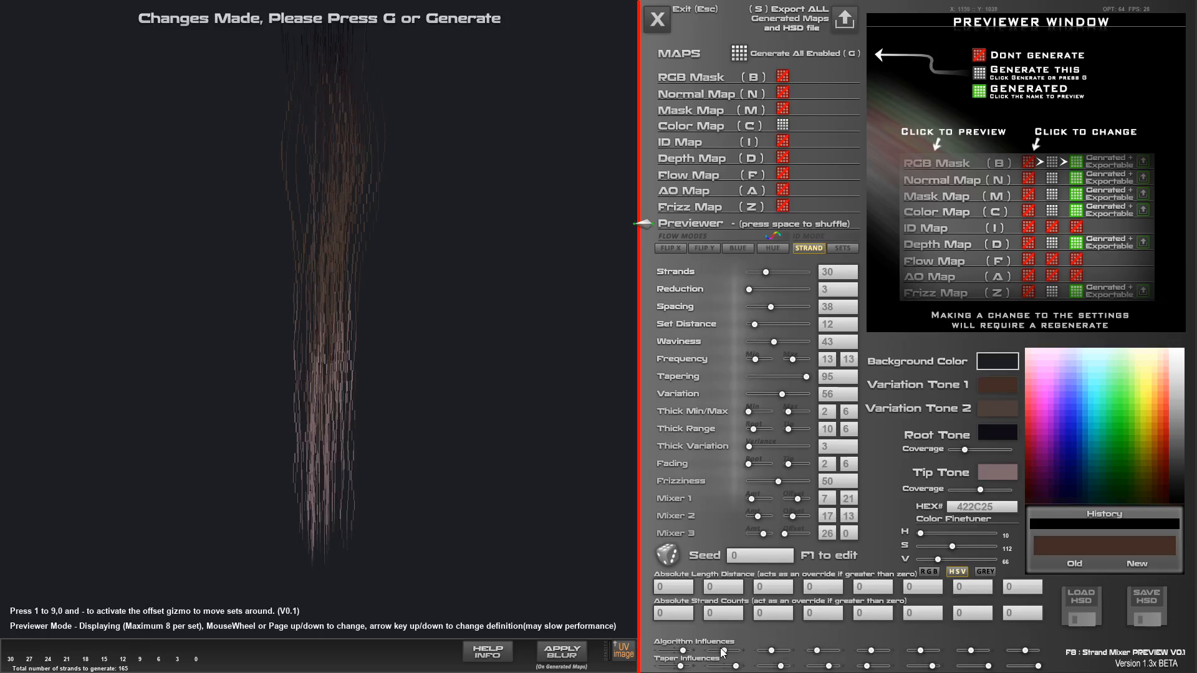
{"action": "left_click_drag", "start_coordinate": [684, 652], "coordinate": [717, 652]}
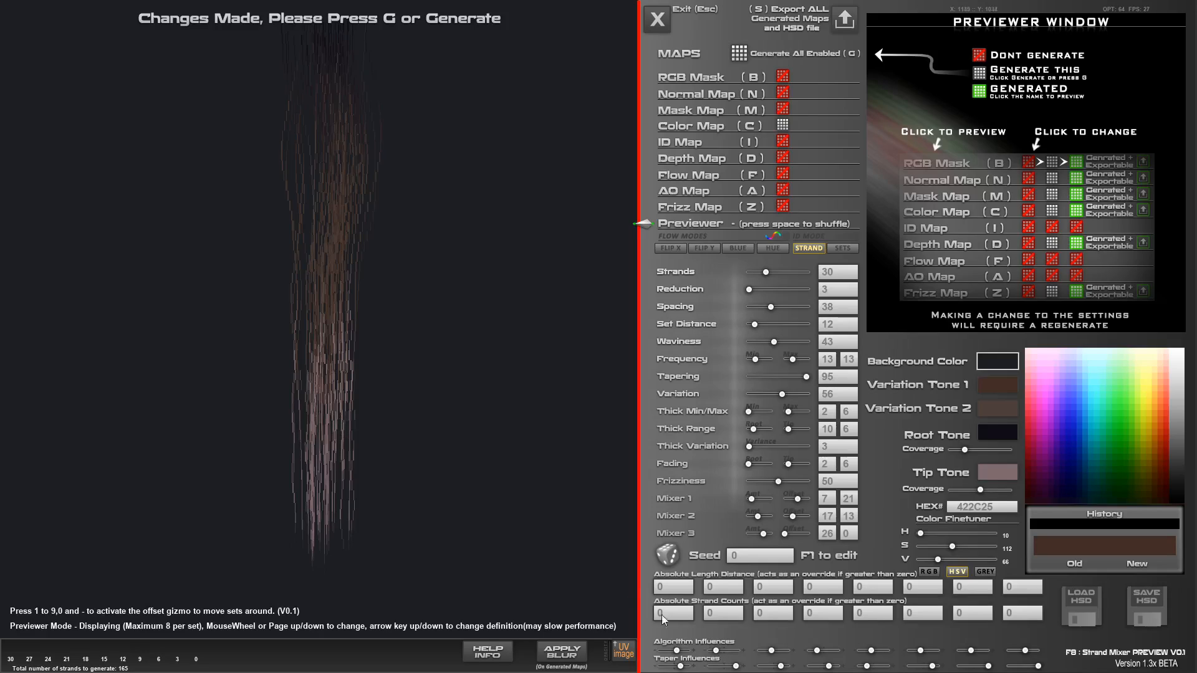
Shift strand set 2 slightly left with its offset gizmo to bring it closer to the cluster
{"action": "left_click", "coordinate": [595, 34]}
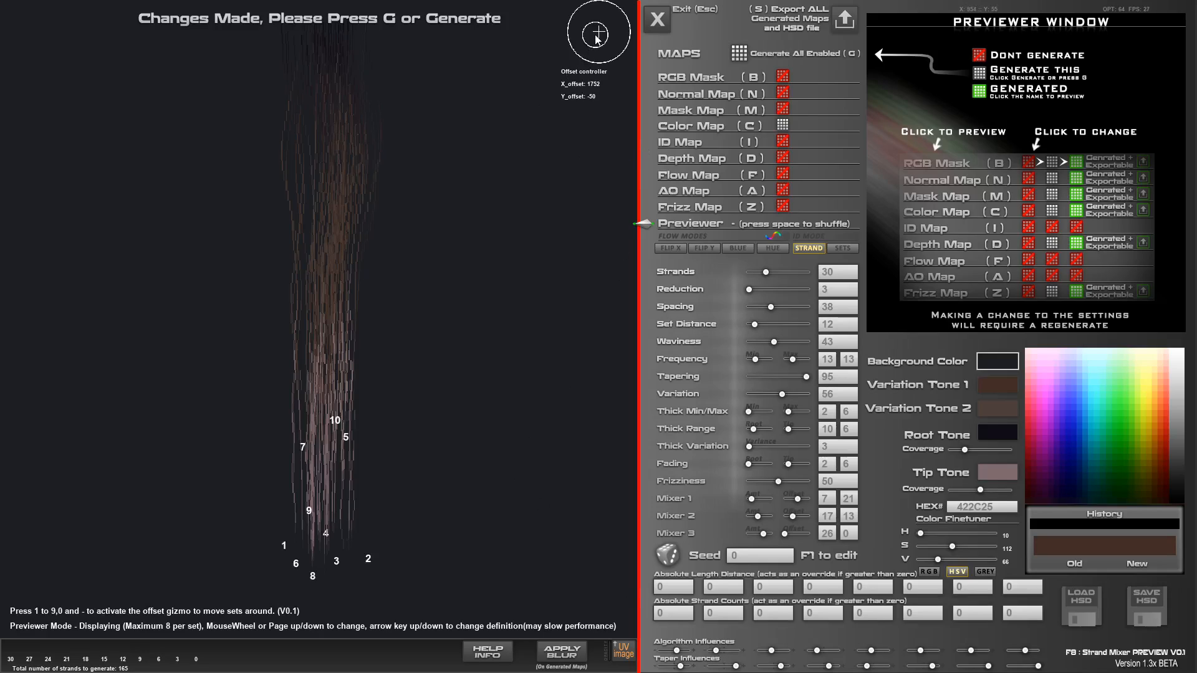
{"action": "left_click", "coordinate": [595, 33]}
{"action": "mouse_move", "coordinate": [595, 36]}
{"action": "left_mouse_down"}
{"action": "mouse_move", "coordinate": [604, 26]}
{"action": "mouse_move", "coordinate": [601, 38]}
{"action": "left_mouse_up"}
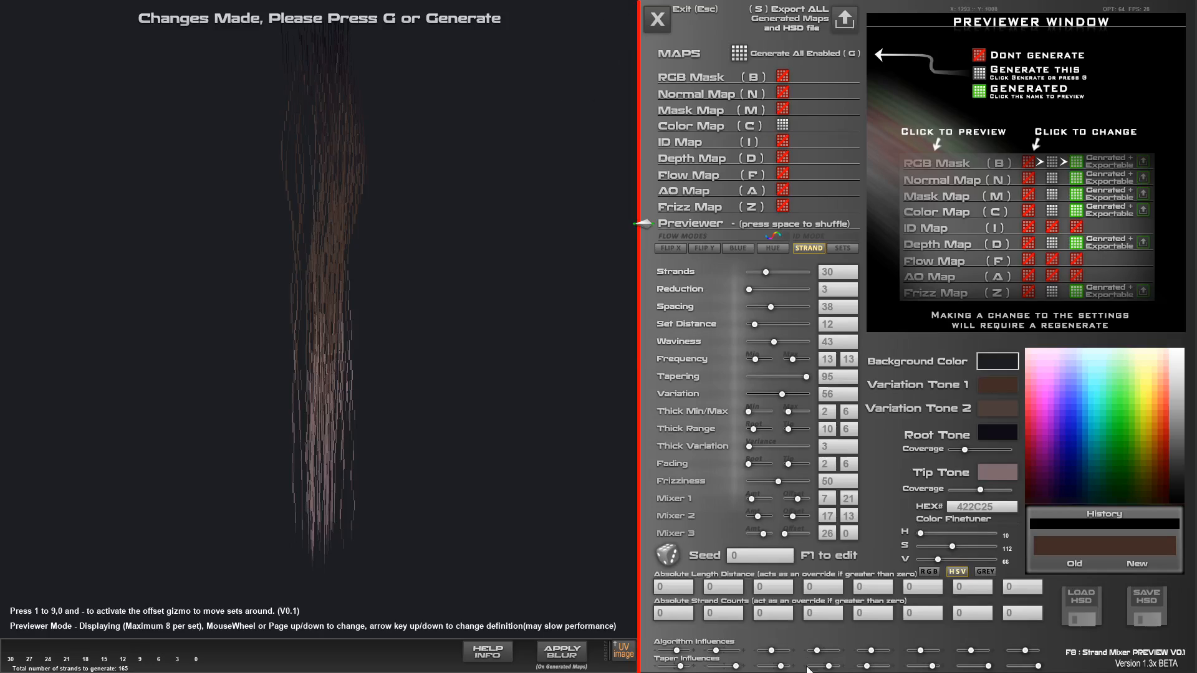
Lower the second taper influence slightly and regenerate the Color Map
{"action": "left_click_drag", "start_coordinate": [780, 666], "coordinate": [723, 671]}
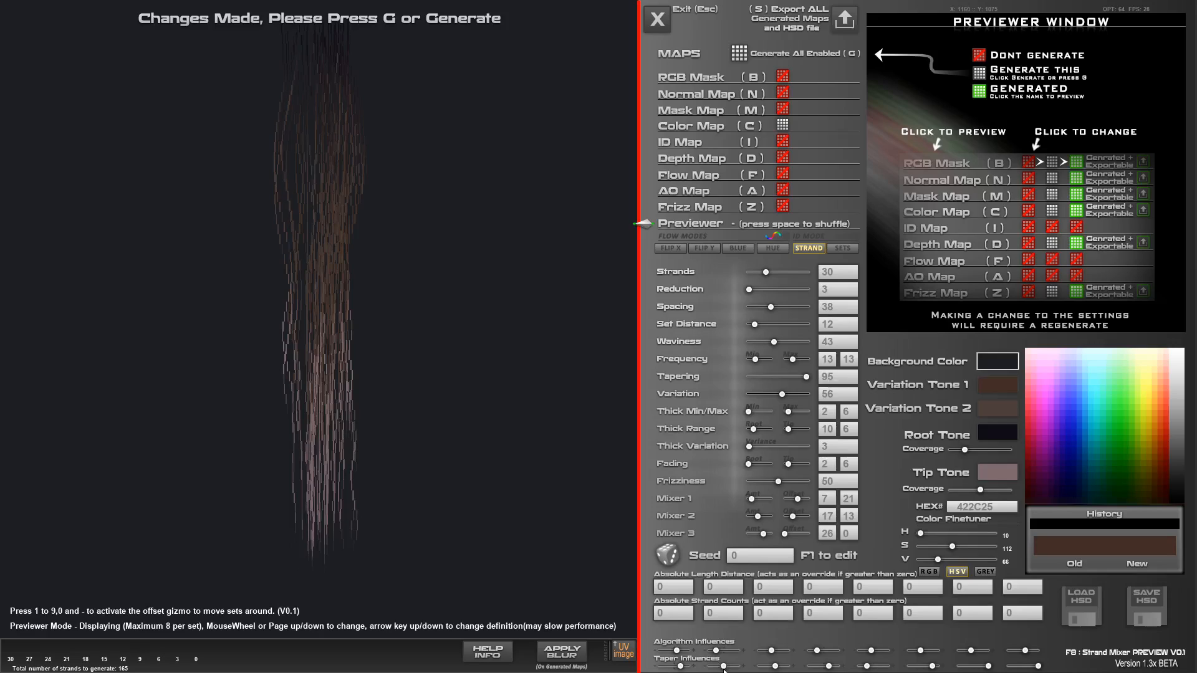
{"action": "left_click", "coordinate": [698, 127]}
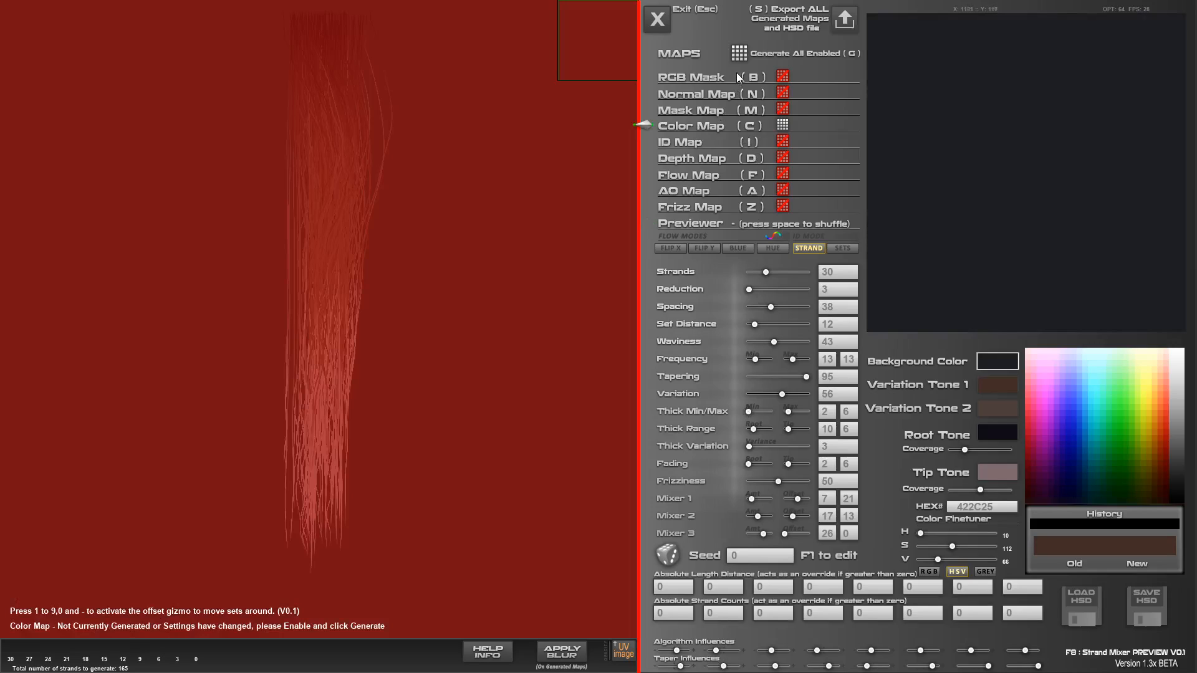
{"action": "left_click", "coordinate": [745, 55]}
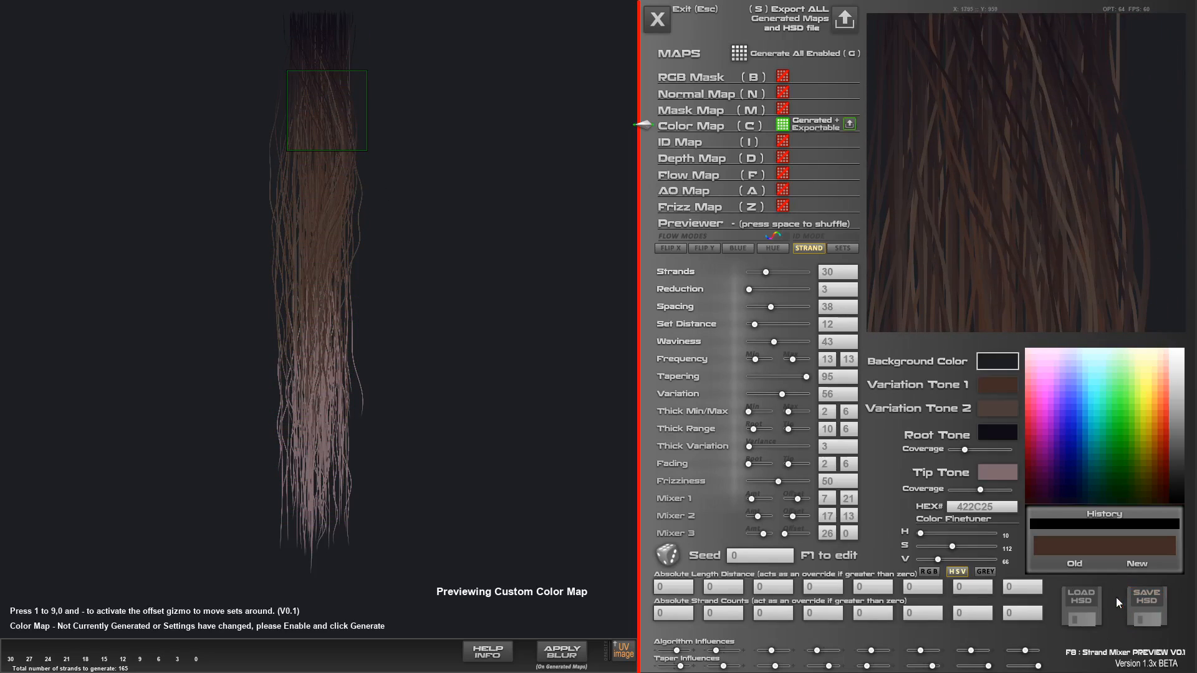
Soften Mixer 0's curve by pulling in points 1 and 8 to 10, placing point 8 at 356/2336, point 9 at -88/2800 and point 10 at 92/3292
{"action": "key", "text": "F1"}
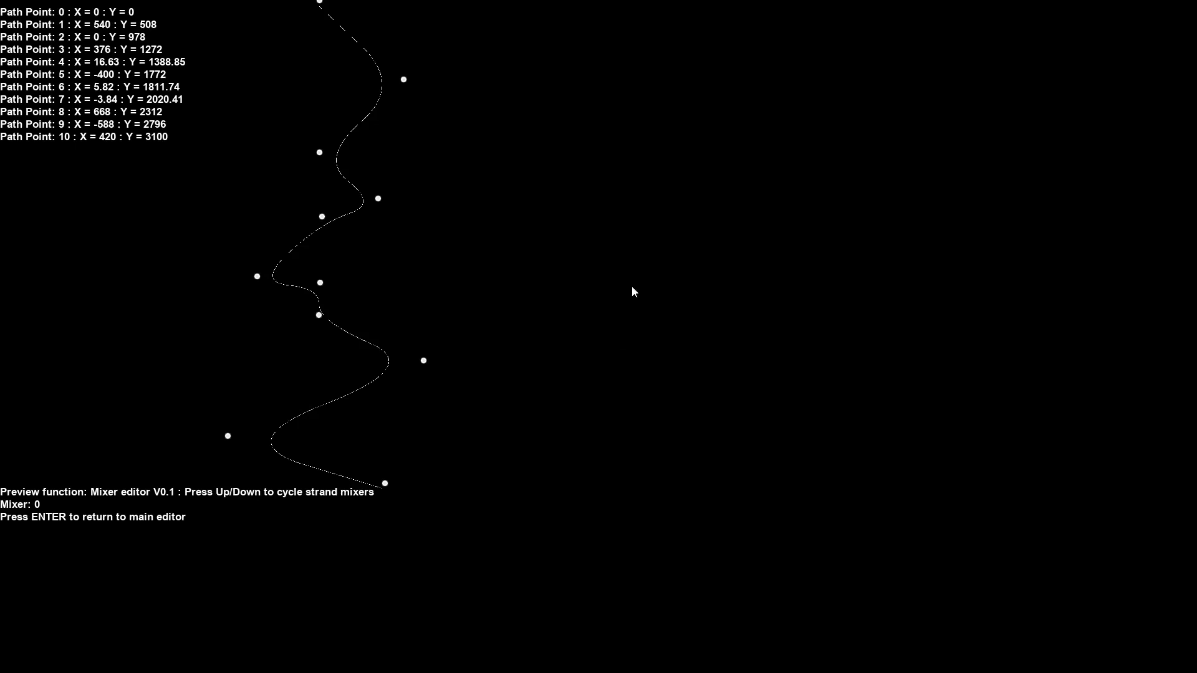
{"action": "left_click_drag", "start_coordinate": [227, 436], "coordinate": [305, 436]}
{"action": "left_click_drag", "start_coordinate": [384, 483], "coordinate": [334, 513]}
{"action": "left_click_drag", "start_coordinate": [422, 361], "coordinate": [375, 364]}
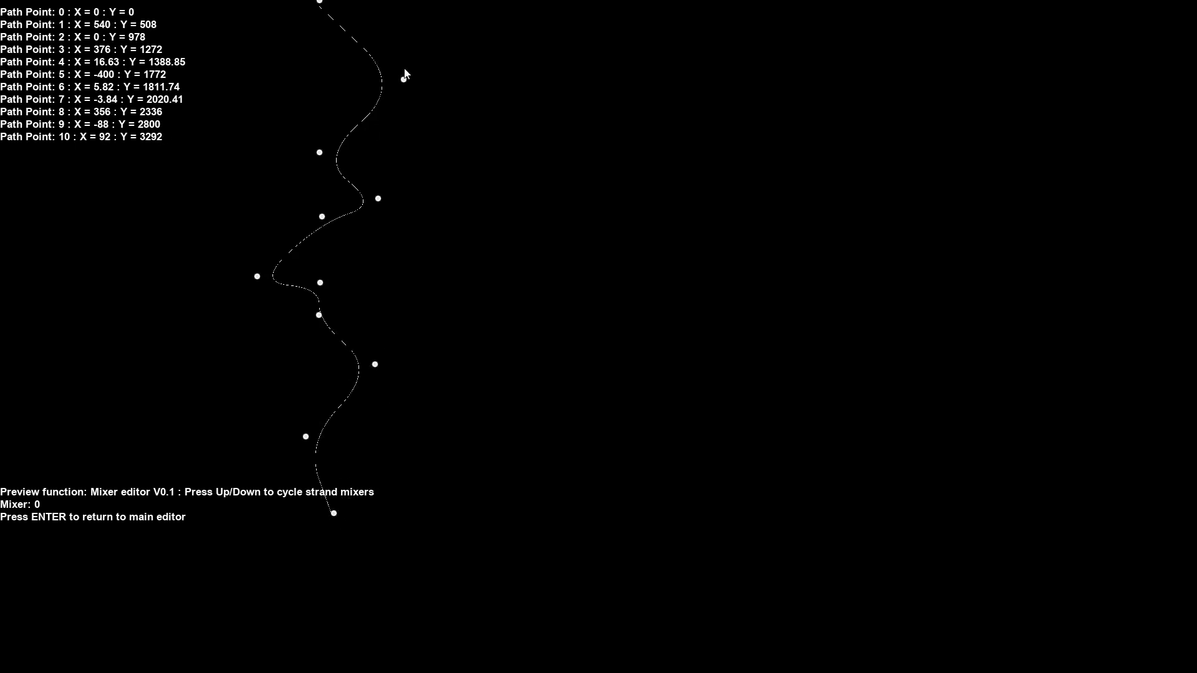
{"action": "left_click_drag", "start_coordinate": [404, 76], "coordinate": [372, 79]}
{"action": "key", "text": "Return"}
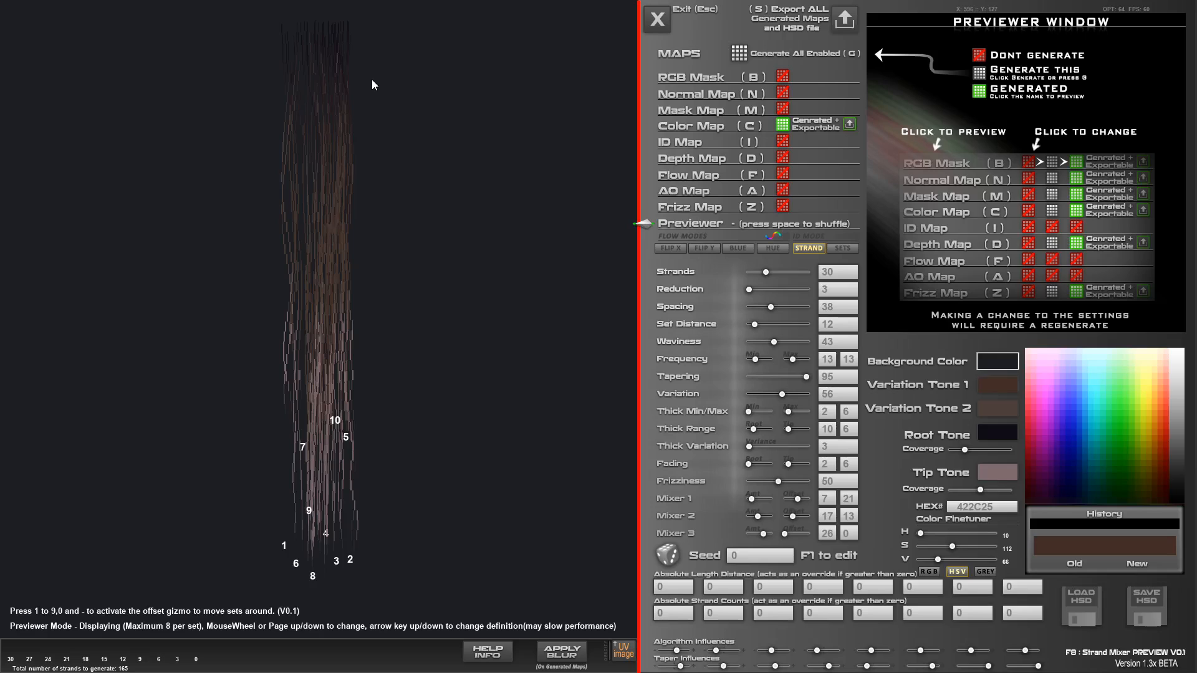
Preview the upper strands in the Color Map and regenerate it with the edited mixer path
{"action": "left_click", "coordinate": [702, 124]}
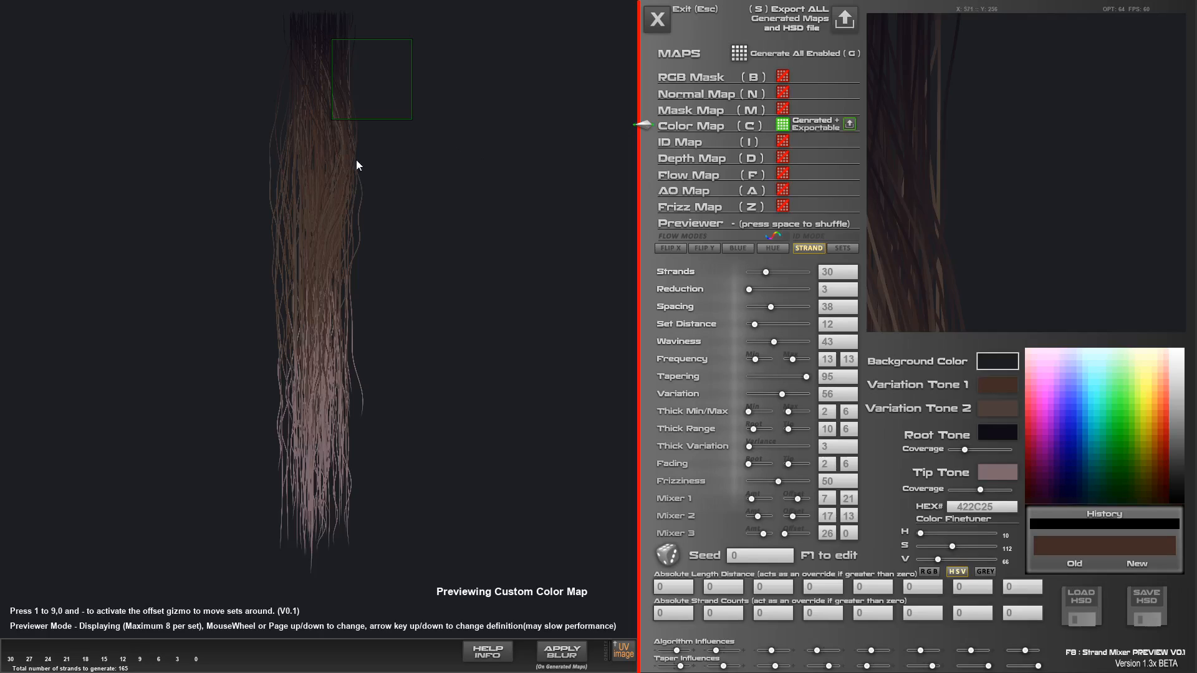
{"action": "left_click_drag", "start_coordinate": [357, 121], "coordinate": [319, 166]}
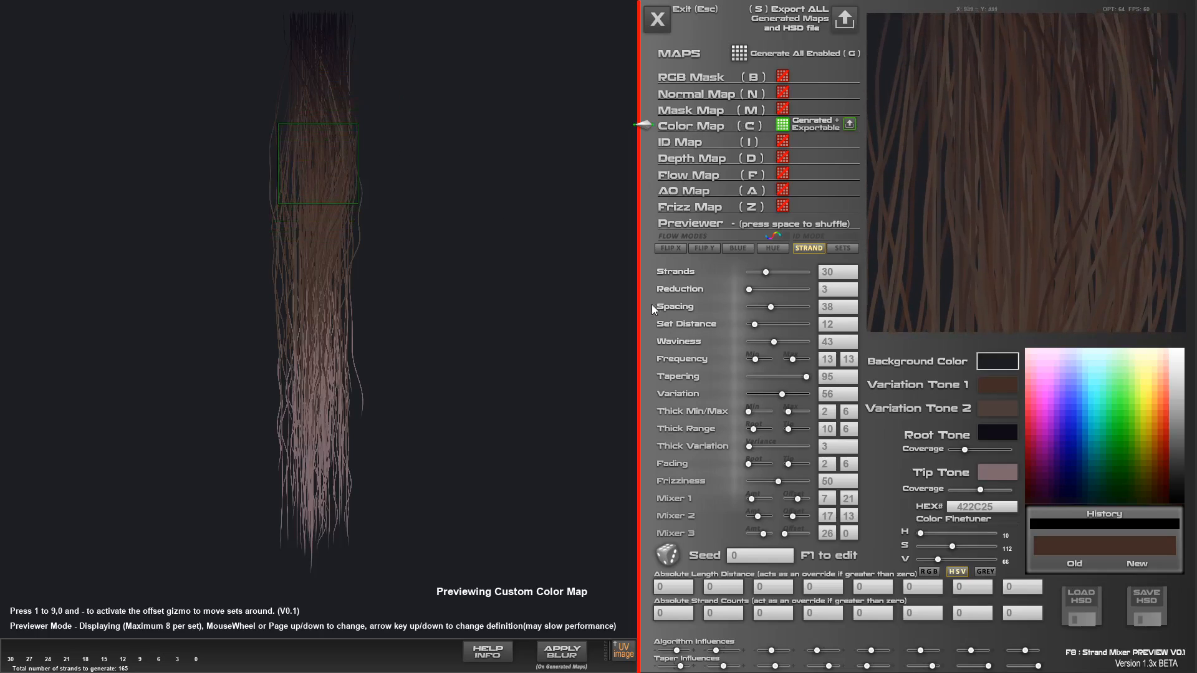
{"action": "left_click", "coordinate": [786, 126]}
{"action": "left_click", "coordinate": [740, 55]}
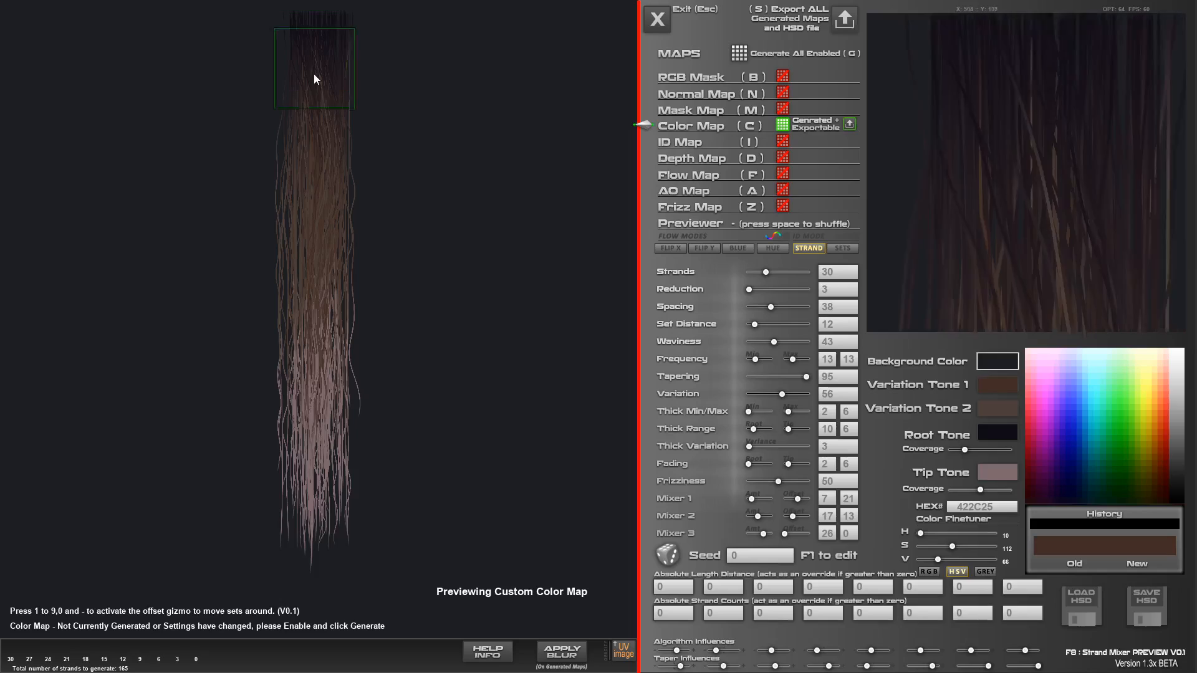
Set Mixer 1 to 7/15, Mixer 2 to 17/8 and Mixer 3 to 26/7, regenerate the Color Map and preview the upper strands
{"action": "left_click_drag", "start_coordinate": [799, 500], "coordinate": [789, 535]}
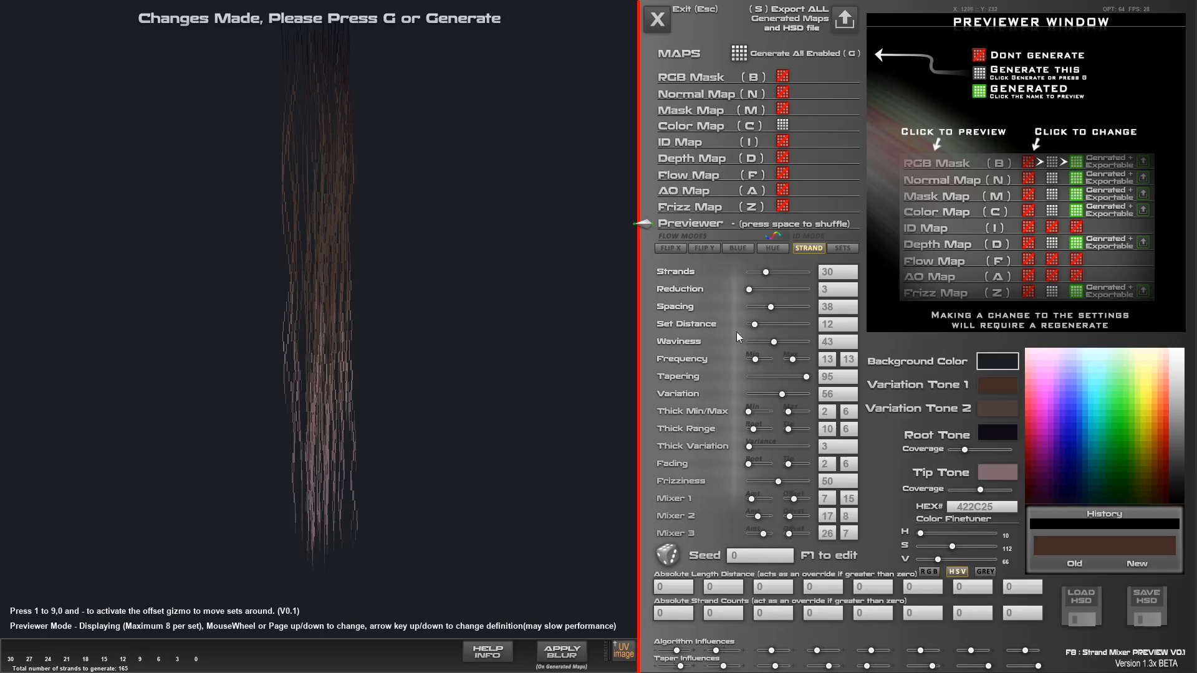
{"action": "key", "text": "g"}
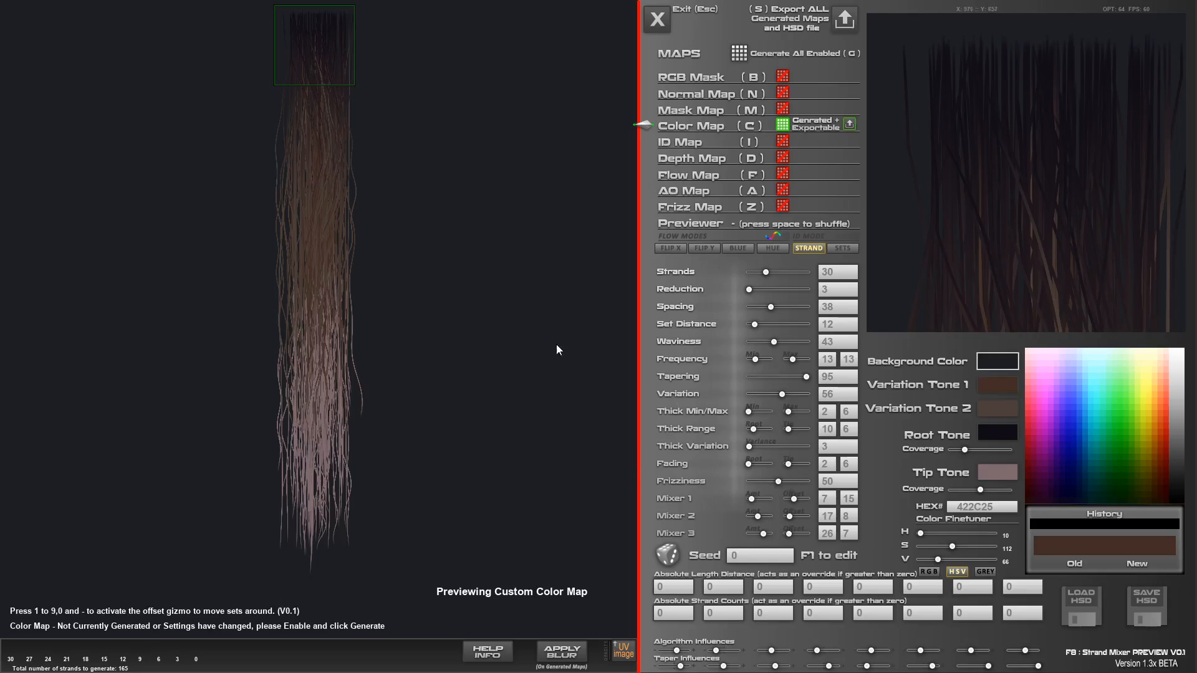
{"action": "left_click_drag", "start_coordinate": [315, 61], "coordinate": [316, 149]}
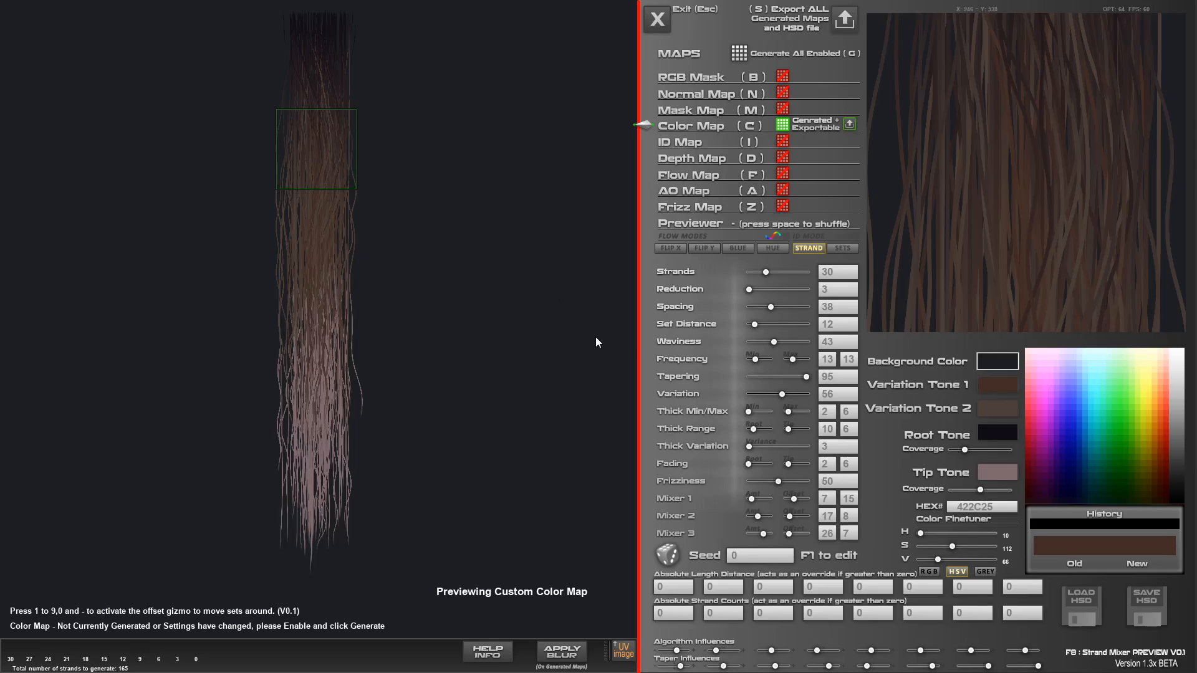
Set Frequency to 9/18 and Variation to 62, slightly increase the Root Tone coverage, and regenerate the Color Map
{"action": "left_click_drag", "start_coordinate": [773, 339], "coordinate": [786, 397]}
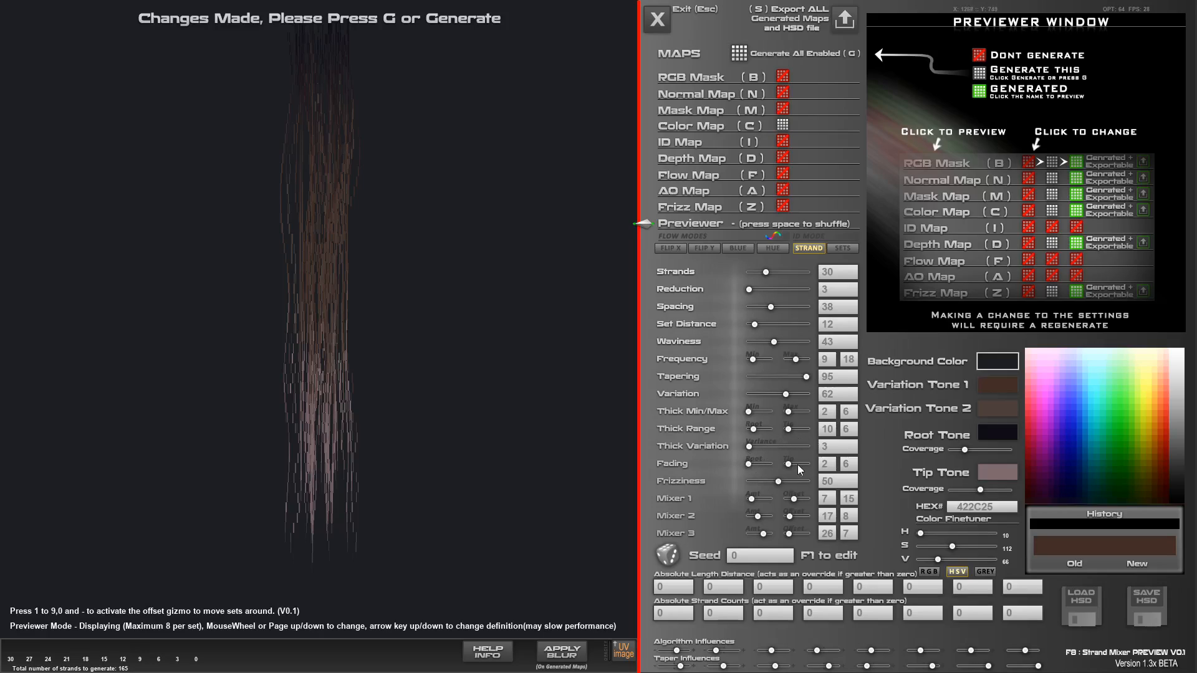
{"action": "left_click_drag", "start_coordinate": [963, 449], "coordinate": [970, 450]}
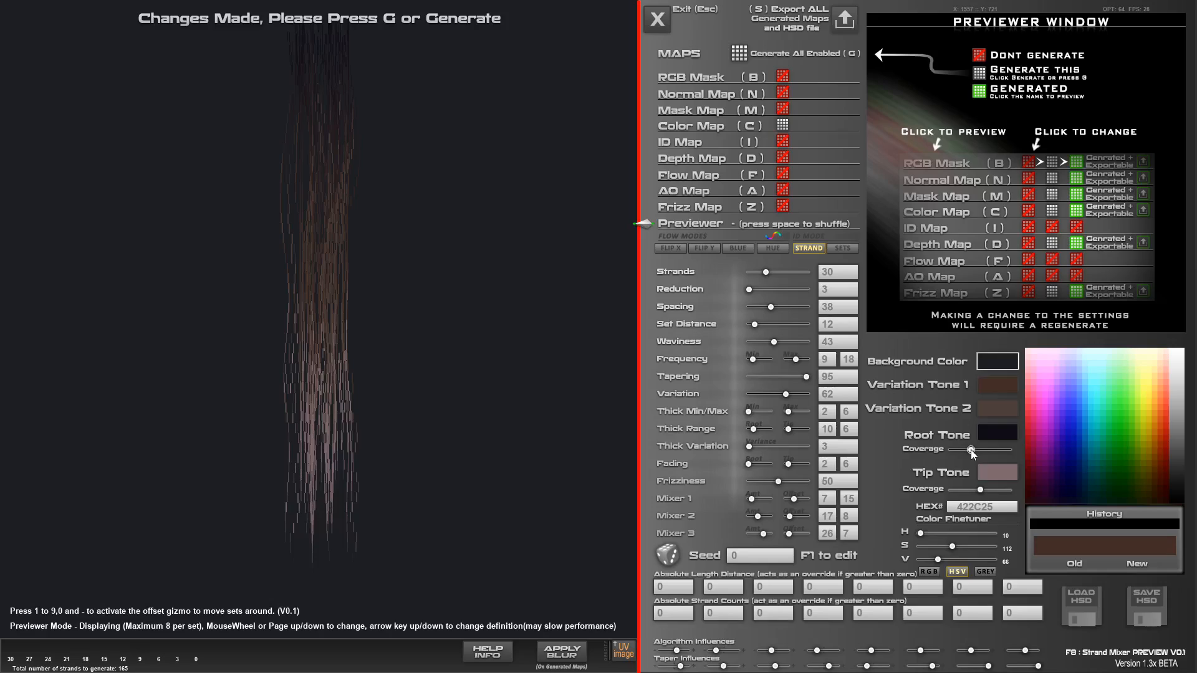
{"action": "left_click", "coordinate": [709, 125]}
{"action": "left_click", "coordinate": [740, 55]}
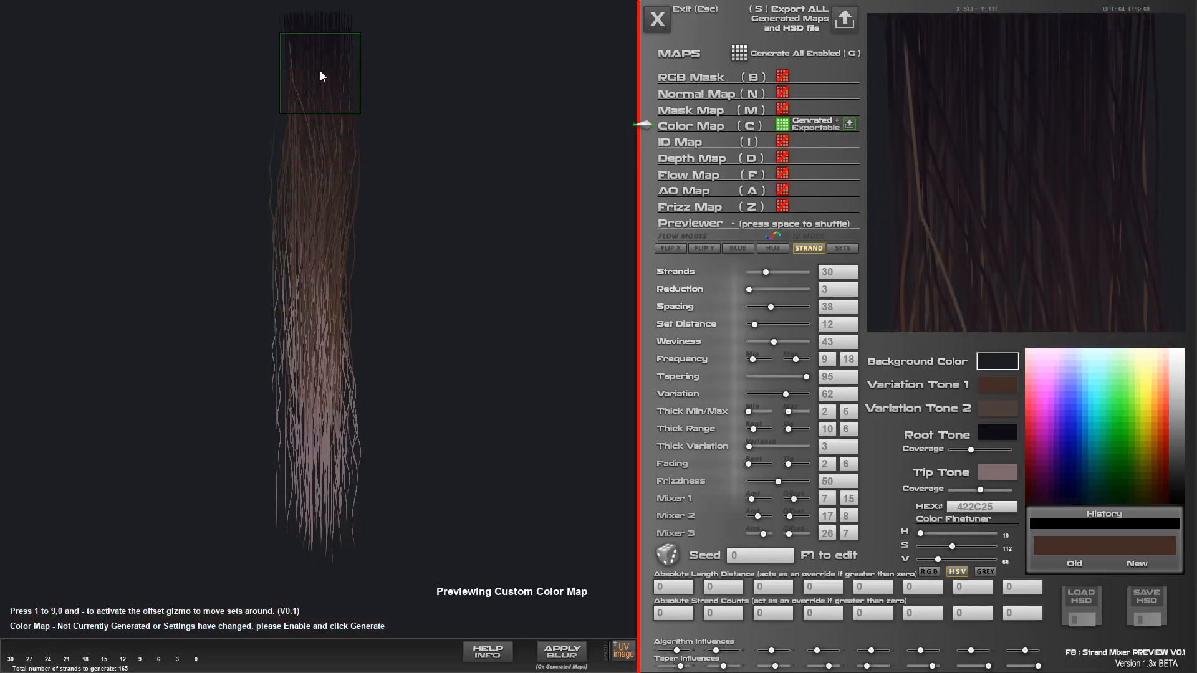
Reduce Mixer 1's second value to 5 and regenerate the Color Map
{"action": "mouse_move", "coordinate": [794, 499]}
{"action": "left_mouse_down"}
{"action": "mouse_move", "coordinate": [808, 503]}
{"action": "mouse_move", "coordinate": [787, 503]}
{"action": "left_mouse_up"}
{"action": "left_click", "coordinate": [707, 127]}
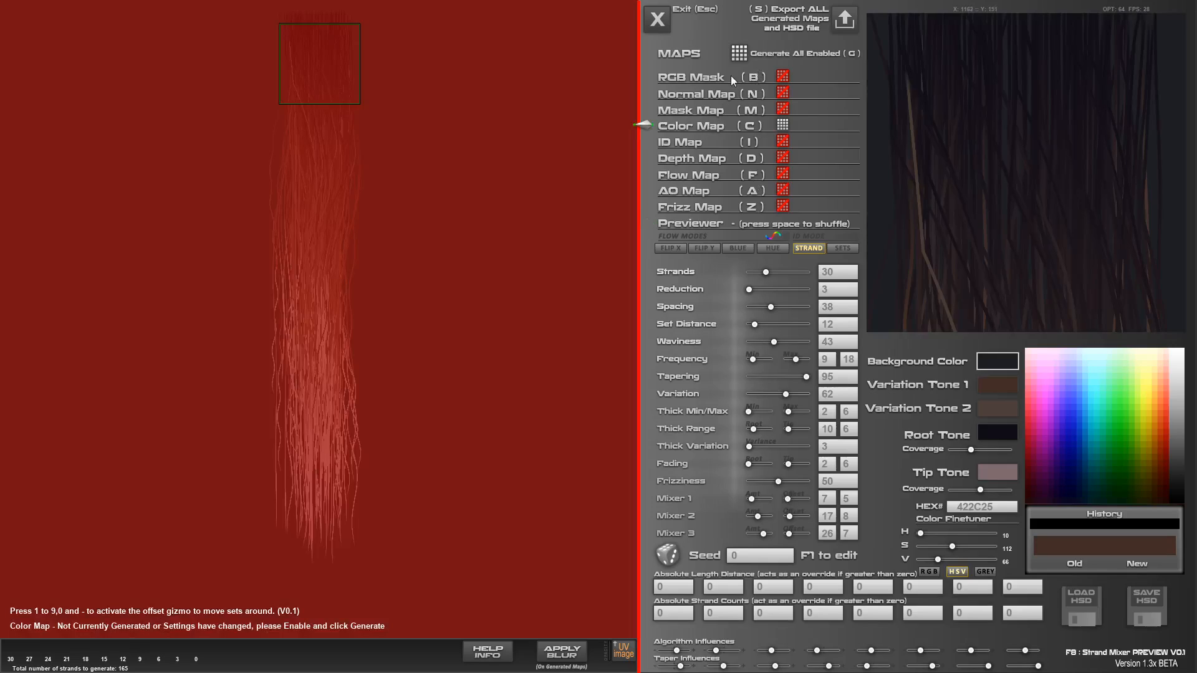
{"action": "left_click", "coordinate": [739, 56]}
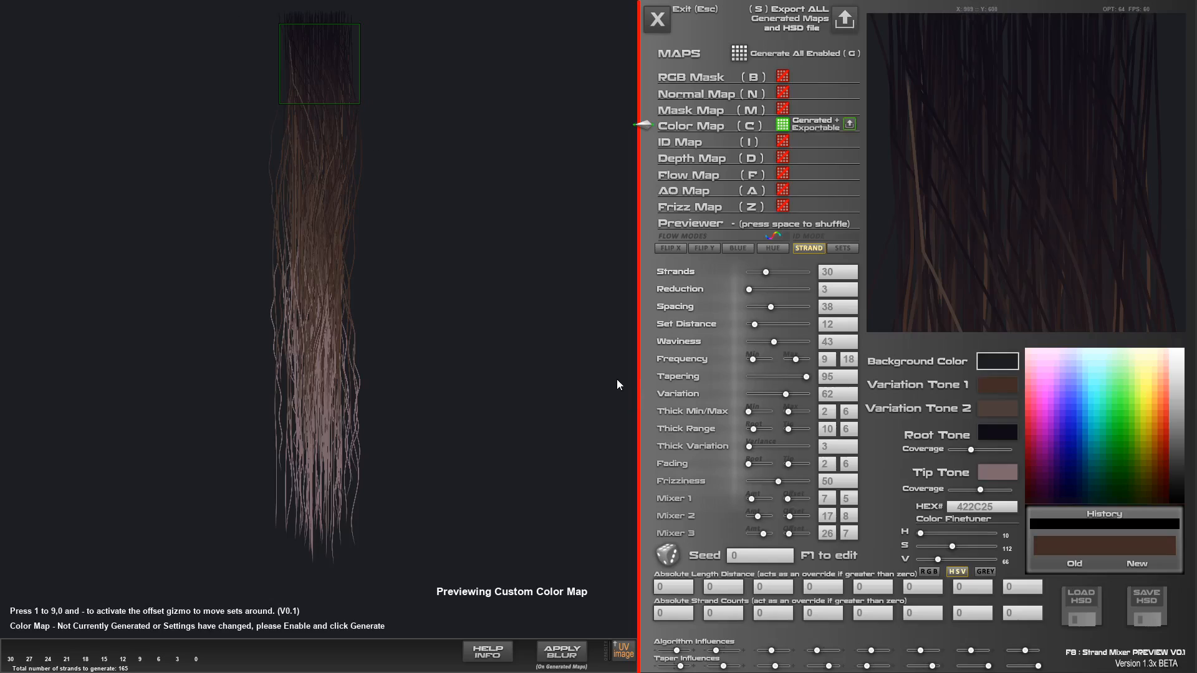
Set Mixer 1 to 5/5, Mixer 2 to 19/7 and Mixer 3 to 14/7, and check the regenerated Color Map
{"action": "left_click", "coordinate": [789, 517]}
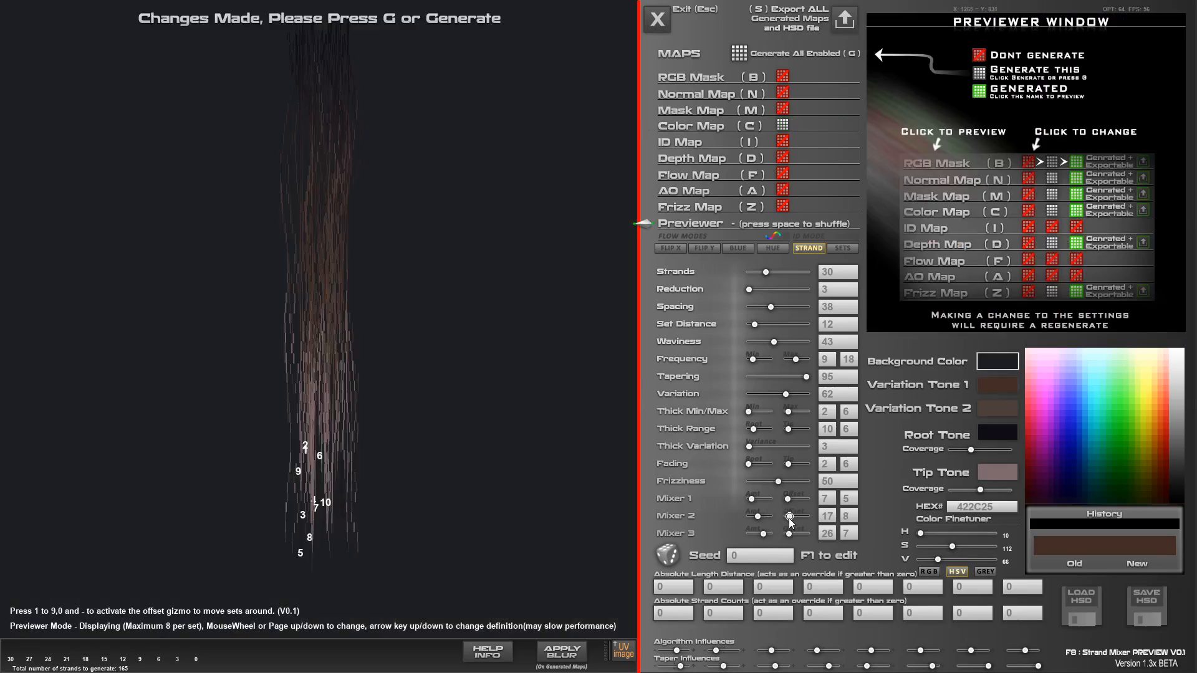
{"action": "left_click_drag", "start_coordinate": [789, 519], "coordinate": [751, 499]}
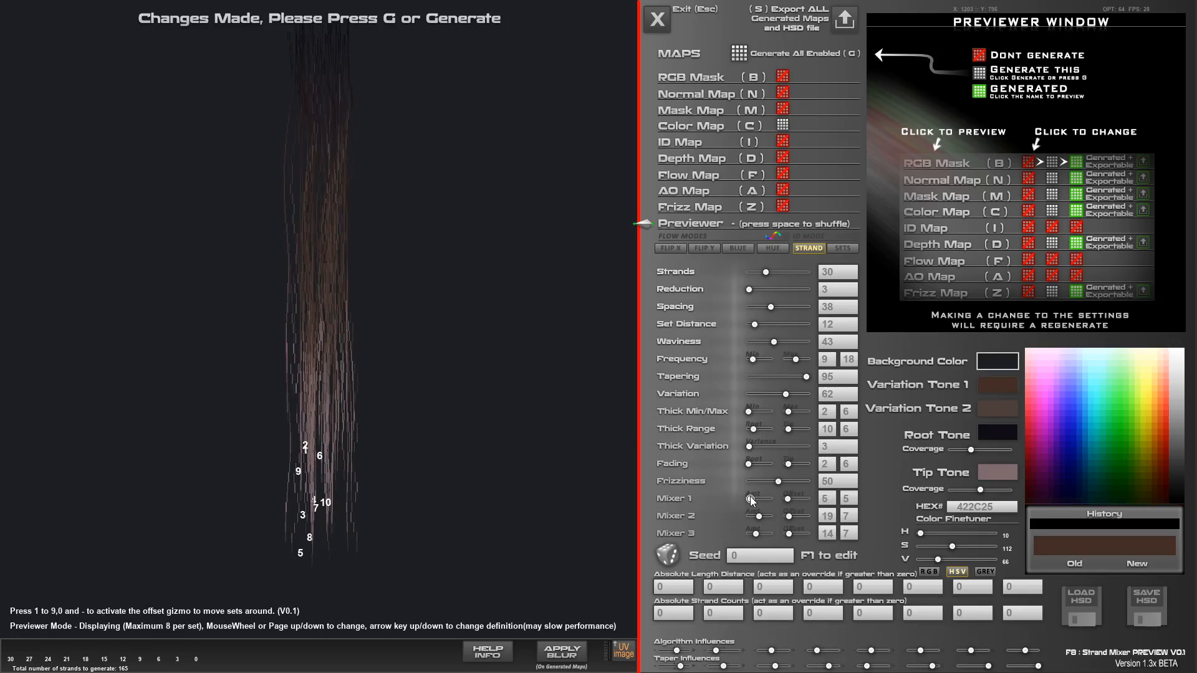
{"action": "left_click", "coordinate": [690, 125]}
{"action": "left_click", "coordinate": [737, 54]}
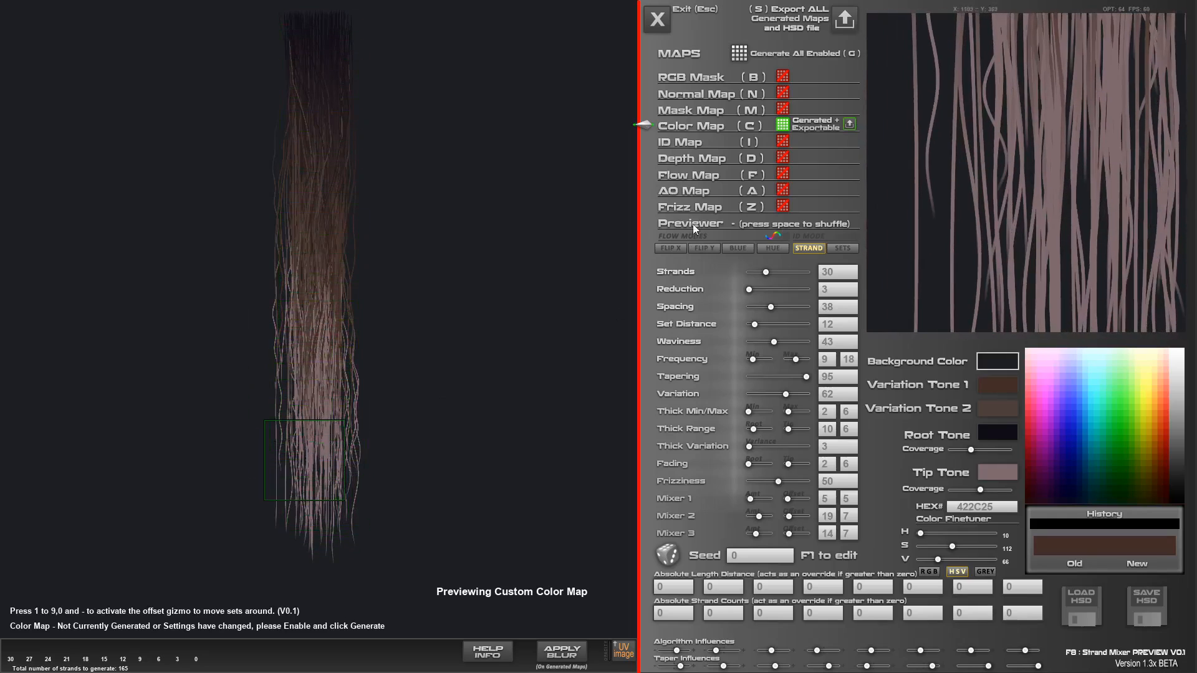
{"action": "left_click", "coordinate": [695, 223]}
{"action": "left_click", "coordinate": [695, 122]}
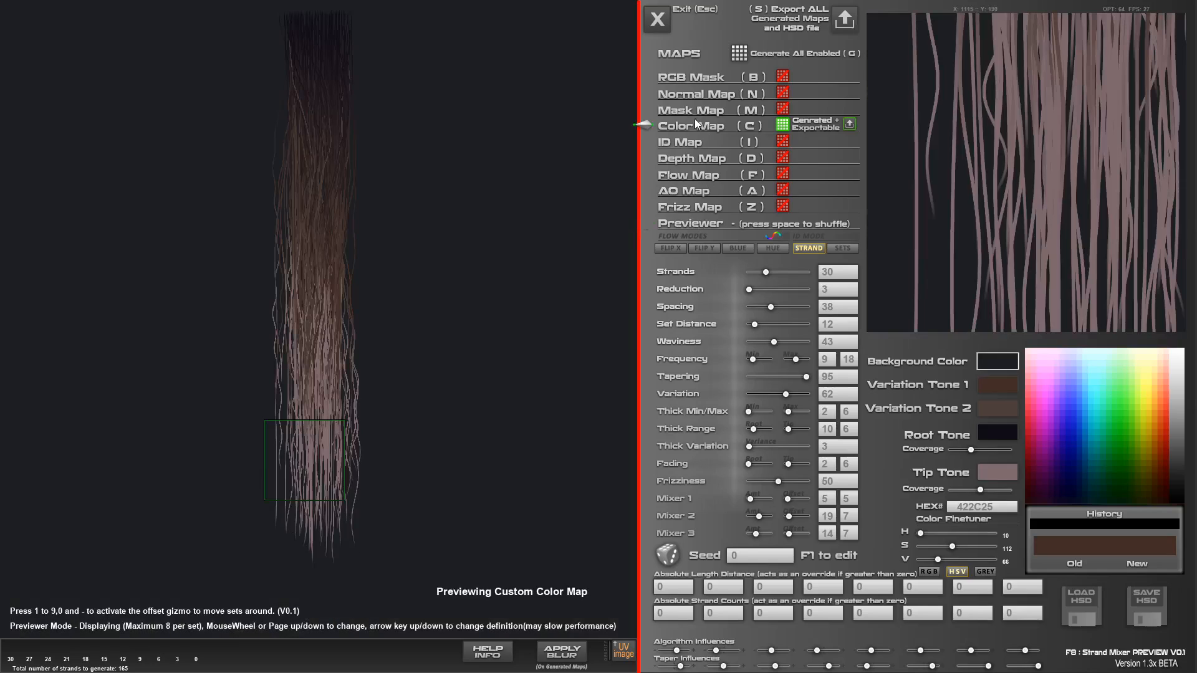
Enable and generate the remaining RGB Mask, Normal, Mask, ID, Depth, Flow, Frizz and AO maps
{"action": "left_click", "coordinate": [782, 109]}
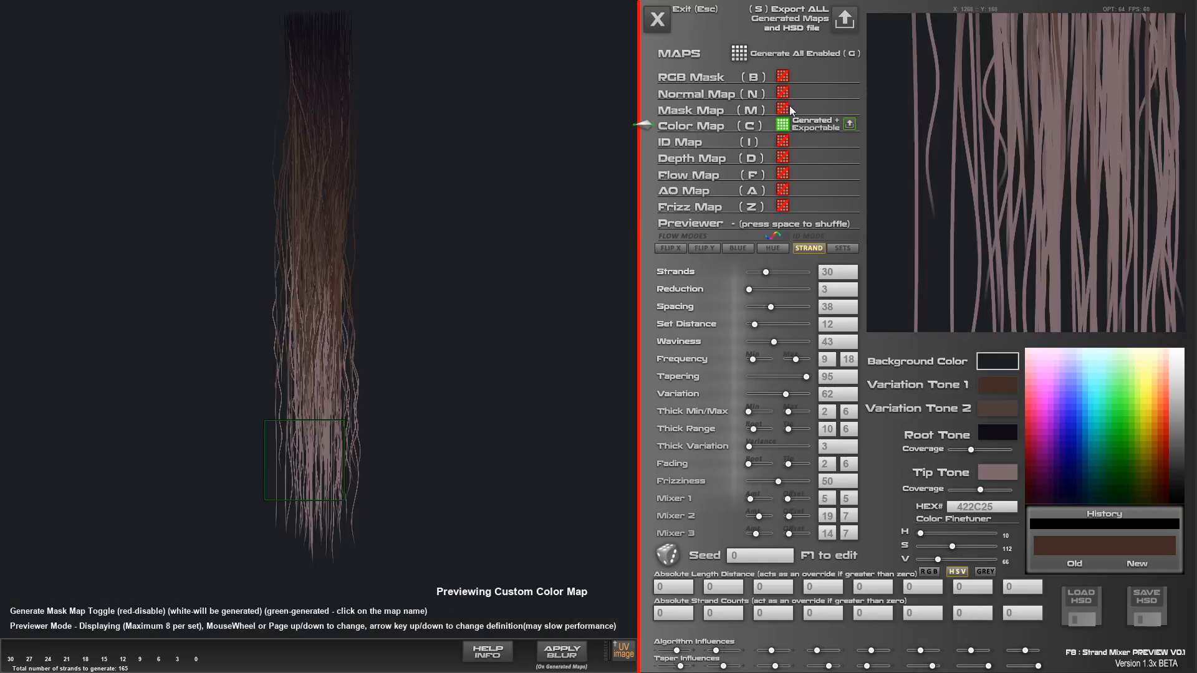
{"action": "left_click", "coordinate": [782, 92]}
{"action": "left_click", "coordinate": [782, 76]}
{"action": "left_click", "coordinate": [782, 142]}
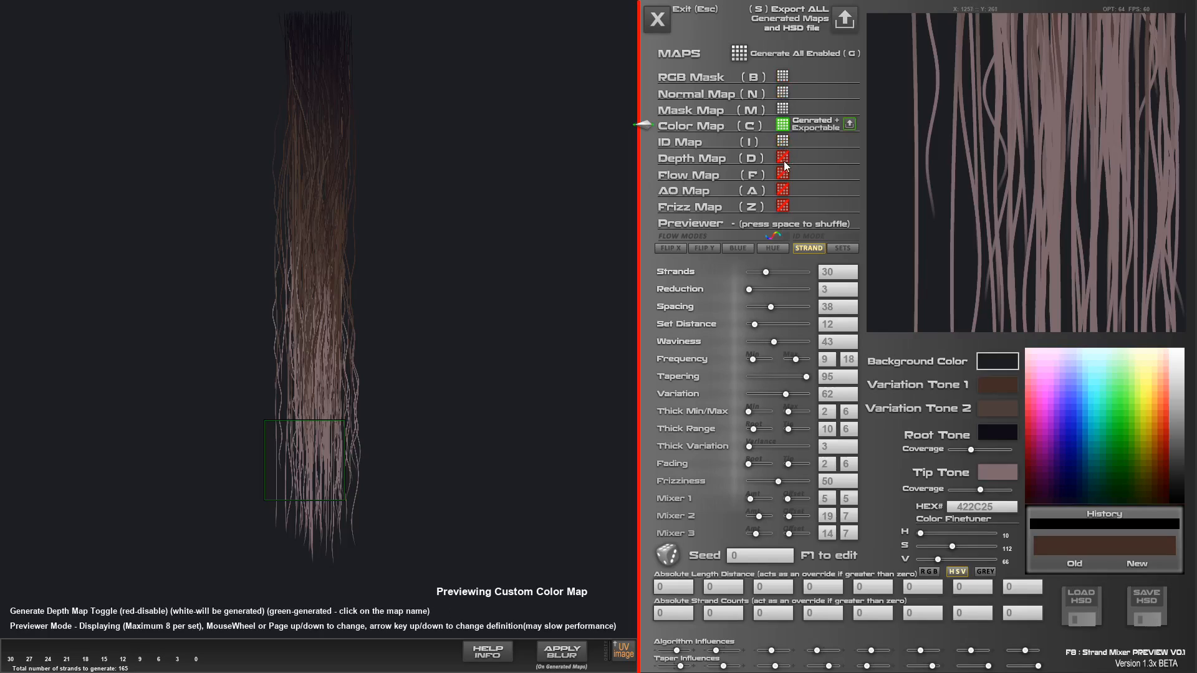
{"action": "left_click", "coordinate": [782, 157]}
{"action": "left_click", "coordinate": [782, 173]}
{"action": "left_click", "coordinate": [783, 206]}
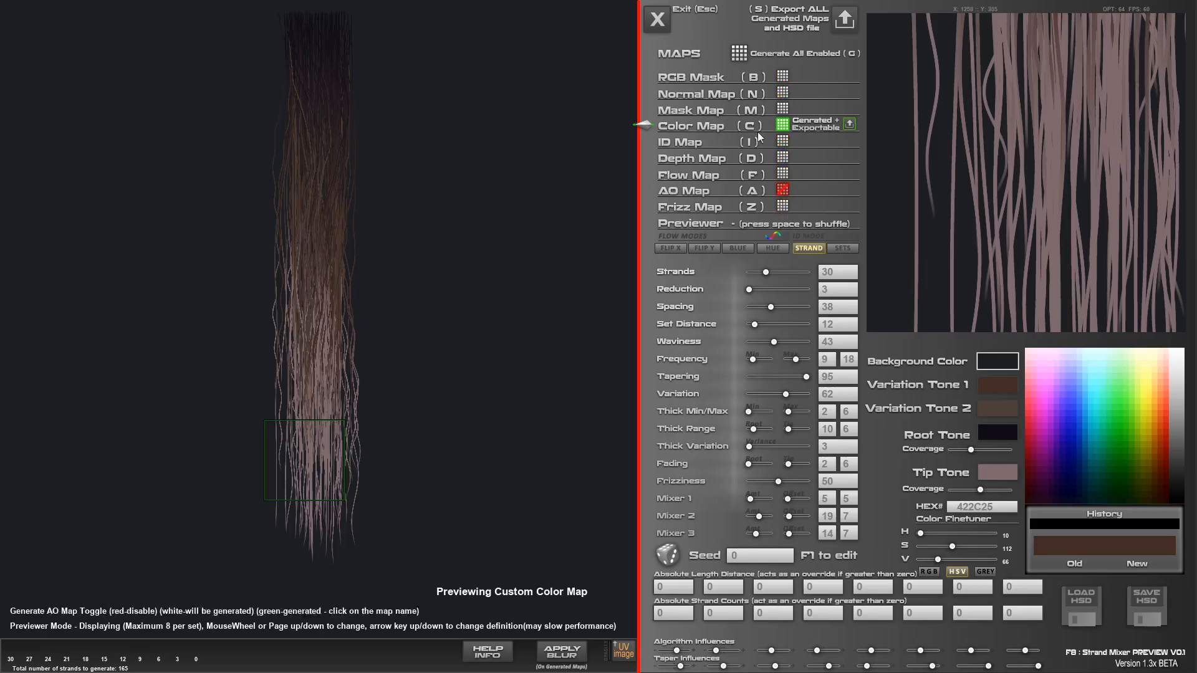
{"action": "left_click", "coordinate": [738, 54]}
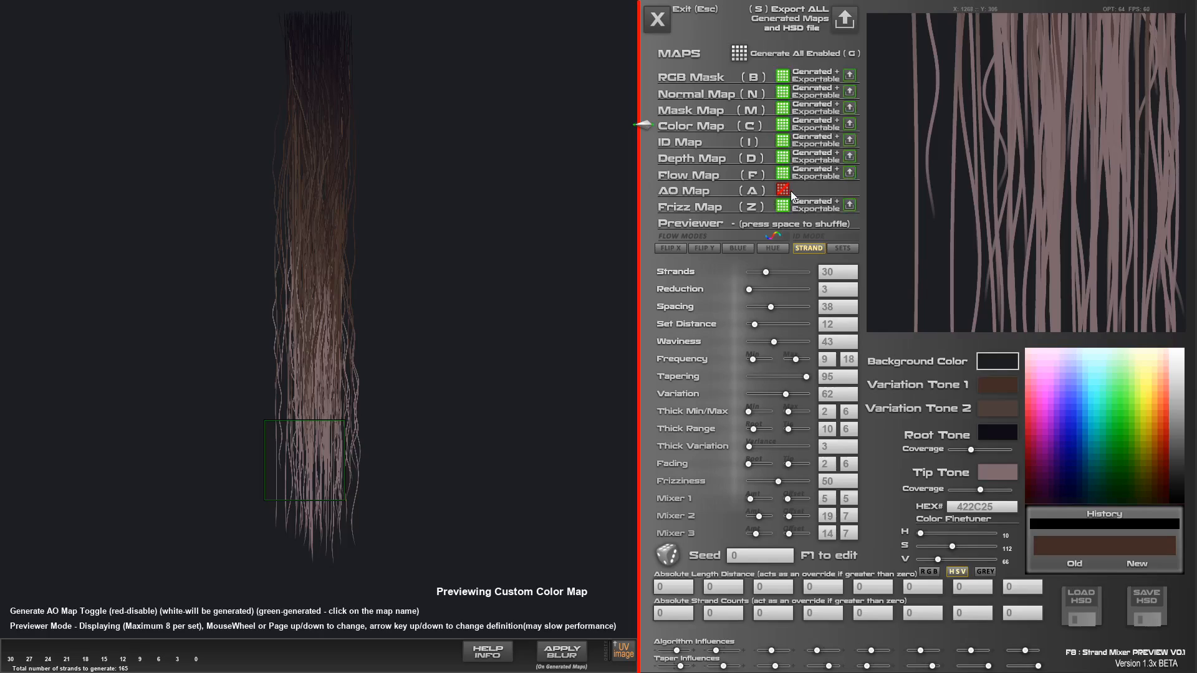
{"action": "left_click", "coordinate": [782, 189]}
{"action": "left_click", "coordinate": [742, 55]}
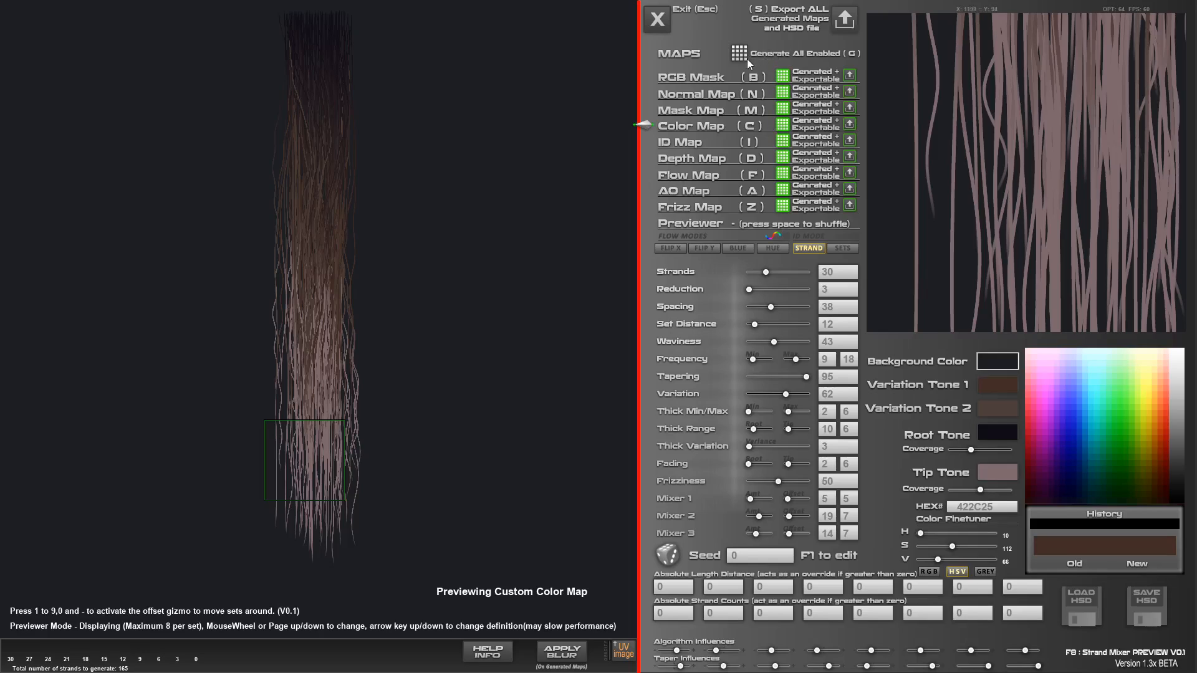
Export all generated maps and the HSD file as HSD_Set2_Mid into the HSDDemo folder, and exit the generator
{"action": "left_click", "coordinate": [845, 21]}
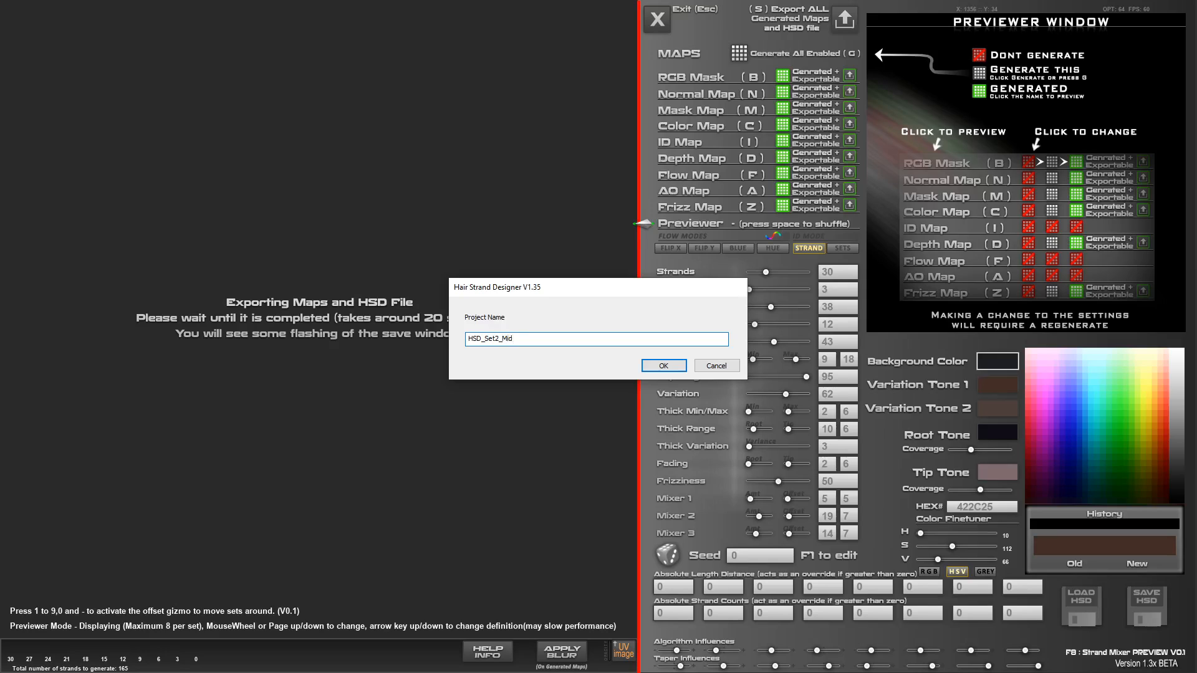
{"action": "left_click", "coordinate": [682, 363]}
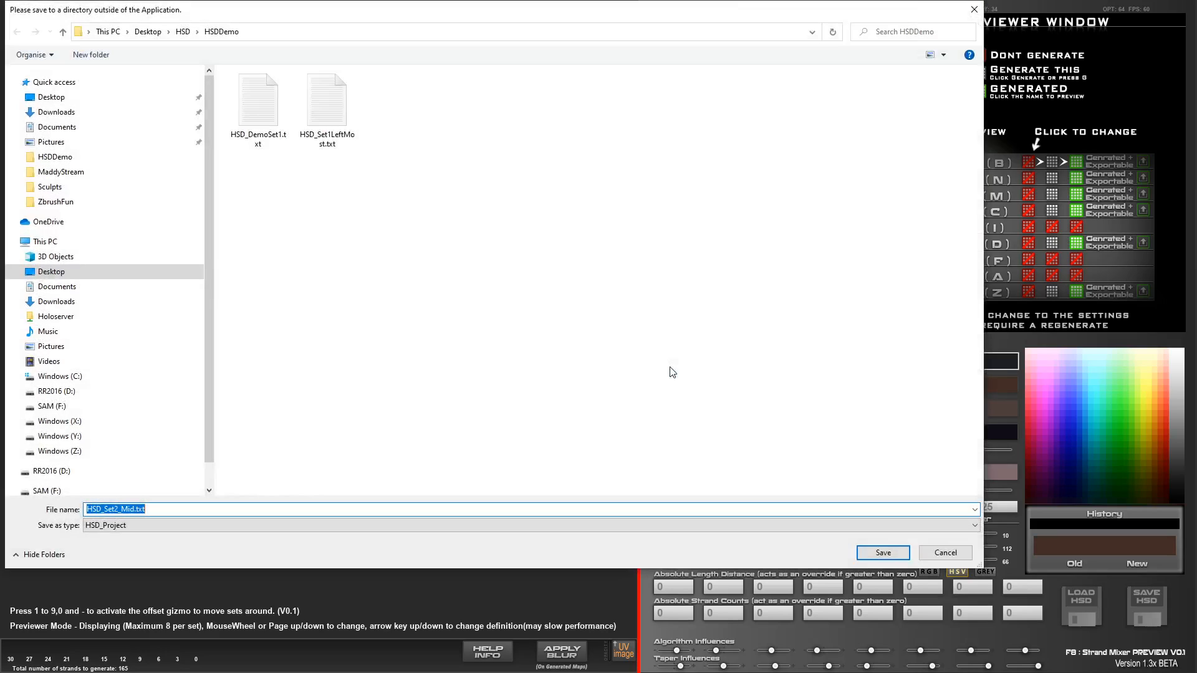
{"action": "left_click", "coordinate": [865, 550]}
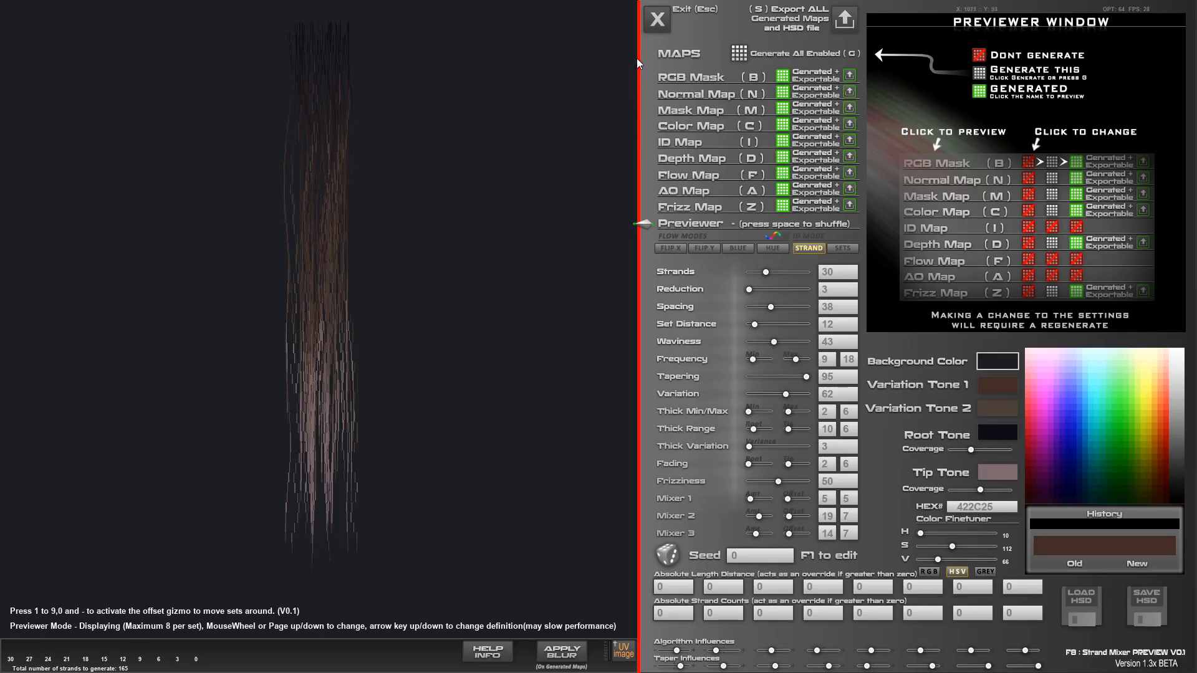
{"action": "left_click", "coordinate": [655, 20]}
Switch to Photoshop and open COLOR_Set1Guide.png, HSD_Set1LeftMost_Mask.png, HSD_Set2_Mid_Color.png and HSD_Set2_Mid_Mask.png from the HSDDemo folder
{"action": "left_click", "coordinate": [441, 664]}
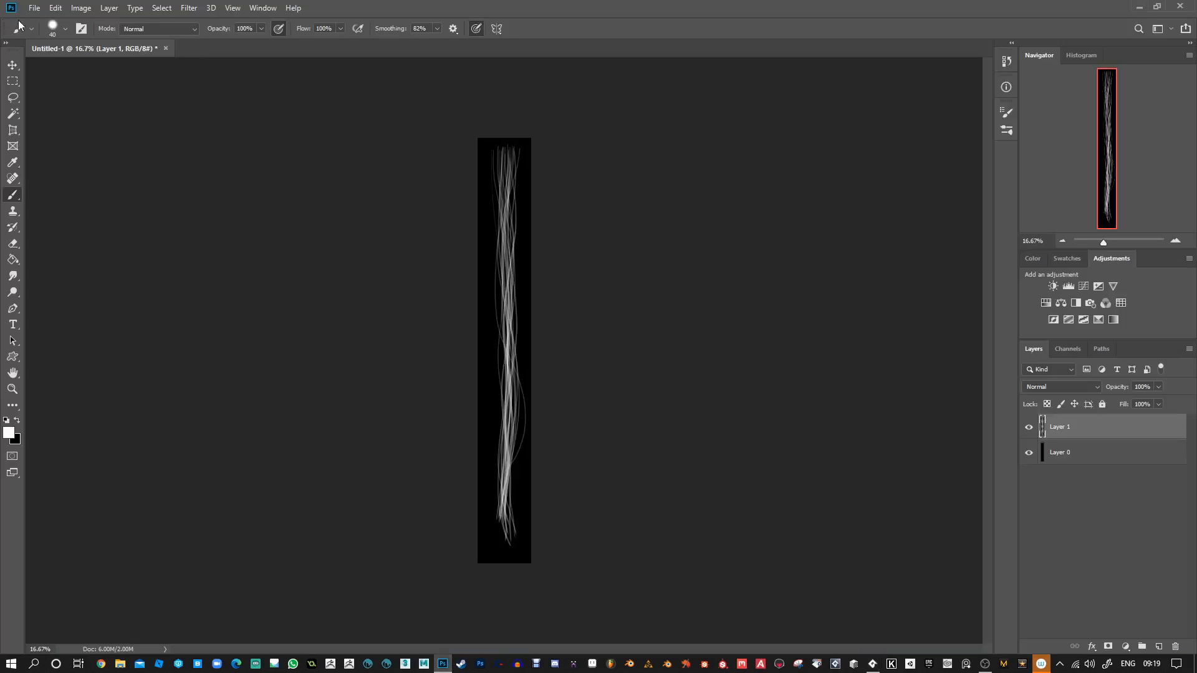
{"action": "left_click", "coordinate": [34, 8]}
{"action": "left_click", "coordinate": [46, 32]}
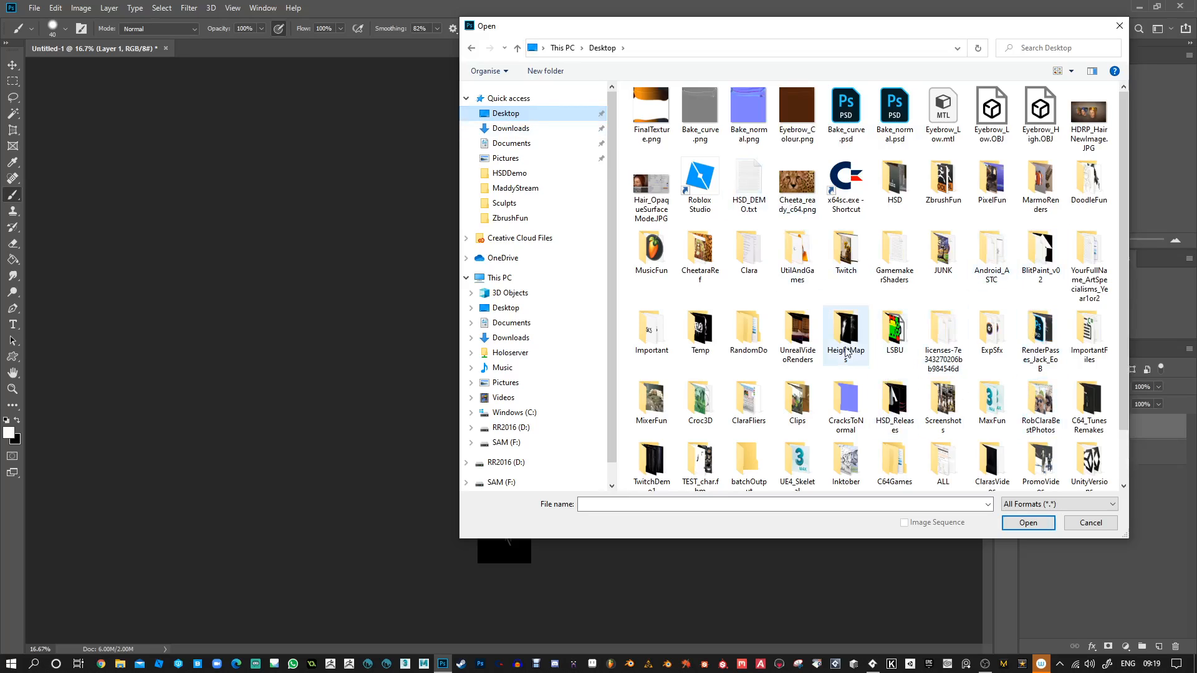
{"action": "double_click", "coordinate": [894, 189]}
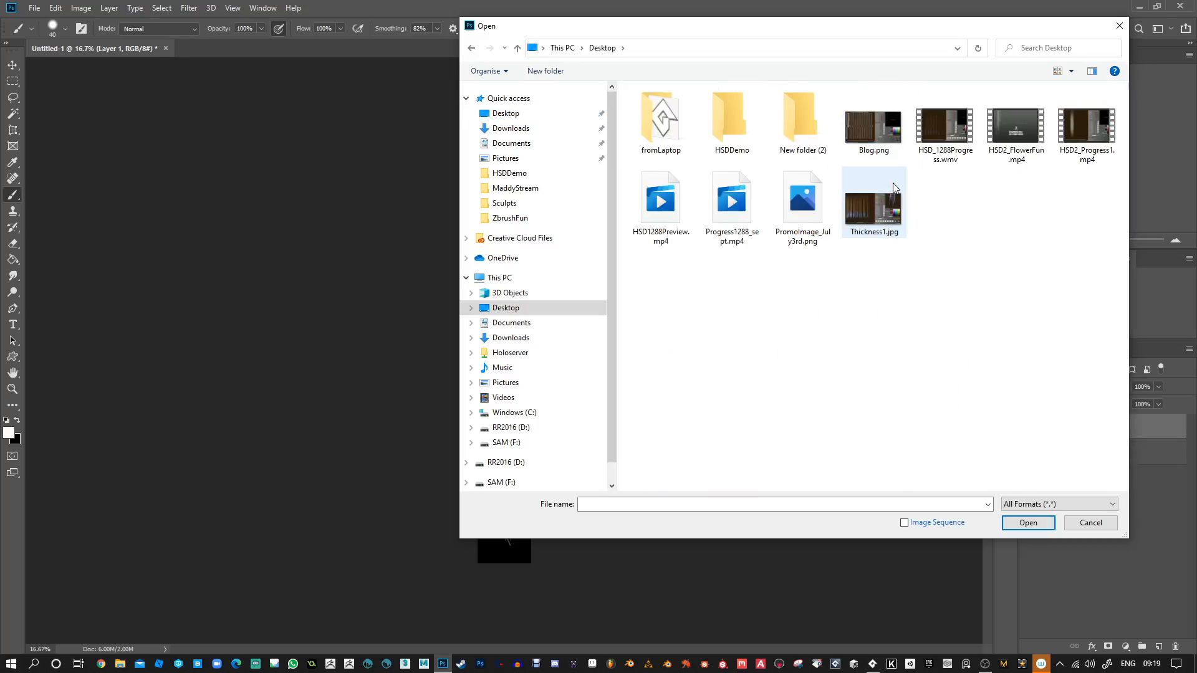
{"action": "left_click", "coordinate": [738, 125]}
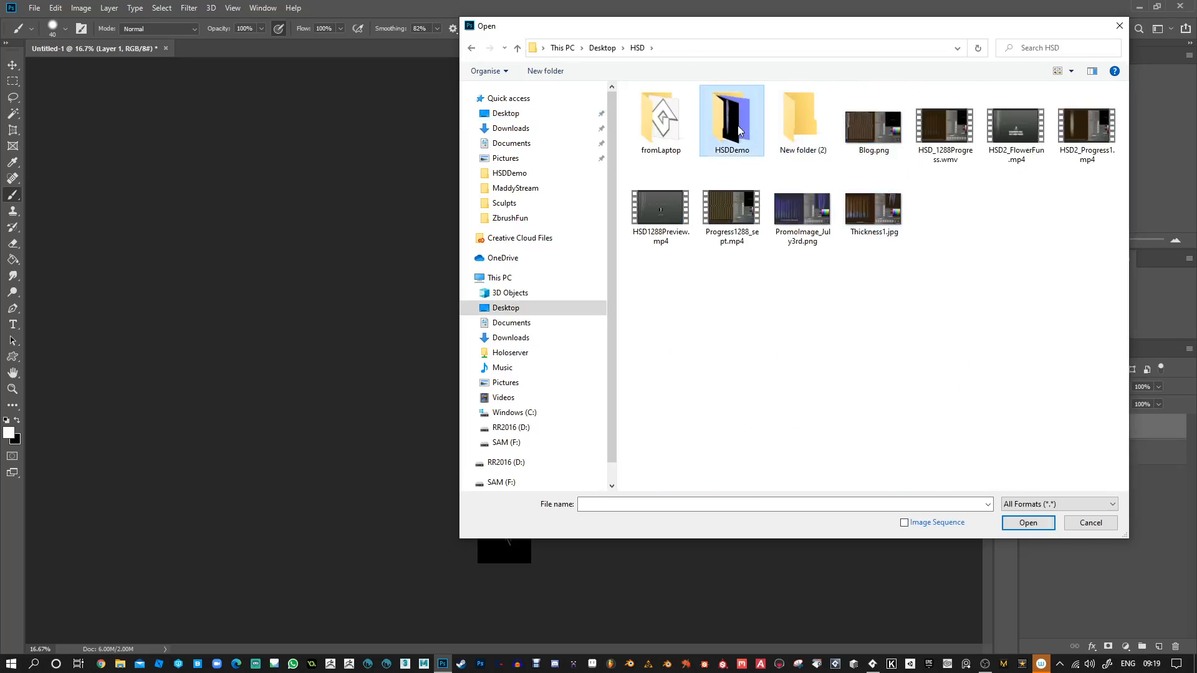
{"action": "double_click", "coordinate": [738, 125]}
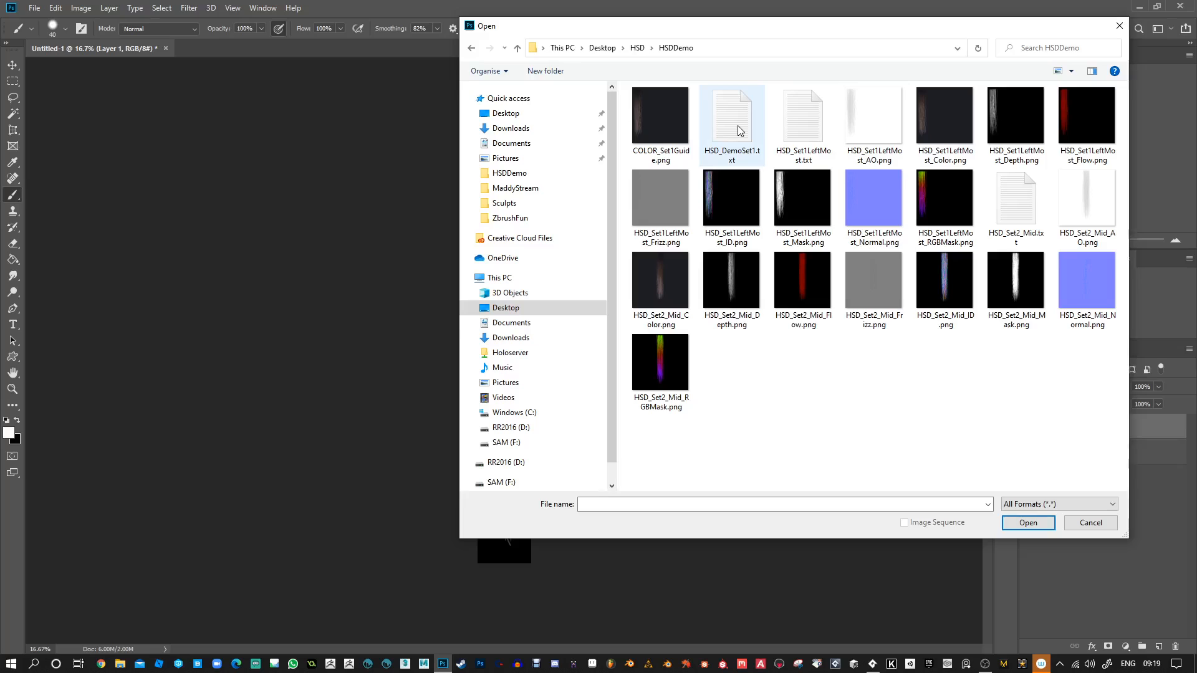
{"action": "left_click", "coordinate": [668, 122]}
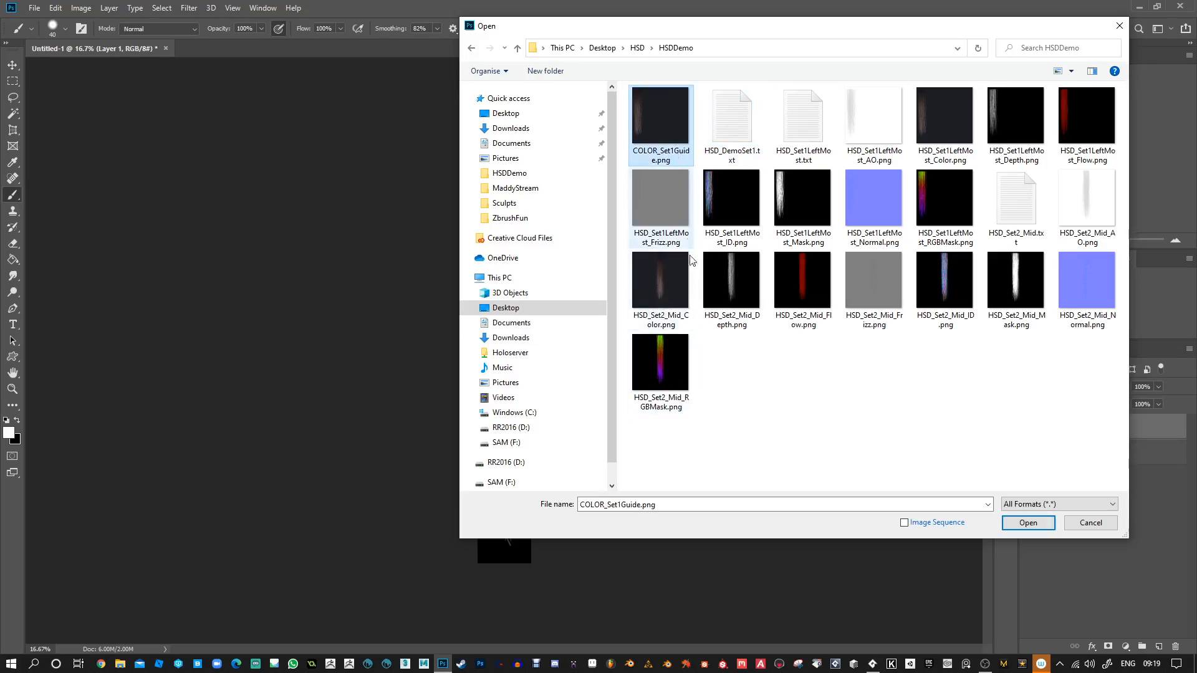
{"action": "left_click", "coordinate": [679, 286], "text": "ctrl"}
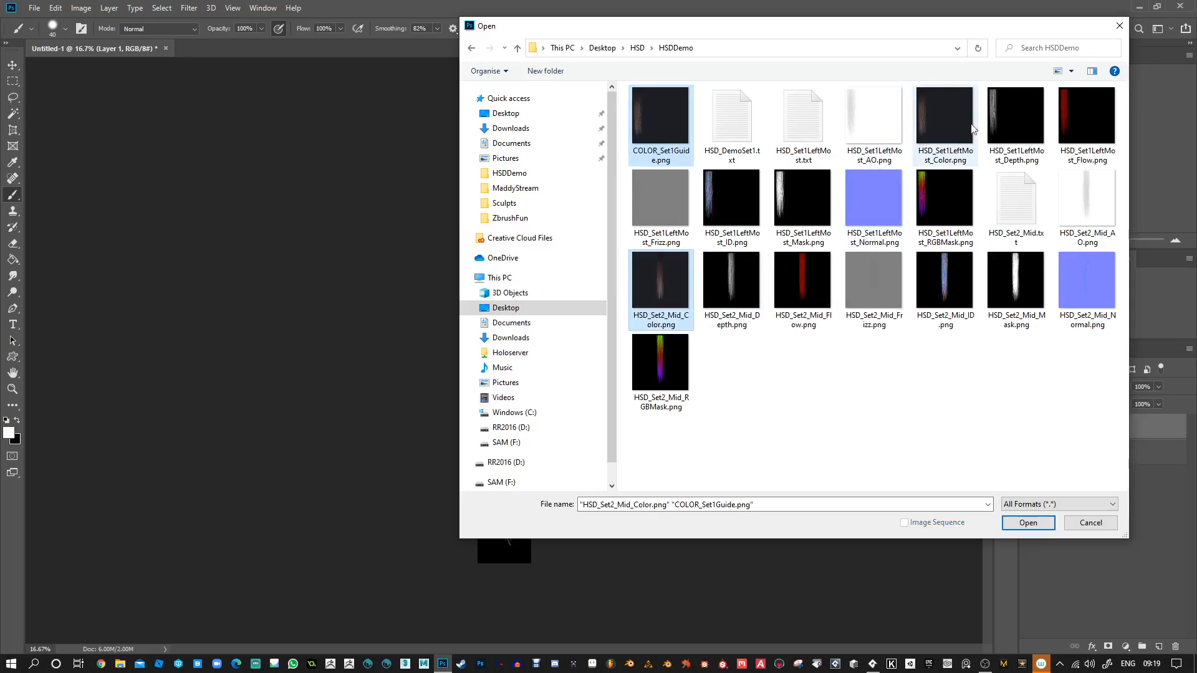
{"action": "left_click", "coordinate": [813, 198], "text": "ctrl"}
{"action": "left_click", "coordinate": [1016, 290], "text": "ctrl"}
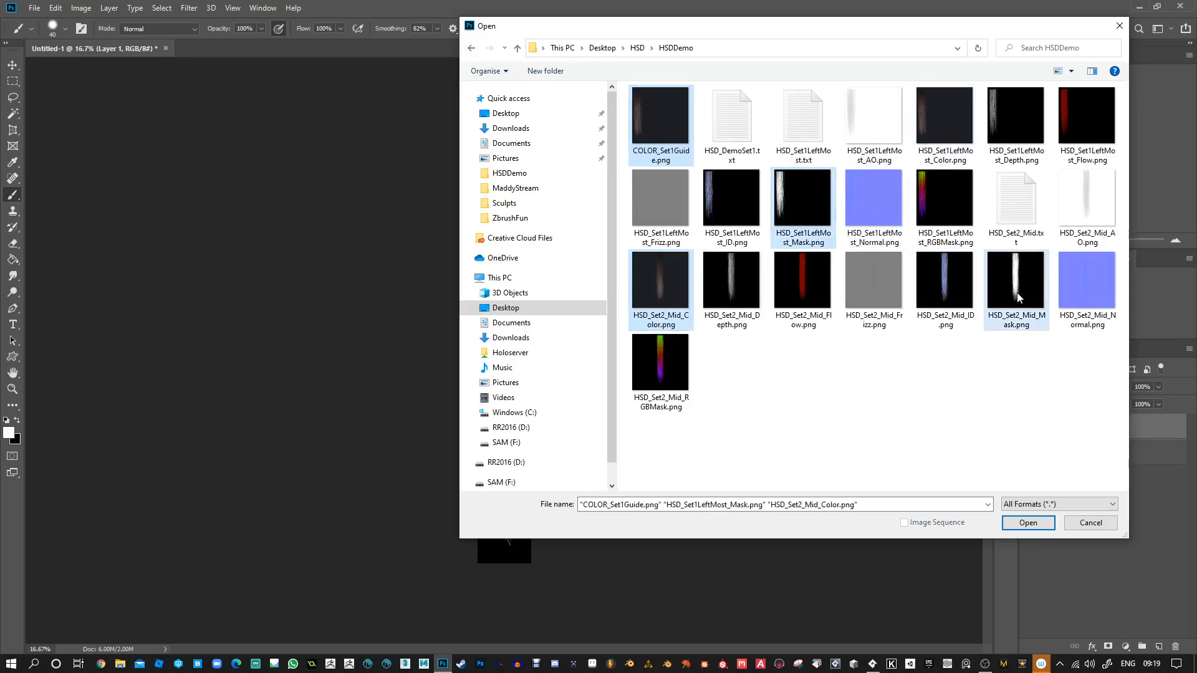
{"action": "left_click", "coordinate": [1022, 523]}
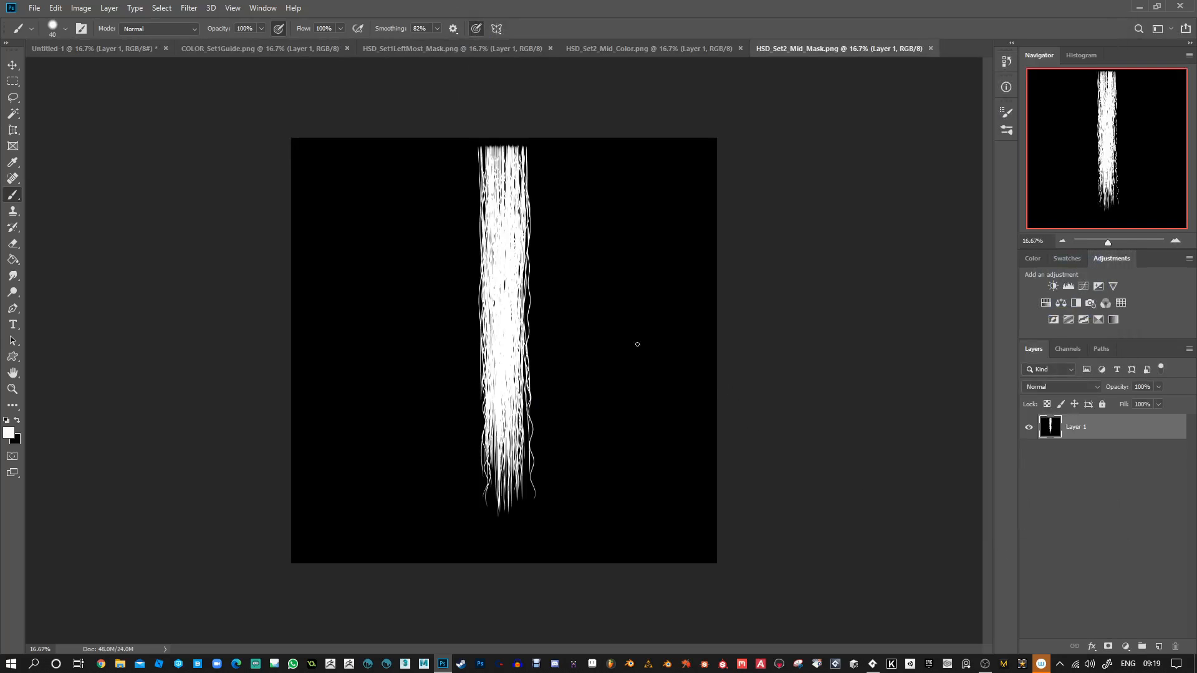
Paste the HSD_Set2_Mid_Mask and HSD_Set1LeftMost_Mask images as new layers into HSD_Set2_Mid_Color.png
{"action": "left_click", "coordinate": [681, 50]}
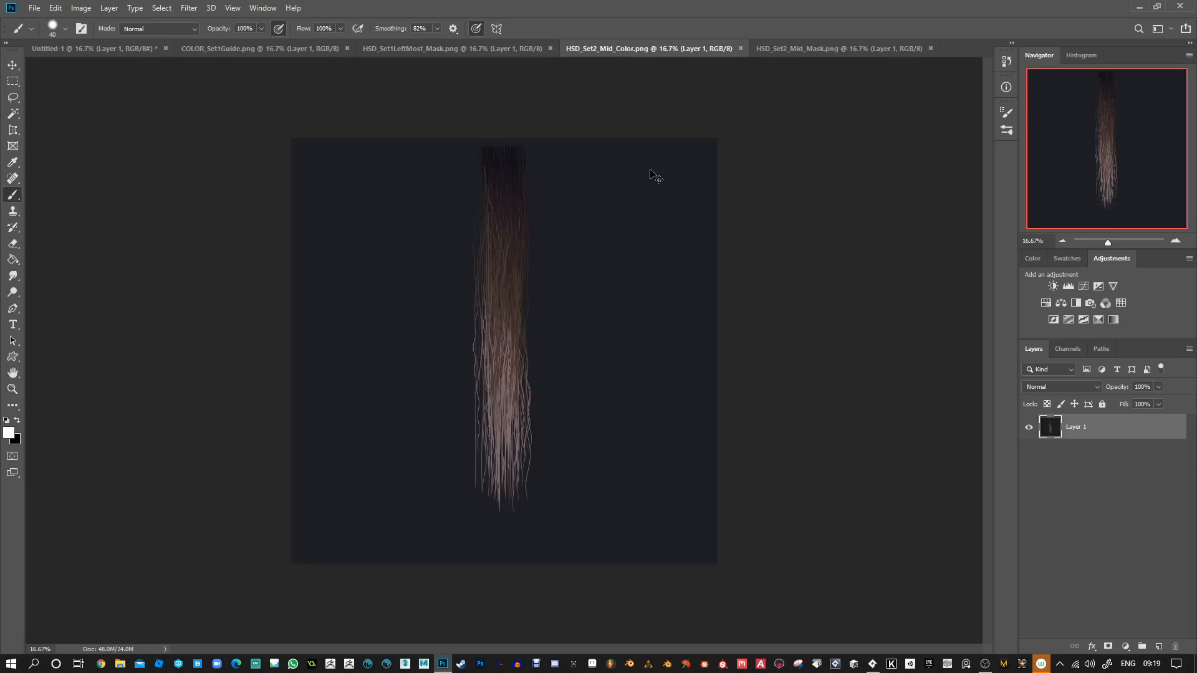
{"action": "key", "text": "ctrl+v"}
{"action": "left_click", "coordinate": [420, 48]}
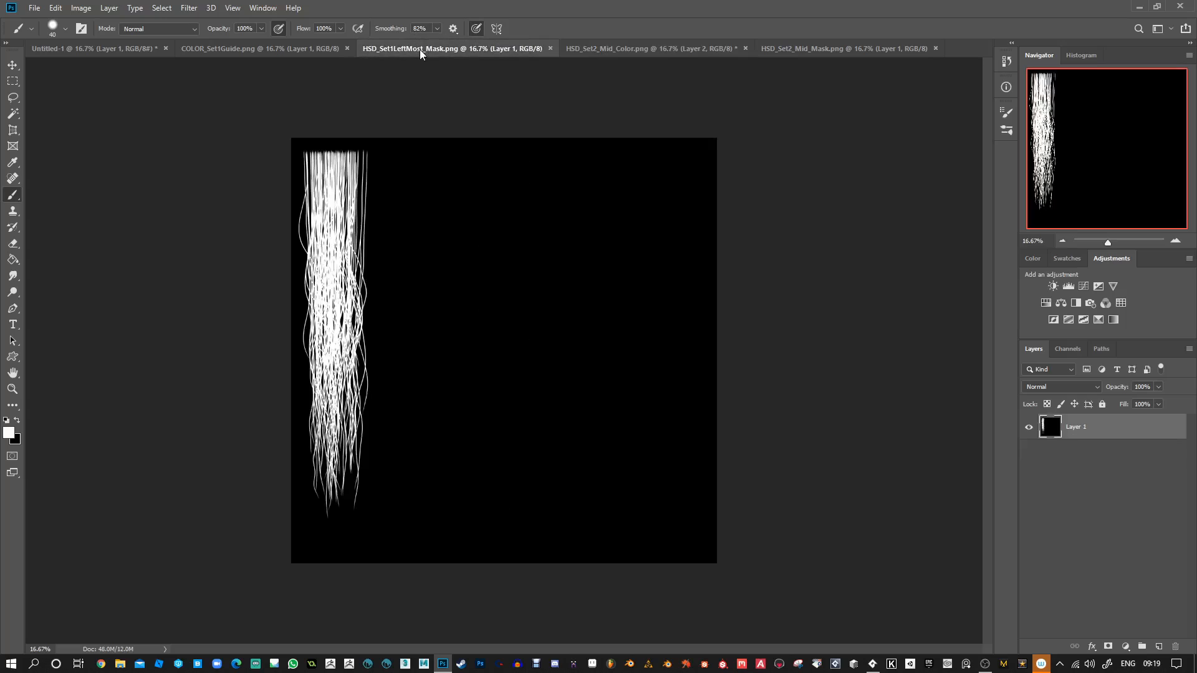
{"action": "left_click", "coordinate": [588, 47]}
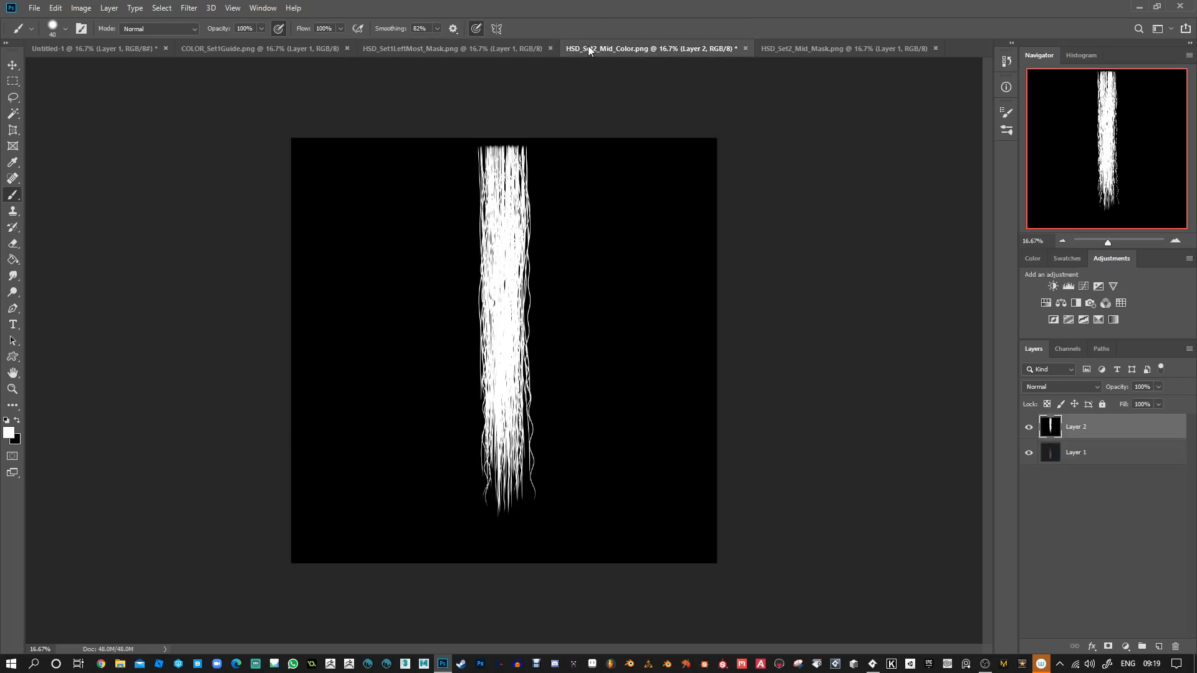
{"action": "key", "text": "ctrl+v"}
Copy the whole COLOR_Set1Guide image and paste it as a new layer in HSD_Set2_Mid_Color.png
{"action": "left_click", "coordinate": [398, 48]}
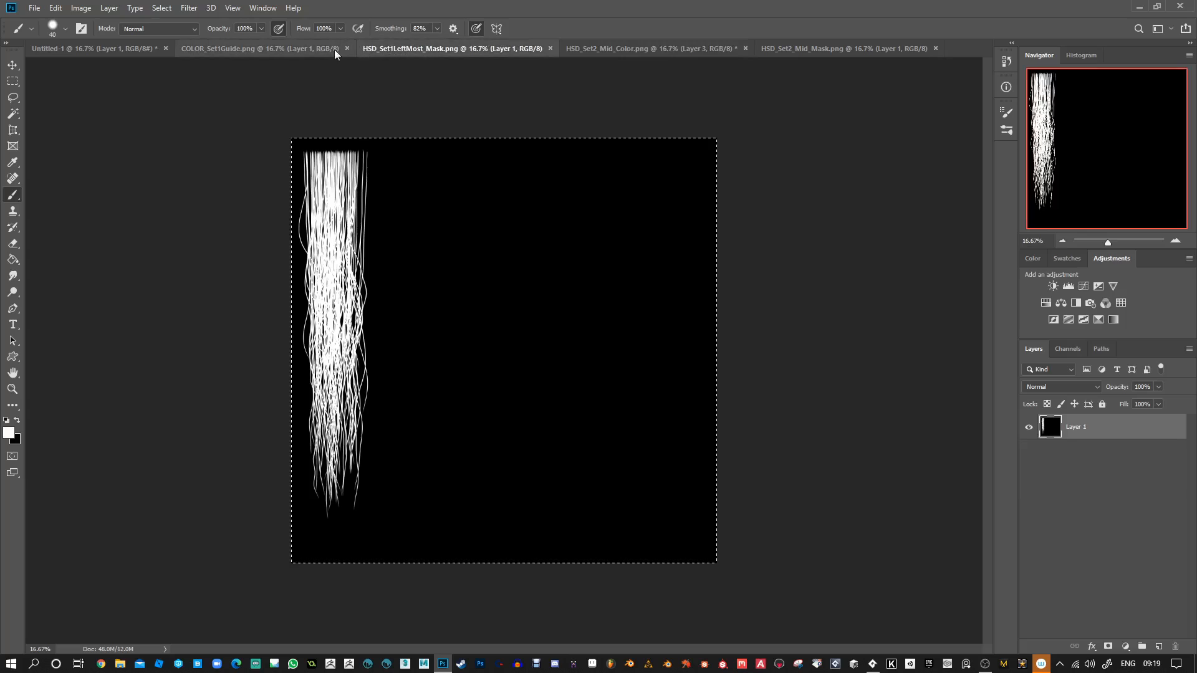
{"action": "left_click", "coordinate": [309, 49]}
{"action": "key", "text": "ctrl+a"}
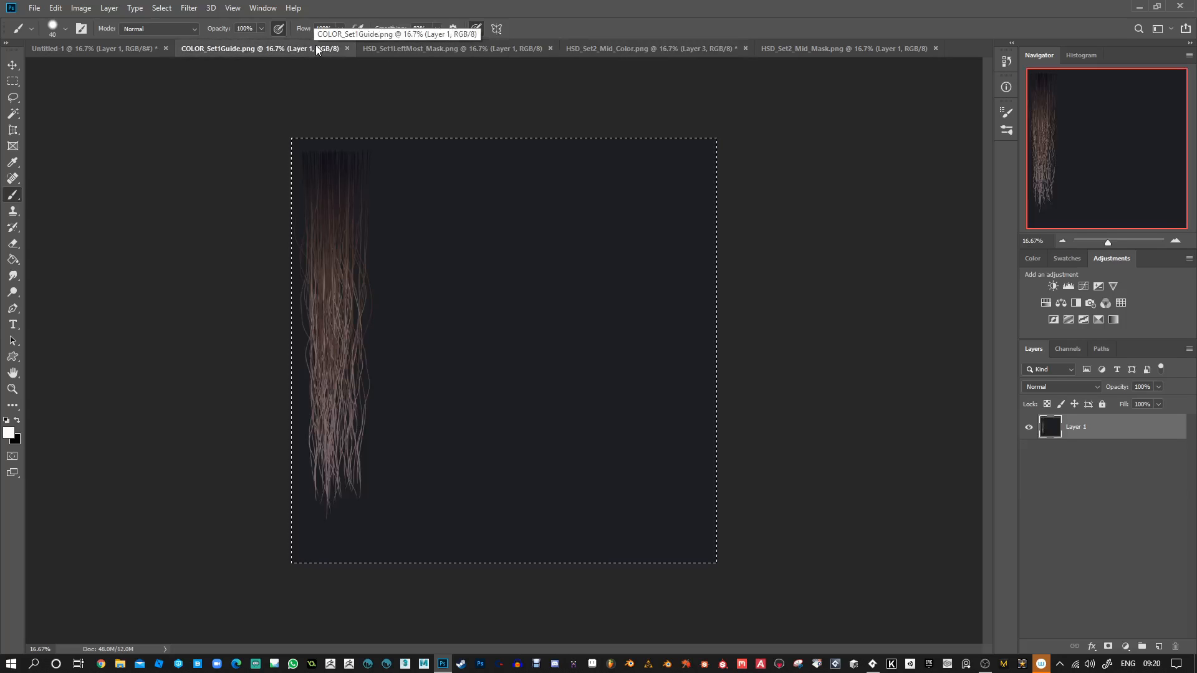
{"action": "left_click", "coordinate": [473, 48]}
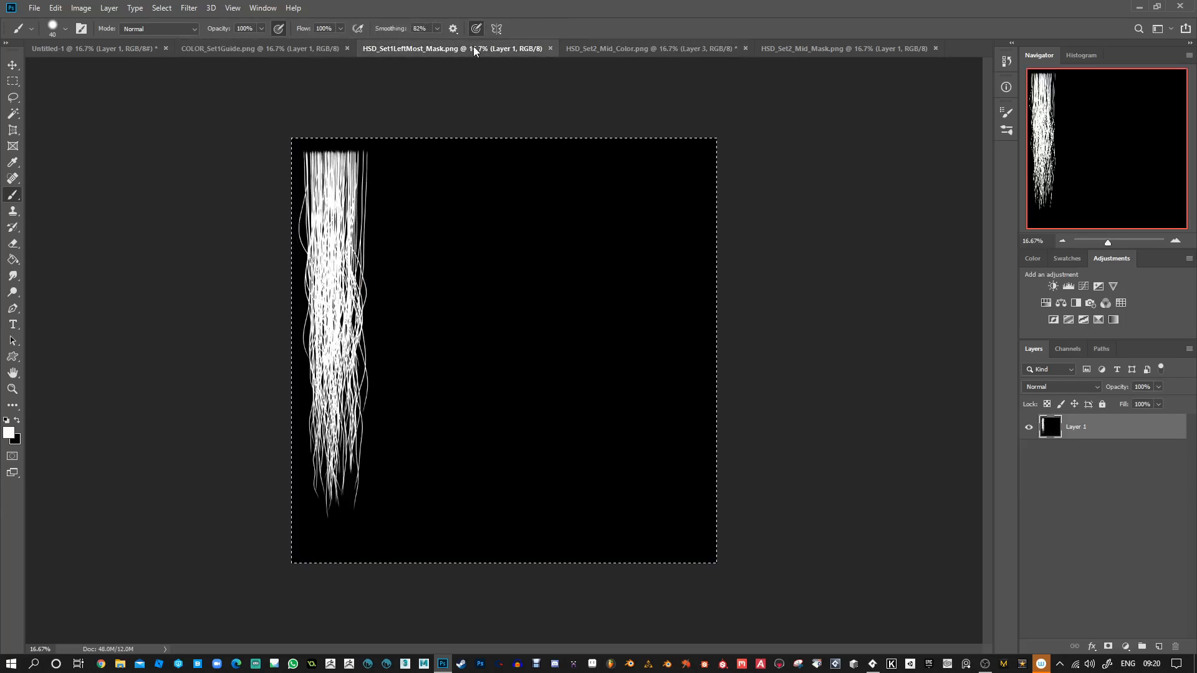
{"action": "left_click", "coordinate": [587, 53]}
{"action": "key", "text": "ctrl+v"}
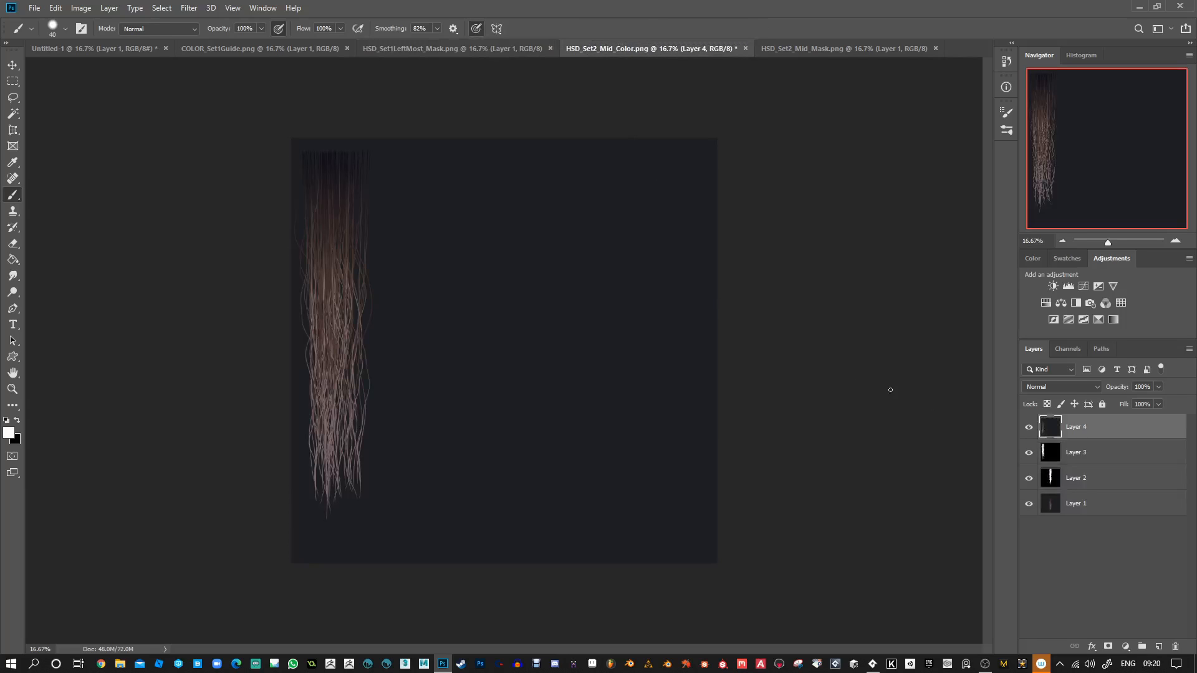
Add a layer mask to Layer 4, paste the Layer 3 strand mask into it, and hide Layer 3
{"action": "left_click", "coordinate": [1108, 646]}
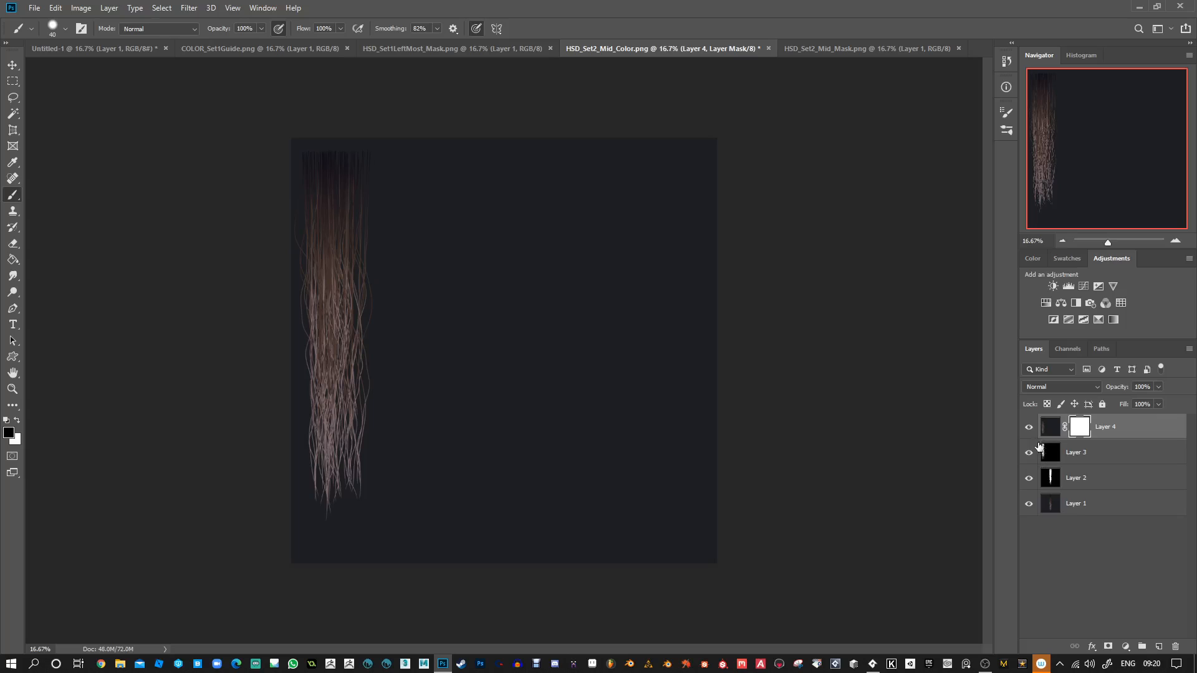
{"action": "left_click", "coordinate": [1052, 458]}
{"action": "key", "text": "ctrl+a"}
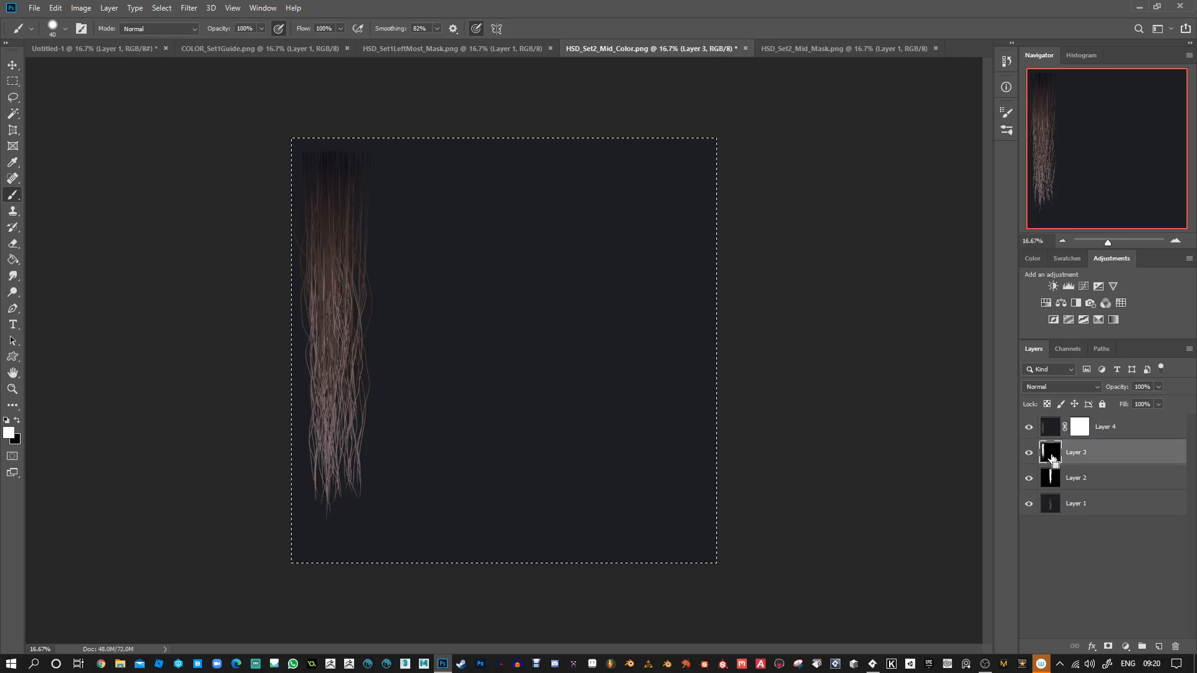
{"action": "left_click", "coordinate": [1081, 433]}
{"action": "left_click", "coordinate": [1081, 433], "text": "alt"}
{"action": "key", "text": "ctrl+v"}
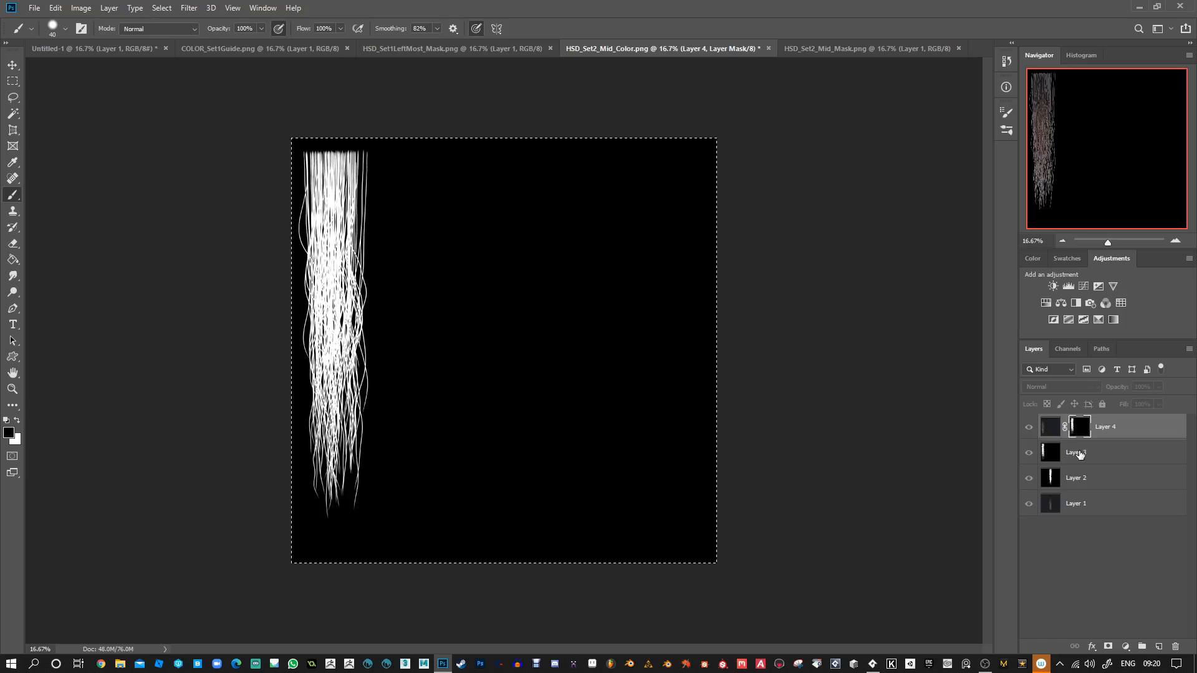
{"action": "left_click", "coordinate": [1081, 452]}
{"action": "left_click", "coordinate": [1028, 453]}
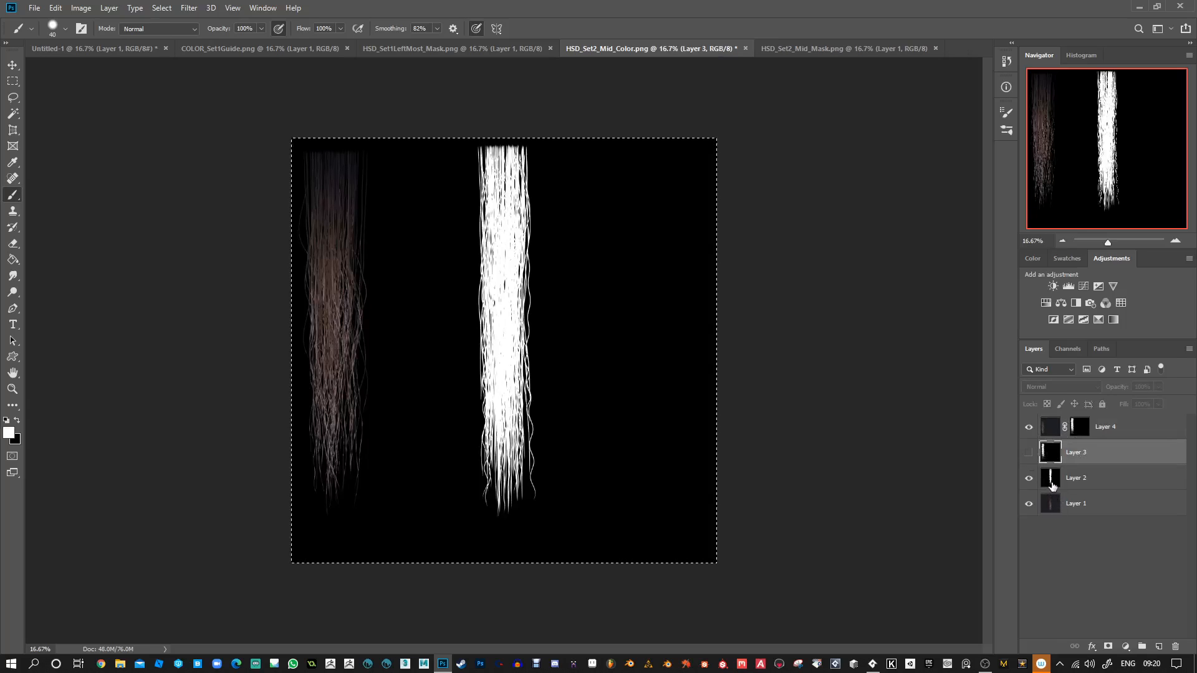
Add a layer mask to Layer 1 from the Layer 2 strand mask and move Layer 1 to the top of the stack
{"action": "left_click", "coordinate": [1054, 485]}
{"action": "left_click", "coordinate": [1066, 505]}
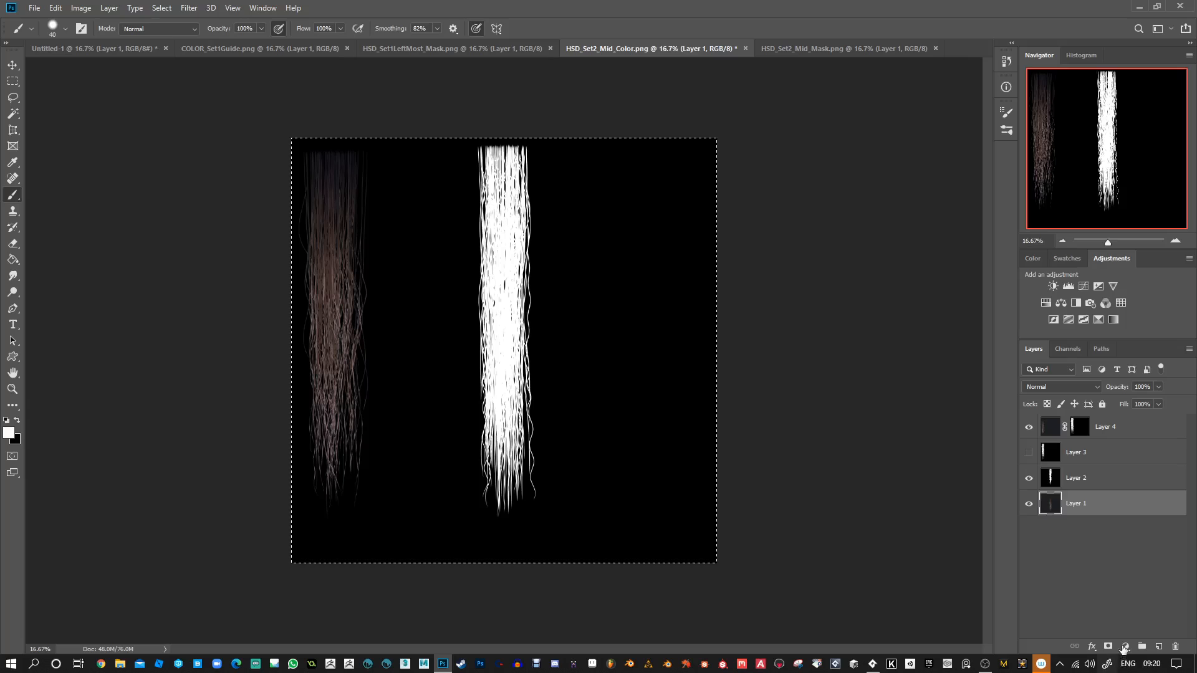
{"action": "left_click", "coordinate": [1107, 646]}
{"action": "left_click", "coordinate": [1083, 507], "text": "alt"}
{"action": "key", "text": "ctrl+v"}
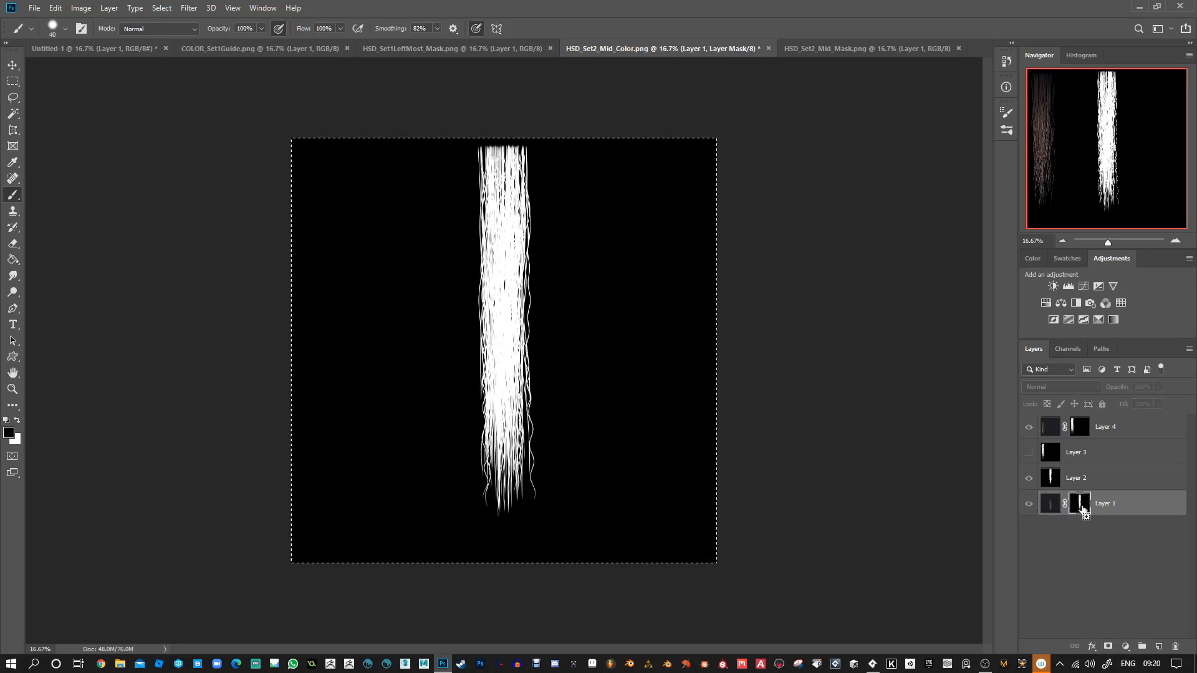
{"action": "left_click", "coordinate": [1029, 478]}
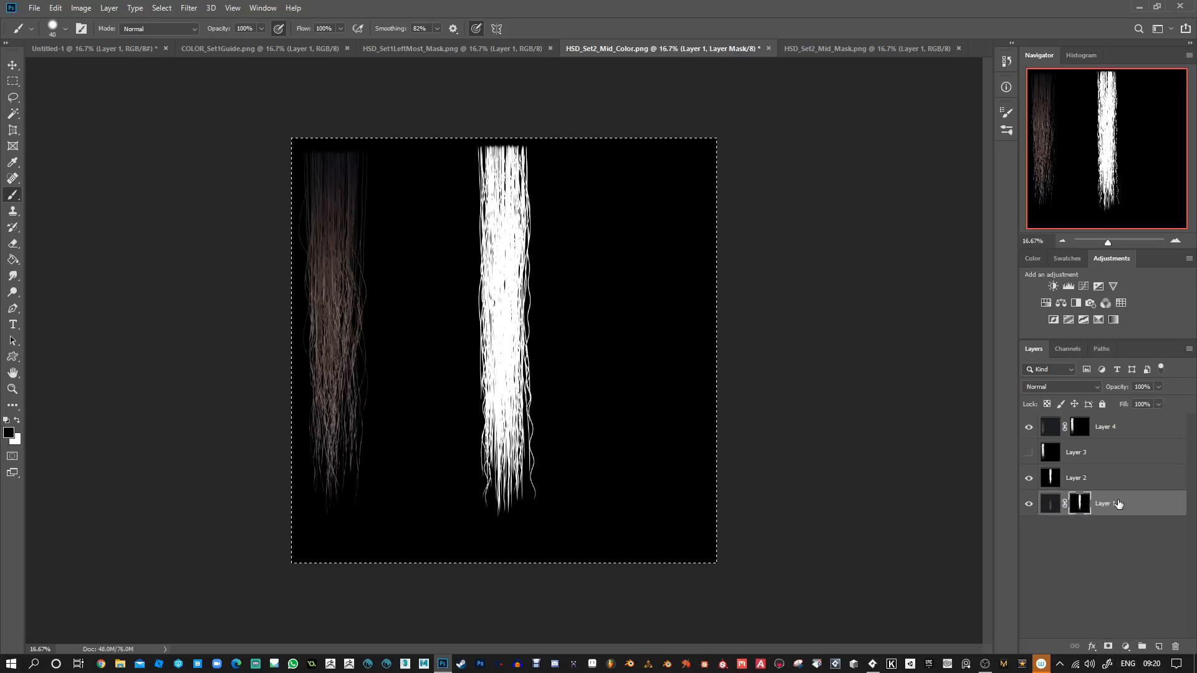
{"action": "left_click_drag", "start_coordinate": [1108, 503], "coordinate": [1115, 419]}
Show Layer 3 again, inspect the combined strands, and try loading Layer 1's mask as a selection before deselecting it
{"action": "left_click", "coordinate": [1130, 464]}
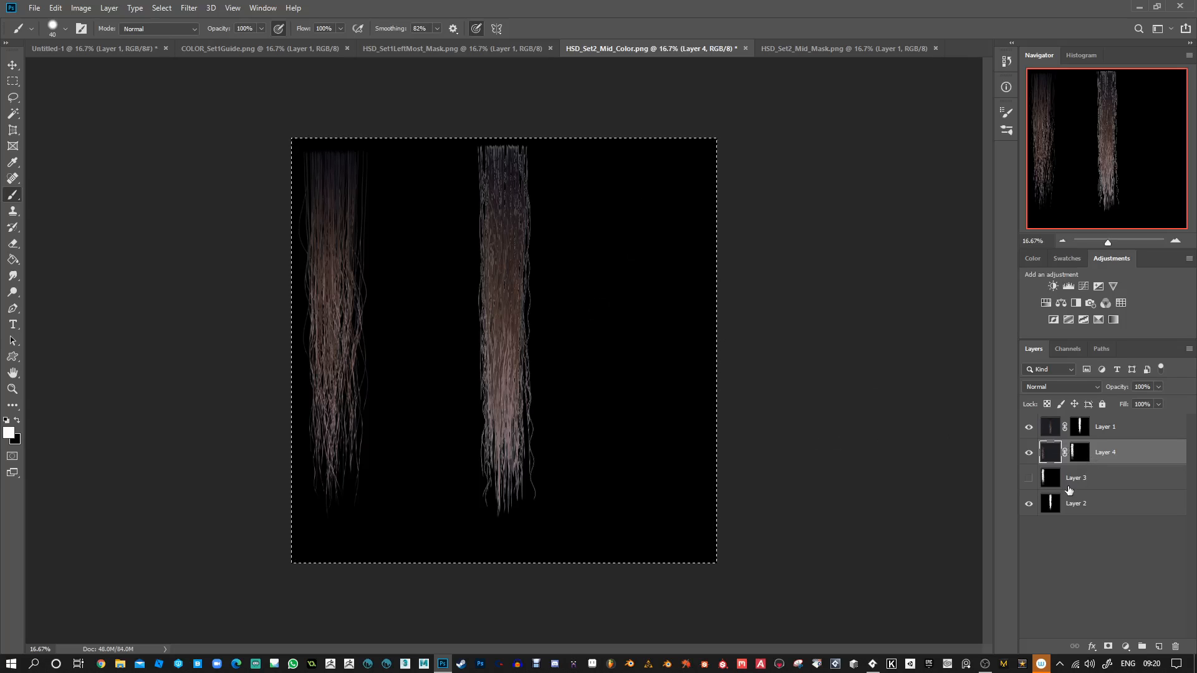
{"action": "left_click", "coordinate": [1028, 478]}
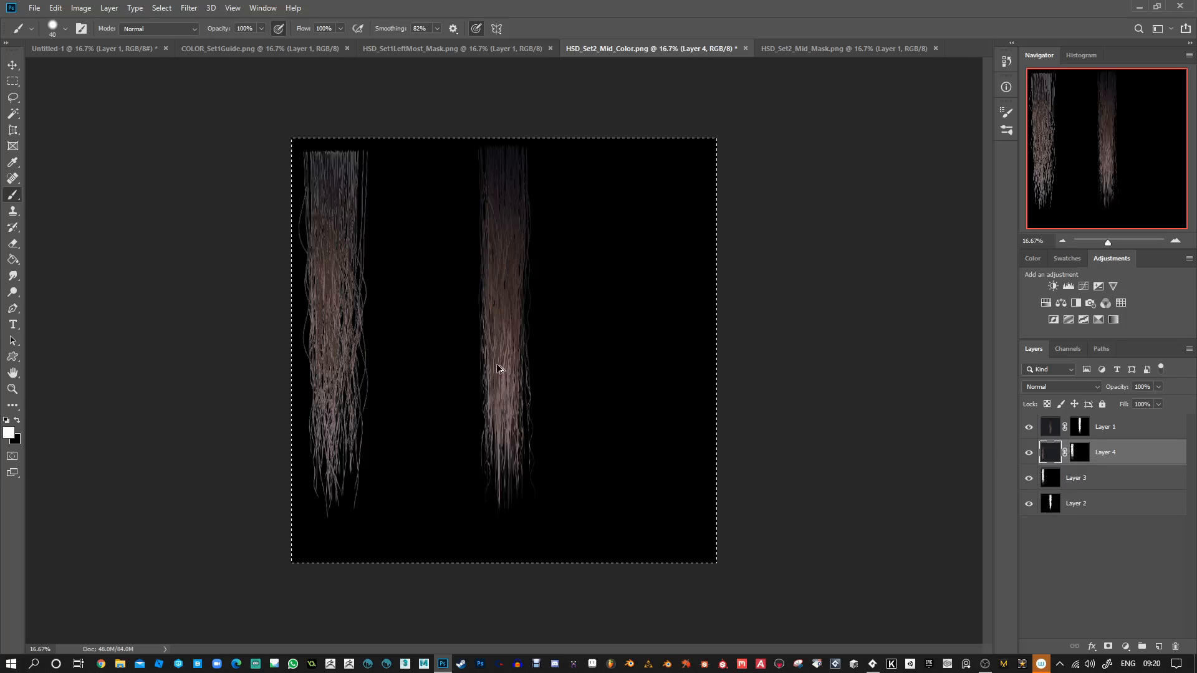
{"action": "scroll", "coordinate": [497, 374], "scroll_direction": "up", "scroll_amount": 5, "text": "alt"}
{"action": "scroll", "coordinate": [508, 324], "scroll_direction": "down", "scroll_amount": 3, "text": "alt"}
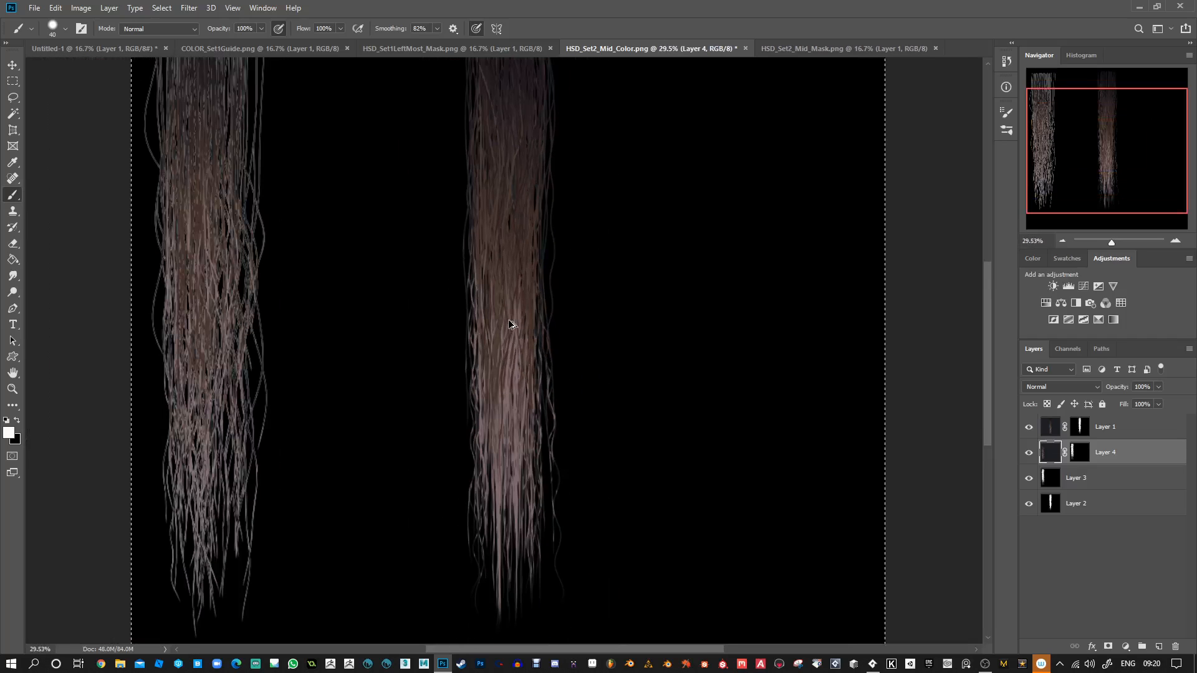
{"action": "scroll", "coordinate": [484, 329], "scroll_direction": "down", "scroll_amount": 1, "text": "alt"}
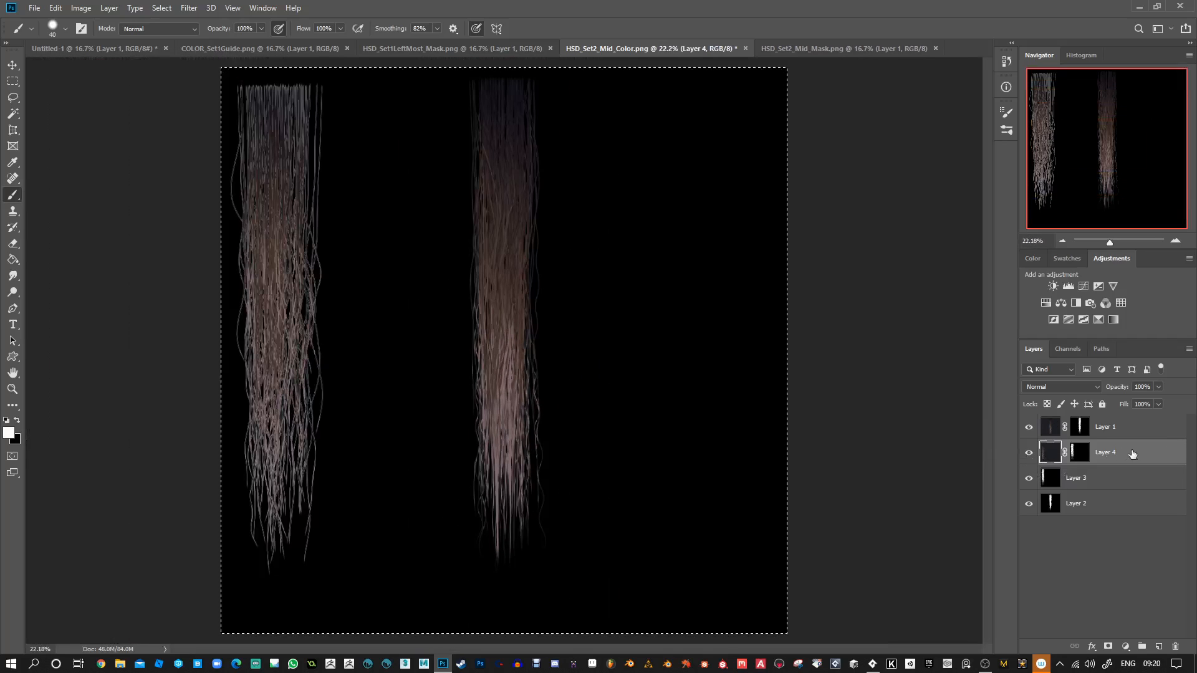
{"action": "left_click", "coordinate": [1083, 451]}
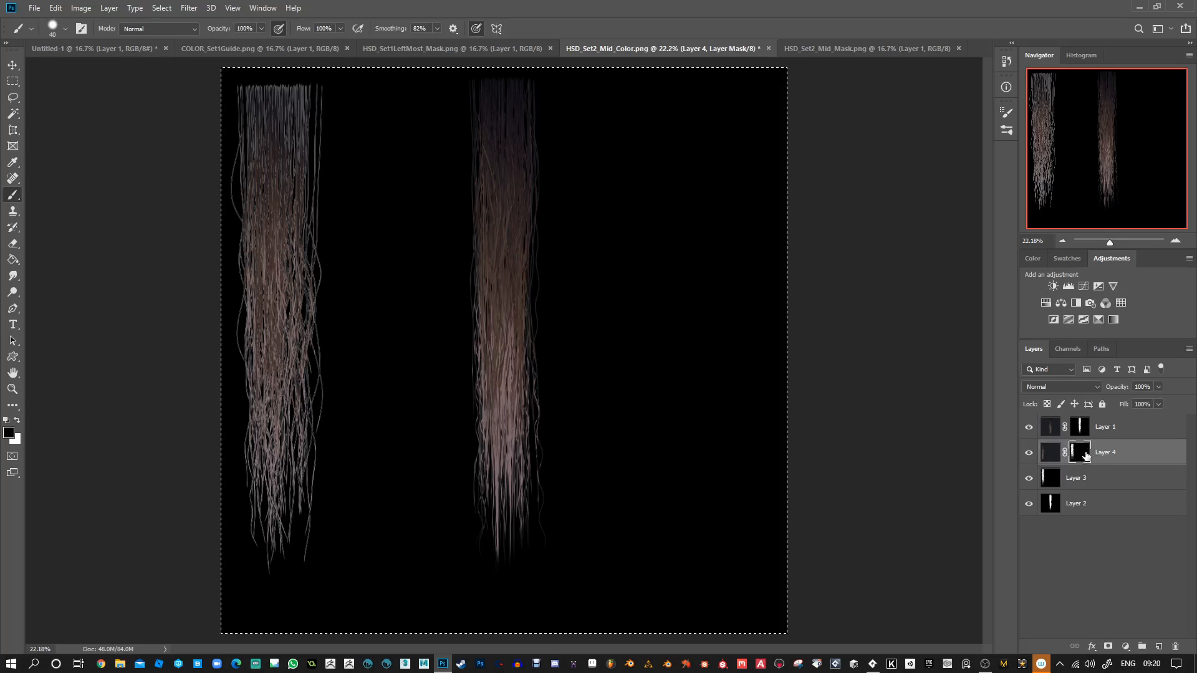
{"action": "left_click", "coordinate": [1080, 426], "text": "ctrl"}
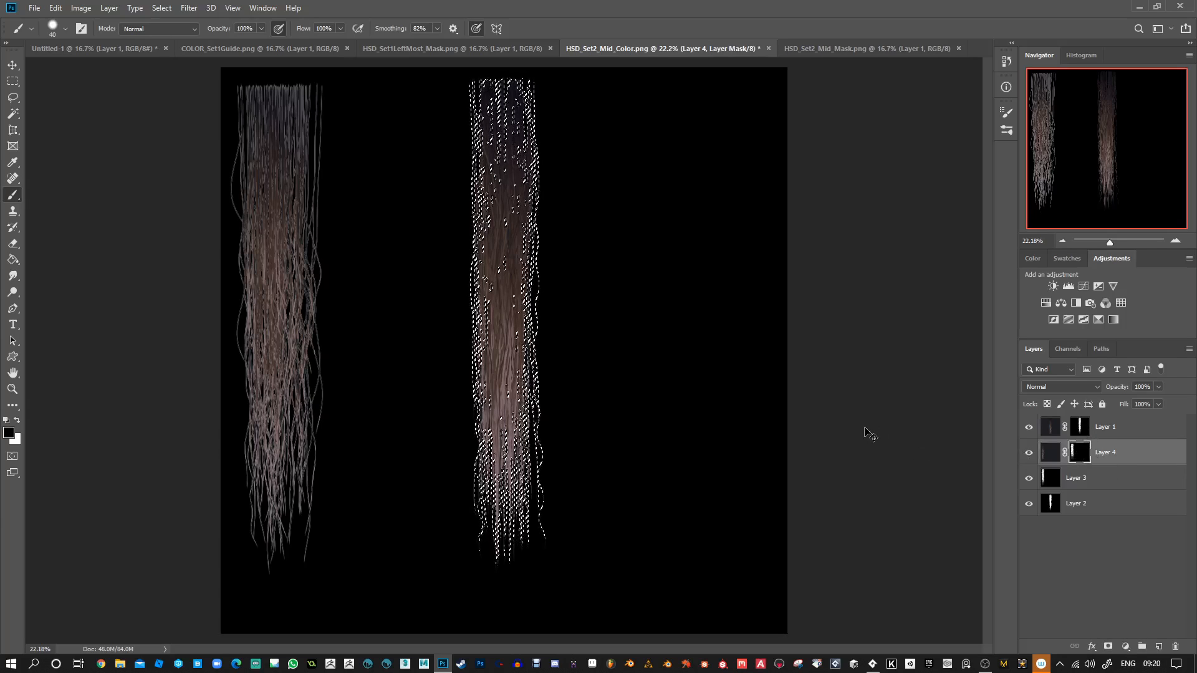
{"action": "key", "text": "ctrl+d"}
Undo the masking and pasted layers in HSD_Set2_Mid_Color.png back to its single original layer
{"action": "key", "text": "ctrl+z"}
{"action": "key", "text": "ctrl+z"}
{"action": "key", "text": "ctrl+z"}
{"action": "key", "text": "ctrl+z"}
{"action": "key", "text": "ctrl+z"}
{"action": "key", "text": "ctrl+z"}
{"action": "key", "text": "ctrl+z"}
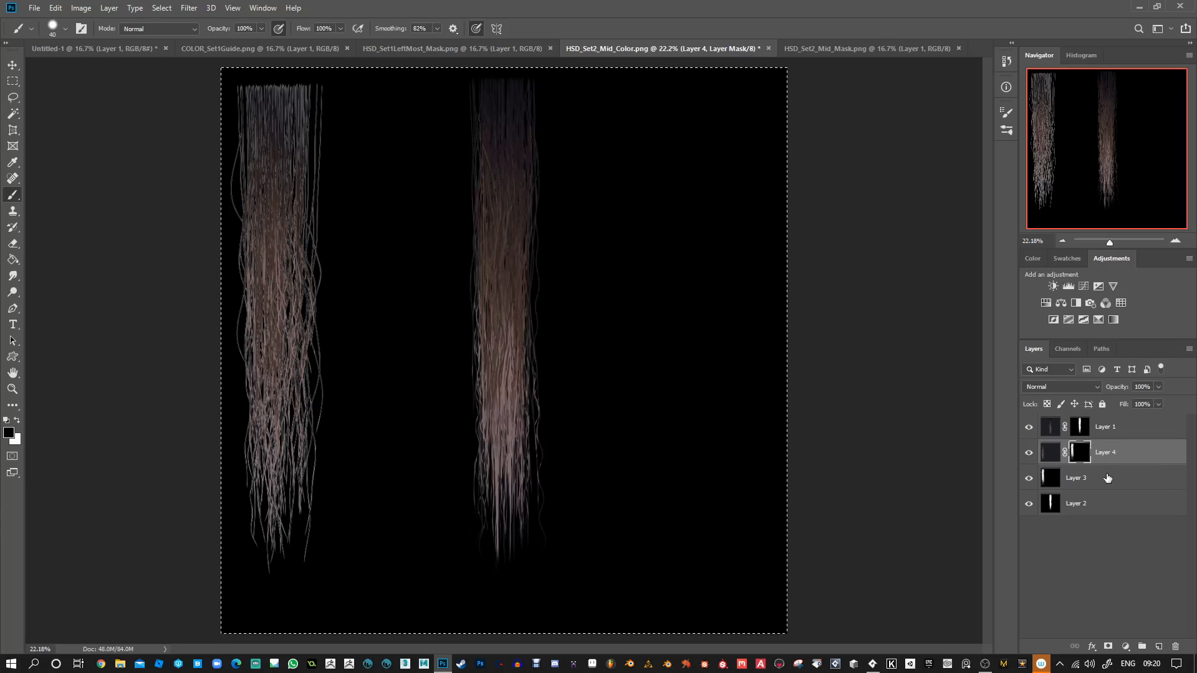
{"action": "key", "text": "ctrl+z"}
{"action": "key", "text": "ctrl+z"}
{"action": "key", "text": "ctrl+z"}
{"action": "key", "text": "ctrl+z"}
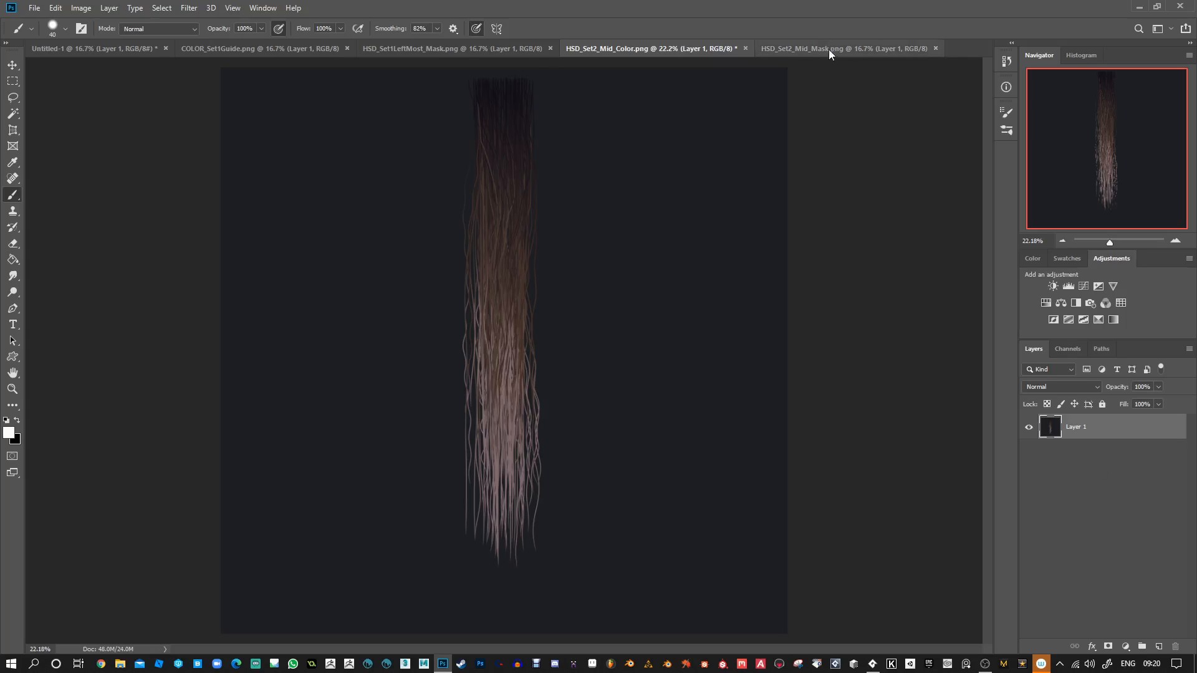
Copy the COLOR_Set1Guide image and paste it as a layer above the strands in HSD_Set2_Mid_Color.png
{"action": "left_click", "coordinate": [828, 52]}
{"action": "left_click", "coordinate": [469, 48]}
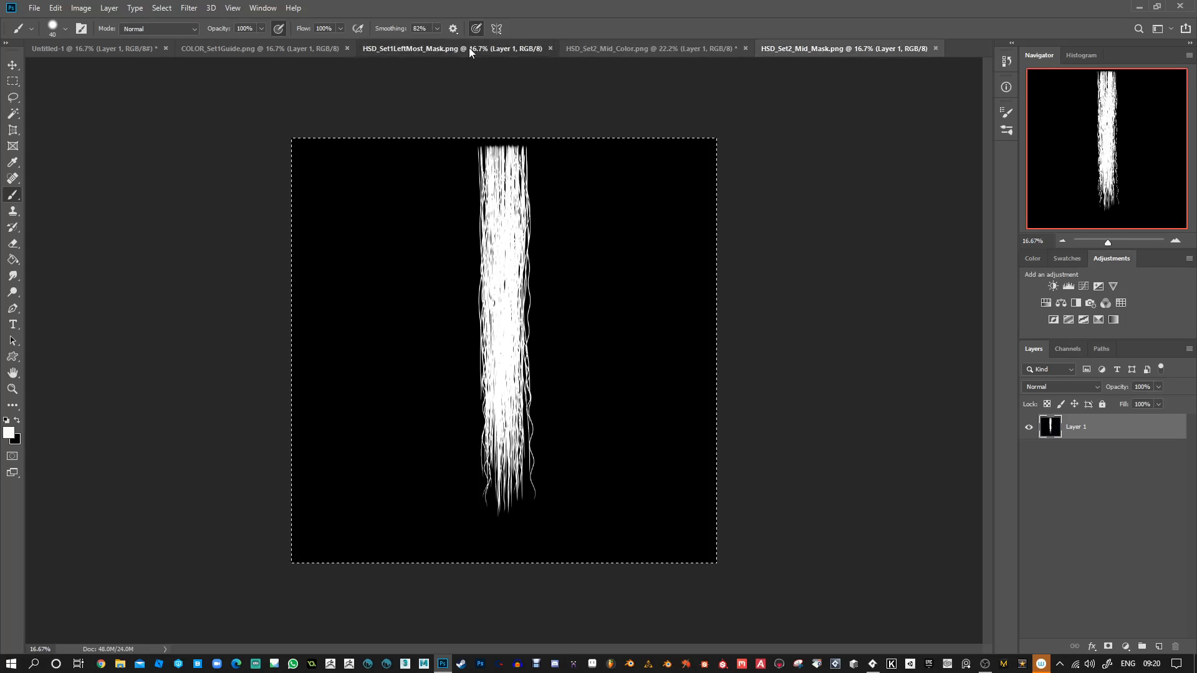
{"action": "left_click", "coordinate": [266, 49]}
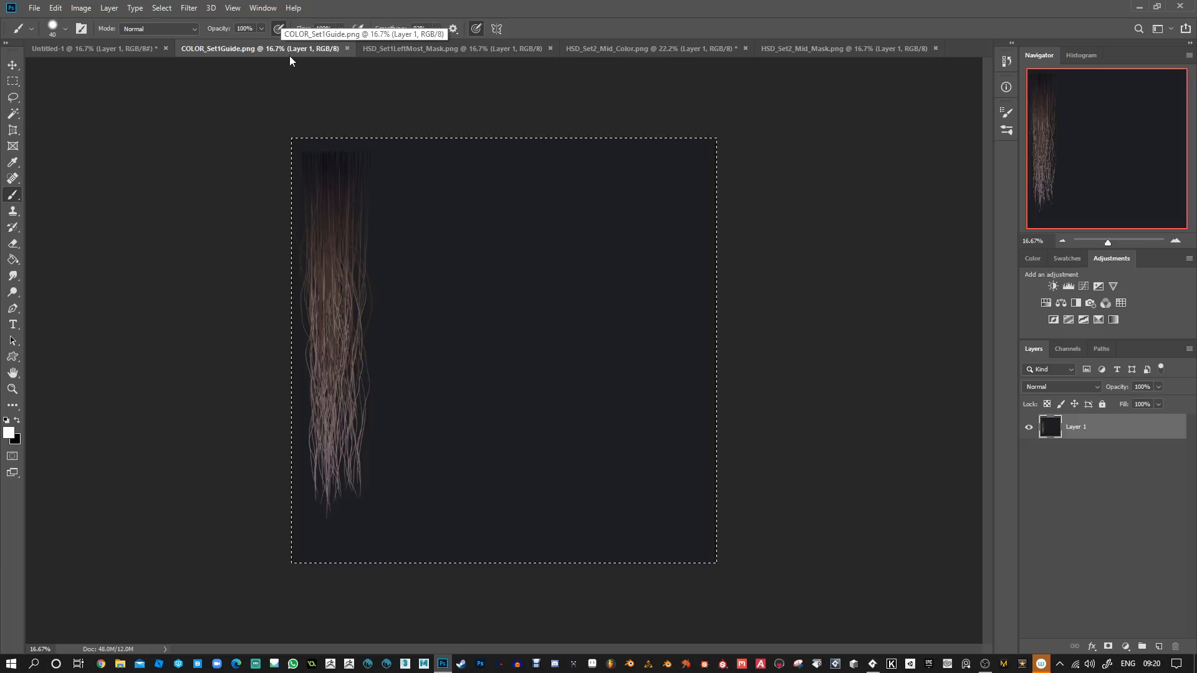
{"action": "left_click", "coordinate": [628, 51]}
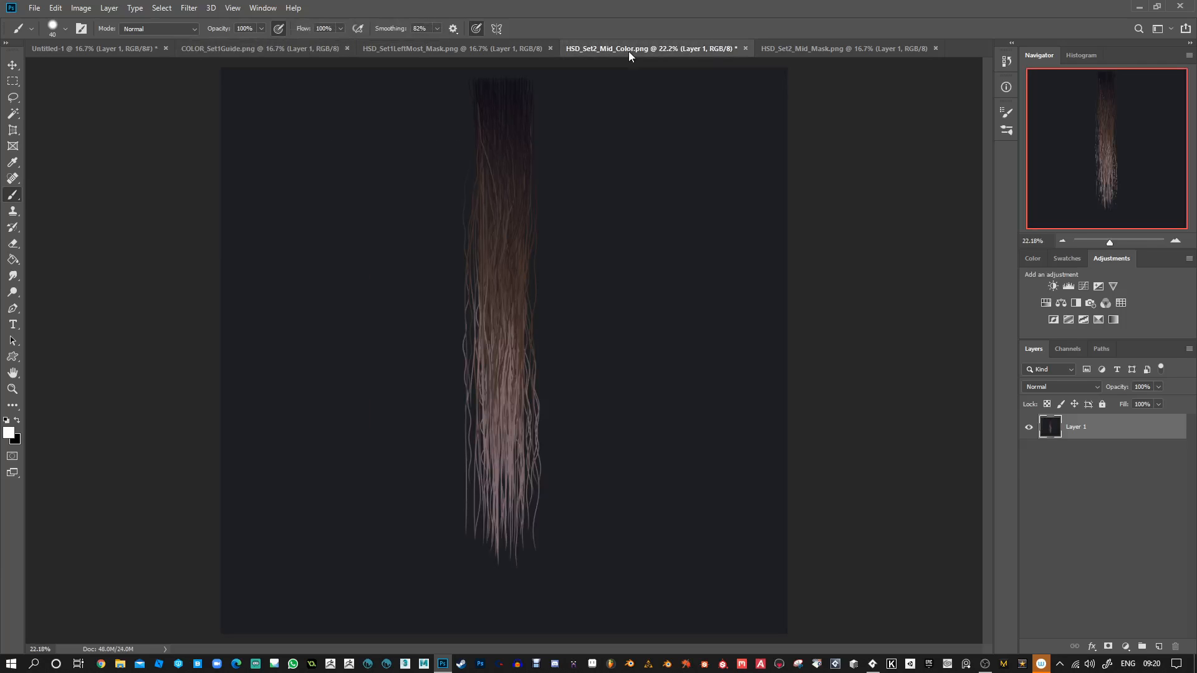
{"action": "key", "text": "ctrl+v"}
Select the pasted strand cluster on Layer 2 with a rectangular marquee spanning its full length
{"action": "left_click", "coordinate": [13, 81]}
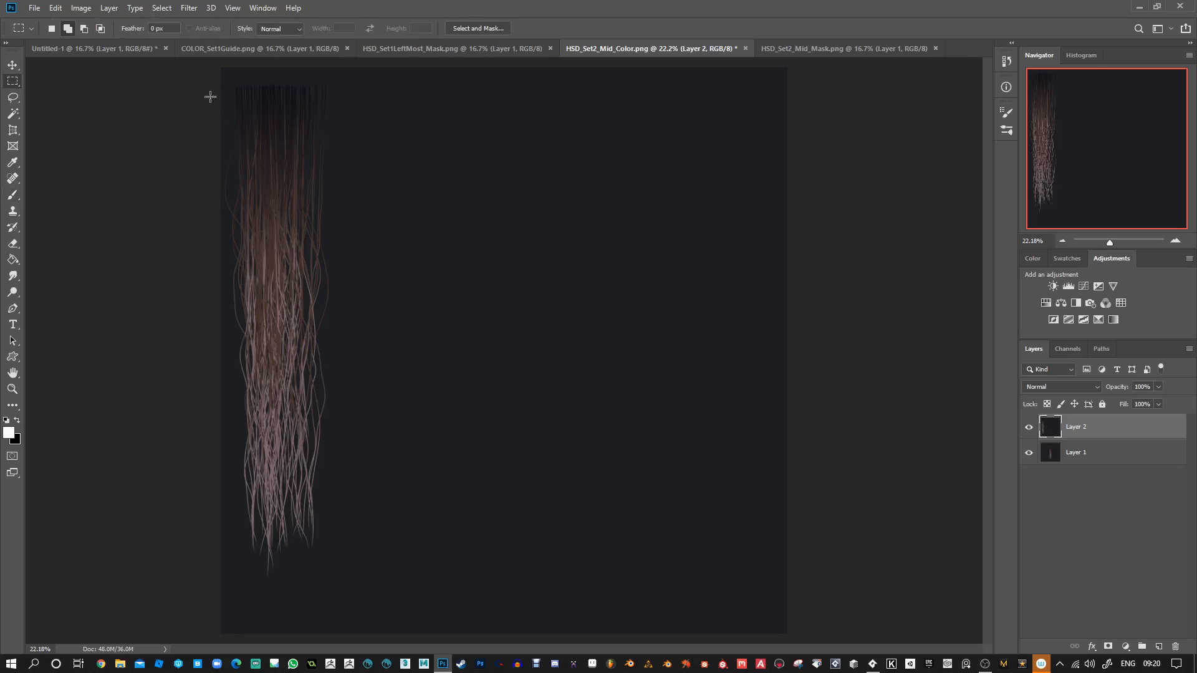
{"action": "left_click_drag", "start_coordinate": [202, 68], "coordinate": [348, 604]}
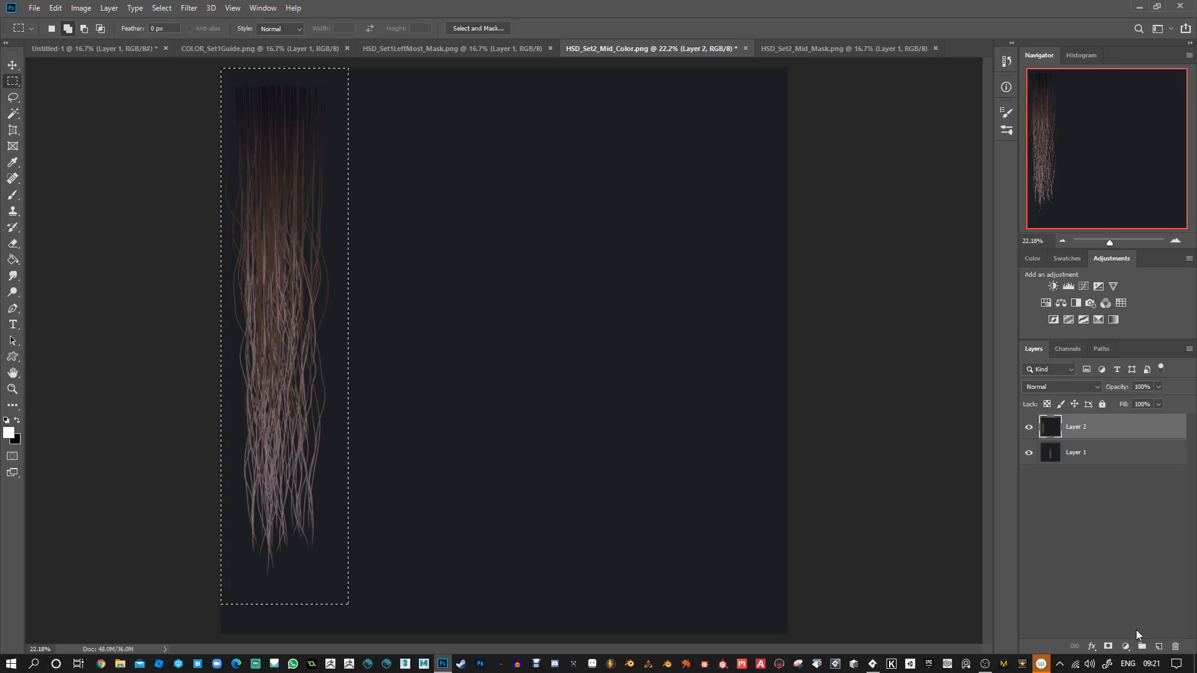
Mask Layer 2 to the selected hair strip, create a group, and transfer the layer's mask to the group
{"action": "left_click", "coordinate": [1107, 647]}
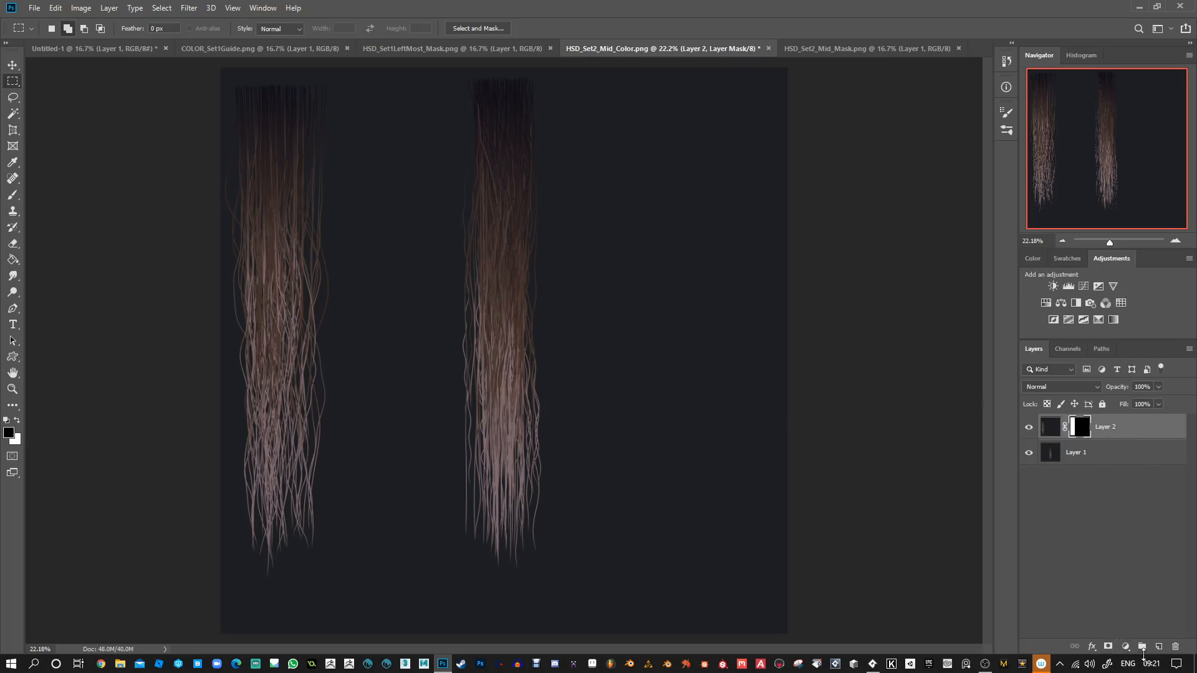
{"action": "left_click", "coordinate": [1141, 646]}
{"action": "left_click_drag", "start_coordinate": [1083, 422], "coordinate": [1175, 647]}
{"action": "left_click", "coordinate": [1080, 453]}
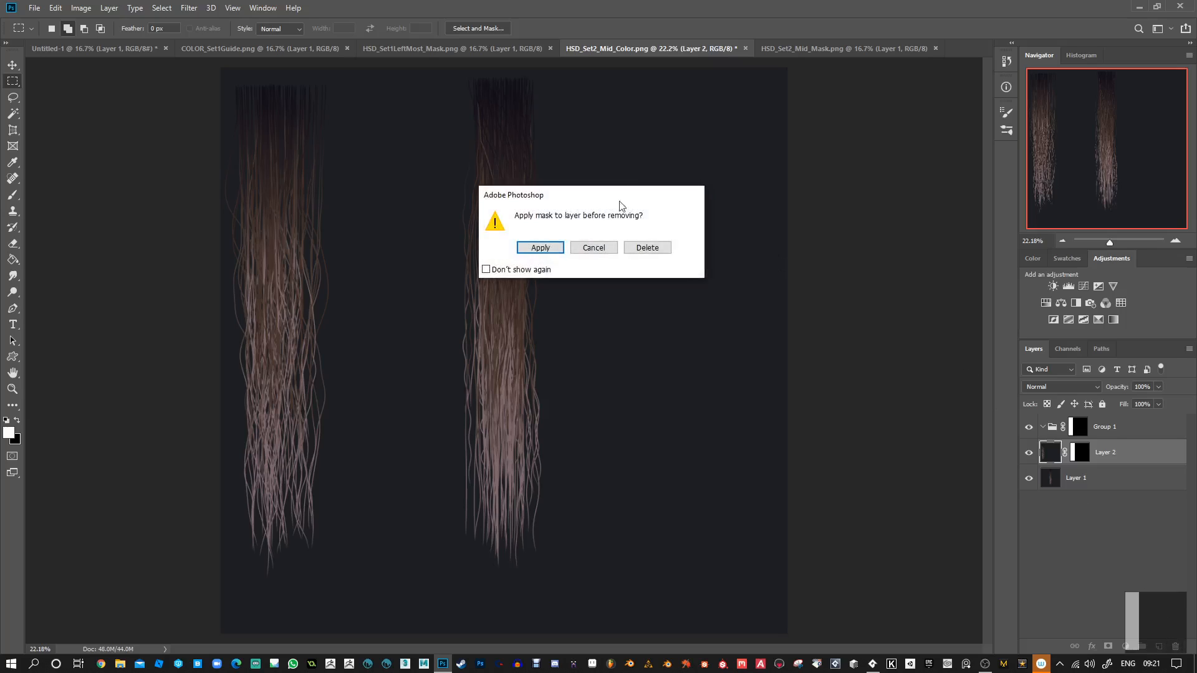
{"action": "left_click", "coordinate": [659, 248]}
Put Layer 2 inside the masked group and rename the group LeftSet
{"action": "left_click_drag", "start_coordinate": [1086, 457], "coordinate": [1100, 432]}
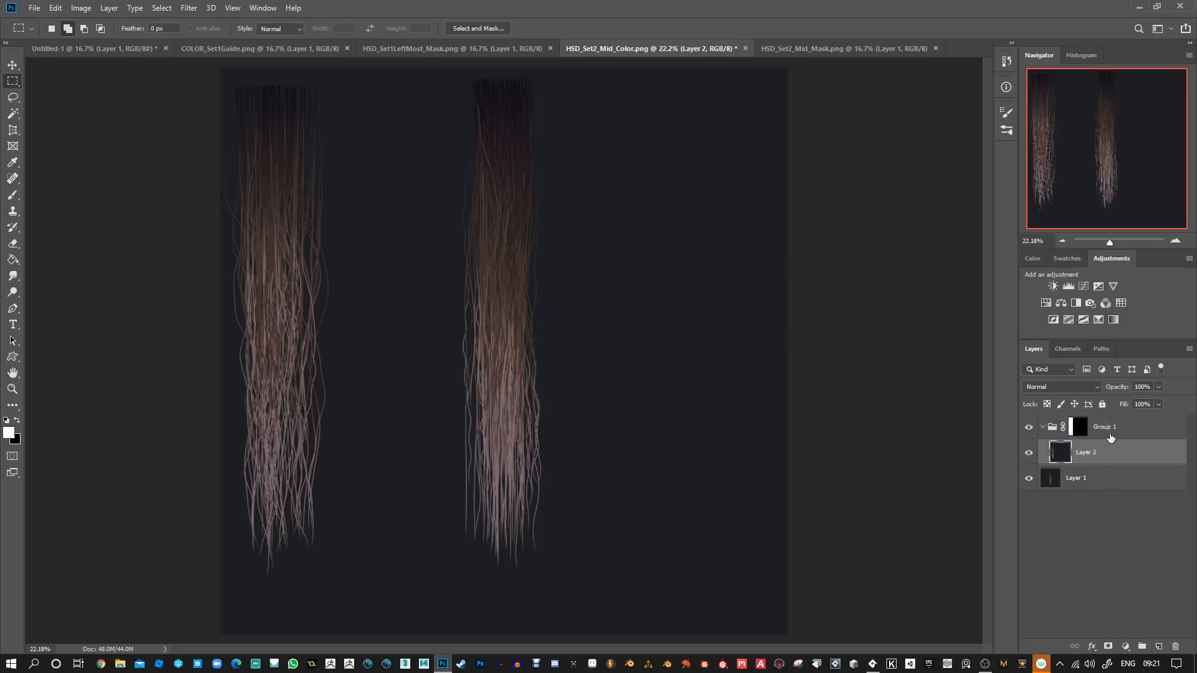
{"action": "double_click", "coordinate": [1111, 430]}
{"action": "type", "text": "Left"}
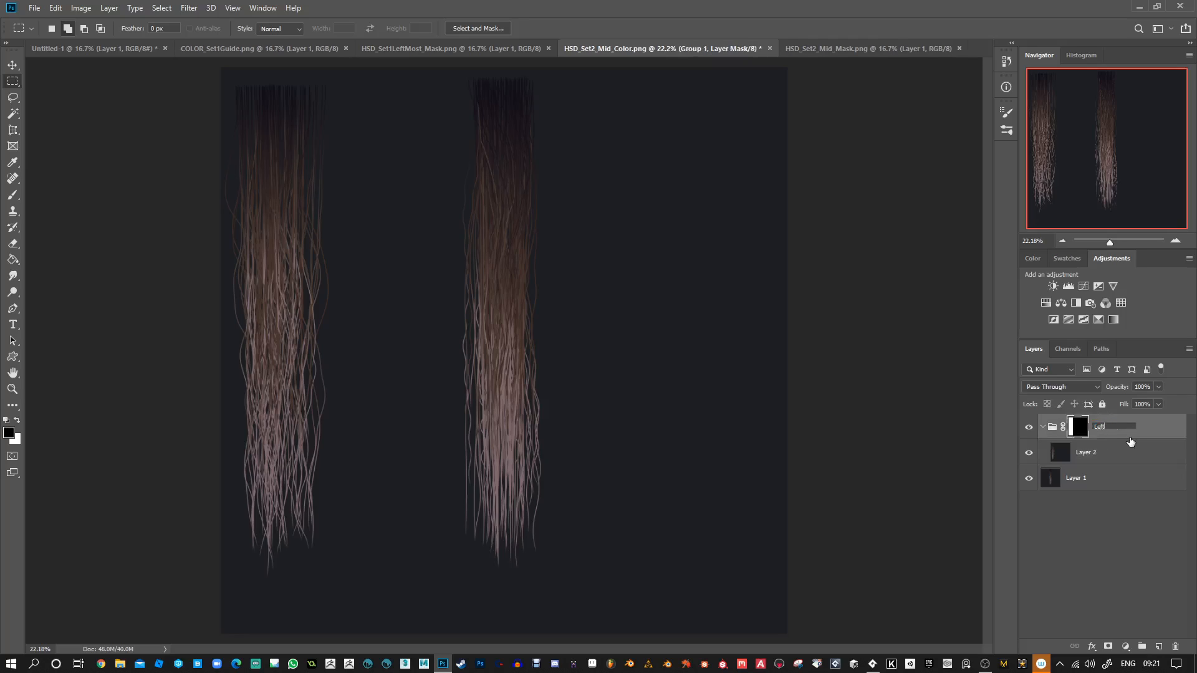
{"action": "type", "text": "Set"}
{"action": "key", "text": "Return"}
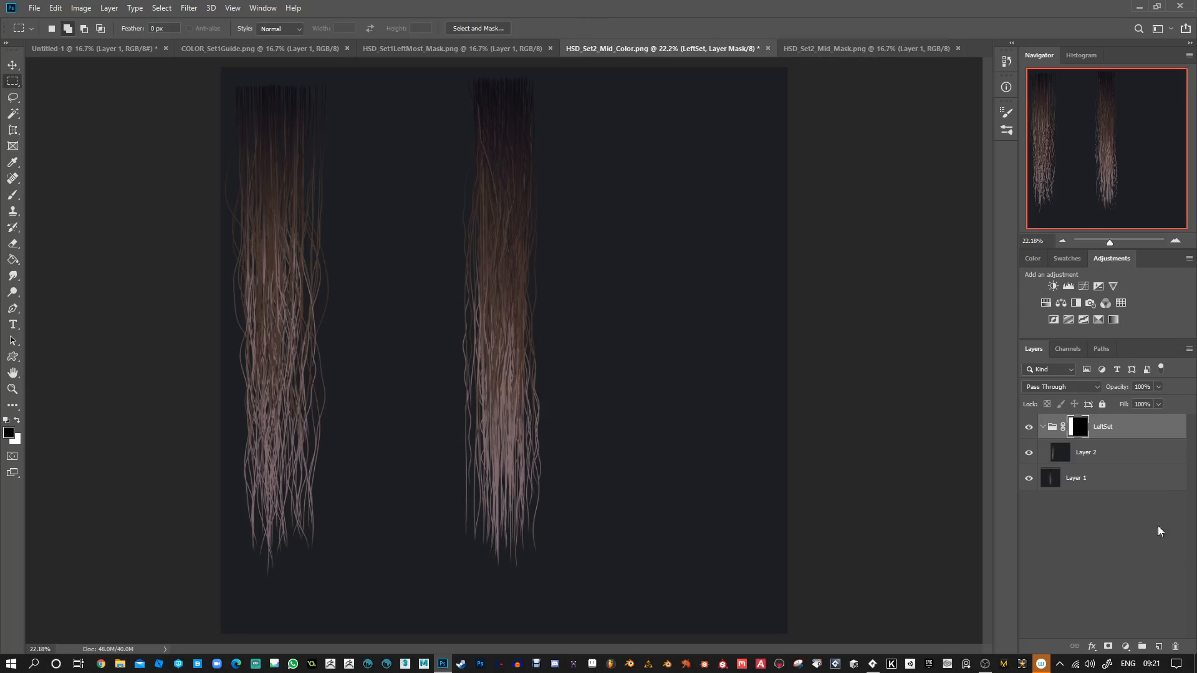
Place the HSD_Set1LeftMost Normal, ID, Frizz, Flow, Depth, AO, Mask and RGBMask images above Layer 2 in LeftSet, and collapse the group
{"action": "left_click", "coordinate": [1109, 457]}
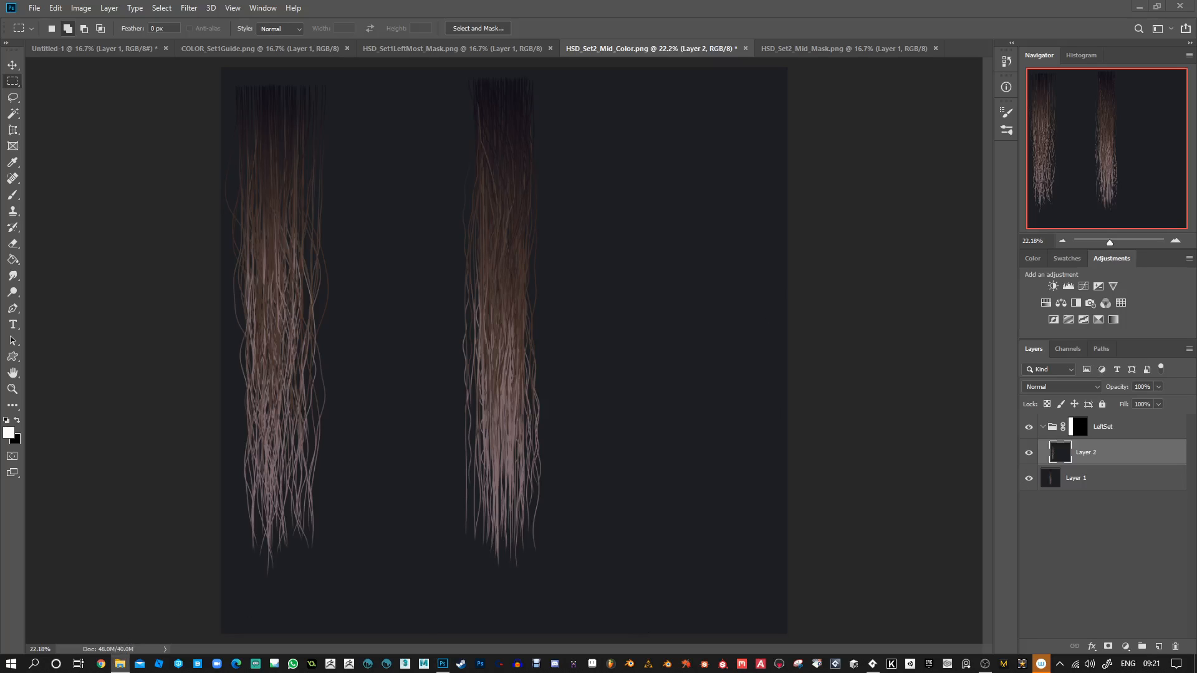
{"action": "left_click_drag", "start_coordinate": [1196, 70], "coordinate": [1196, 19]}
{"action": "left_click_drag", "start_coordinate": [625, 414], "coordinate": [542, 369]}
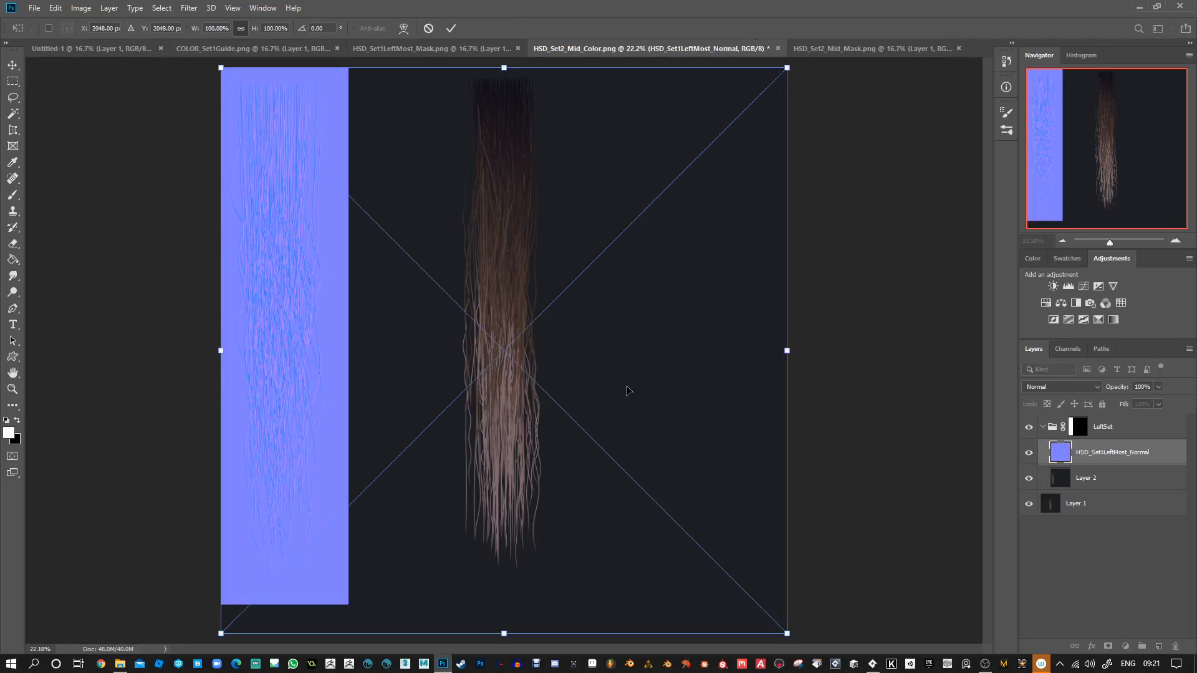
{"action": "key", "text": "Return"}
{"action": "key", "text": "Return"}
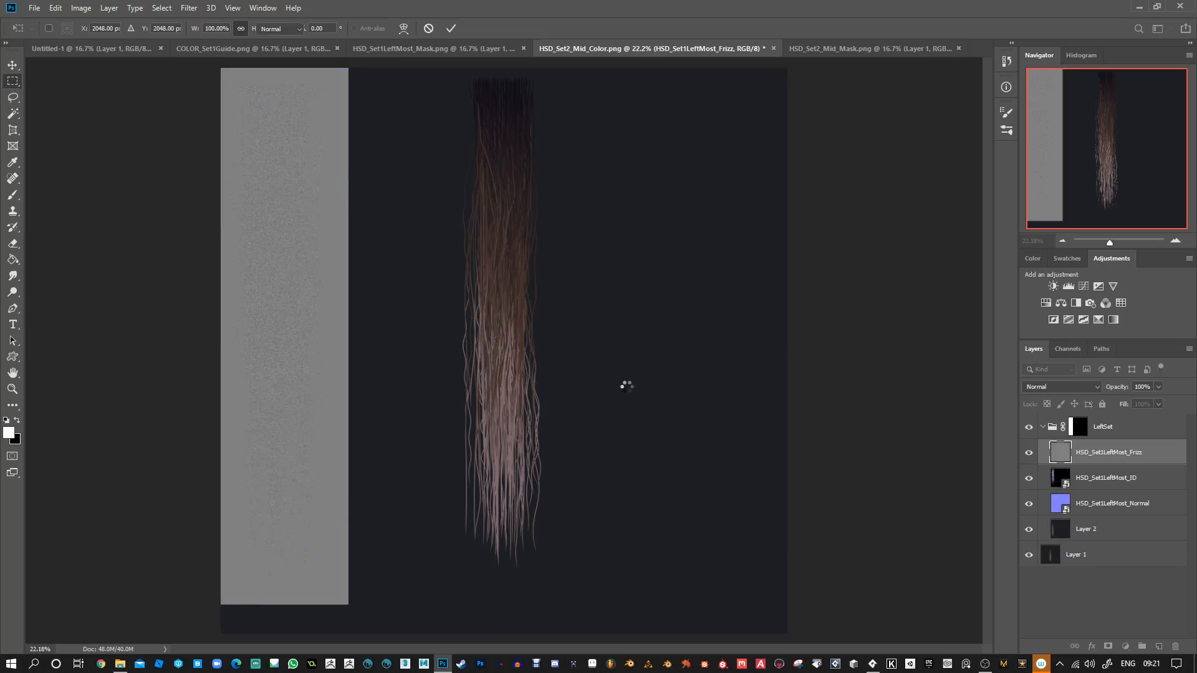
{"action": "key", "text": "Return"}
{"action": "key", "text": "Return"}
{"action": "key", "text": "Return"}
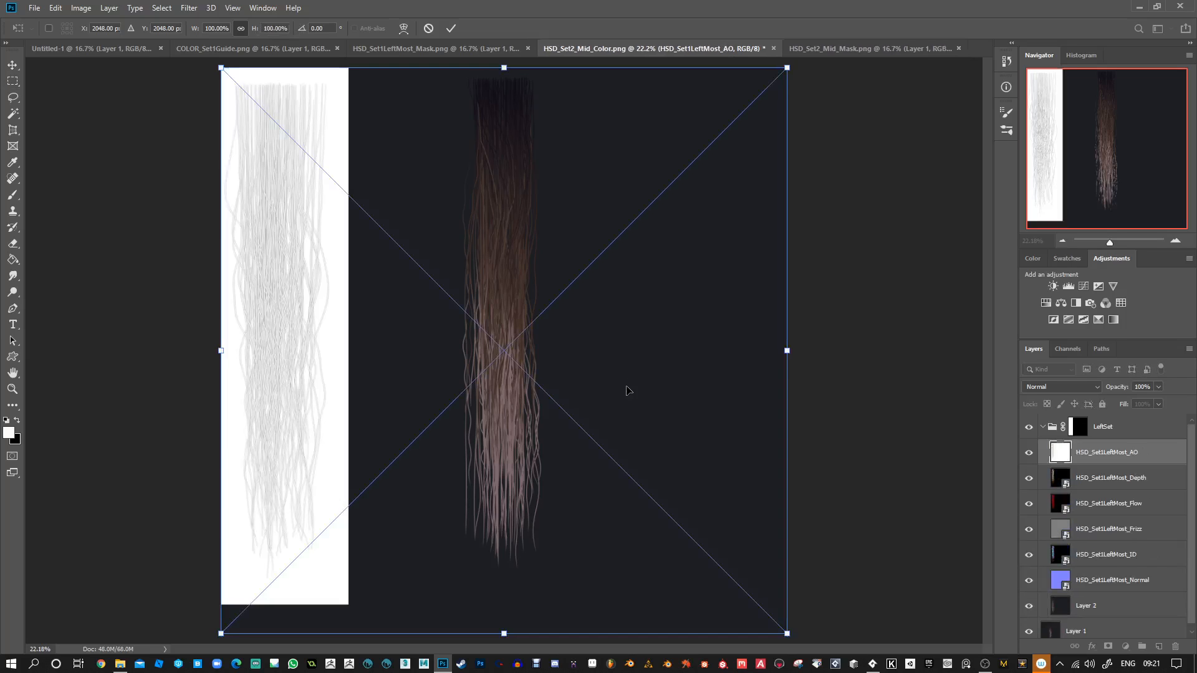
{"action": "key", "text": "Return"}
{"action": "key", "text": "Return"}
{"action": "key", "text": "Return"}
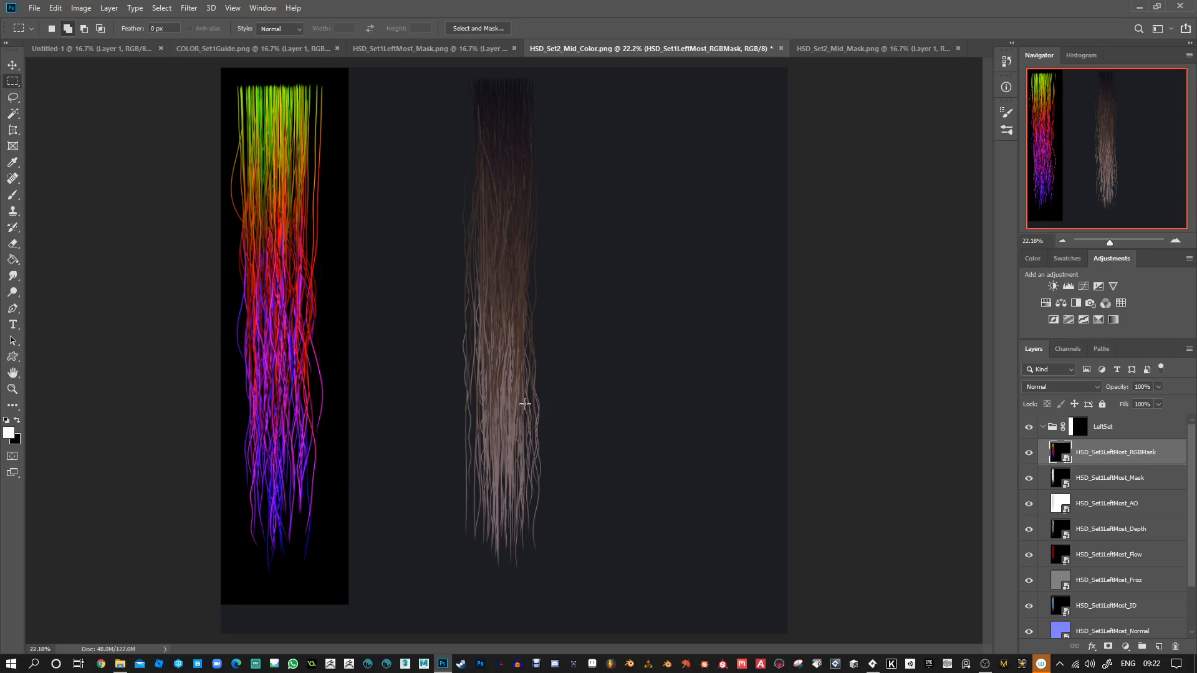
{"action": "left_click", "coordinate": [1041, 428]}
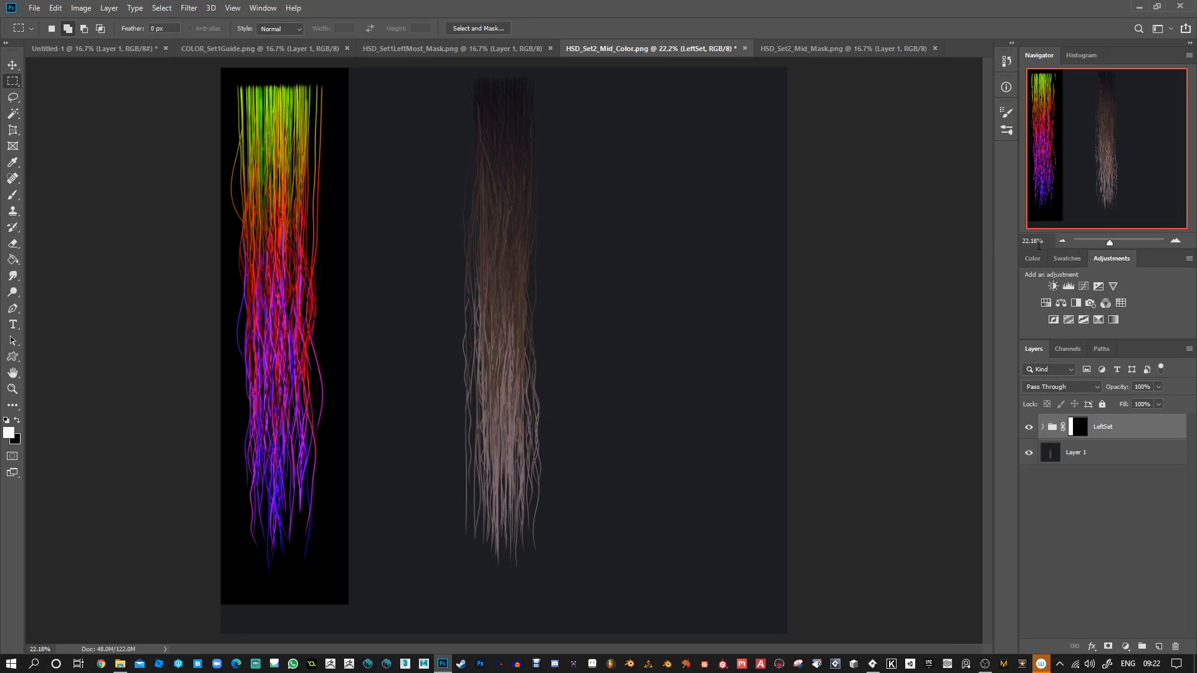
Switch to Chrome and open youtube.com
{"action": "left_click", "coordinate": [100, 664]}
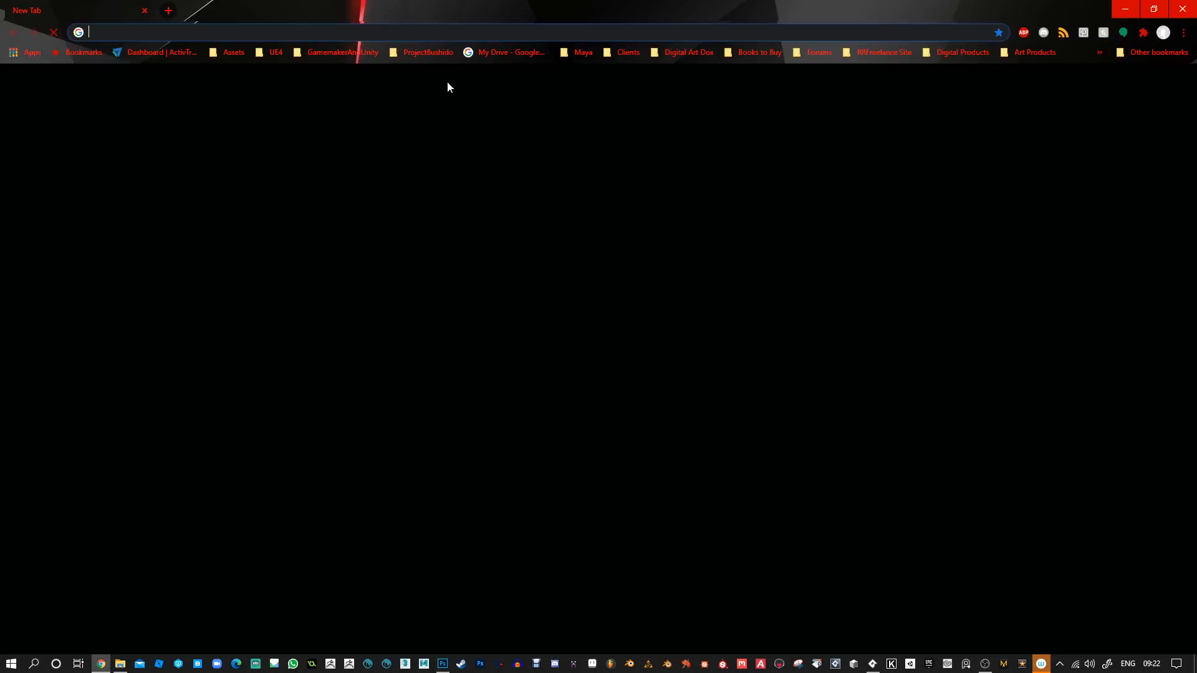
{"action": "left_click", "coordinate": [374, 31]}
{"action": "type", "text": "youtu"}
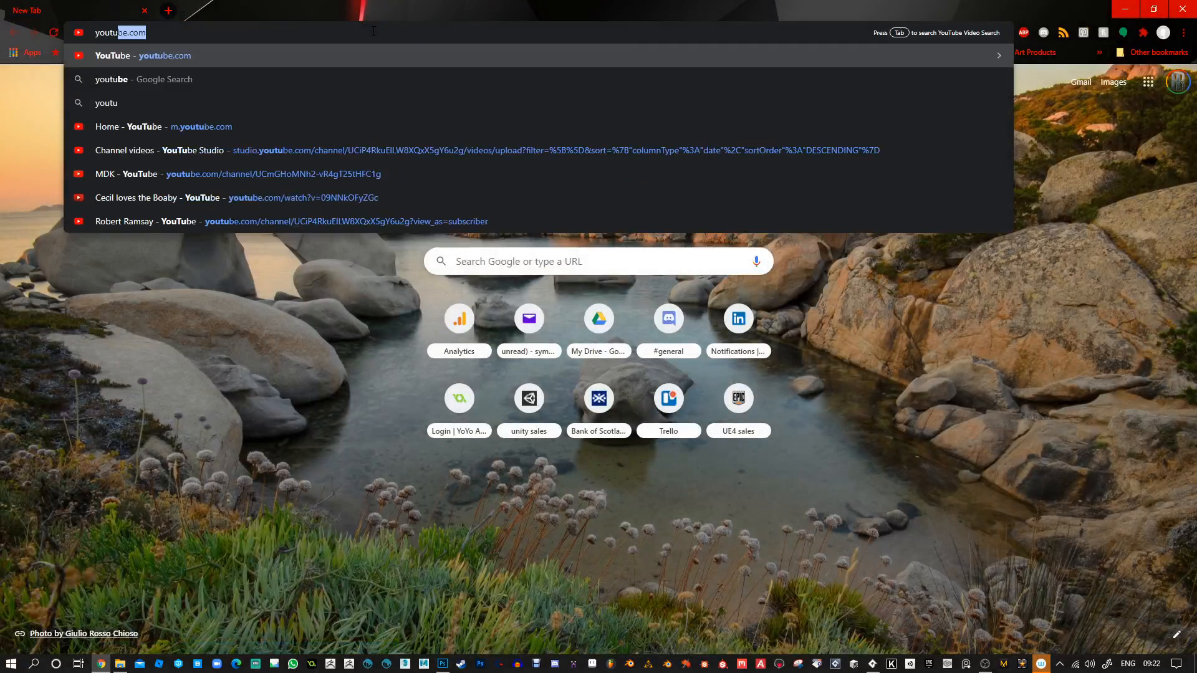
{"action": "key", "text": "Return"}
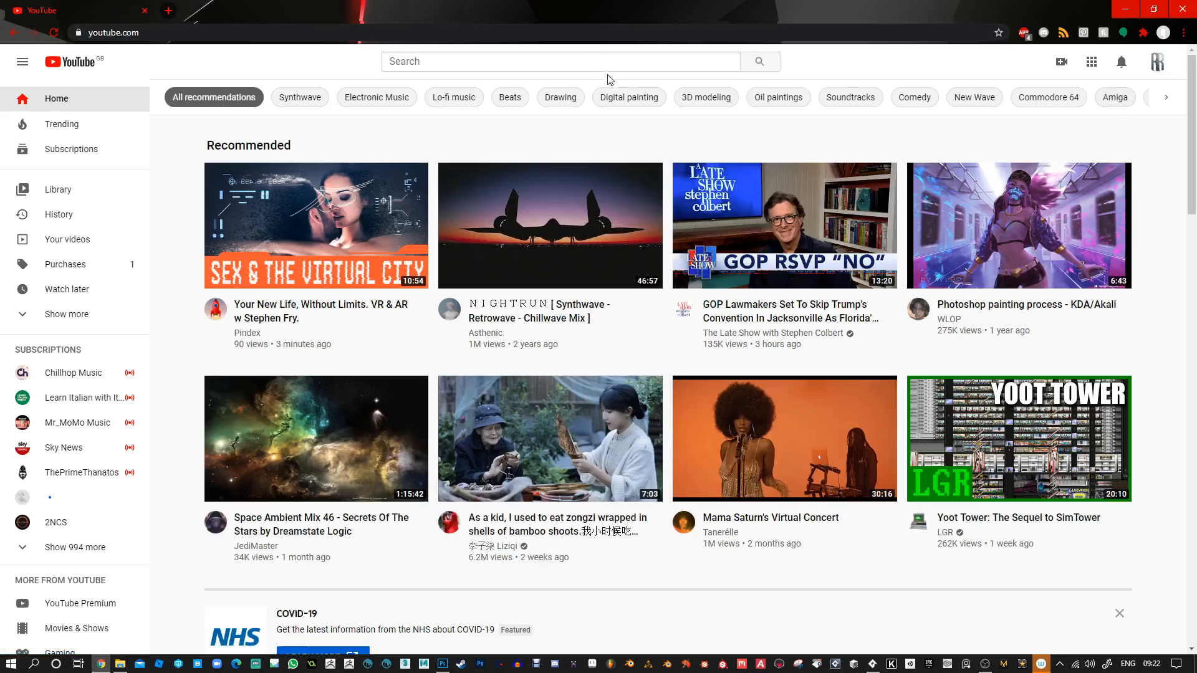
Search YouTube for "hsd2"
{"action": "left_click", "coordinate": [612, 61]}
{"action": "type", "text": "hsd"}
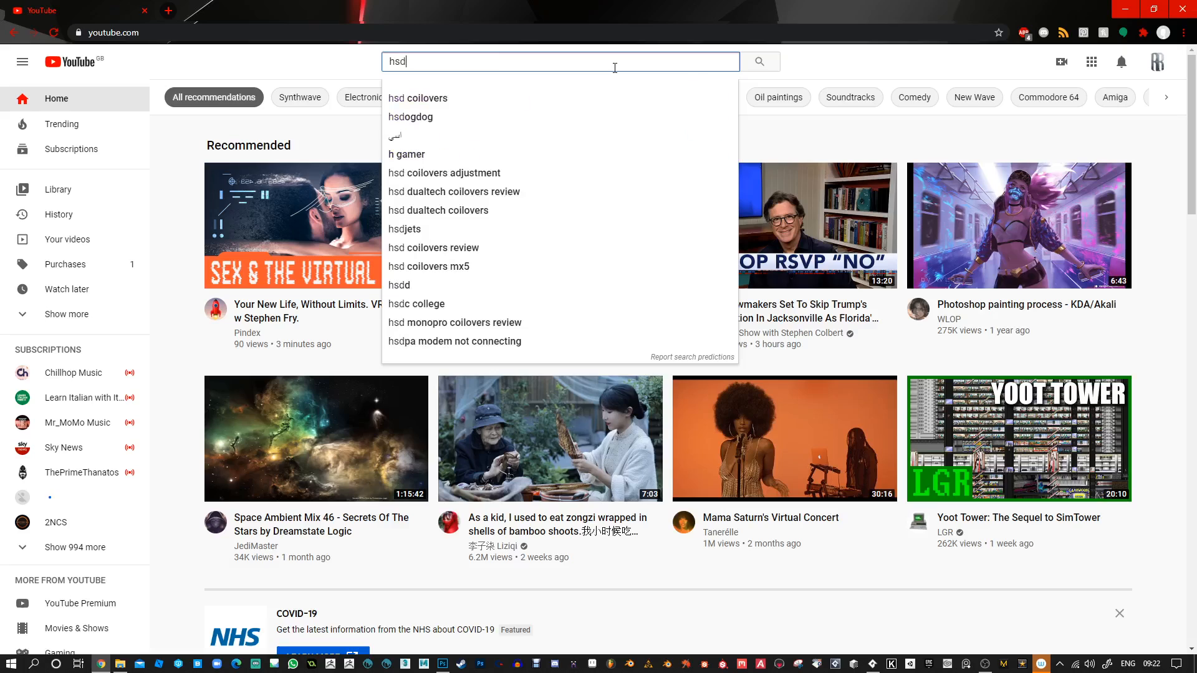
{"action": "type", "text": "2"}
{"action": "key", "text": "Return"}
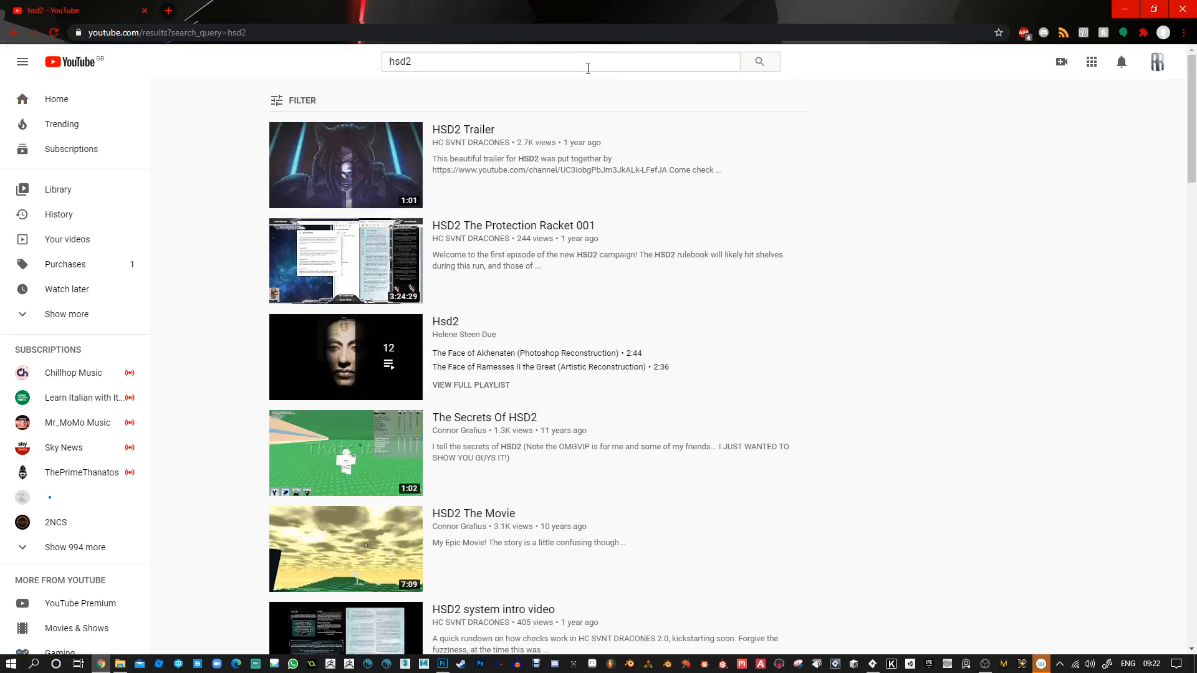
Search YouTube for "hair strand designer 2" and open the video "Hair Strand Designer 2 - Development Progress"
{"action": "left_click", "coordinate": [515, 62]}
{"action": "type", "text": "ha"}
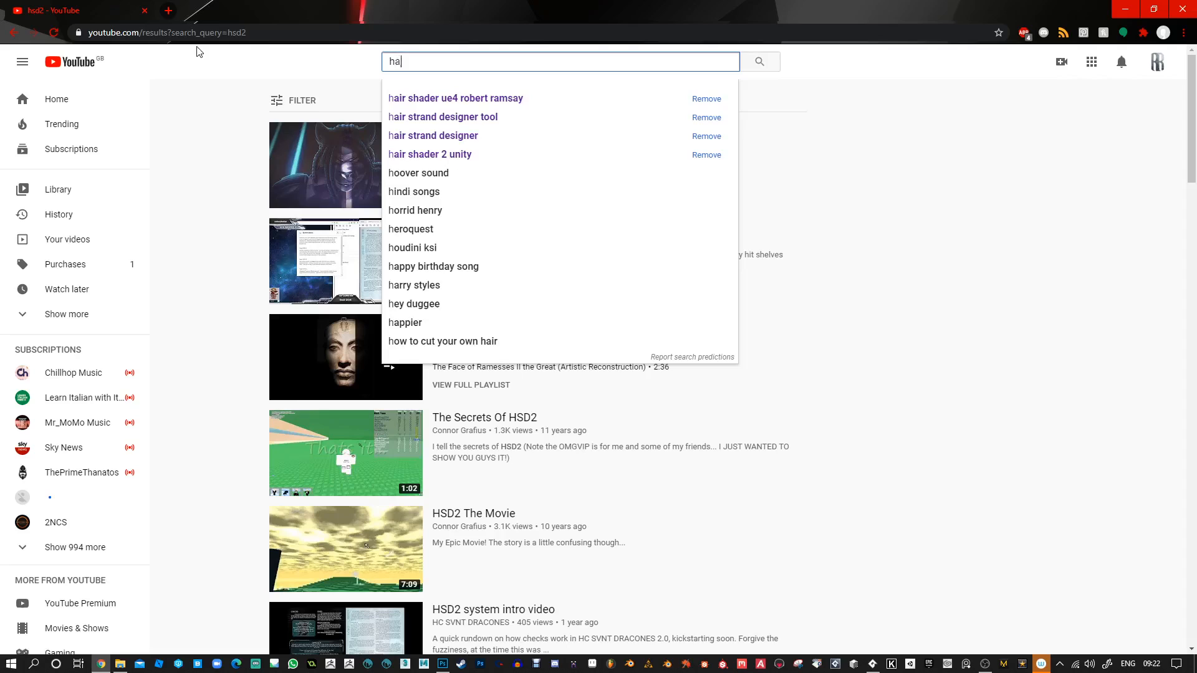
{"action": "type", "text": "ir strand desig"}
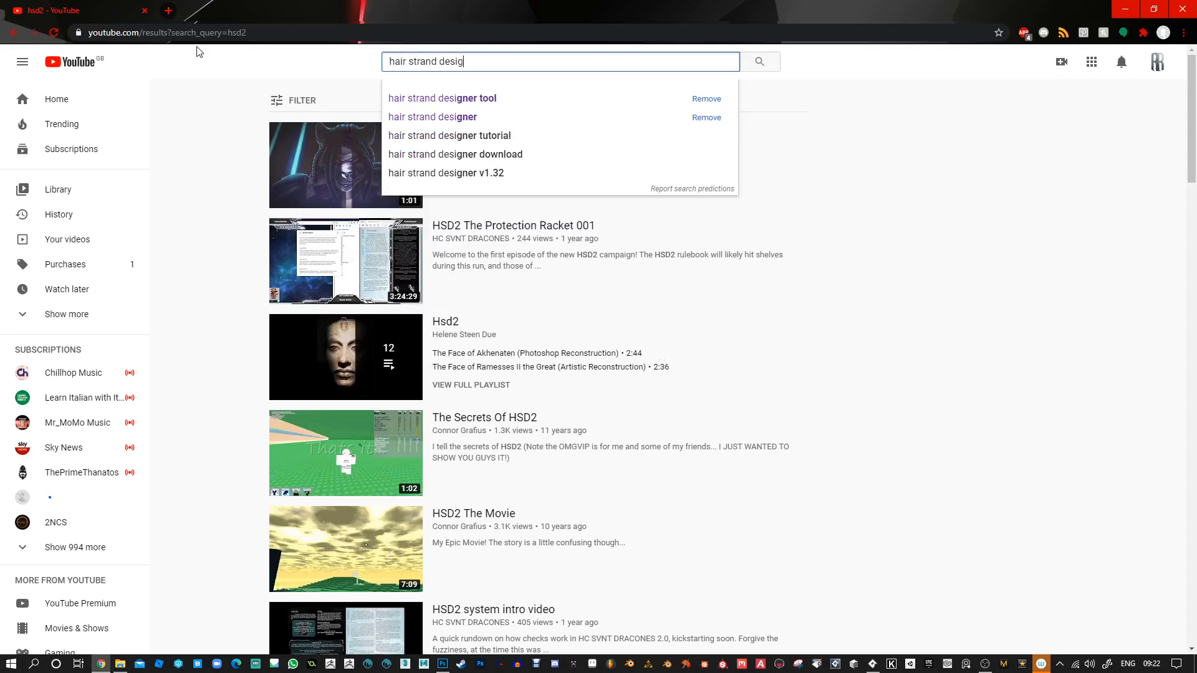
{"action": "type", "text": "ner 2"}
{"action": "key", "text": "Return"}
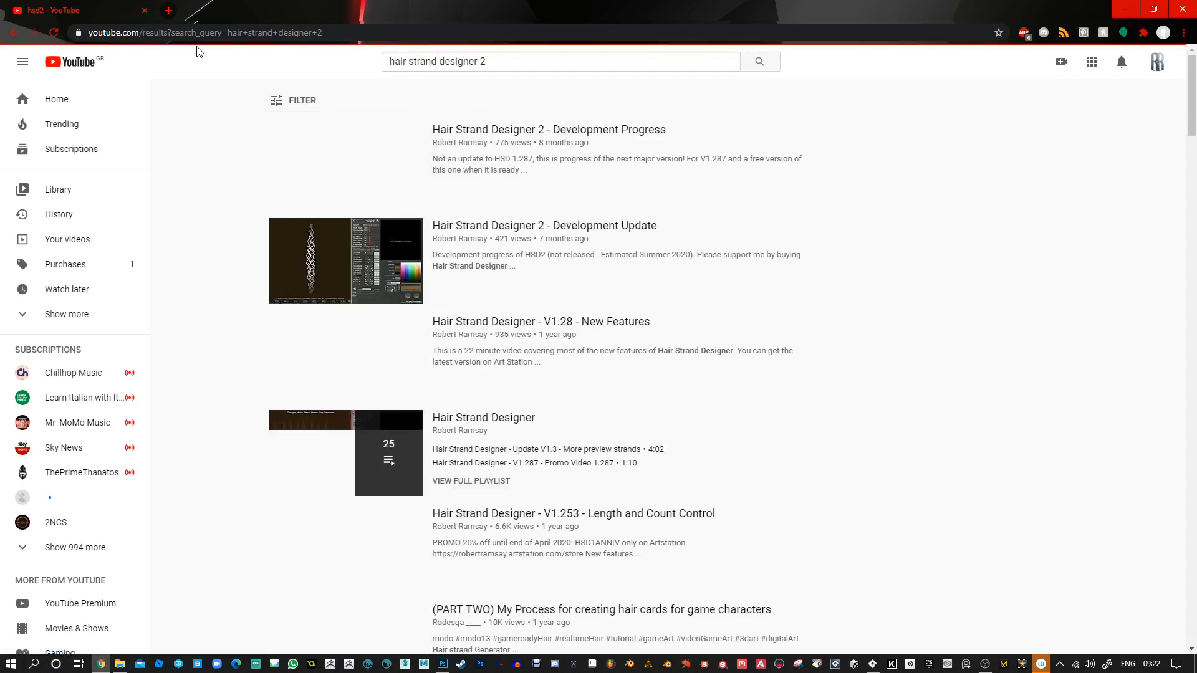
{"action": "left_click", "coordinate": [323, 157]}
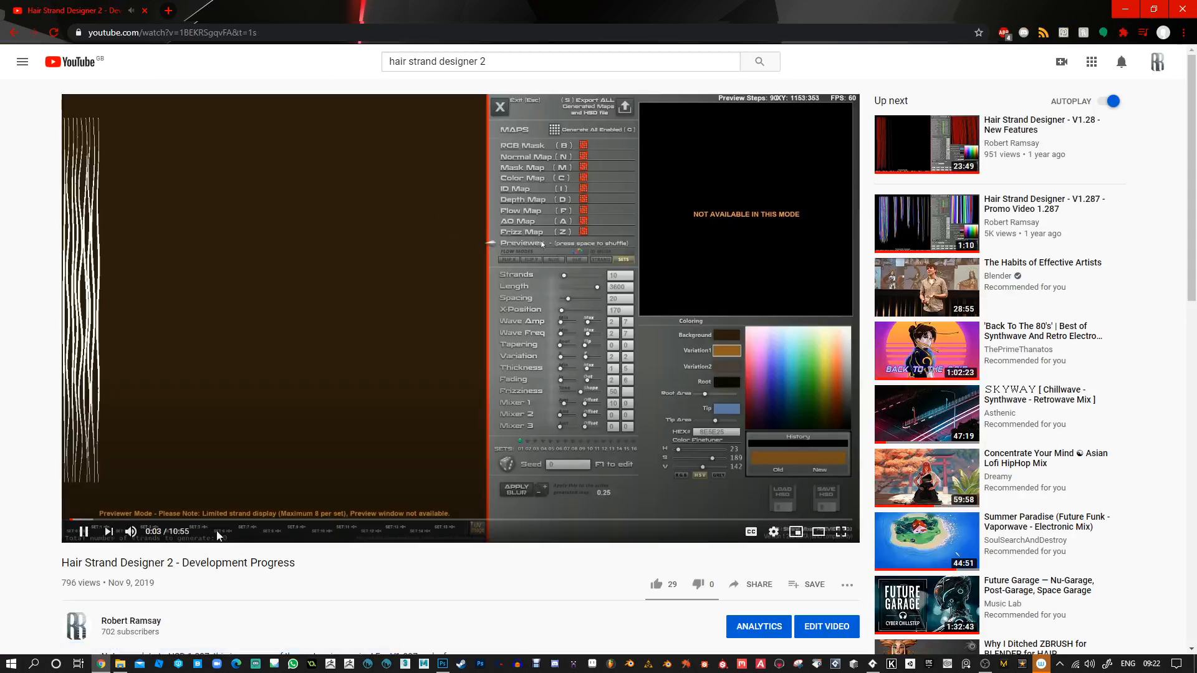
Mute the "Hair Strand Designer 2 - Development Progress" video and skim through it to examine the strand set settings, mixers and path editor
{"action": "left_click", "coordinate": [133, 531]}
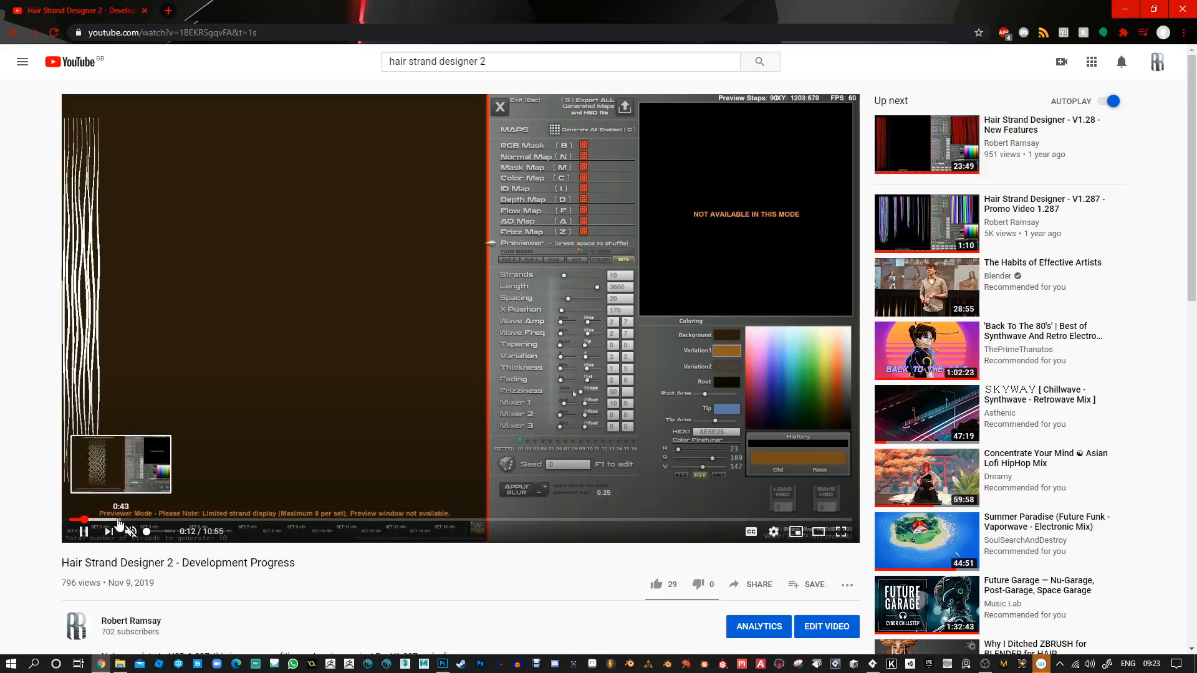
{"action": "left_click", "coordinate": [100, 520]}
{"action": "left_click", "coordinate": [128, 520]}
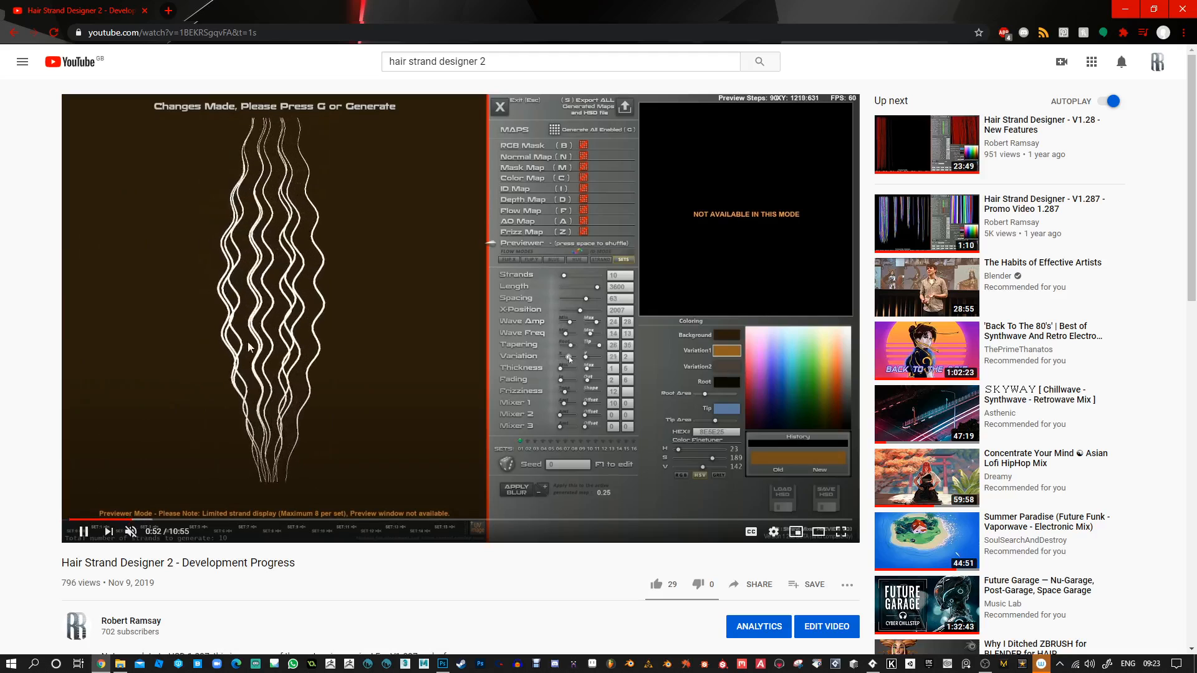
{"action": "left_click", "coordinate": [150, 520]}
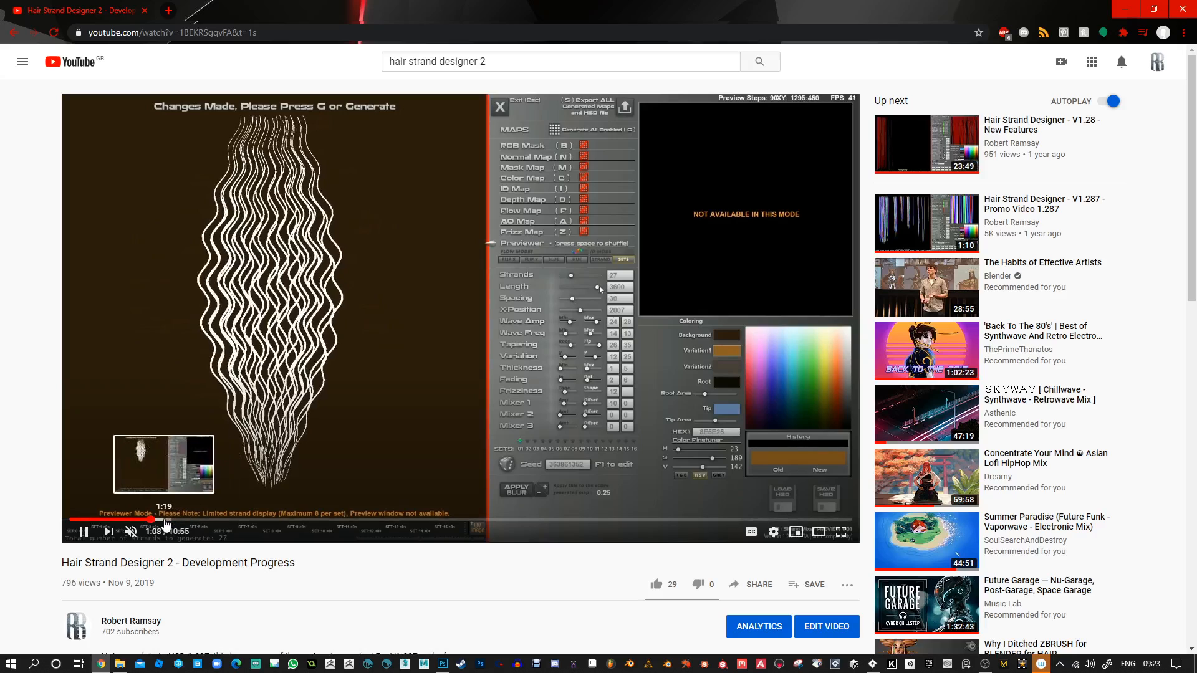
{"action": "left_click", "coordinate": [185, 520]}
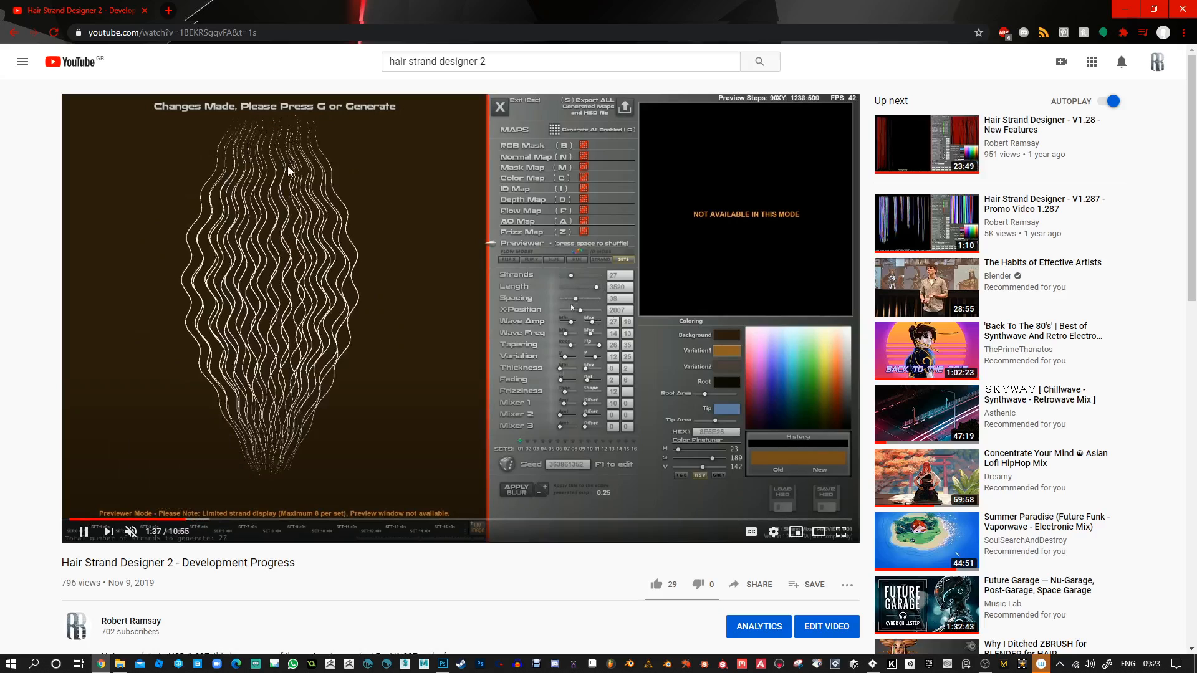
{"action": "left_click", "coordinate": [206, 520]}
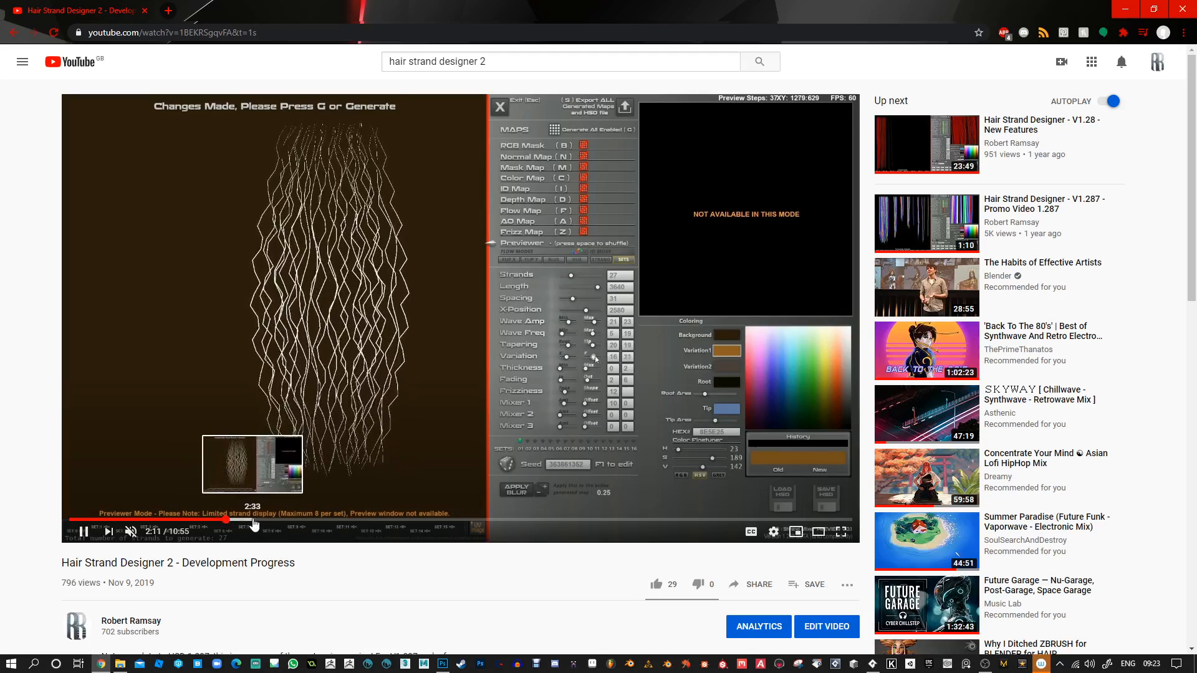
{"action": "left_click", "coordinate": [252, 519]}
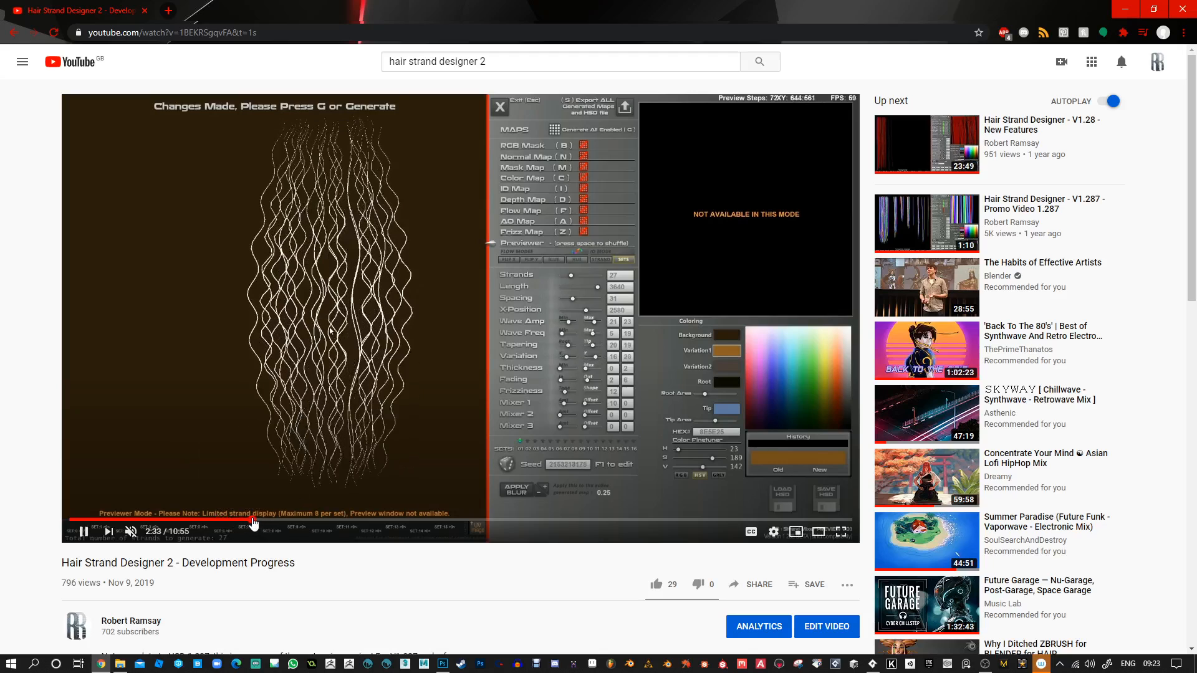
{"action": "left_click", "coordinate": [313, 520]}
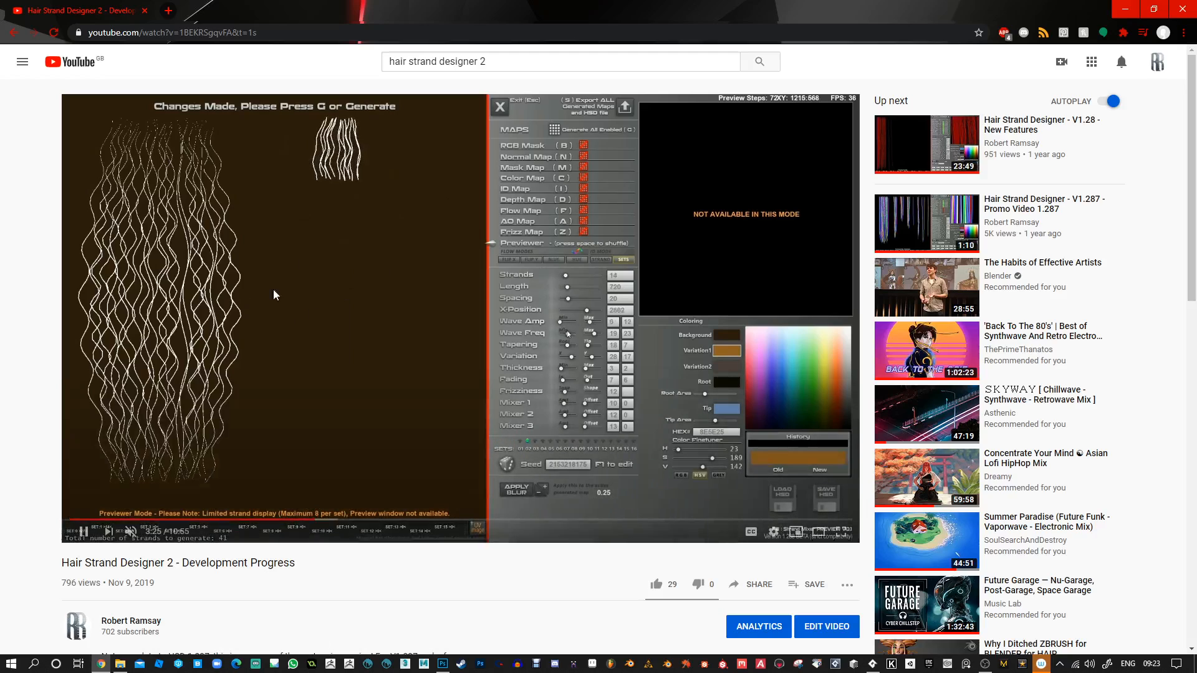
{"action": "left_click", "coordinate": [333, 520]}
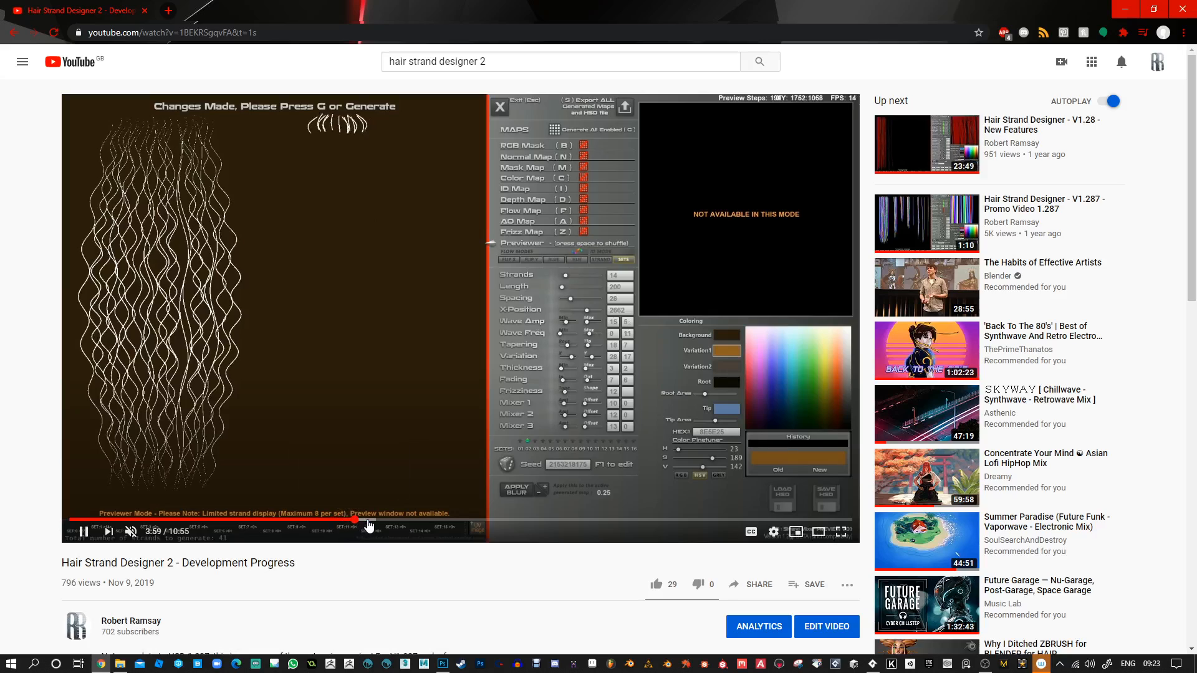
{"action": "left_click", "coordinate": [374, 519]}
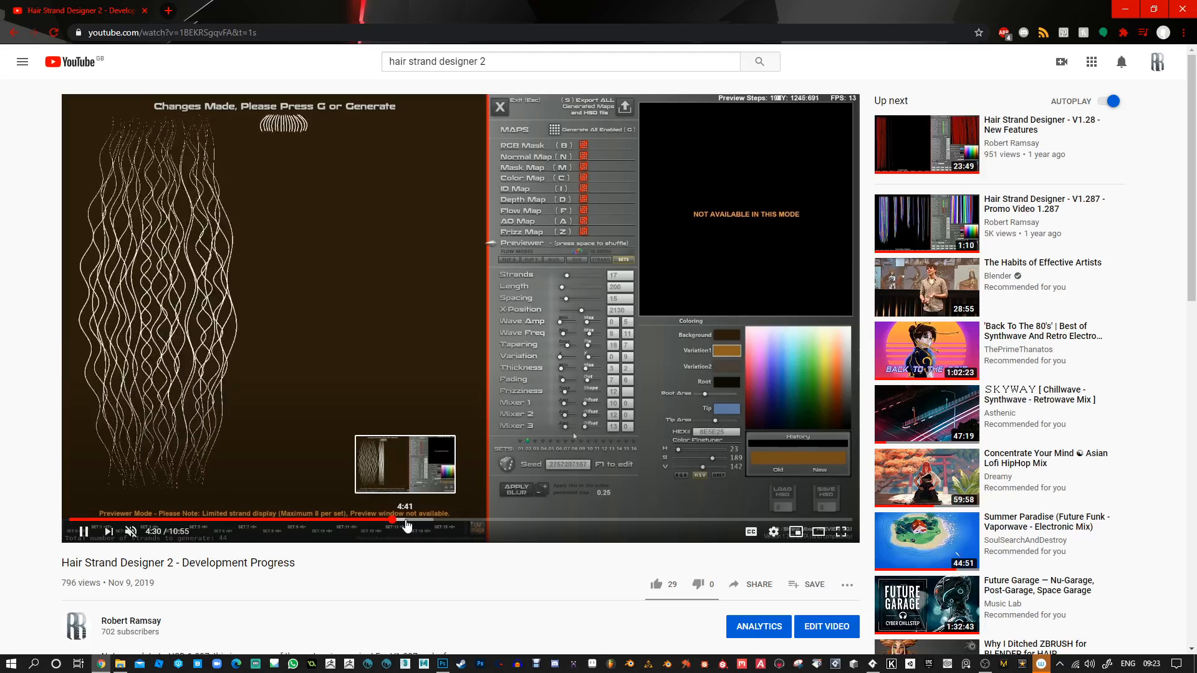
{"action": "left_click", "coordinate": [421, 525]}
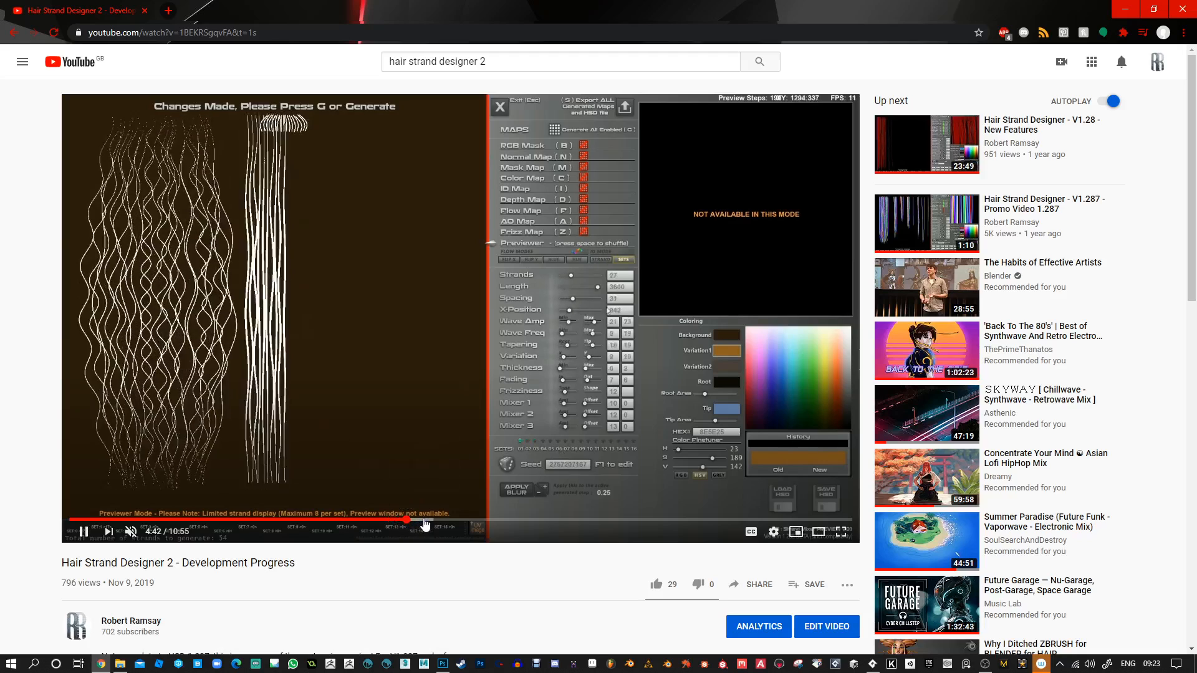
{"action": "left_click", "coordinate": [440, 525]}
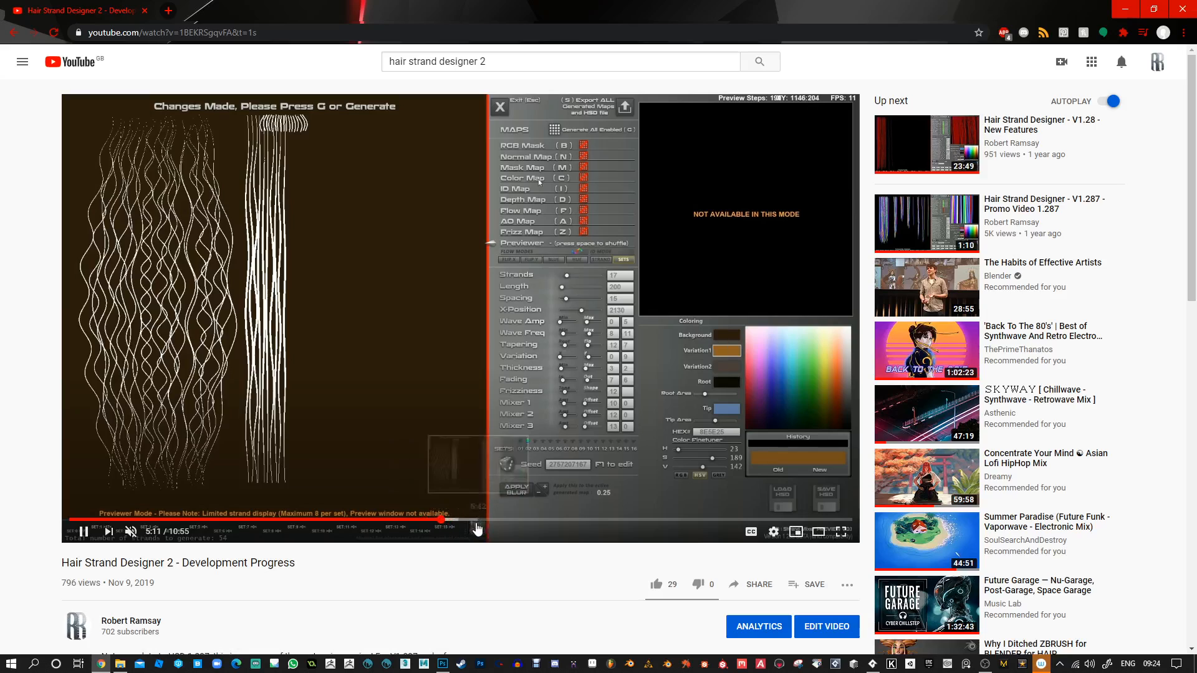
{"action": "left_click", "coordinate": [473, 525]}
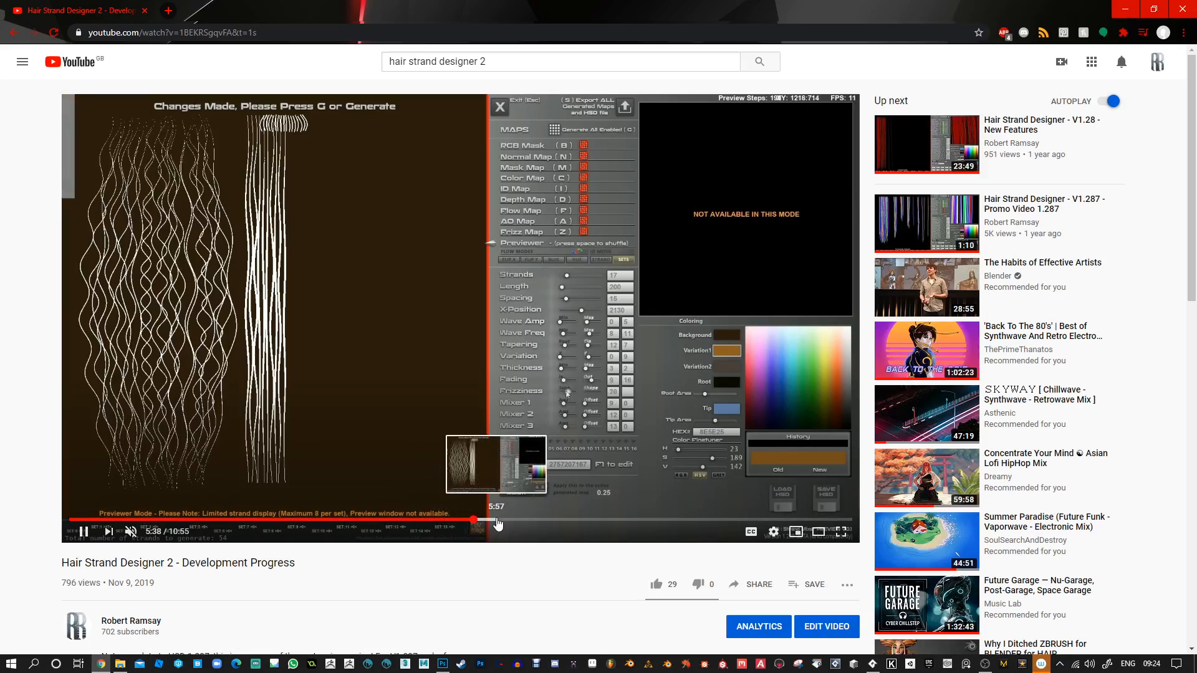
{"action": "left_click", "coordinate": [497, 525]}
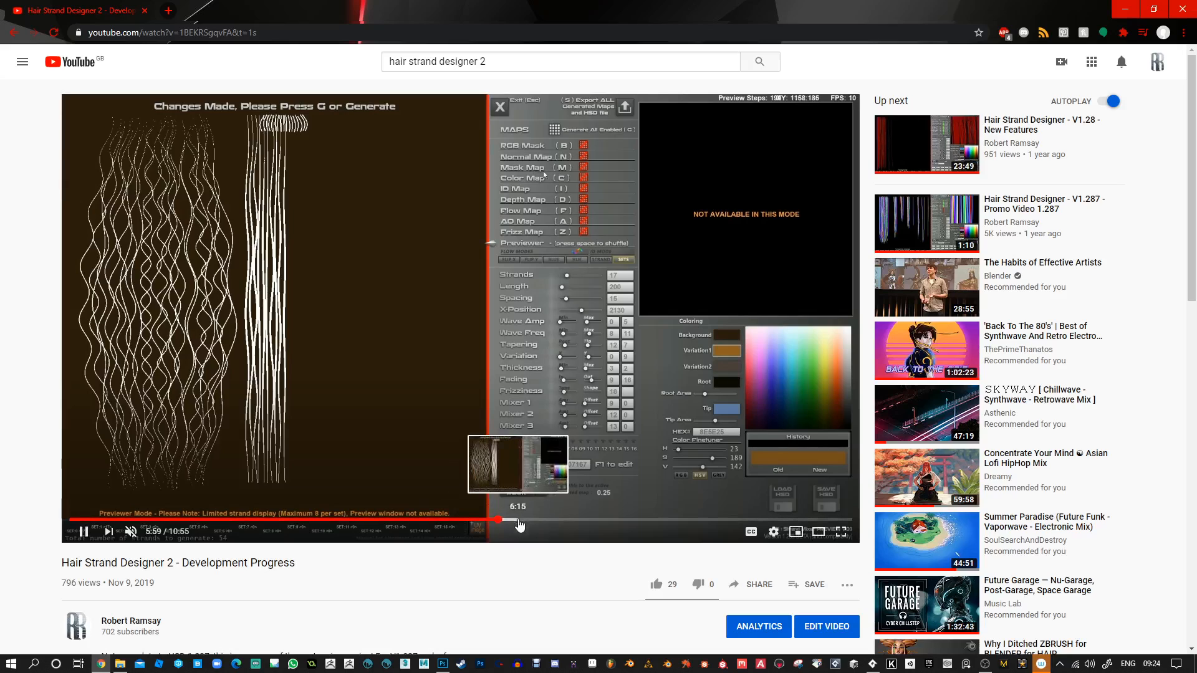
{"action": "left_click", "coordinate": [519, 520]}
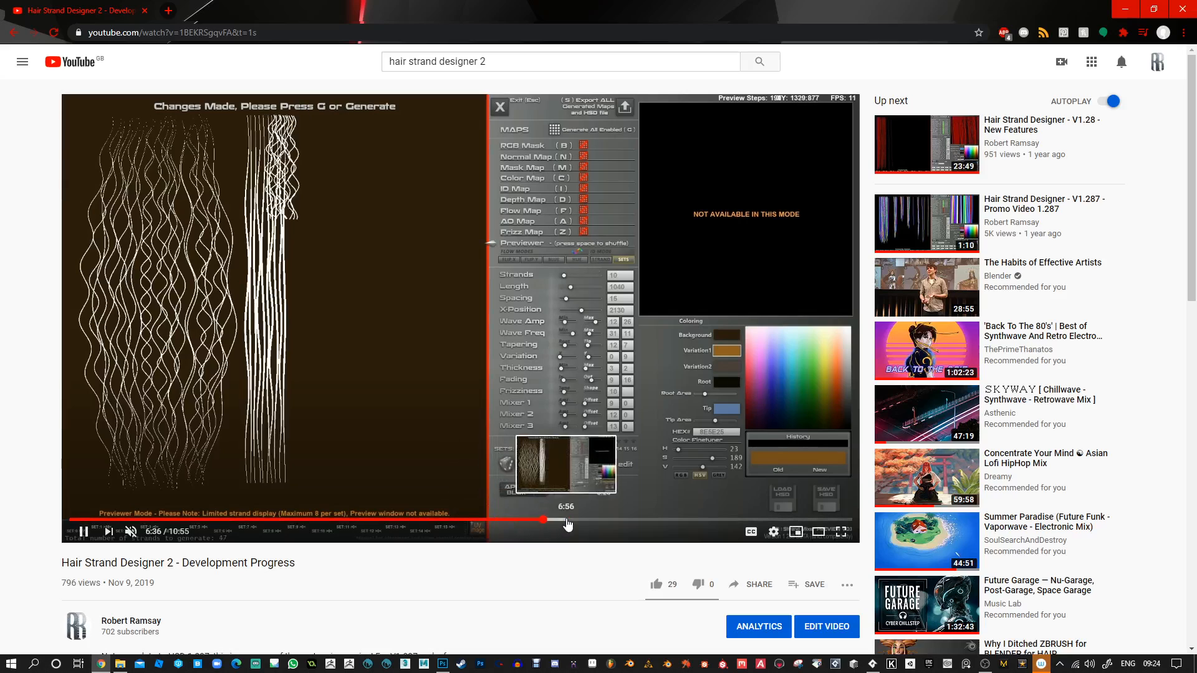
{"action": "left_click", "coordinate": [566, 520]}
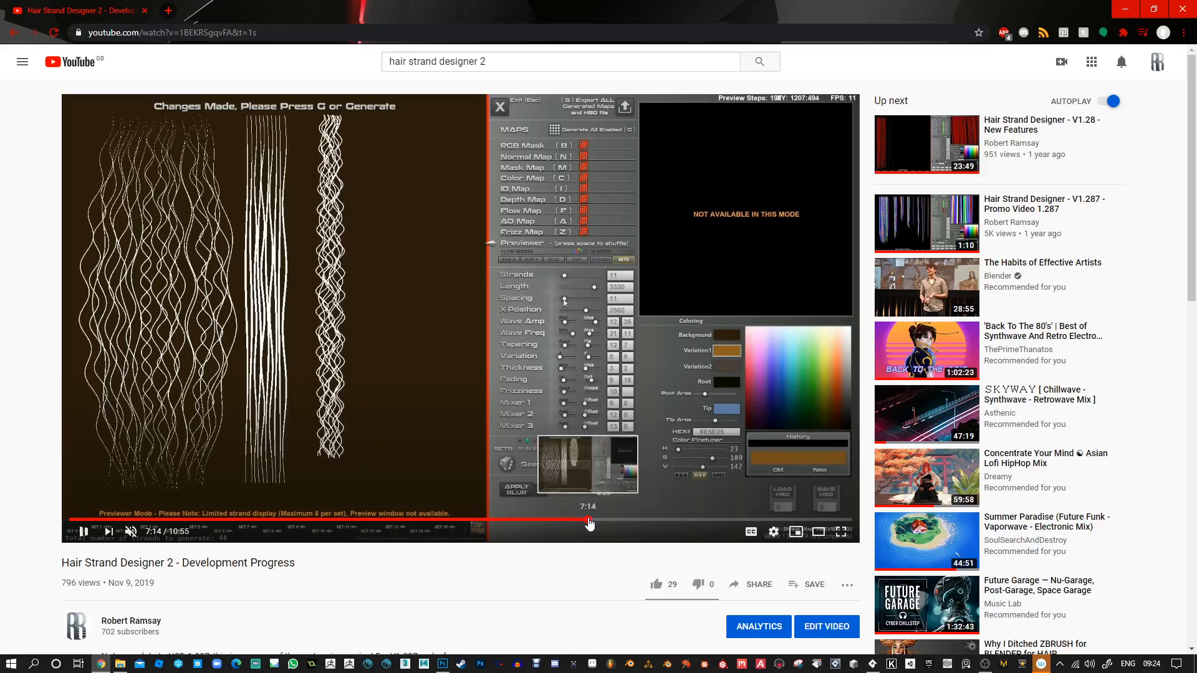
{"action": "left_click", "coordinate": [589, 520]}
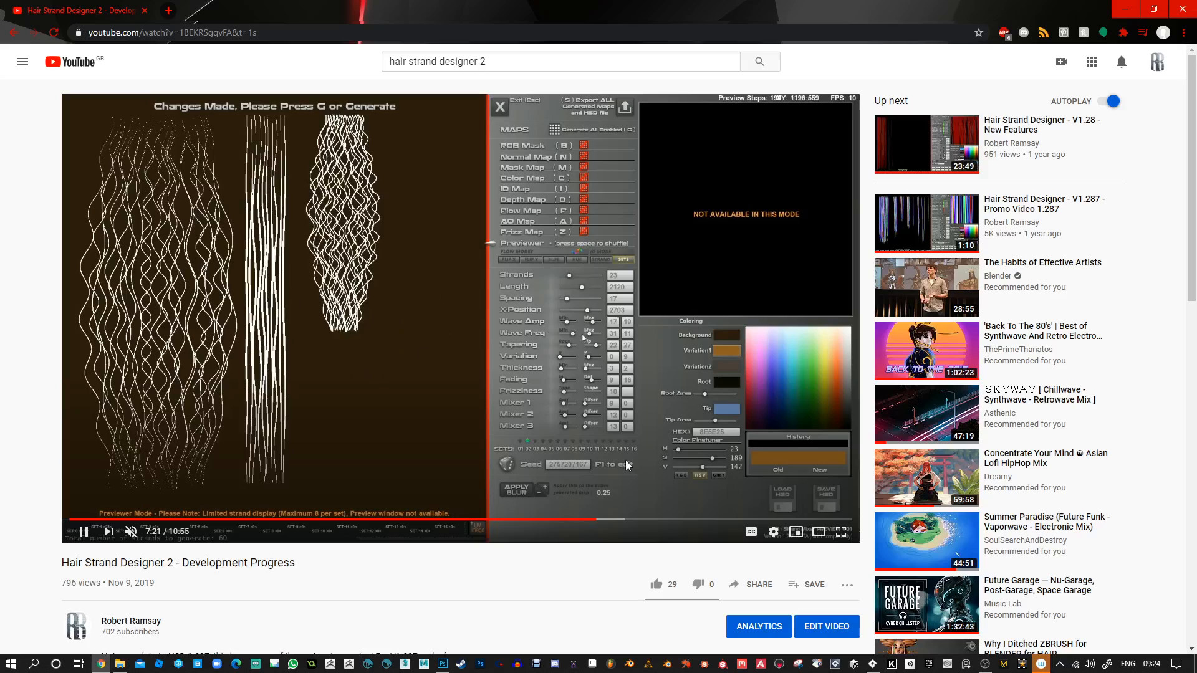
{"action": "left_click", "coordinate": [614, 519]}
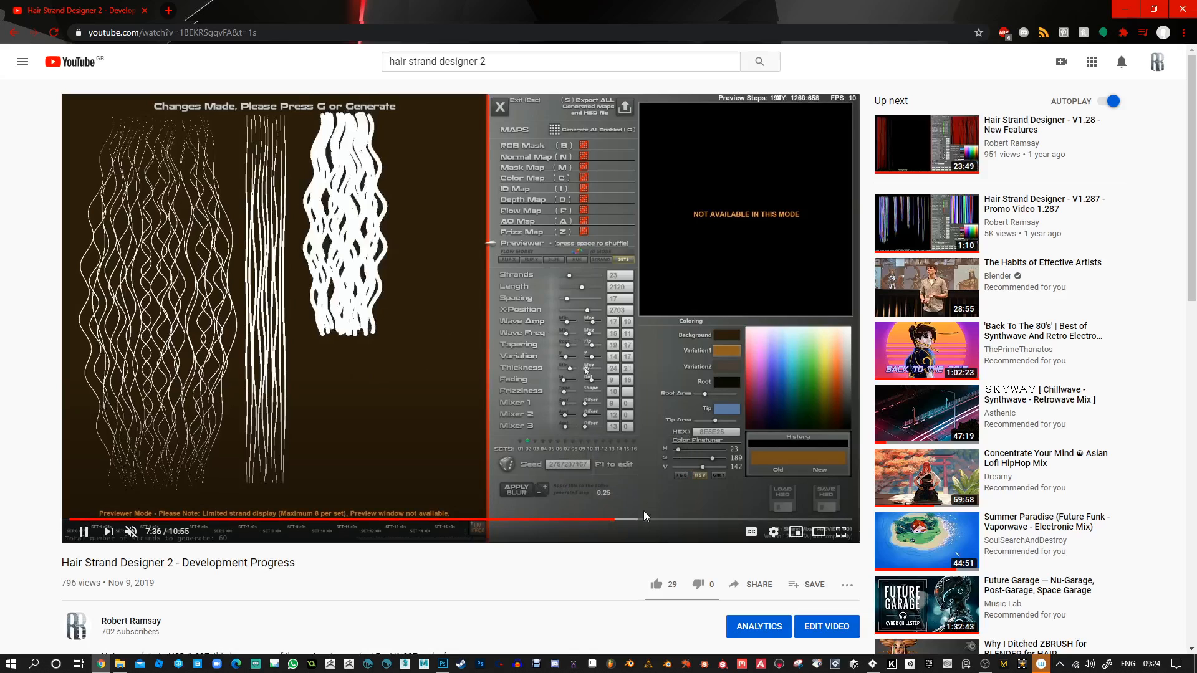
{"action": "left_click", "coordinate": [631, 520]}
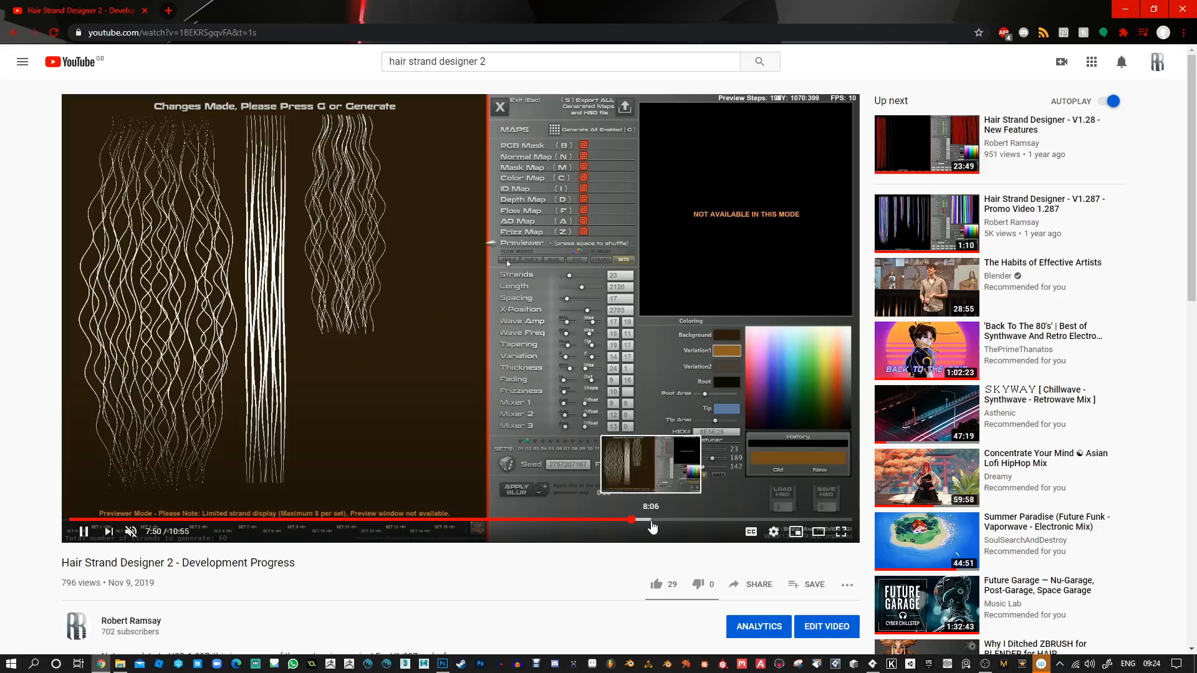
{"action": "left_click", "coordinate": [652, 519]}
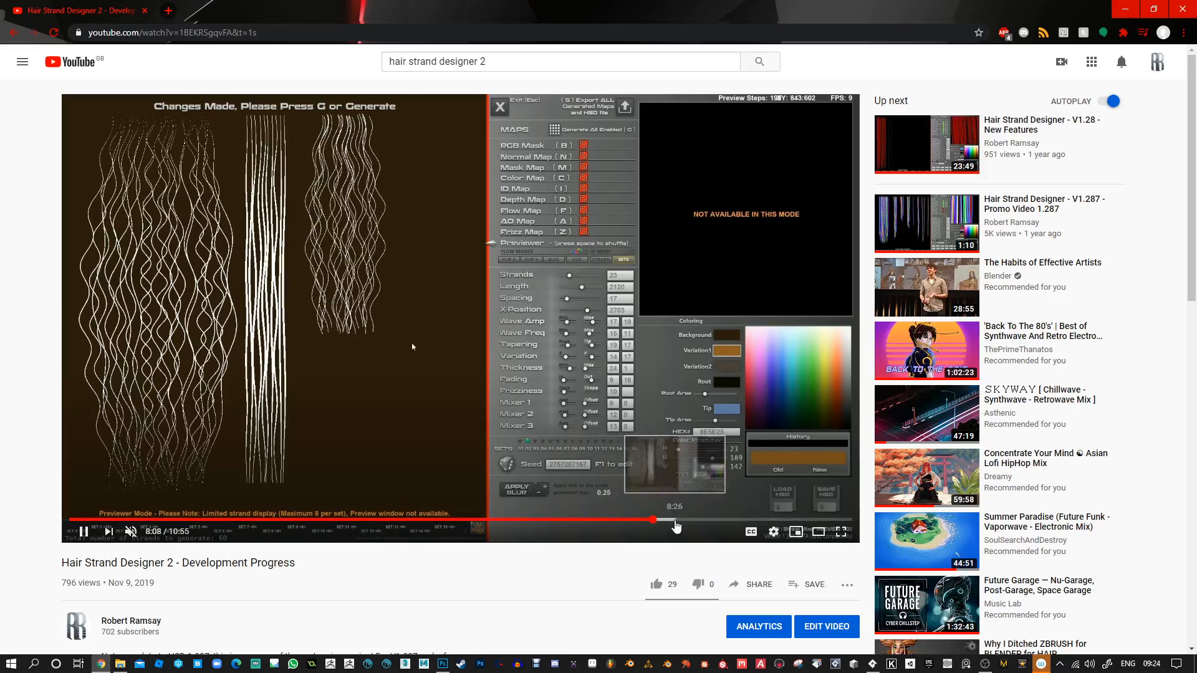
{"action": "left_click", "coordinate": [694, 521]}
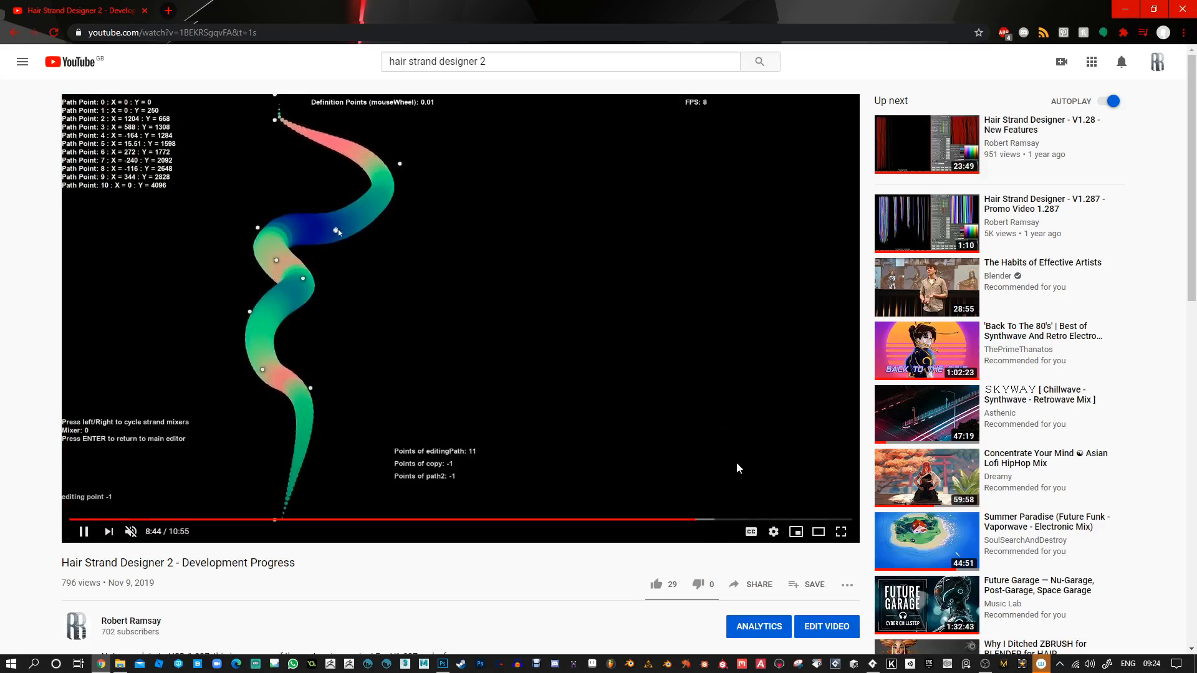
{"action": "left_click", "coordinate": [715, 520]}
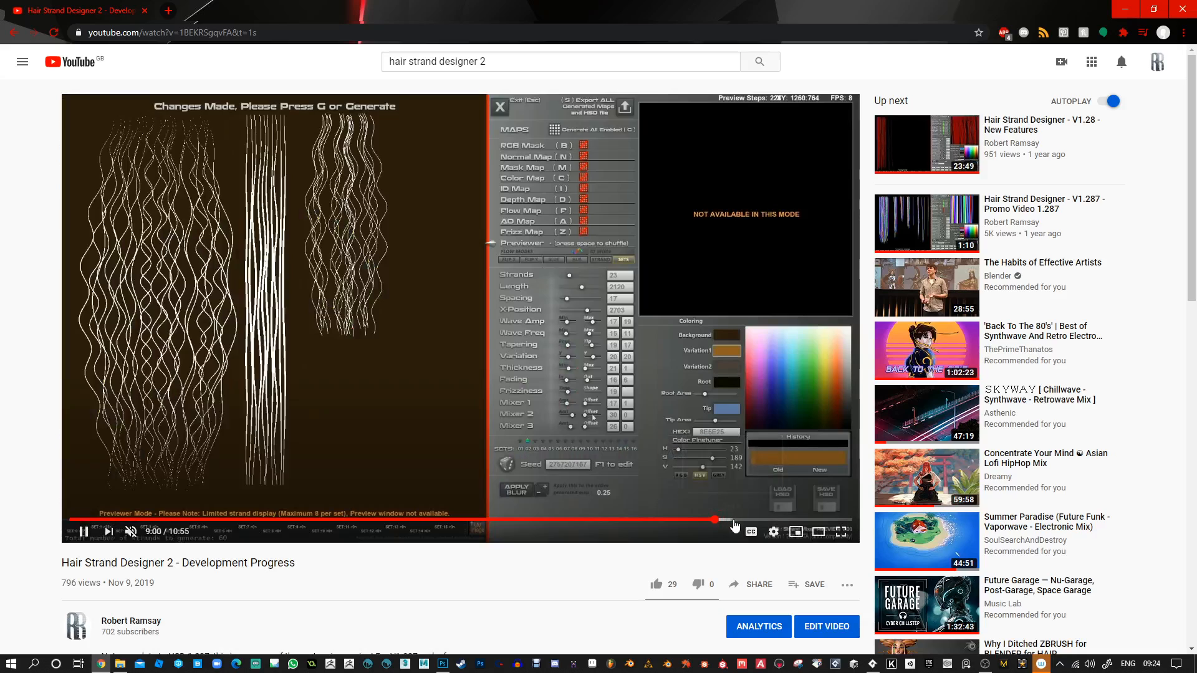
{"action": "left_click", "coordinate": [734, 521]}
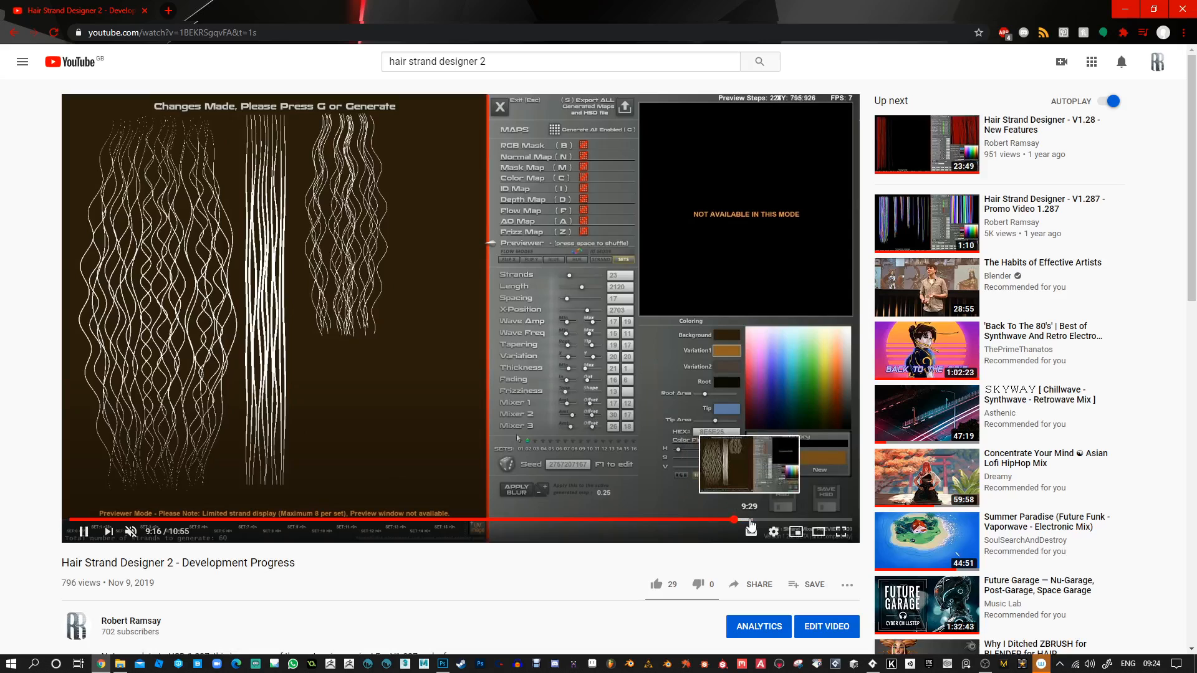
{"action": "left_click", "coordinate": [750, 521]}
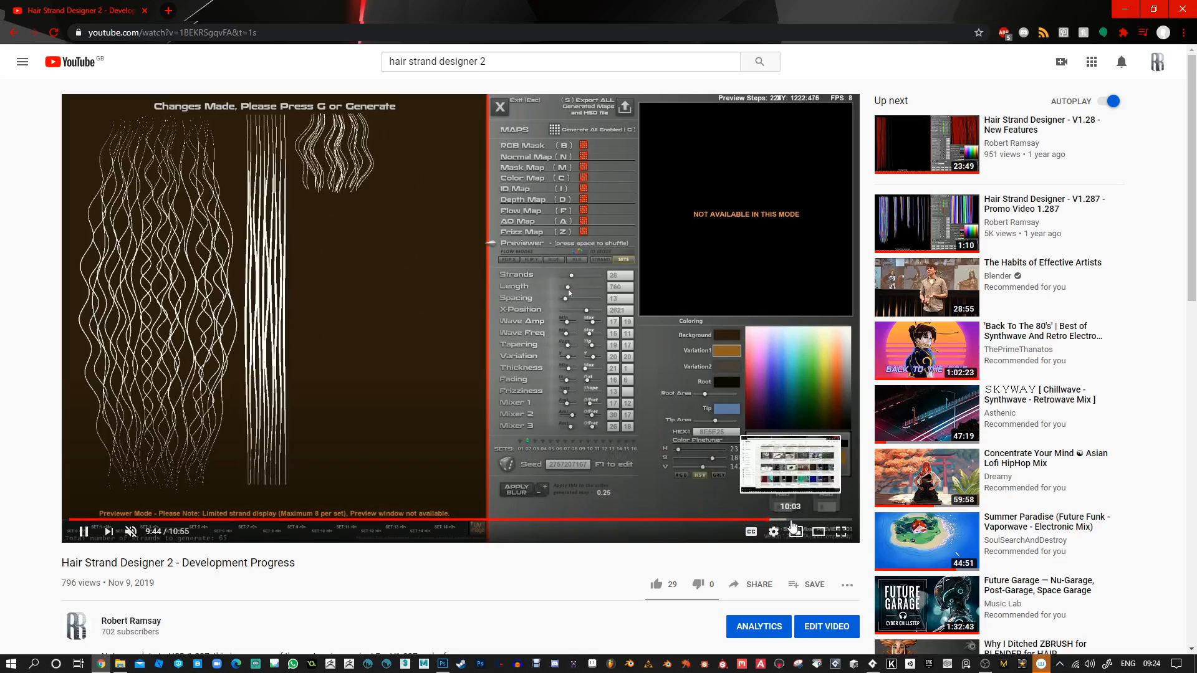
{"action": "left_click", "coordinate": [791, 521]}
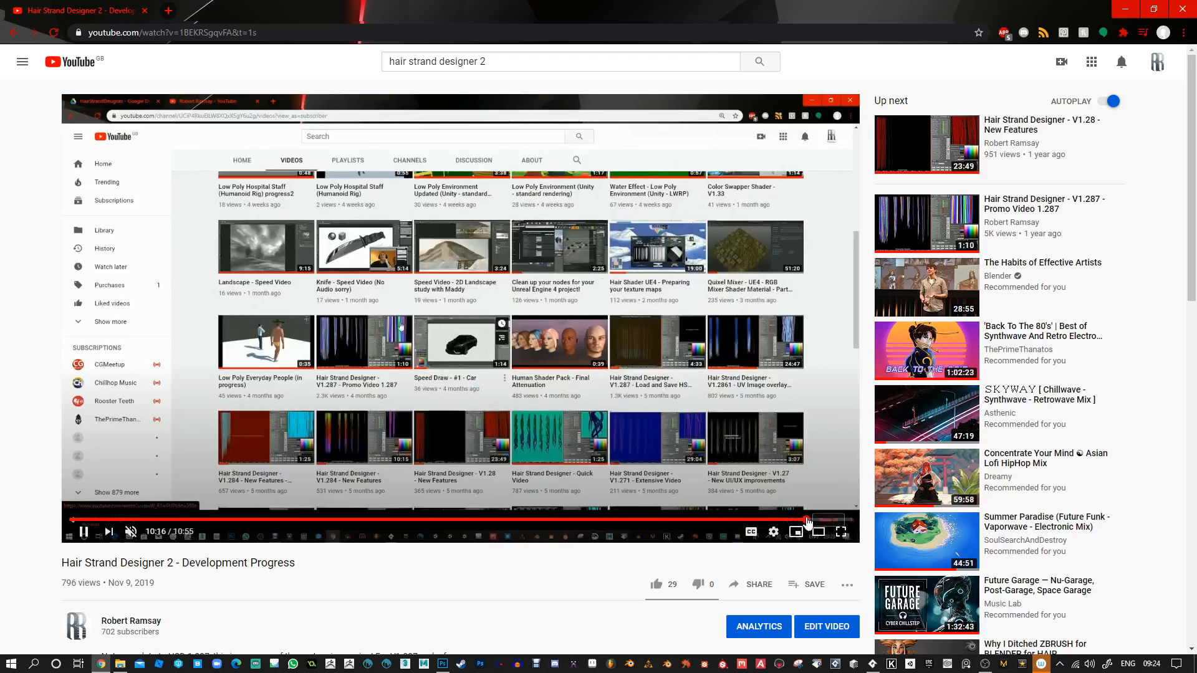
{"action": "left_click", "coordinate": [807, 521]}
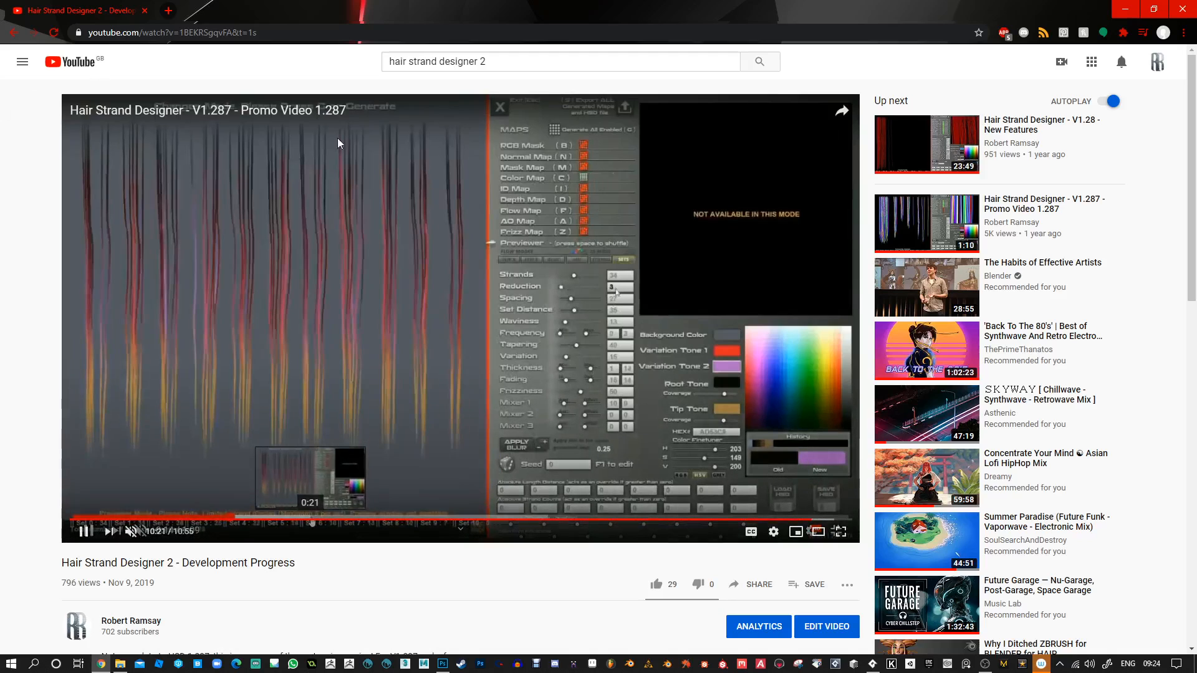
{"action": "left_click", "coordinate": [830, 521]}
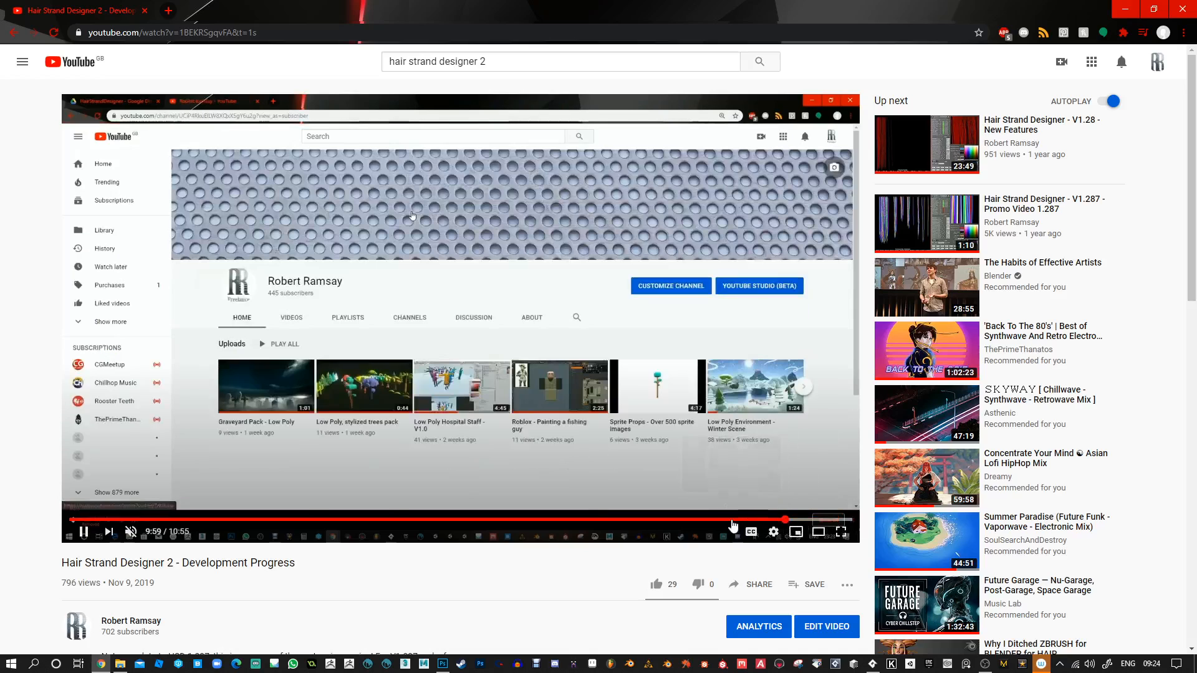
{"action": "left_click", "coordinate": [659, 519]}
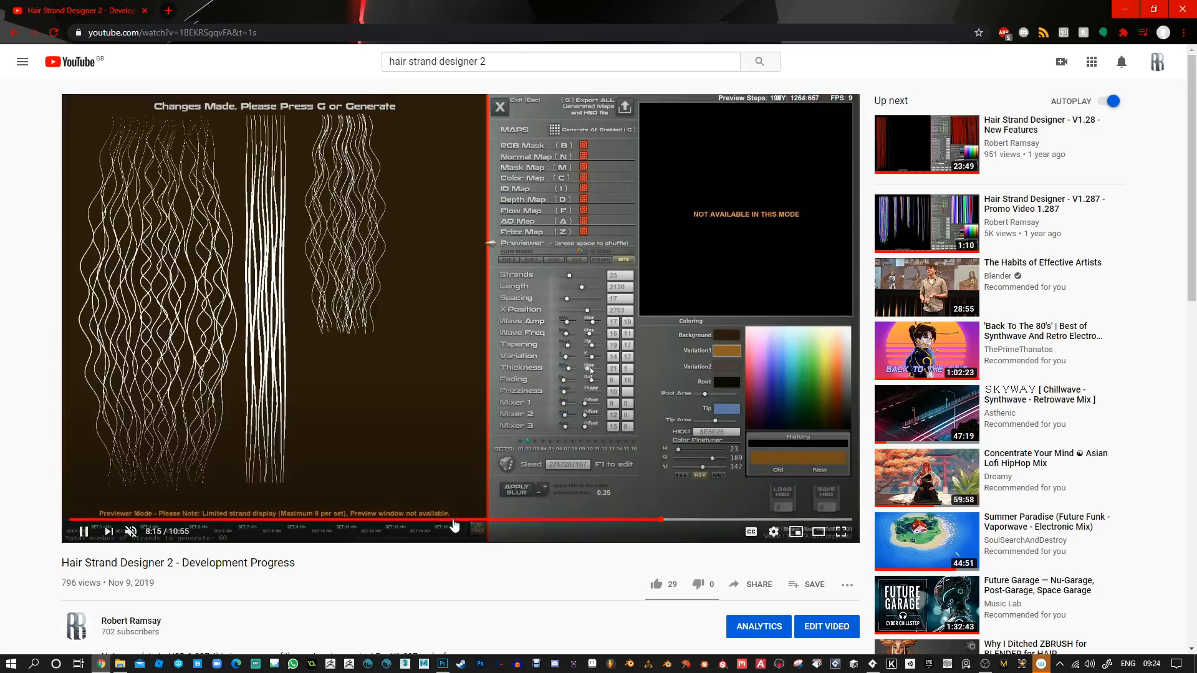
Return to Photoshop and add a layer group named "MidSet" between LeftSet and Layer 1
{"action": "left_click", "coordinate": [1128, 7]}
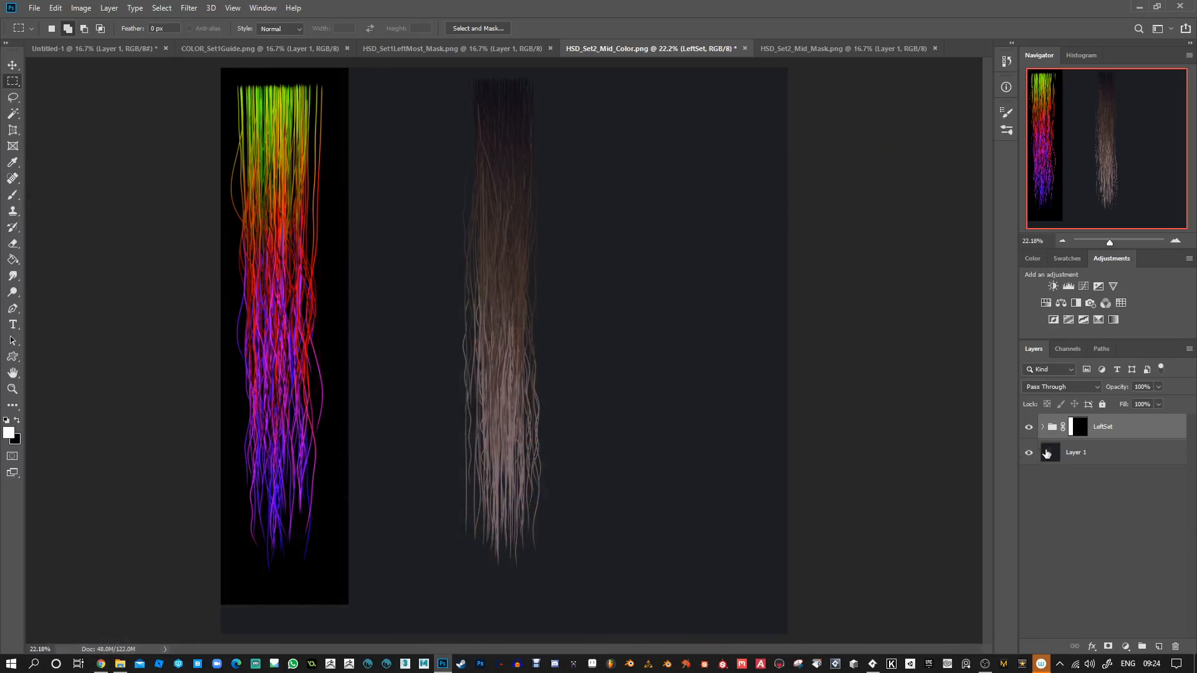
{"action": "left_click", "coordinate": [1099, 459]}
{"action": "left_click", "coordinate": [1143, 647]}
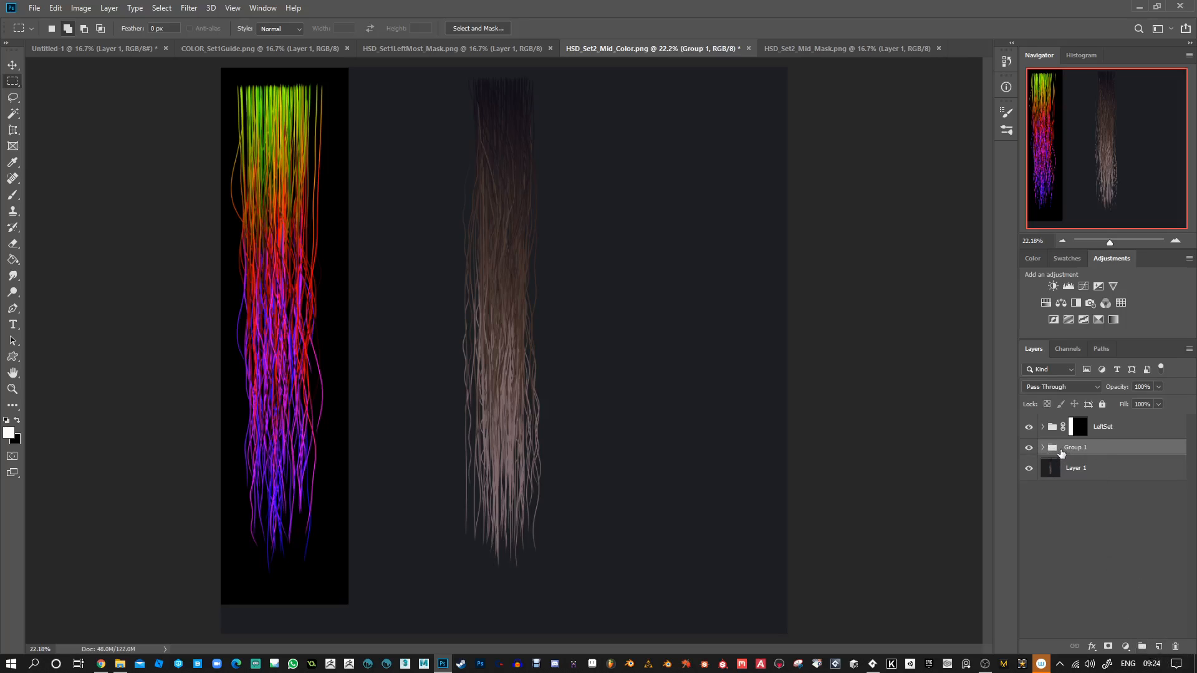
{"action": "type", "text": "MidSet"}
{"action": "key", "text": "Return"}
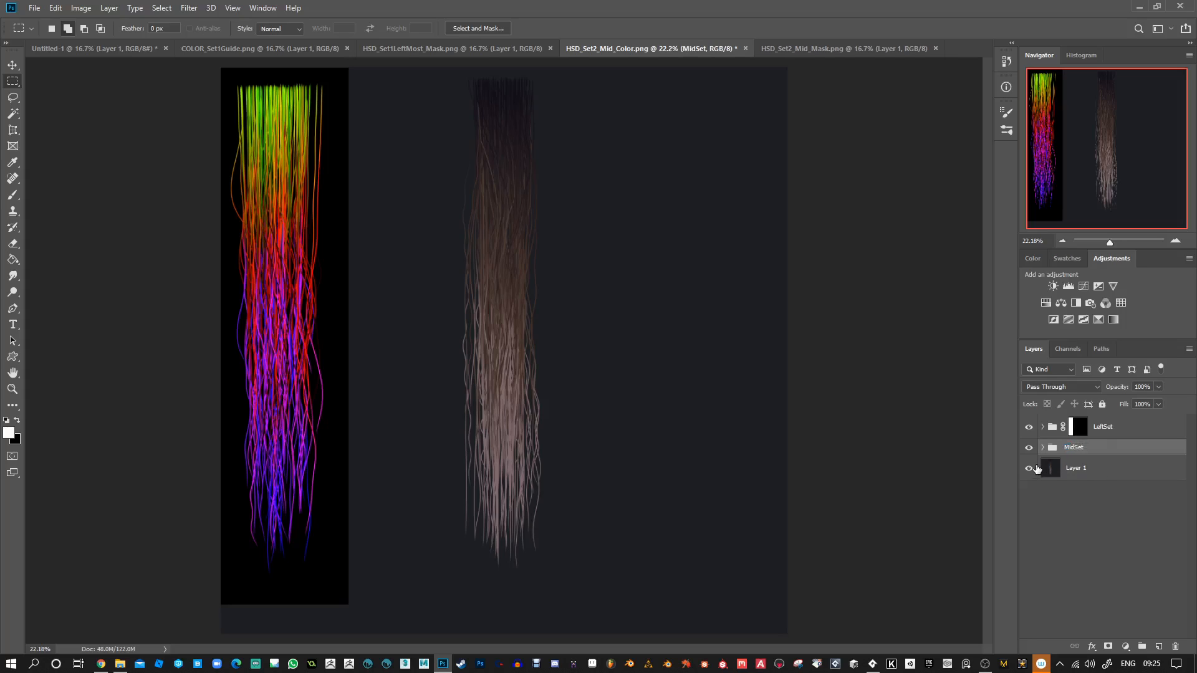
Mask the MidSet group to a full-height rectangular area around the middle brown hair strand
{"action": "left_click", "coordinate": [1029, 429]}
{"action": "left_click", "coordinate": [1029, 429]}
{"action": "left_click_drag", "start_coordinate": [434, 70], "coordinate": [557, 597]}
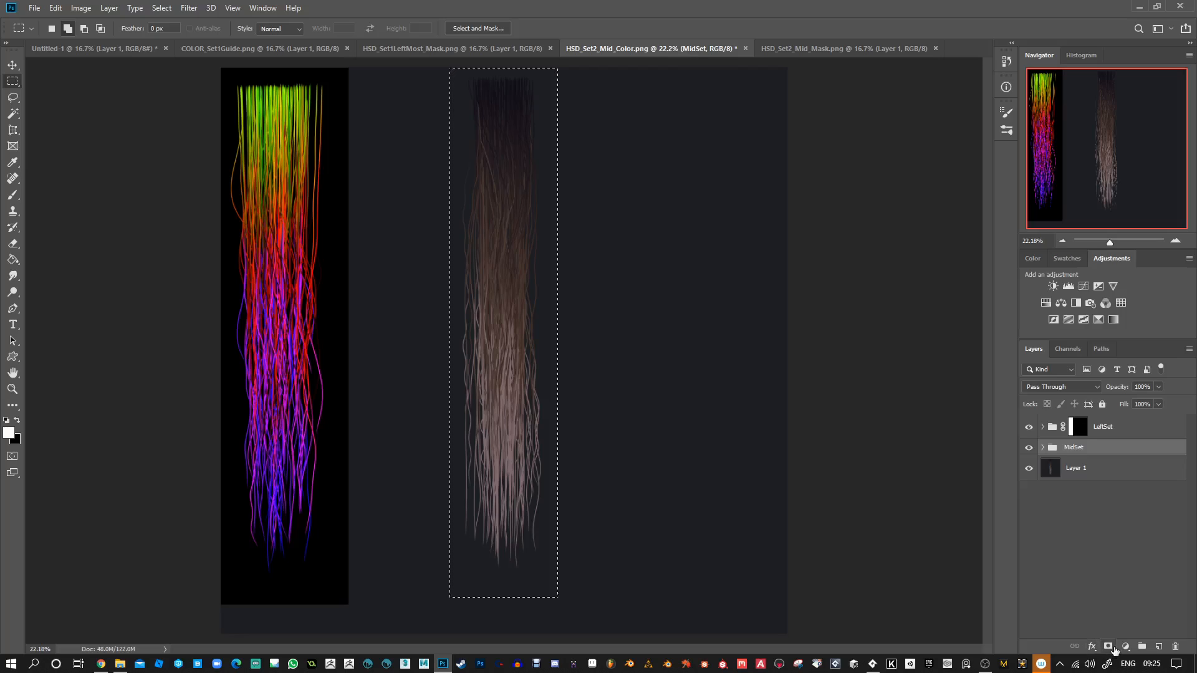
{"action": "left_click", "coordinate": [1109, 649]}
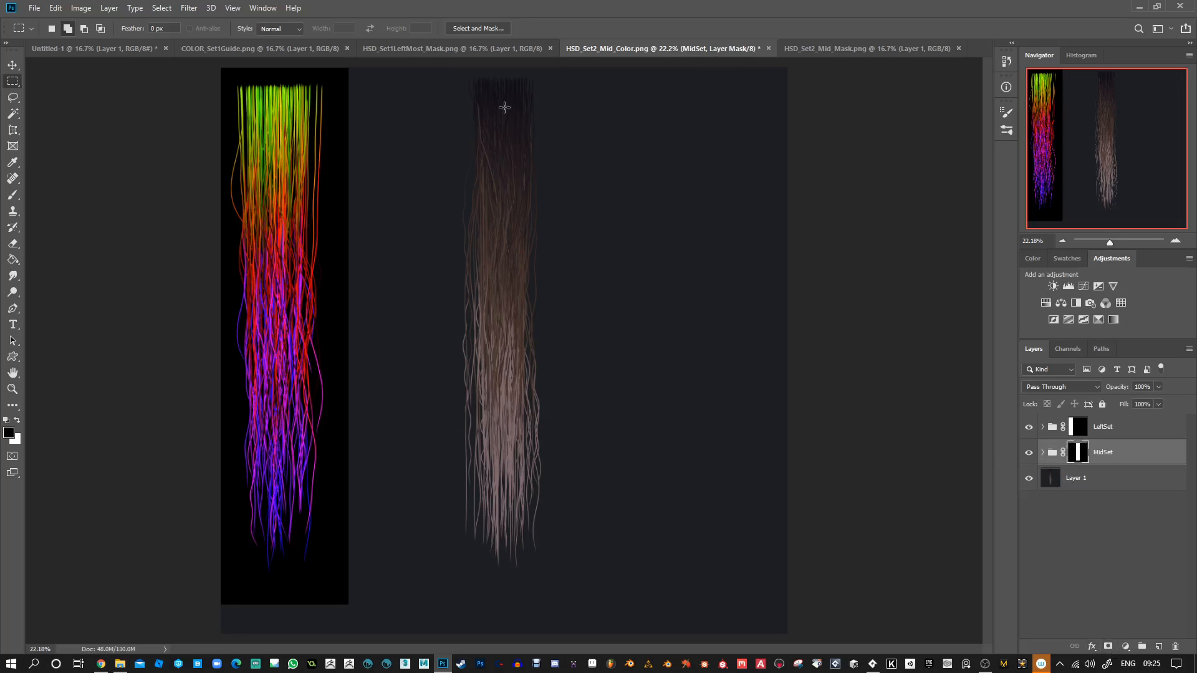
Put Layer 1 inside the MidSet group, expand the group, and activate the Move tool on that layer
{"action": "left_click_drag", "start_coordinate": [1082, 480], "coordinate": [1099, 455]}
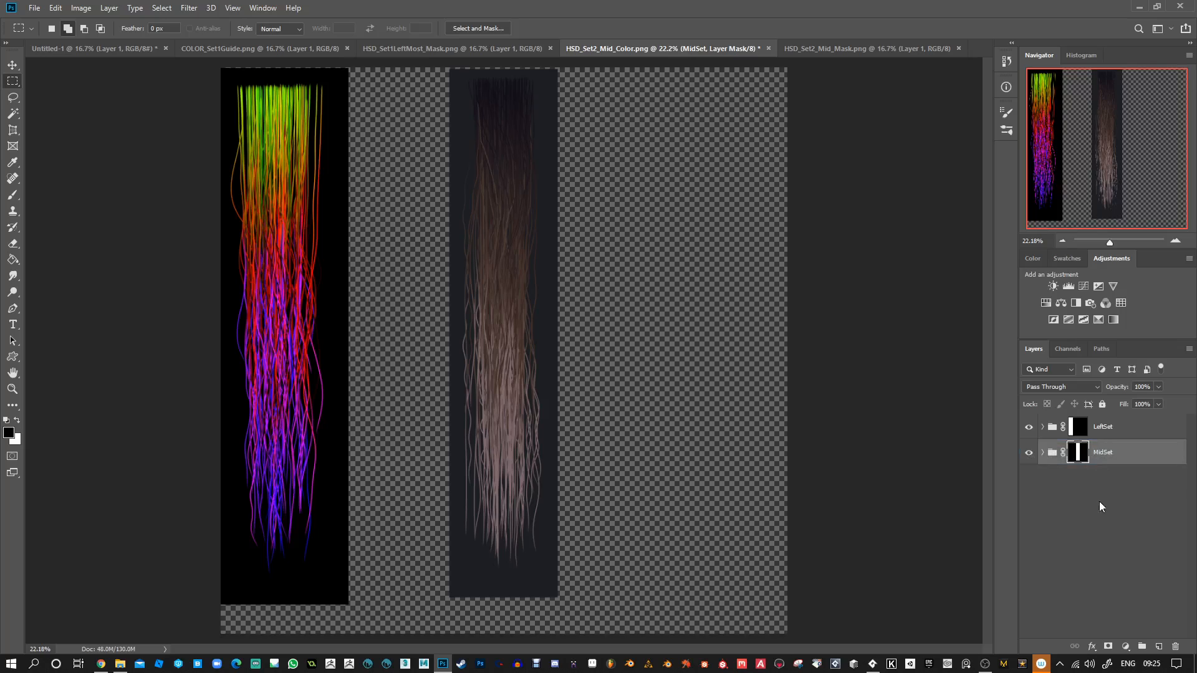
{"action": "left_click", "coordinate": [1042, 453]}
{"action": "left_click", "coordinate": [1116, 478]}
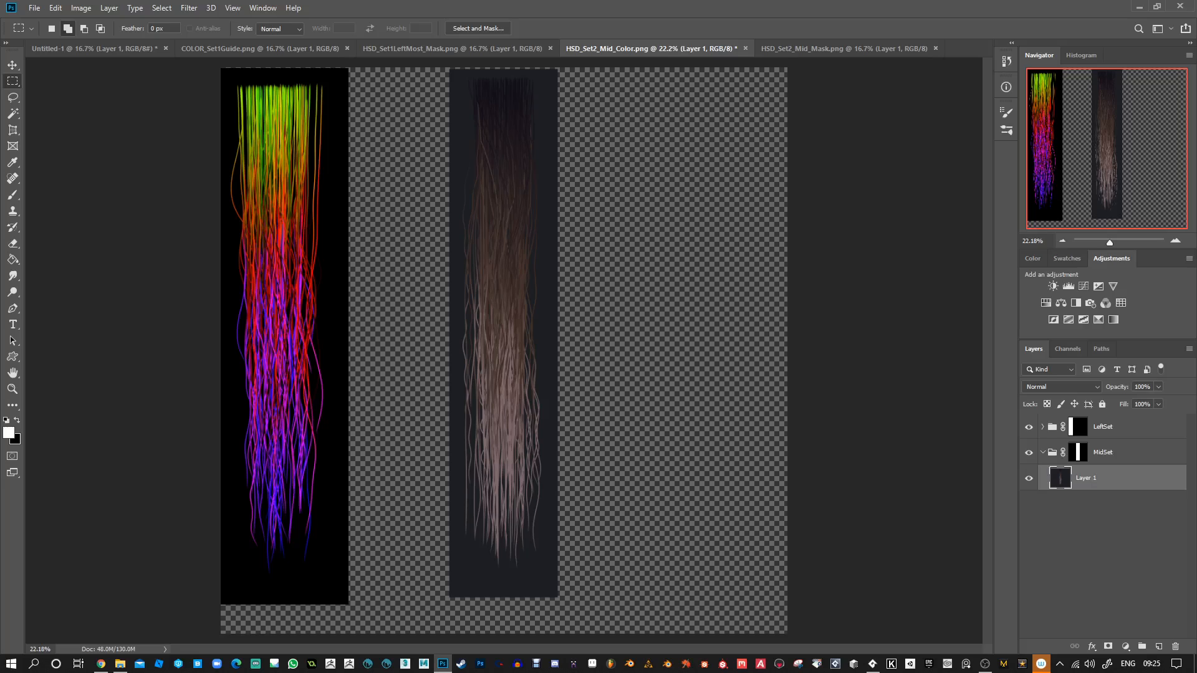
{"action": "key", "text": "alt+Tab"}
{"action": "left_click", "coordinate": [13, 65]}
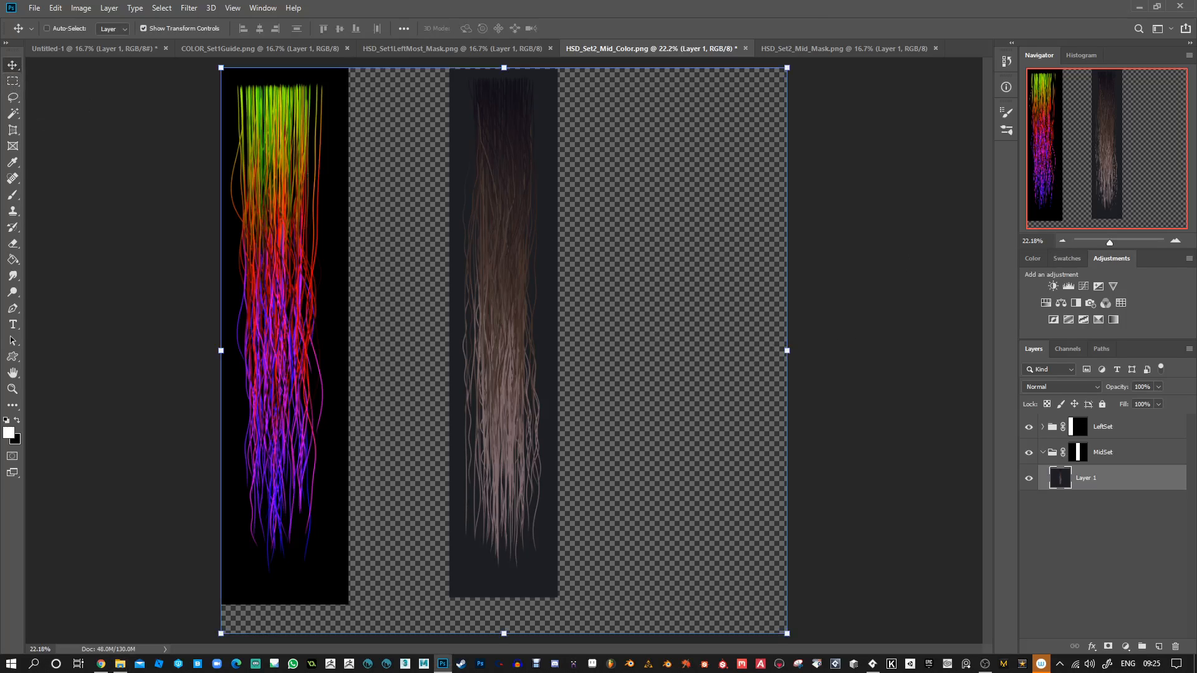
Place the HSD_Set2_Mid Depth, Flow, Frizz, ID, Mask, Normal, RGBMask and AO images from File Explorer into the MidSet group
{"action": "key", "text": "alt+Tab"}
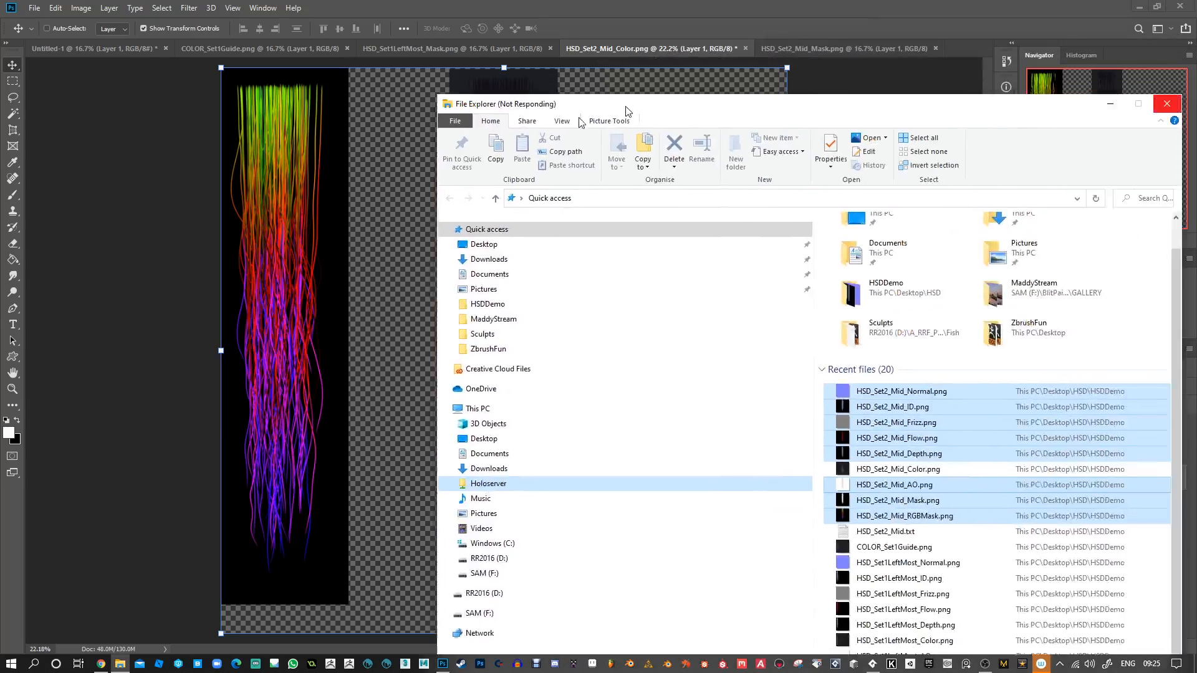
{"action": "left_click_drag", "start_coordinate": [627, 106], "coordinate": [503, 77]}
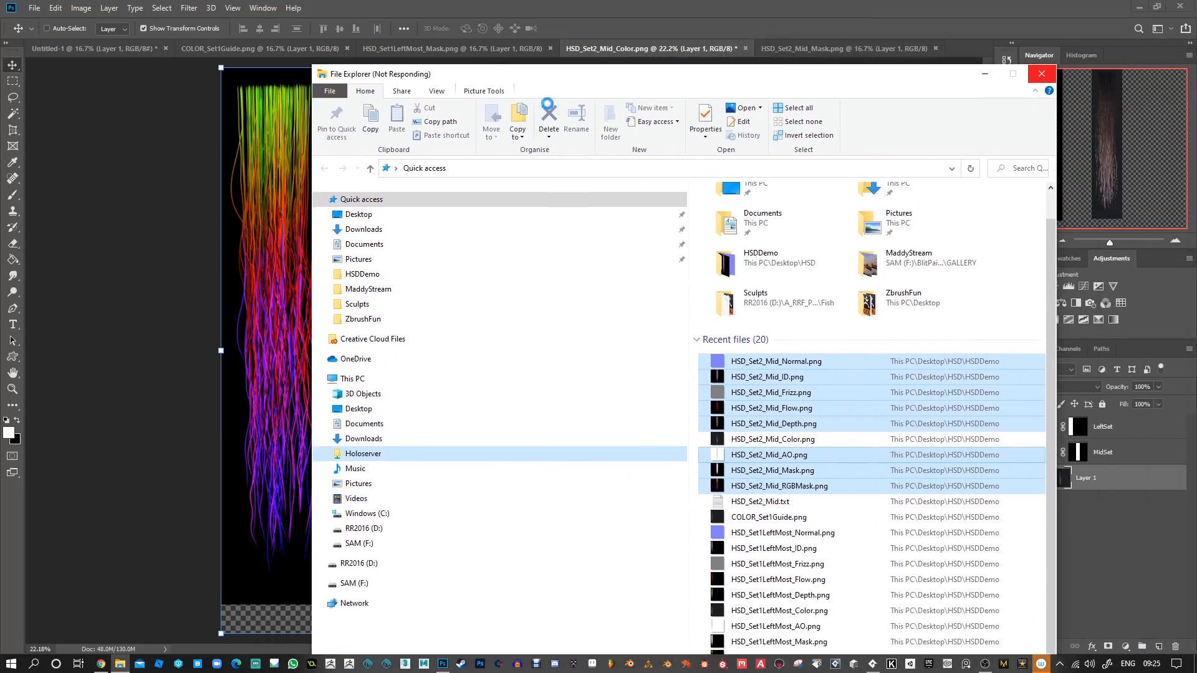
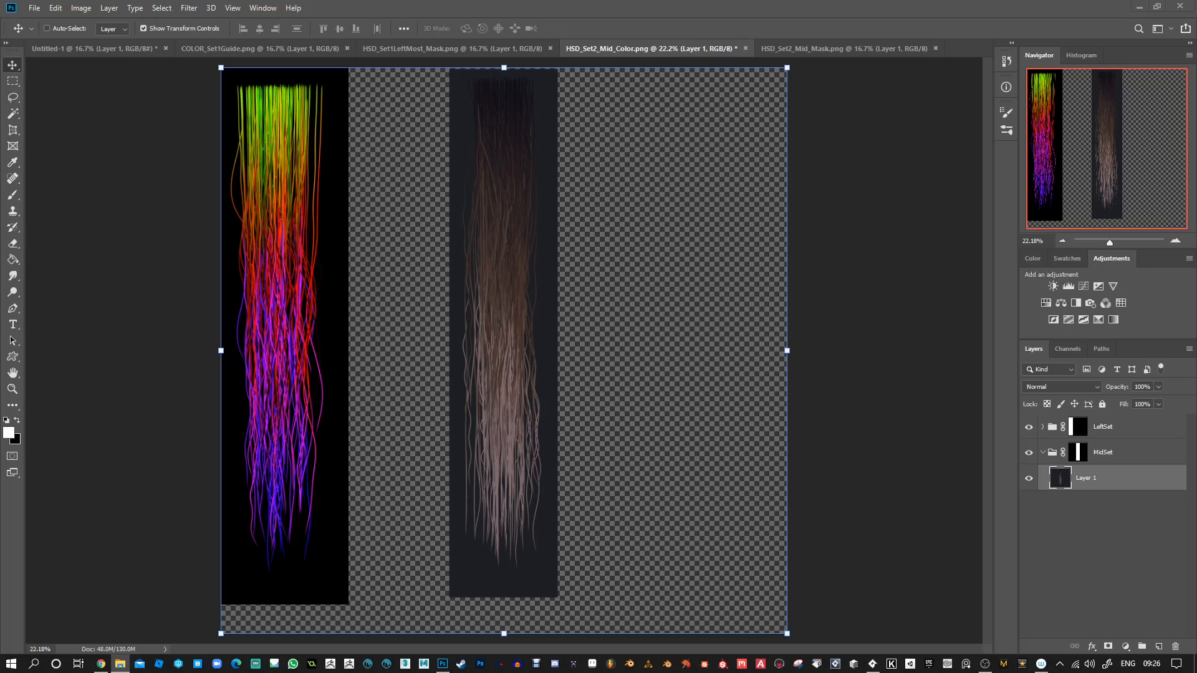
{"action": "left_click_drag", "start_coordinate": [1196, 398], "coordinate": [595, 364]}
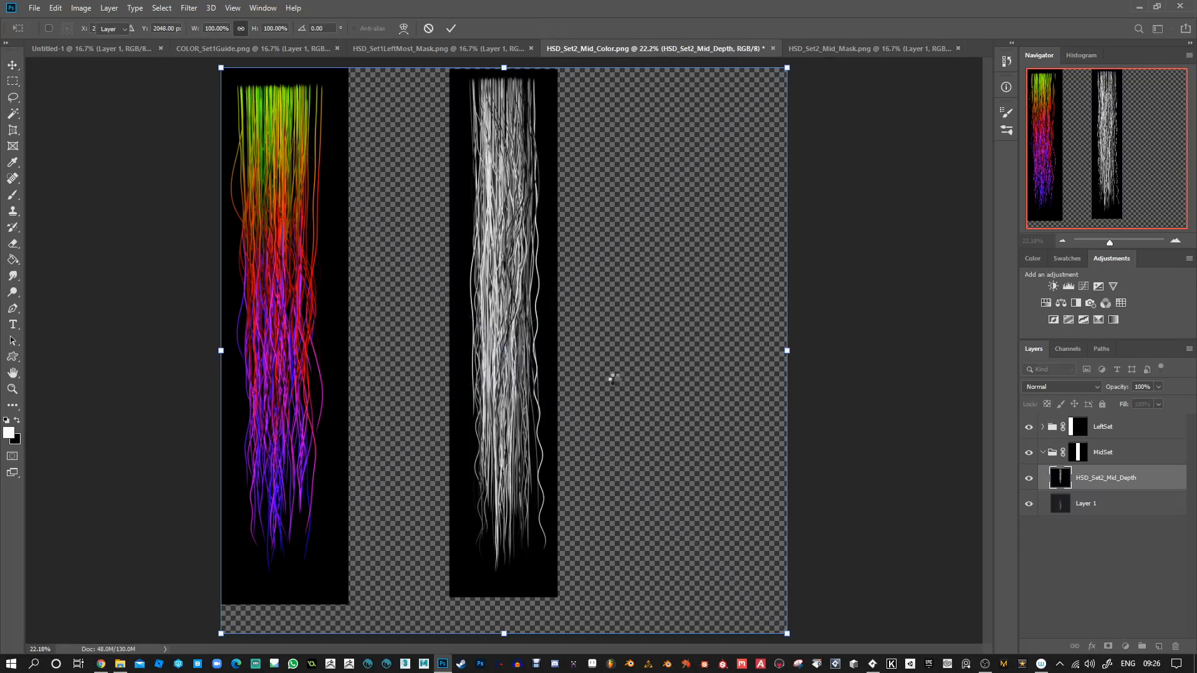
{"action": "key", "text": "Return"}
{"action": "key", "text": "Return"}
{"action": "key", "text": "Return"}
{"action": "key", "text": "Return"}
{"action": "key", "text": "Return"}
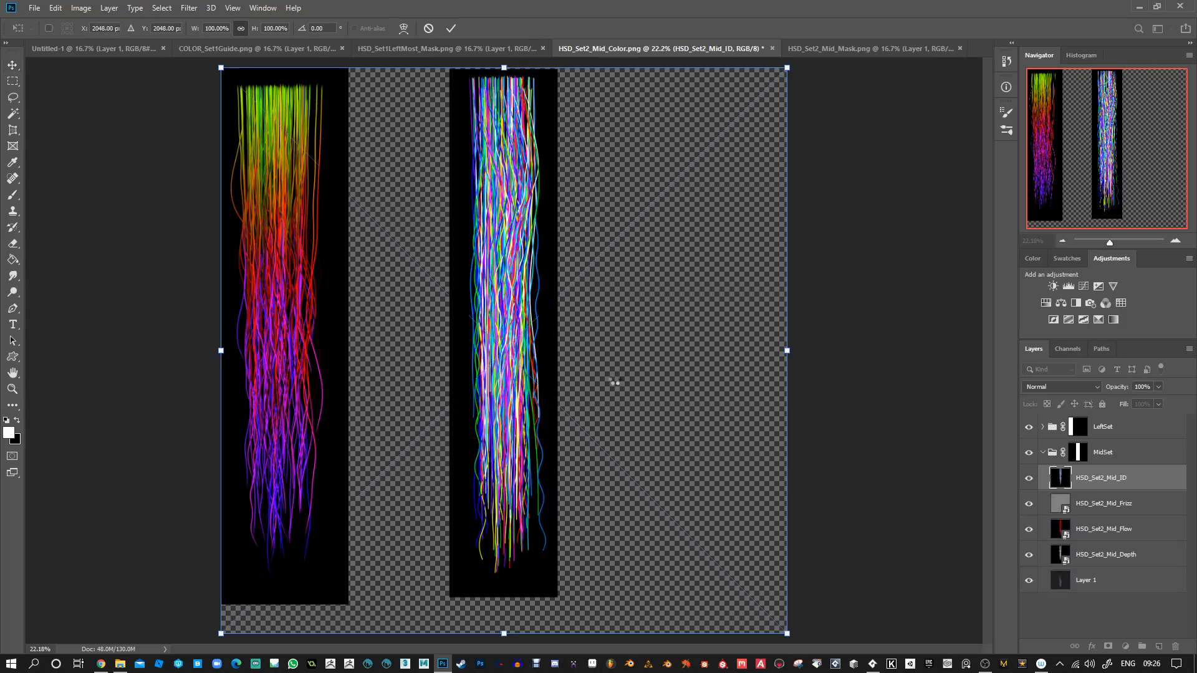
{"action": "key", "text": "Return"}
{"action": "key", "text": "Return"}
{"action": "key", "text": "Return"}
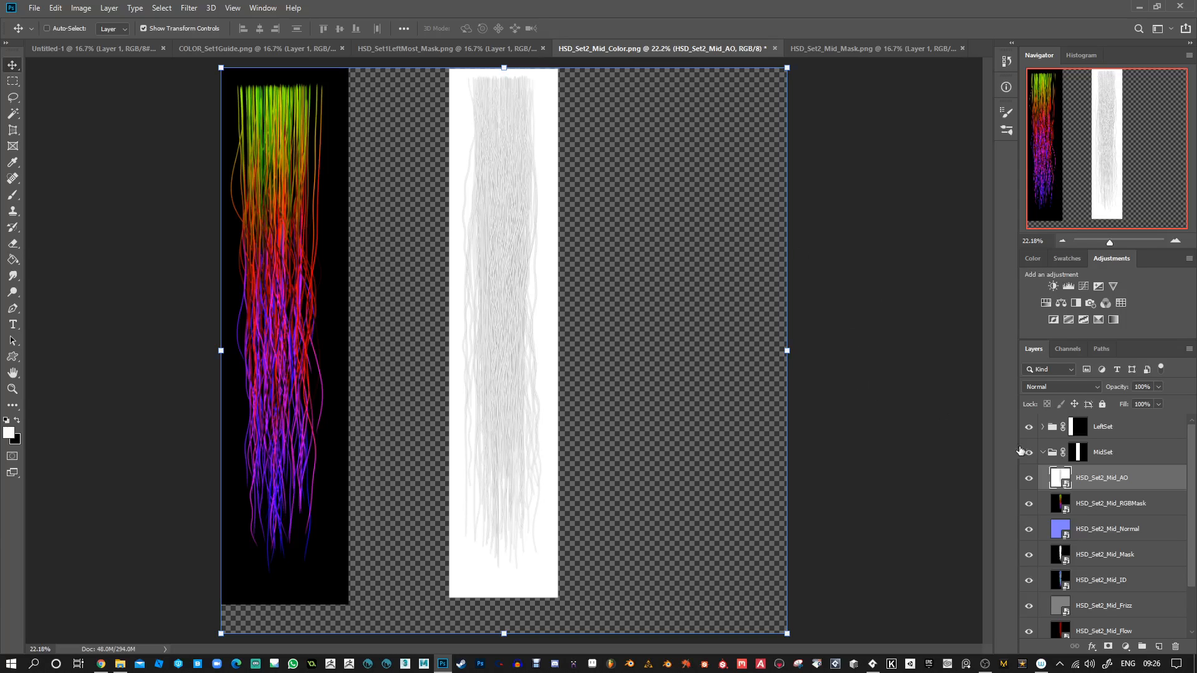
Reorder HSD_Set2_Mid_RGBMask above HSD_Set2_Mid_AO in the MidSet group, and collapse the group
{"action": "left_click", "coordinate": [1043, 452]}
{"action": "left_click", "coordinate": [1042, 451]}
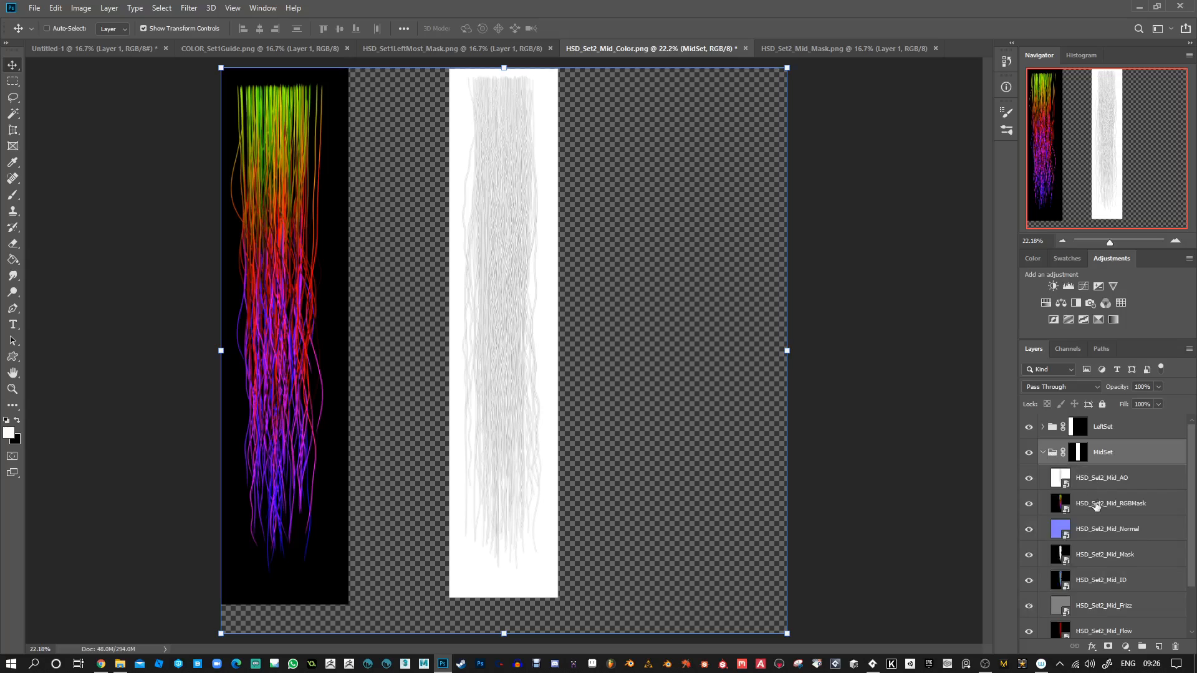
{"action": "left_click_drag", "start_coordinate": [1097, 481], "coordinate": [1098, 469]}
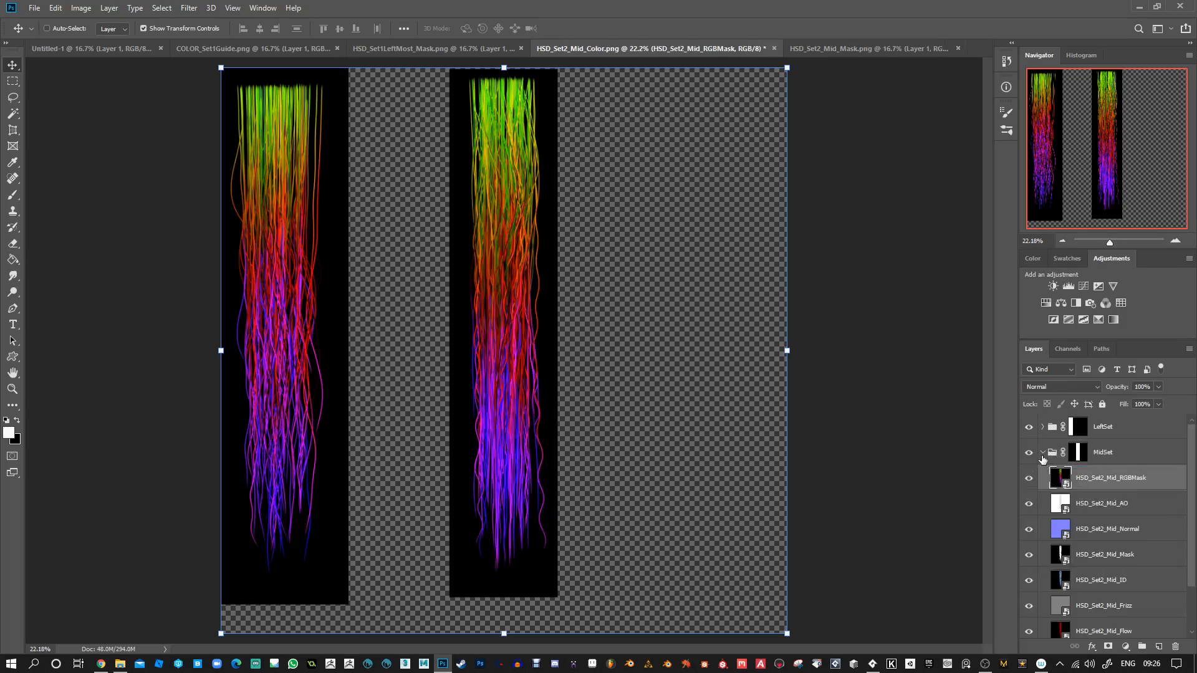
{"action": "left_click", "coordinate": [1043, 452]}
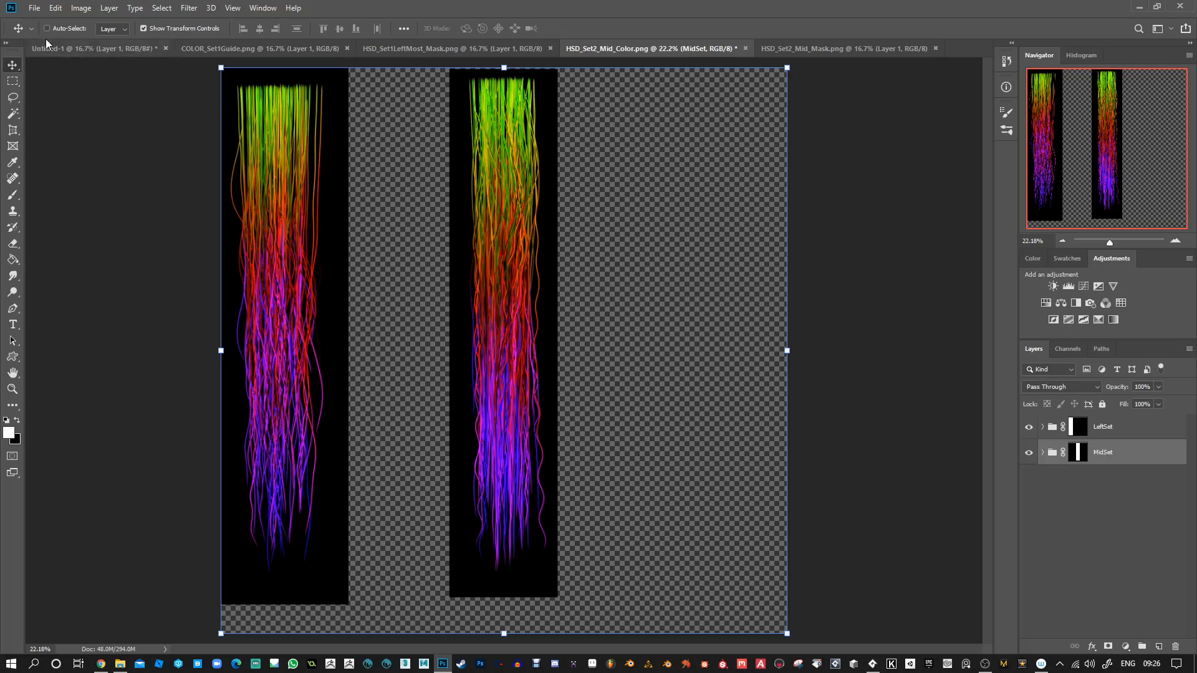
Move the MidSet group directly beside the LeftSet strands and line up their top edges, then switch to the Rectangular Marquee tool
{"action": "left_click_drag", "start_coordinate": [536, 317], "coordinate": [420, 318]}
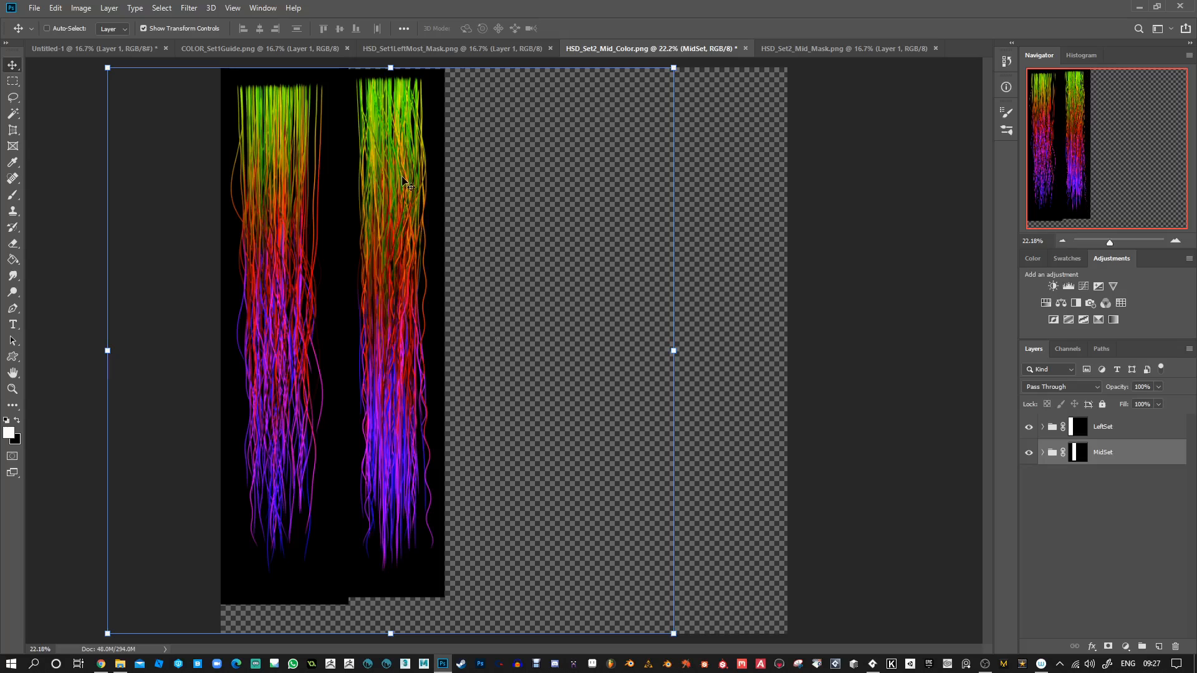
{"action": "left_click_drag", "start_coordinate": [396, 177], "coordinate": [395, 184]}
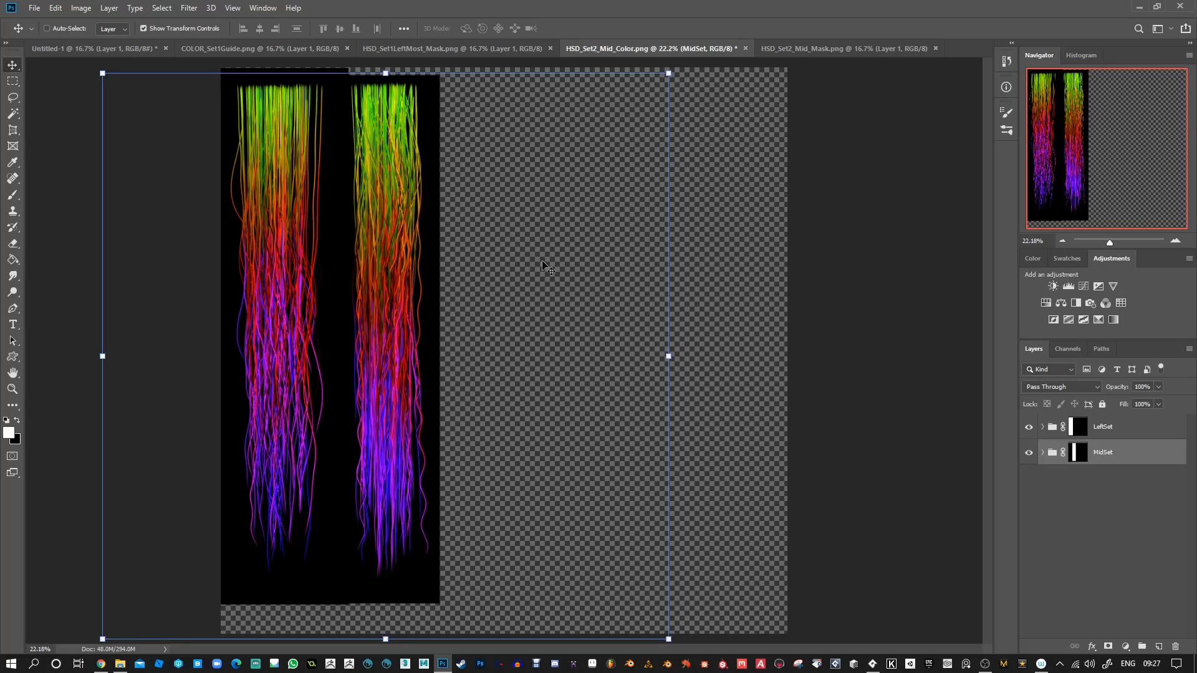
{"action": "left_click", "coordinate": [12, 83]}
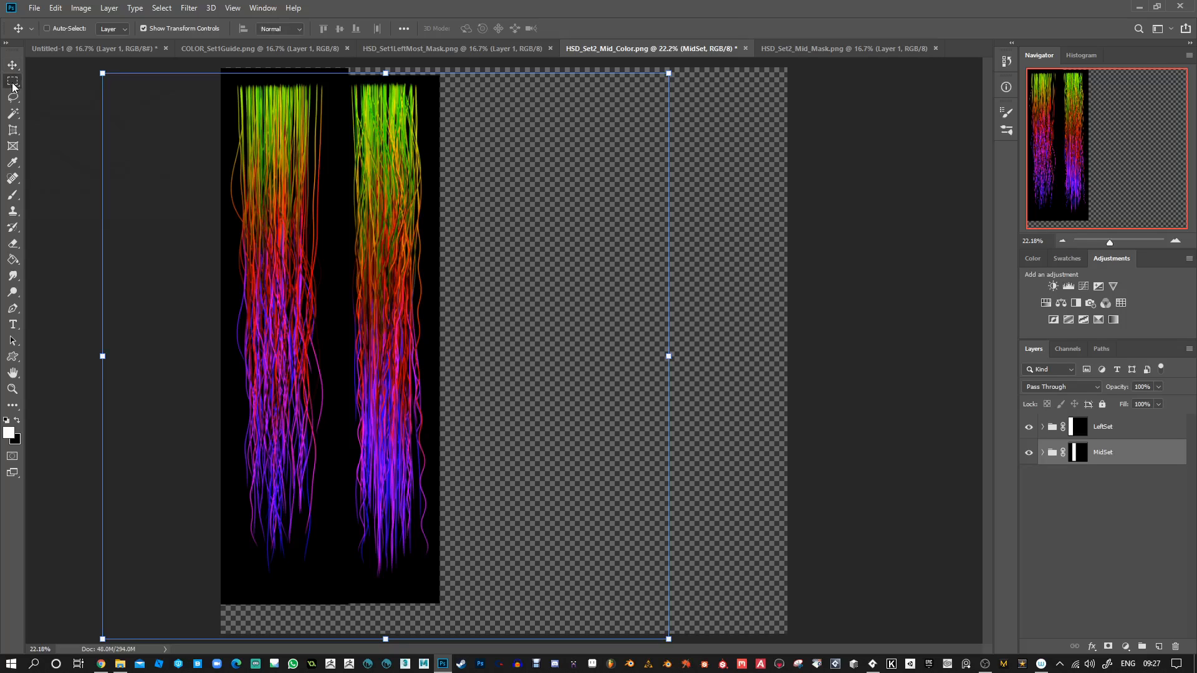
Examine the map layers inside the LeftSet and MidSet groups, leaving both groups collapsed
{"action": "left_click", "coordinate": [1043, 452]}
{"action": "left_click", "coordinate": [1043, 426]}
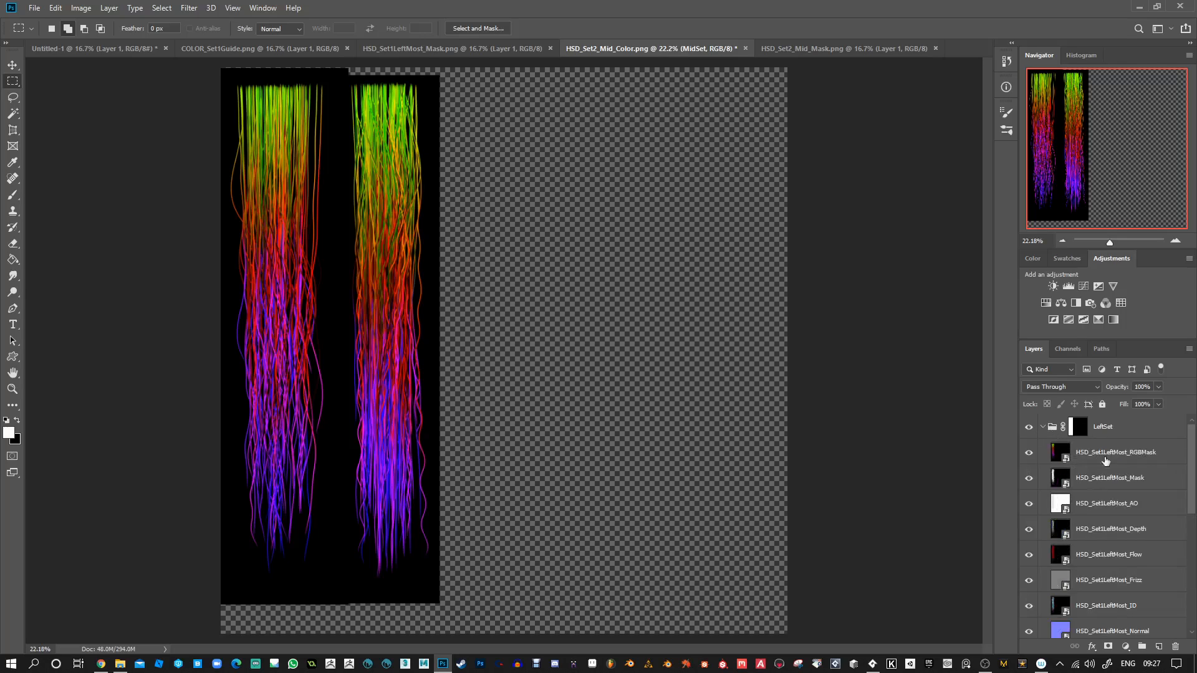
{"action": "scroll", "coordinate": [1109, 598], "scroll_direction": "down", "scroll_amount": 1}
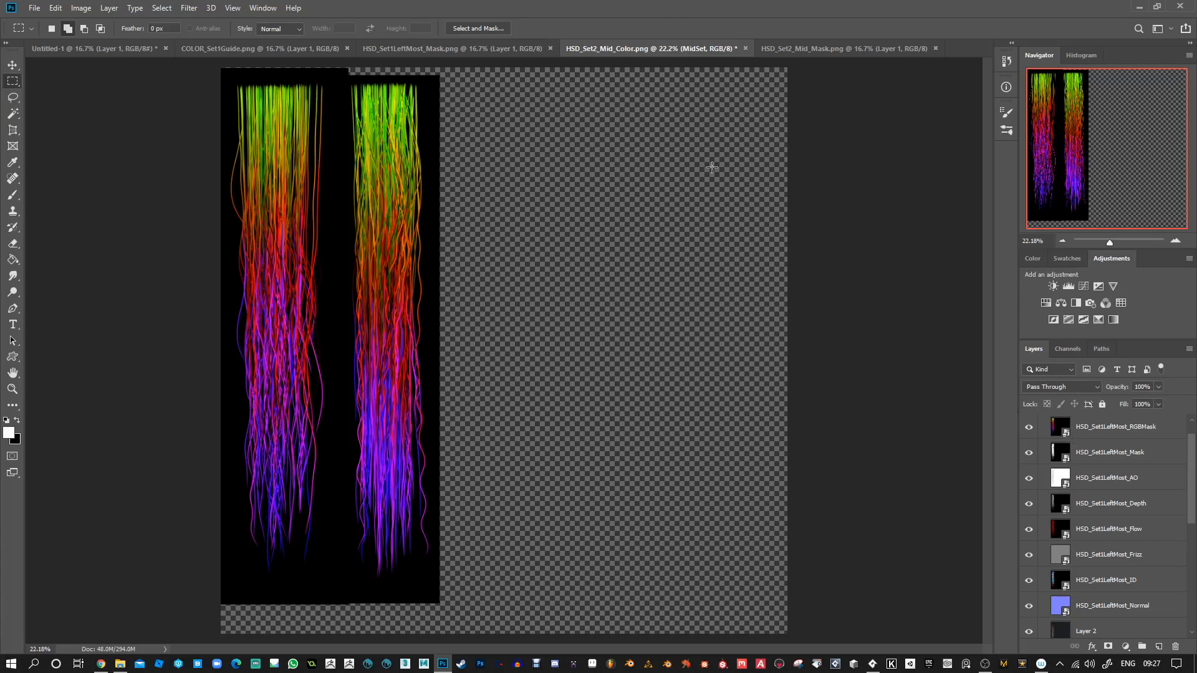
{"action": "scroll", "coordinate": [1094, 475], "scroll_direction": "up", "scroll_amount": 1}
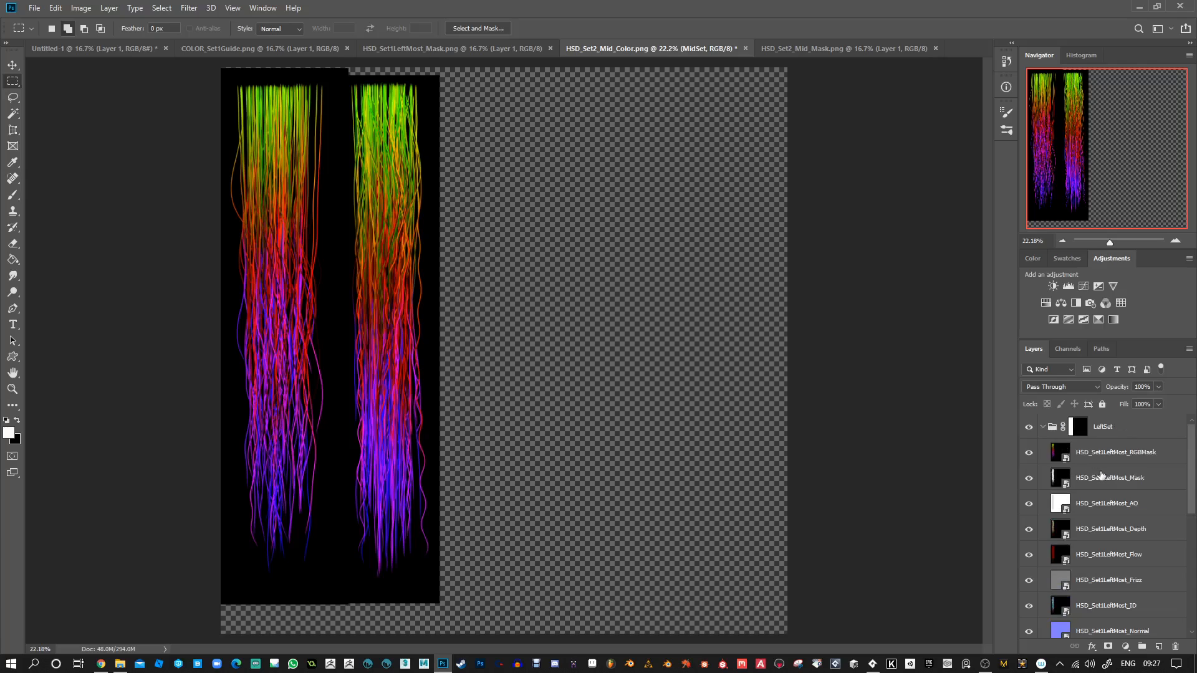
{"action": "left_click", "coordinate": [1043, 428]}
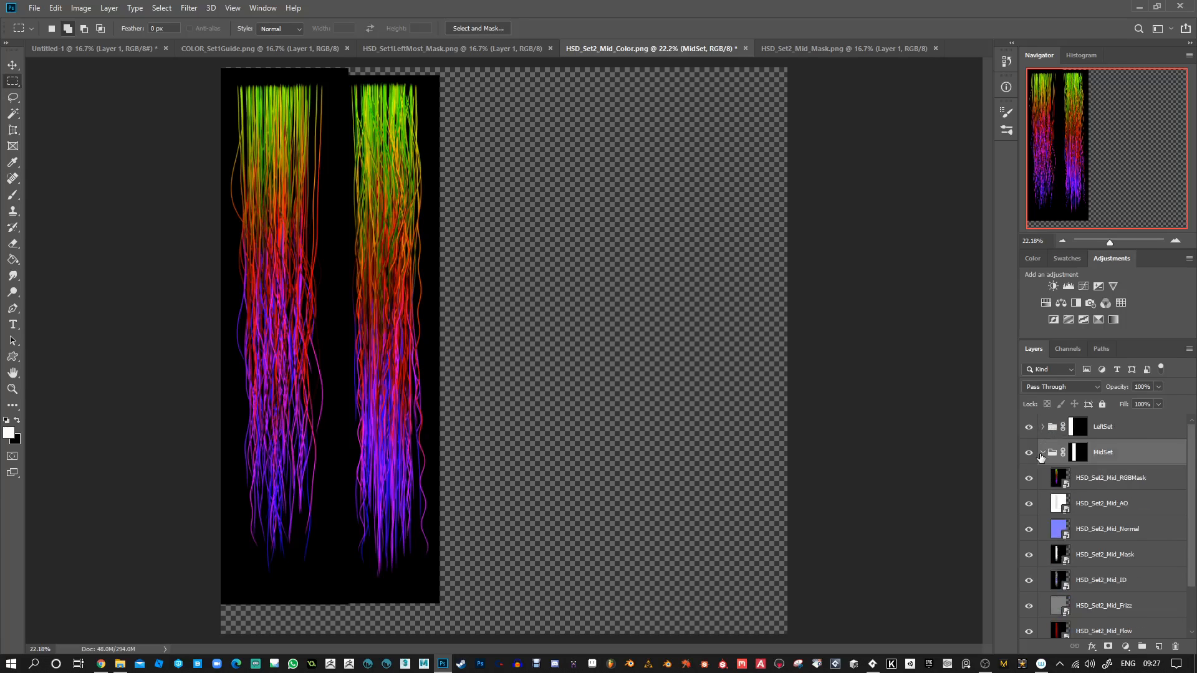
{"action": "left_click", "coordinate": [1043, 453]}
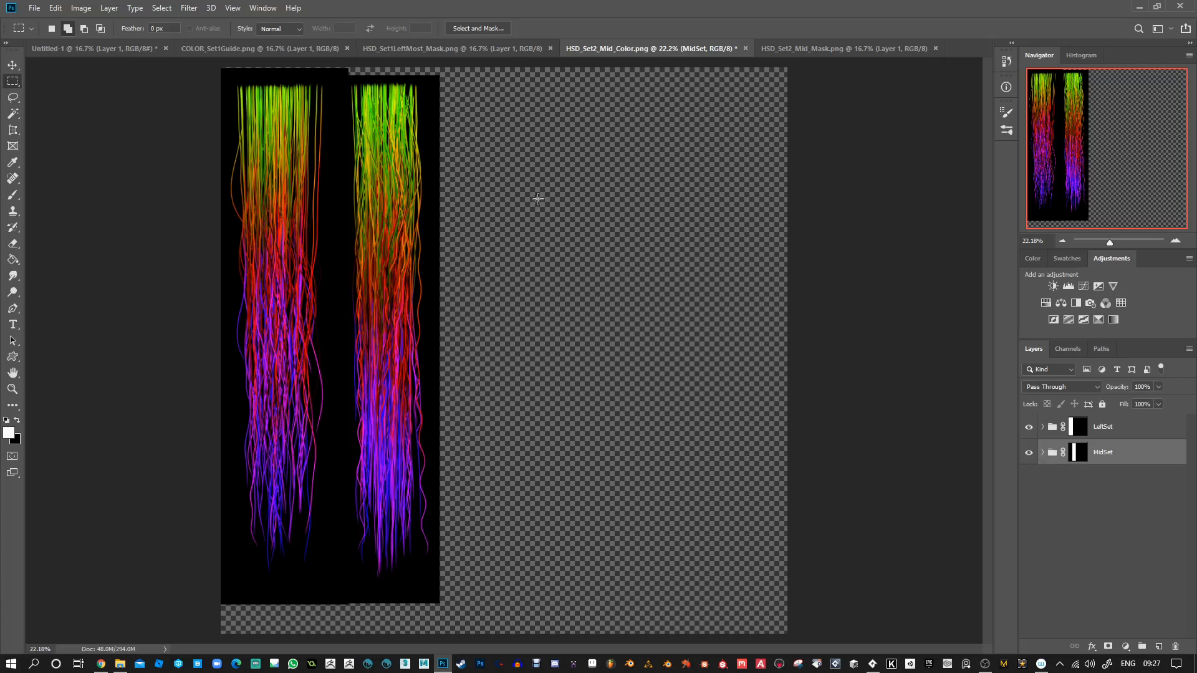
Inspect the layers and colour channels of the Untitled-1 document, then return to HSD_Set2_Mid_Color.png
{"action": "left_click", "coordinate": [125, 48]}
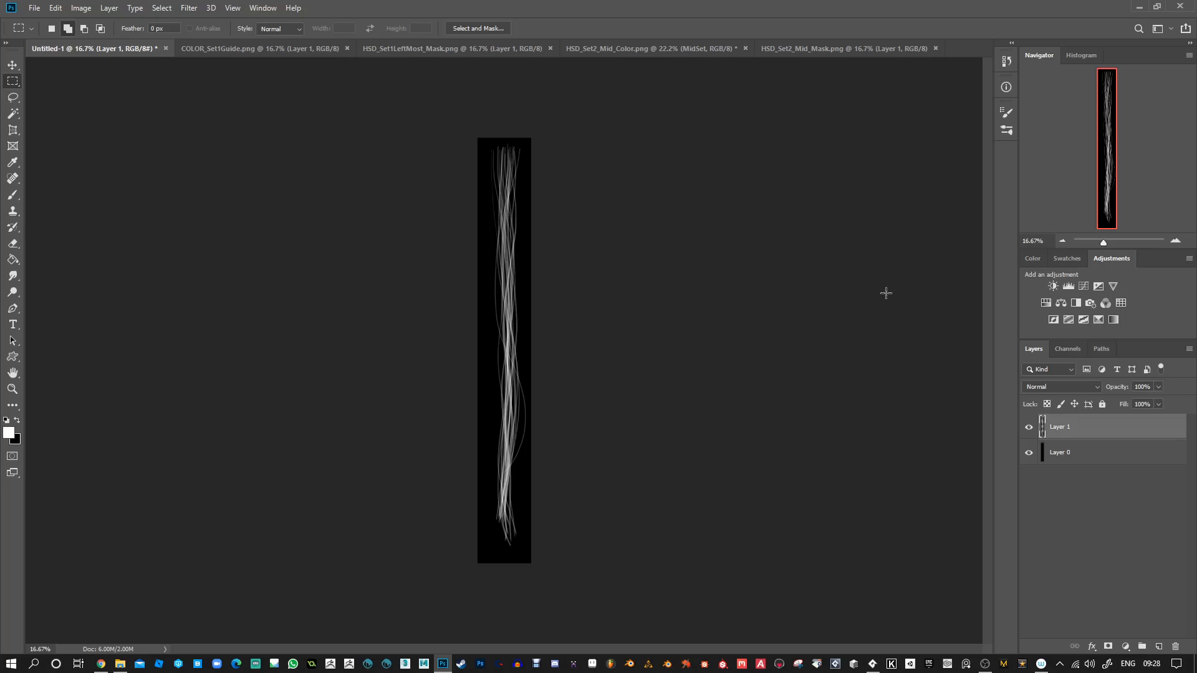
{"action": "left_click", "coordinate": [1060, 350]}
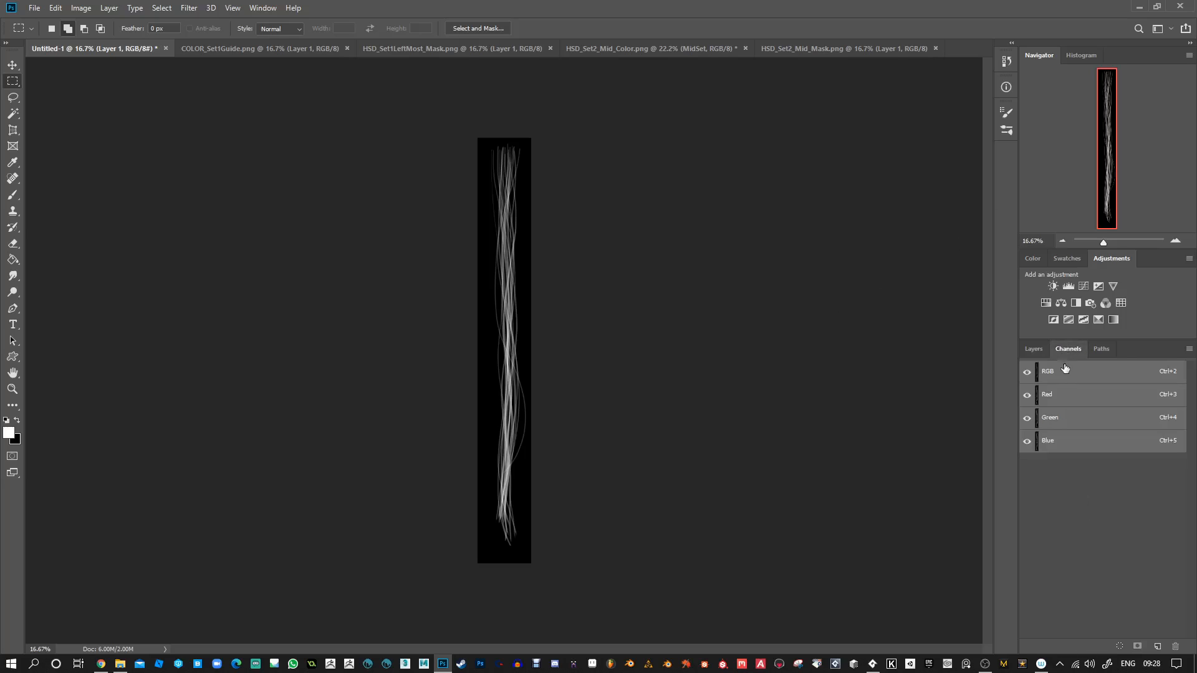
{"action": "left_click", "coordinate": [1035, 348]}
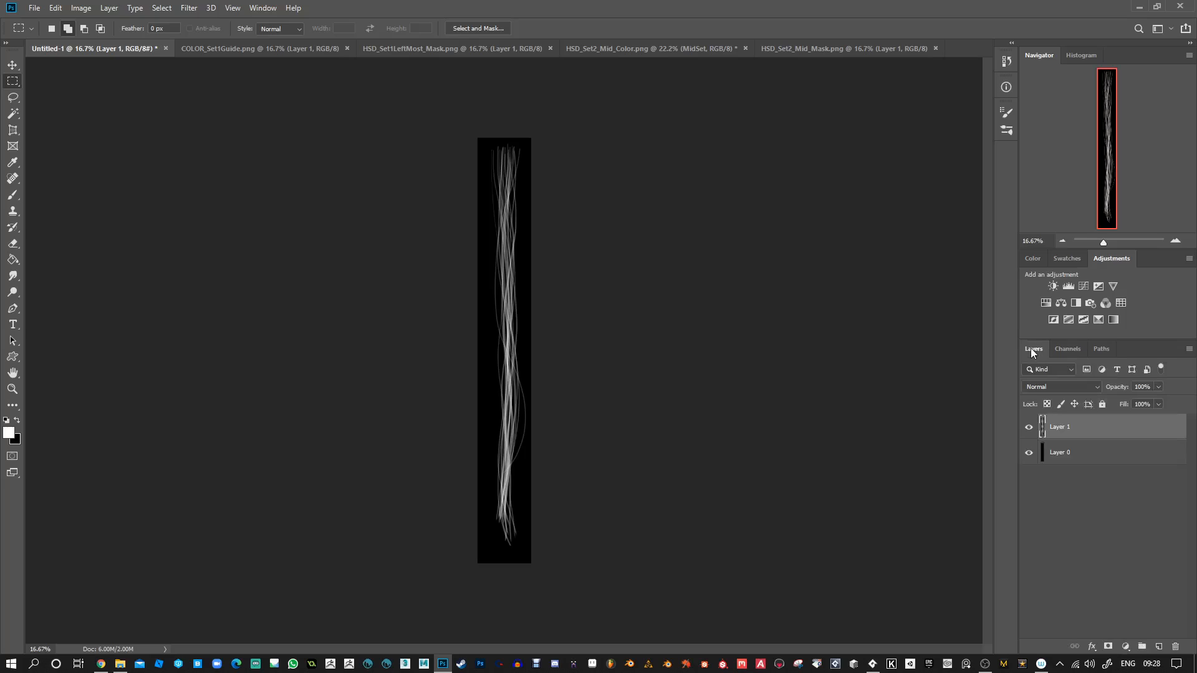
{"action": "left_click", "coordinate": [829, 46]}
{"action": "left_click", "coordinate": [648, 49]}
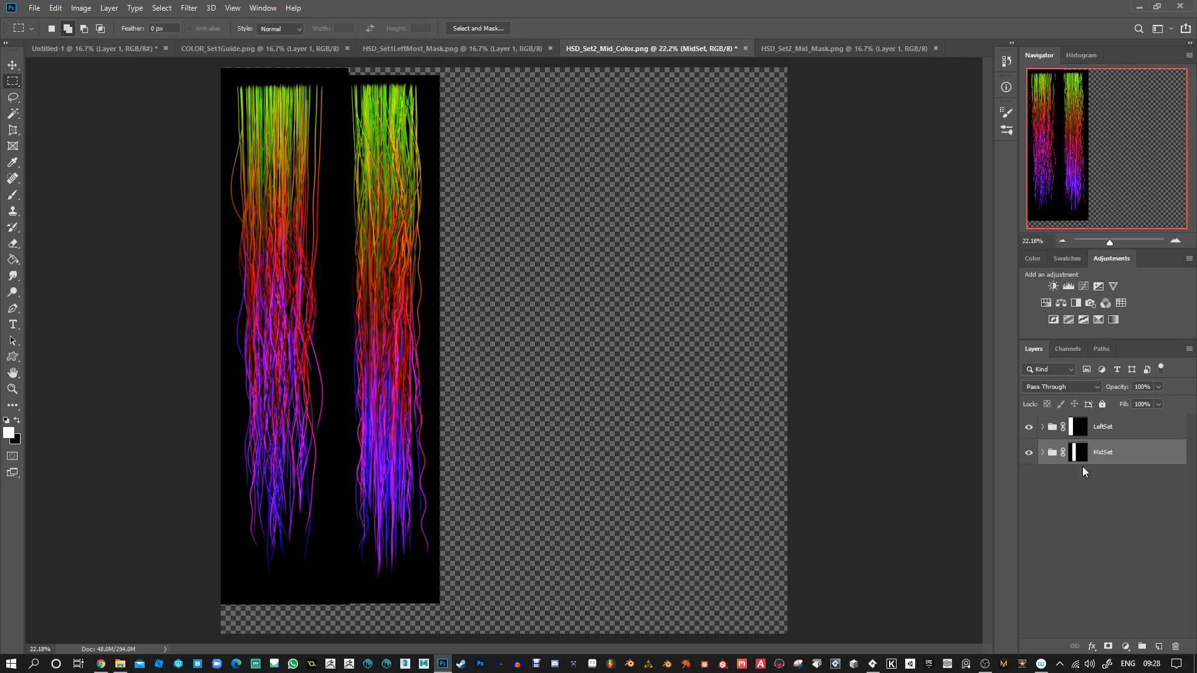
Group LeftSet and MidSet together, duplicate the new group, and merge the duplicate into a single layer
{"action": "left_click", "coordinate": [1113, 430]}
{"action": "left_click", "coordinate": [1125, 461], "text": "shift"}
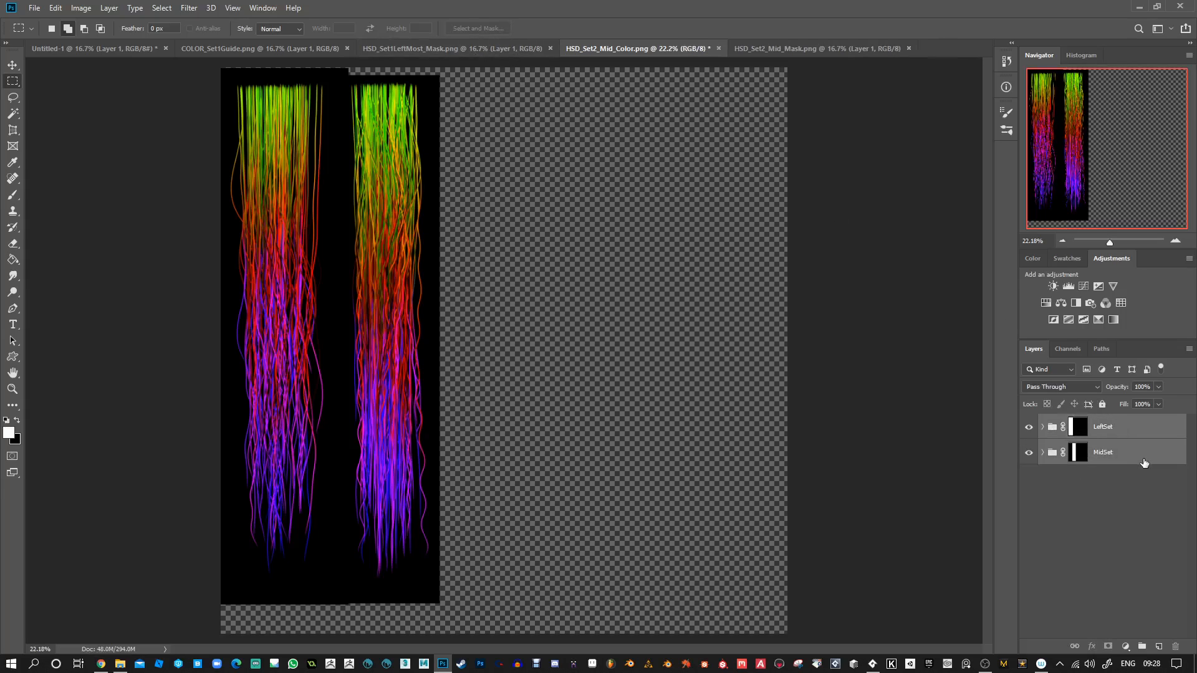
{"action": "left_click_drag", "start_coordinate": [1125, 461], "coordinate": [1140, 646]}
{"action": "key", "text": "ctrl+j"}
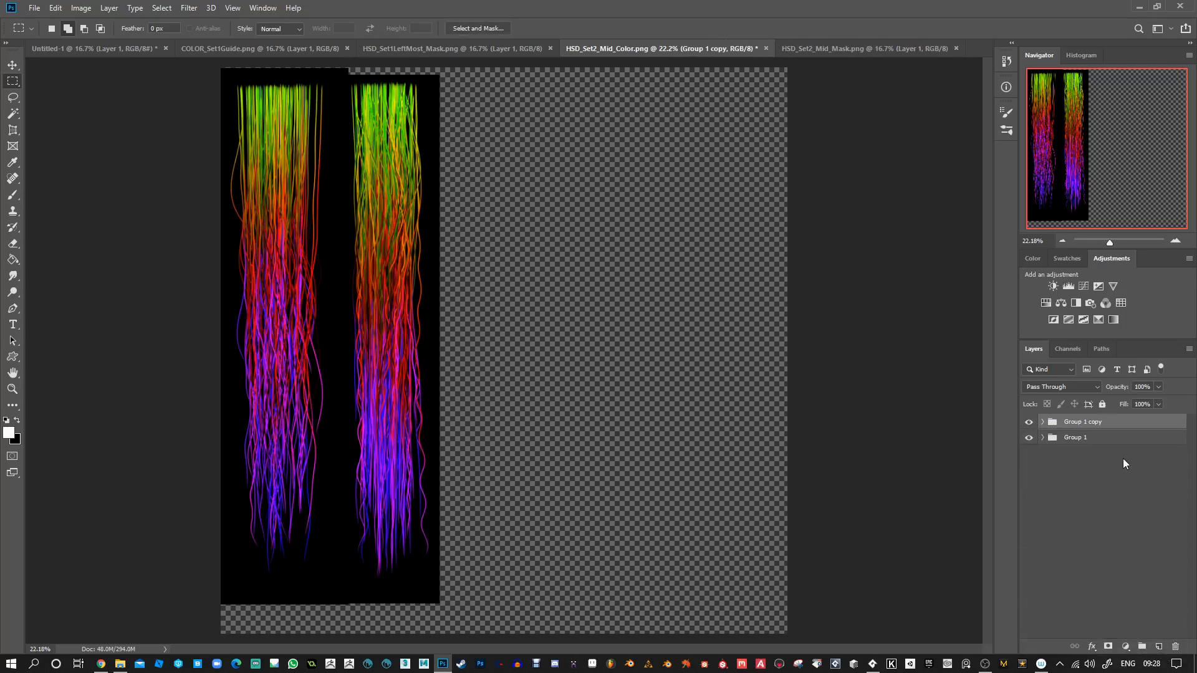
{"action": "right_click", "coordinate": [1098, 420]}
{"action": "left_click", "coordinate": [1025, 555]}
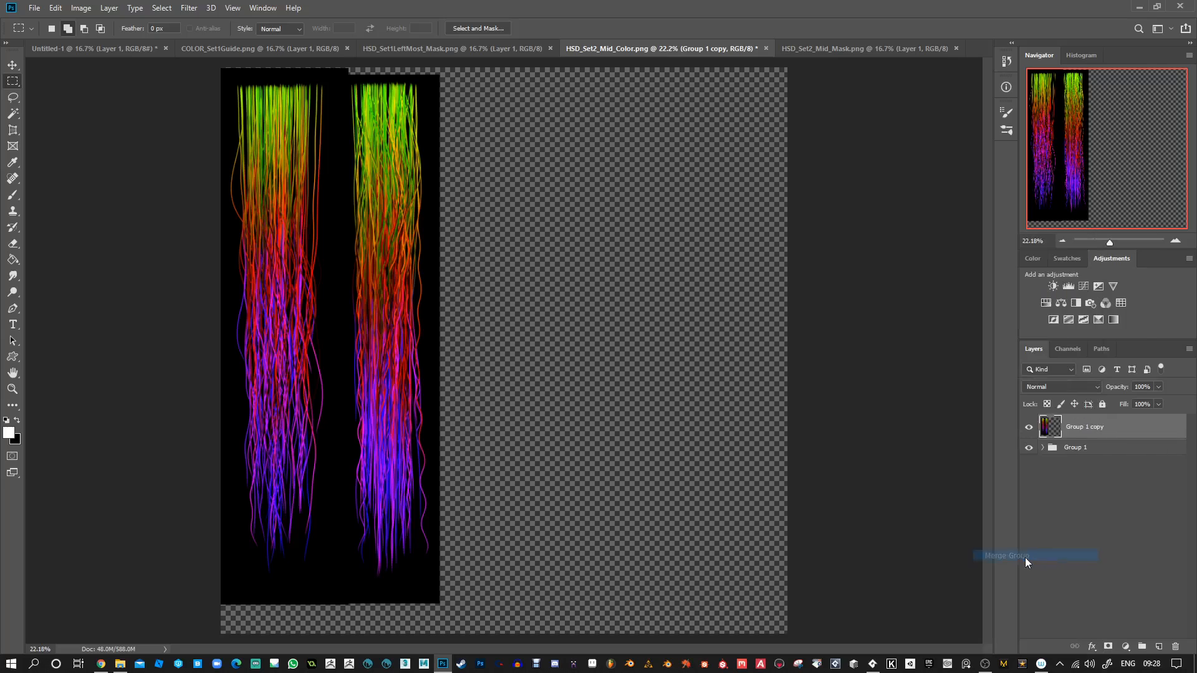
Add a layer between the merged copy and Group 1, fill it with black, and reselect the merged copy
{"action": "left_click", "coordinate": [1119, 450]}
{"action": "left_click", "coordinate": [1158, 646]}
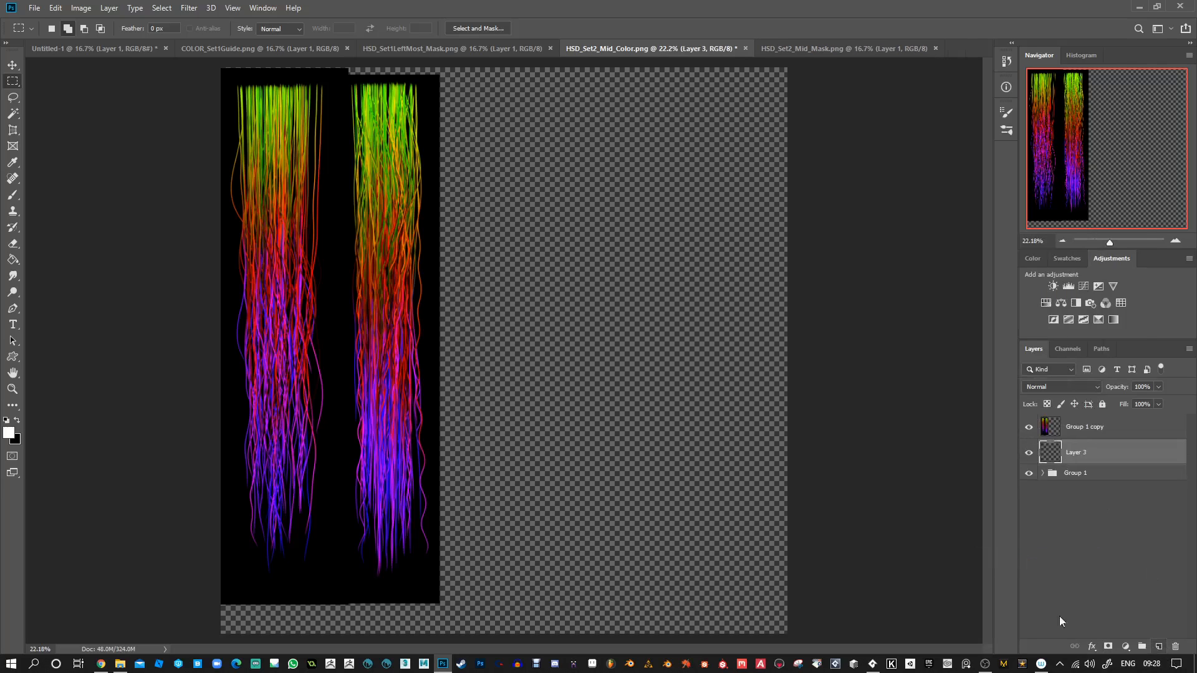
{"action": "left_click", "coordinate": [12, 259]}
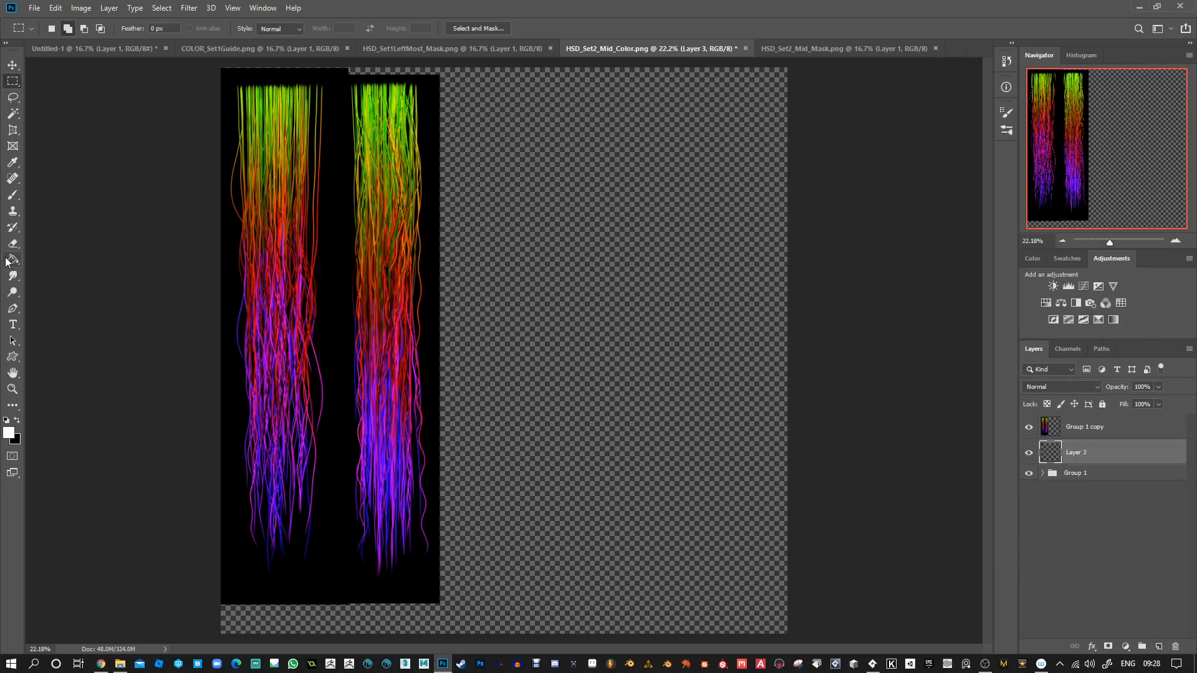
{"action": "left_click", "coordinate": [534, 435]}
{"action": "left_click", "coordinate": [1080, 431]}
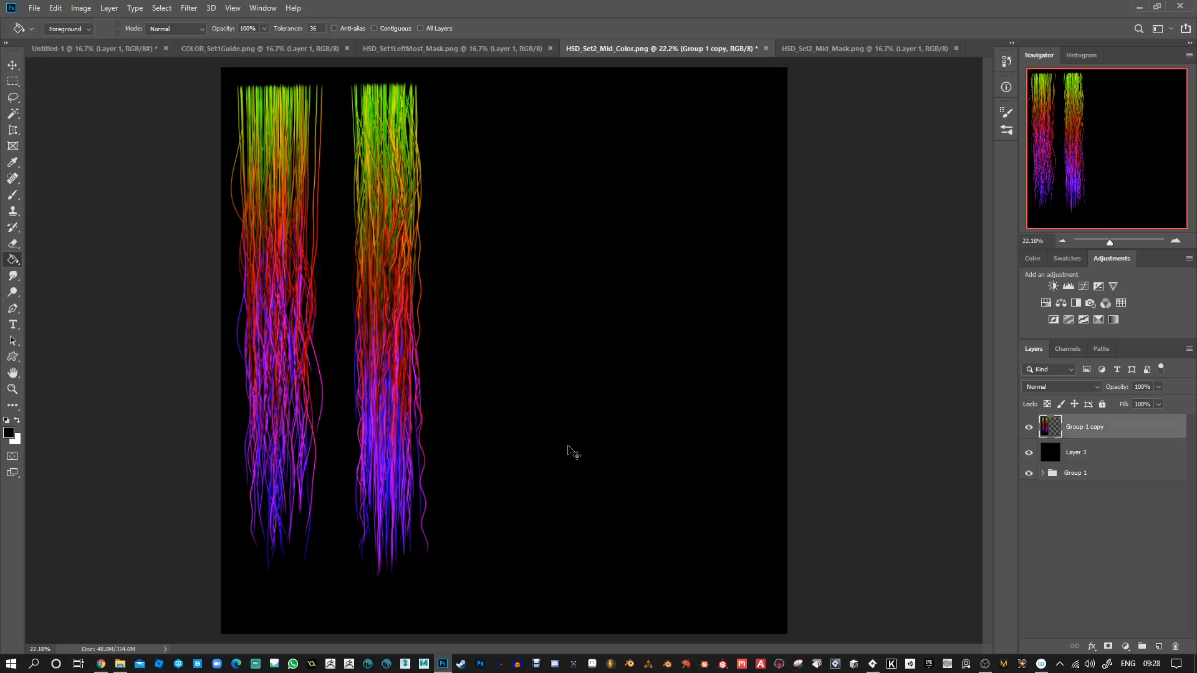
Save the combined image as a PNG named "Layout" in the HSDDemo folder
{"action": "key", "text": "ctrl+shift+s"}
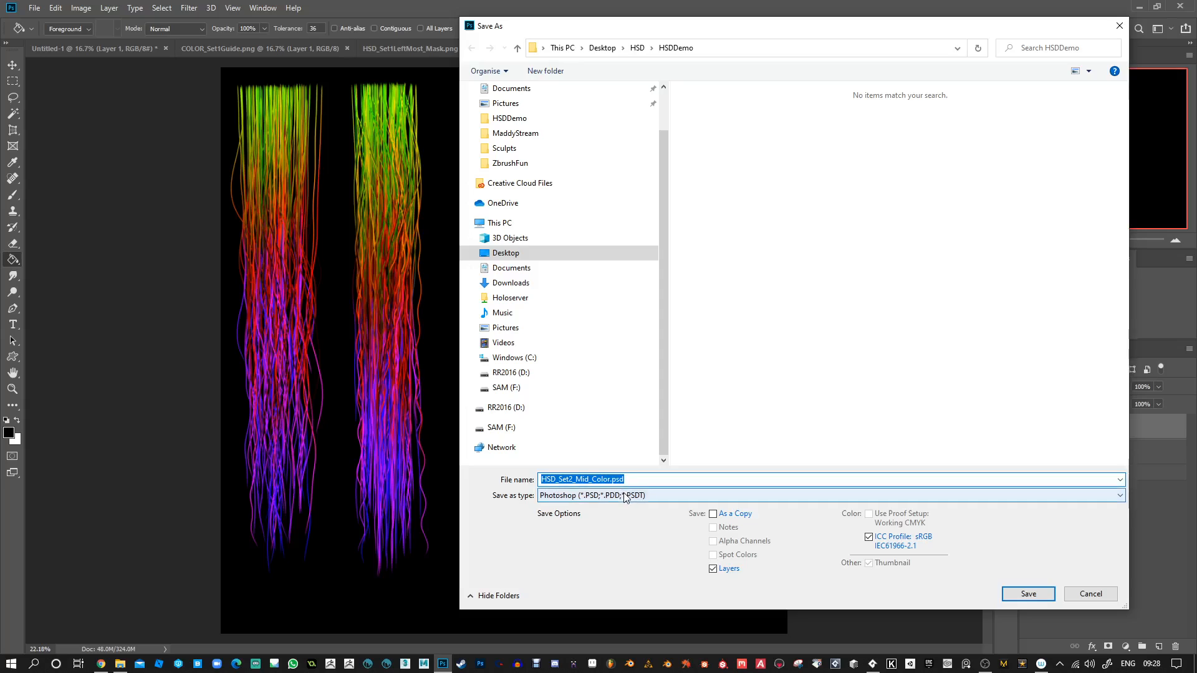
{"action": "left_click", "coordinate": [624, 496]}
{"action": "left_click", "coordinate": [622, 447]}
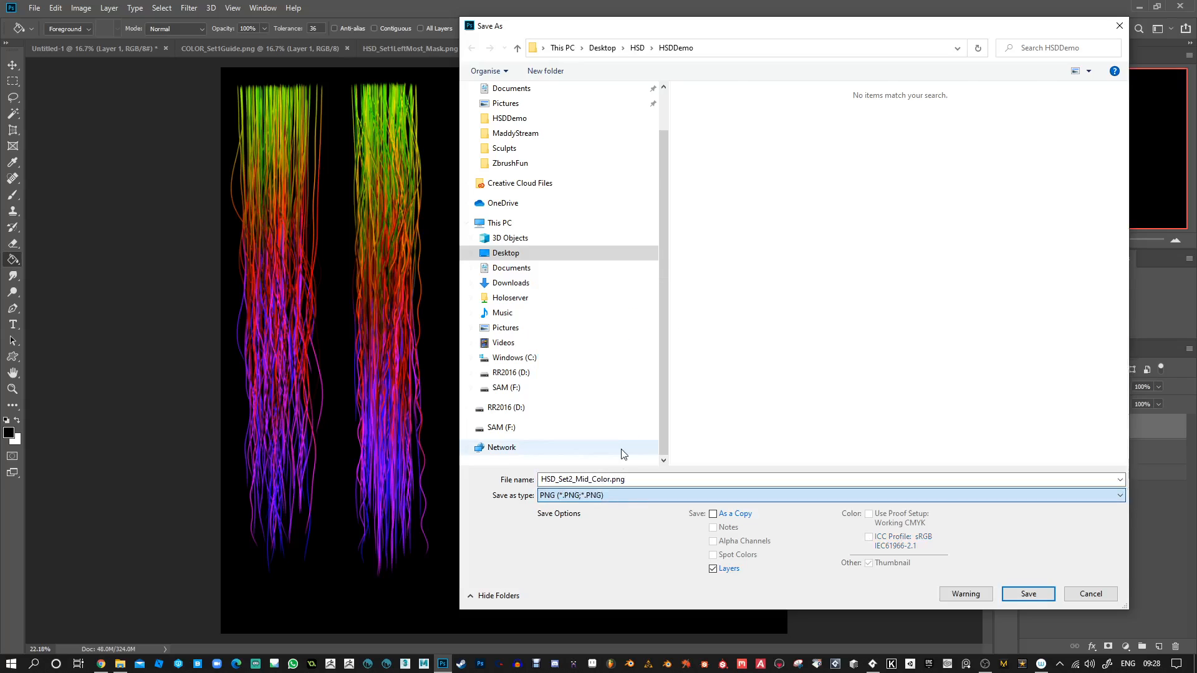
{"action": "type", "text": "L"}
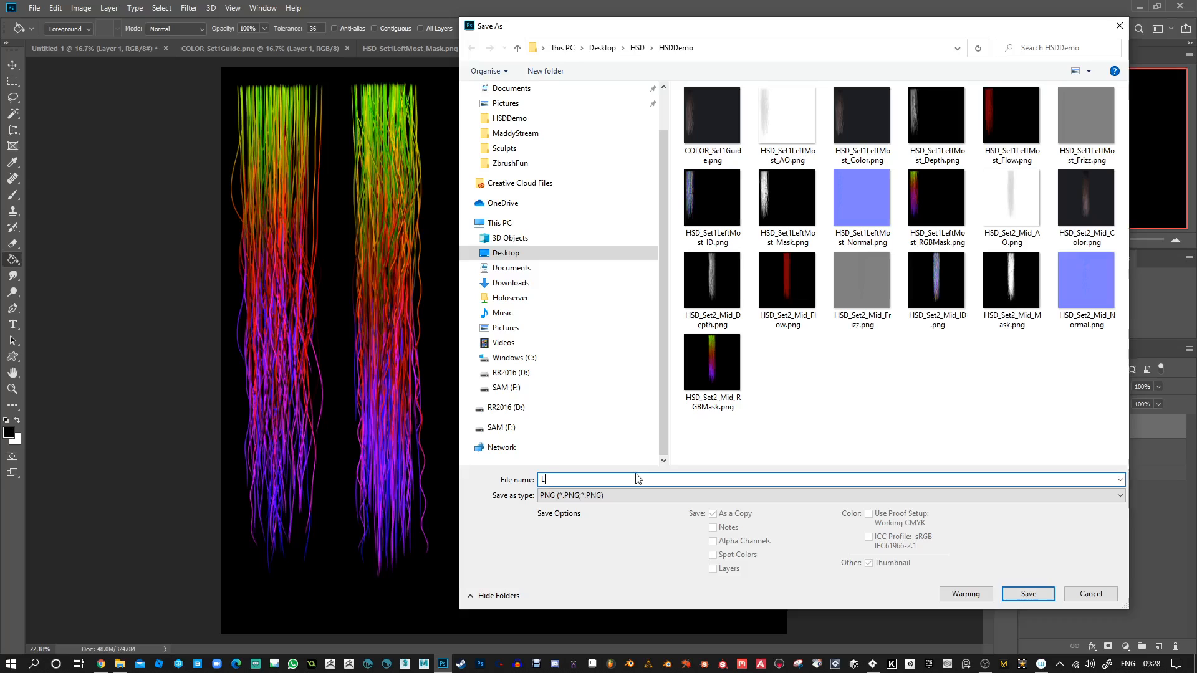
{"action": "type", "text": "ayout"}
{"action": "key", "text": "Return"}
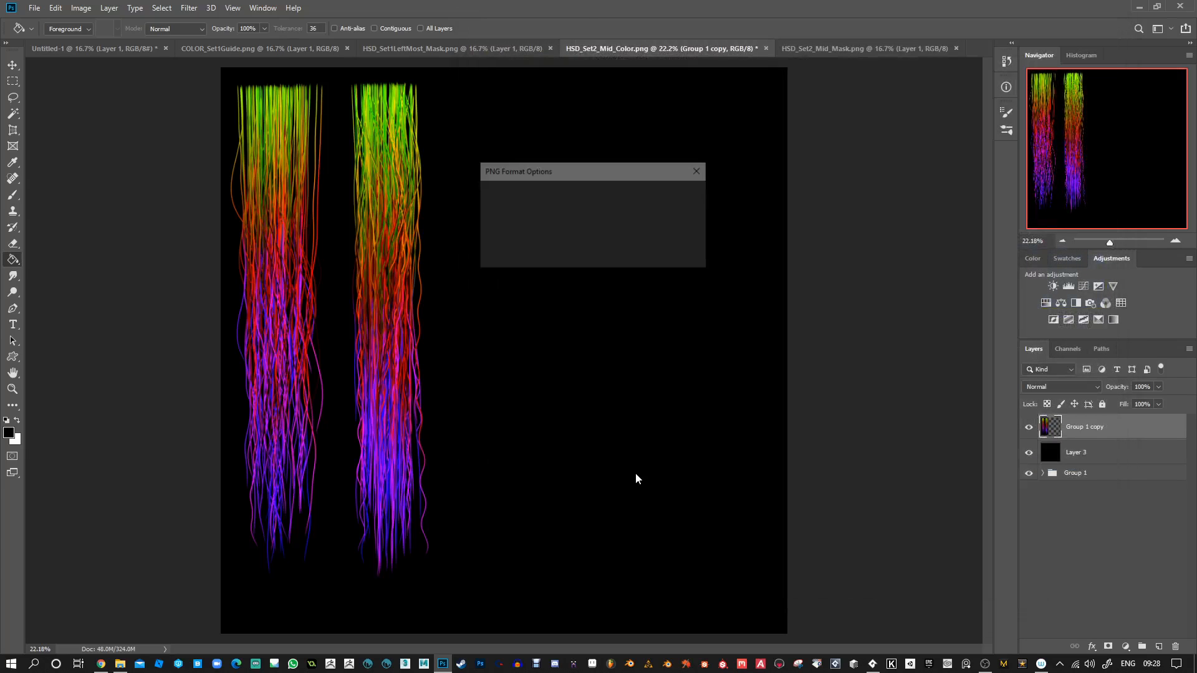
{"action": "left_click", "coordinate": [683, 209]}
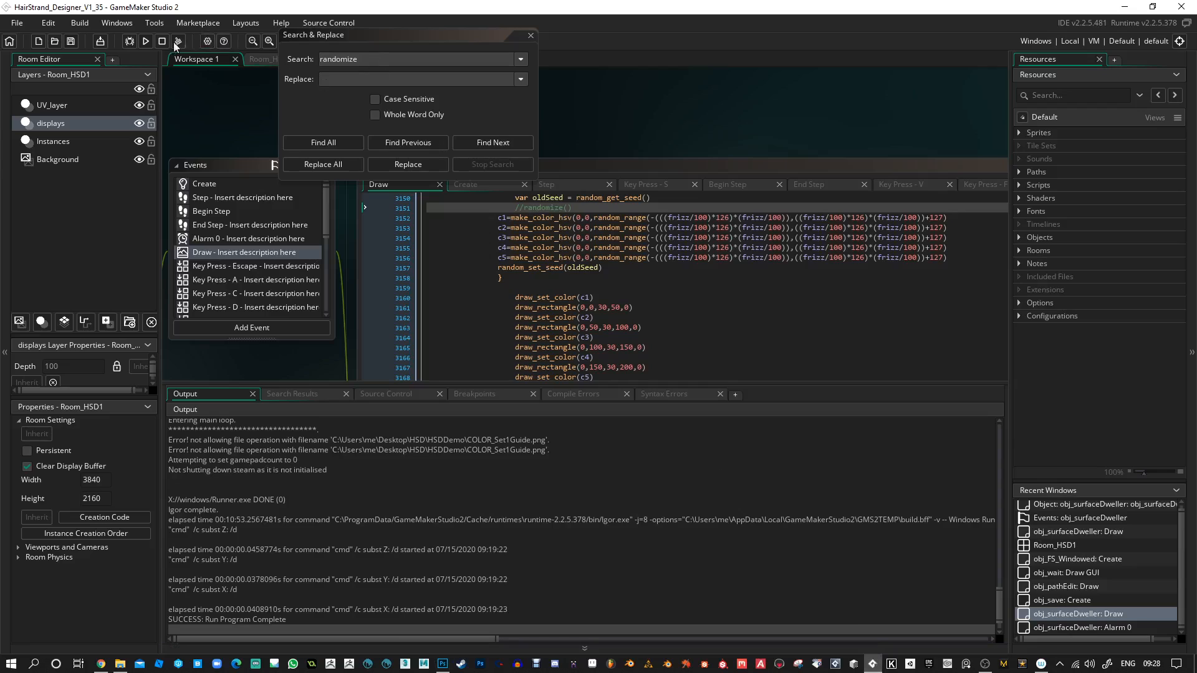
Run the Hair Strand Designer project, get past its intro notice, and load Layout.png as the UV guide image
{"action": "left_click", "coordinate": [145, 41]}
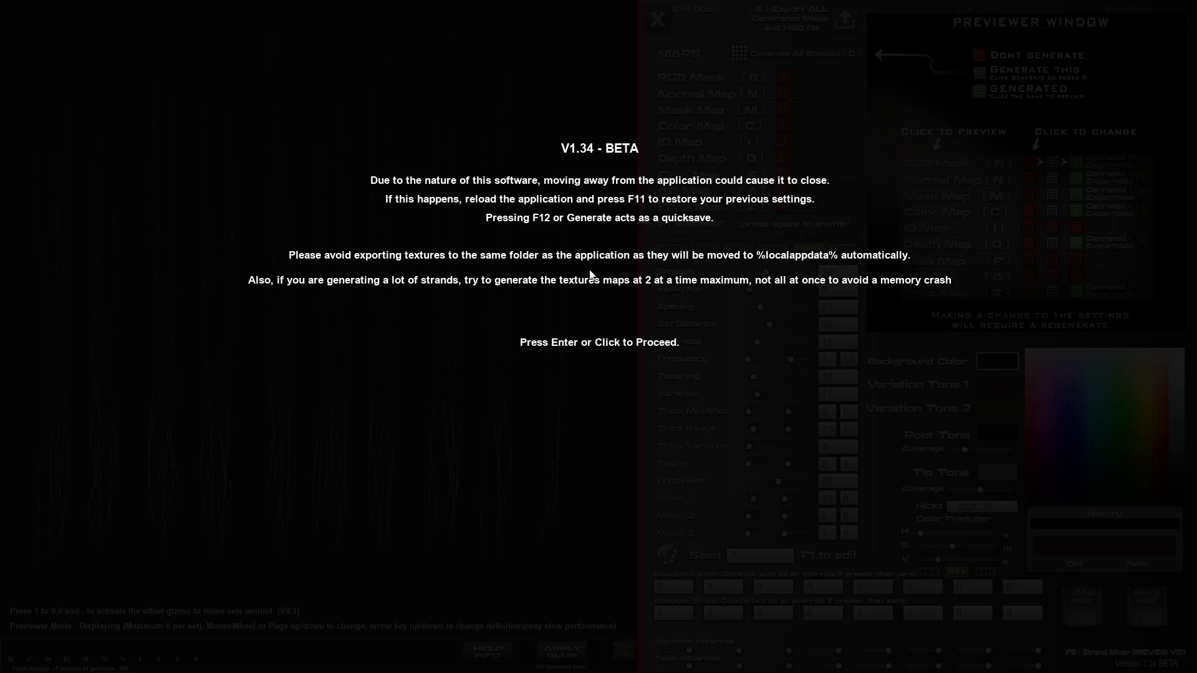
{"action": "left_click", "coordinate": [562, 541]}
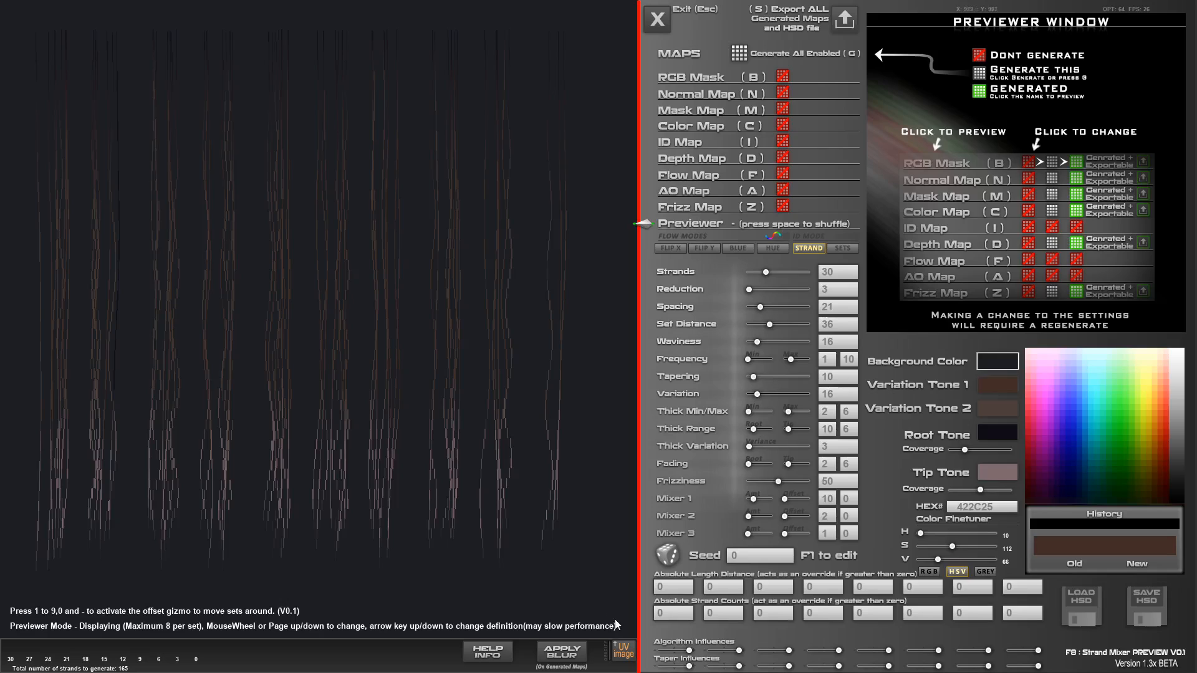
{"action": "left_click", "coordinate": [623, 652]}
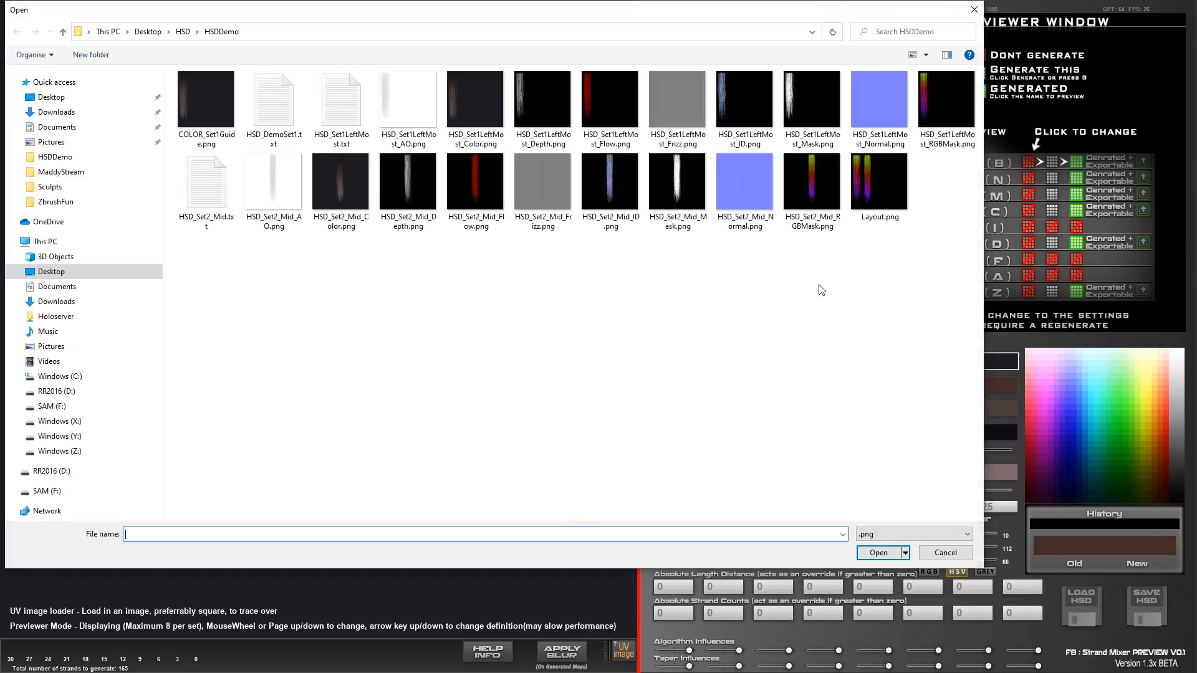
{"action": "double_click", "coordinate": [878, 187]}
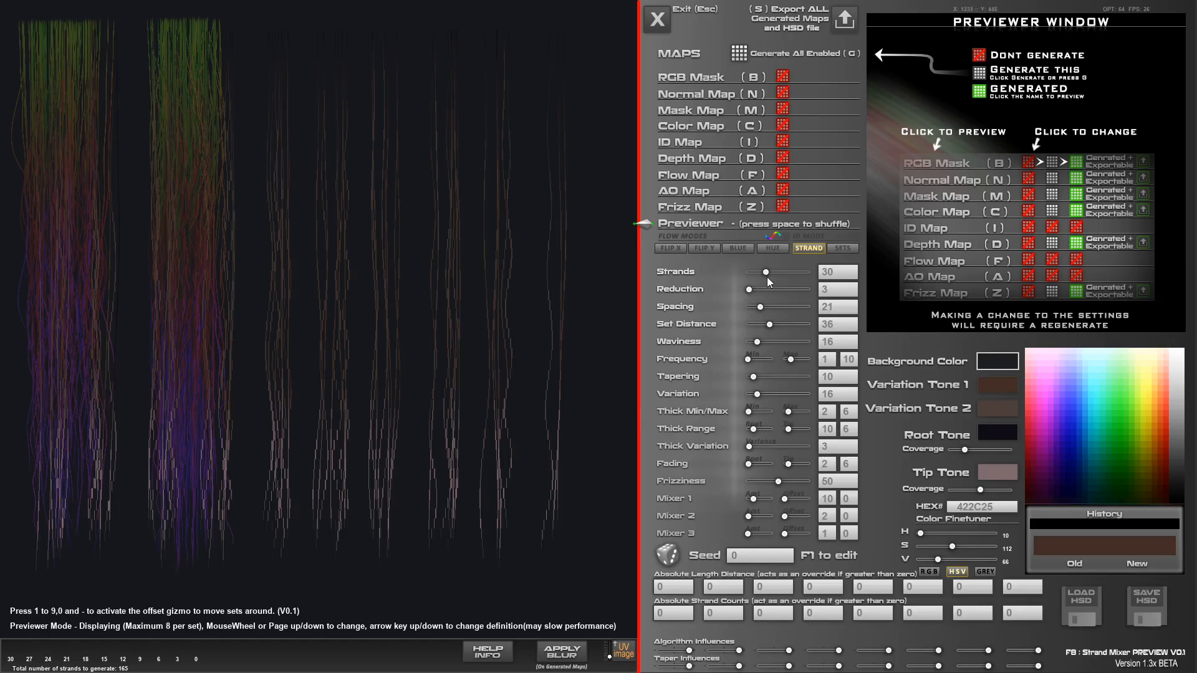
Set strands to 46, reduction to 100 and spacing to 41, and offset set 1 to the empty area beside the guide strands
{"action": "mouse_move", "coordinate": [767, 277]}
{"action": "left_mouse_down"}
{"action": "mouse_move", "coordinate": [746, 272]}
{"action": "mouse_move", "coordinate": [770, 275]}
{"action": "mouse_move", "coordinate": [774, 293]}
{"action": "mouse_move", "coordinate": [775, 272]}
{"action": "mouse_move", "coordinate": [796, 275]}
{"action": "mouse_move", "coordinate": [776, 273]}
{"action": "left_mouse_up"}
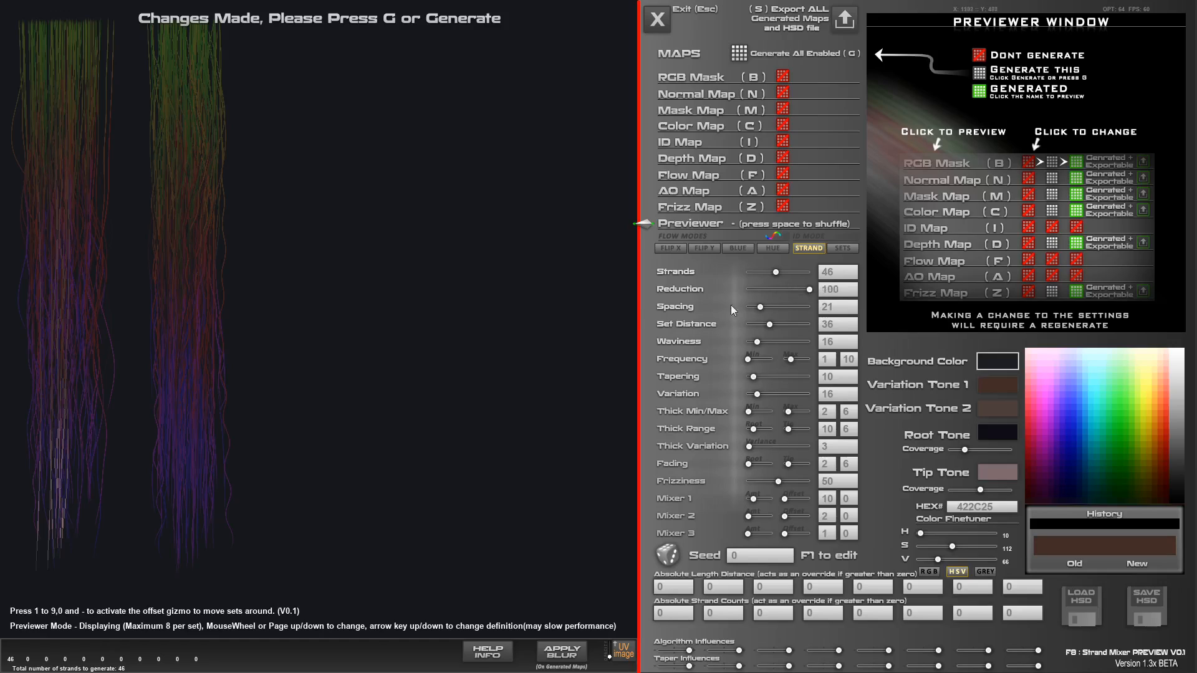
{"action": "left_click_drag", "start_coordinate": [766, 309], "coordinate": [773, 304]}
{"action": "key", "text": "1"}
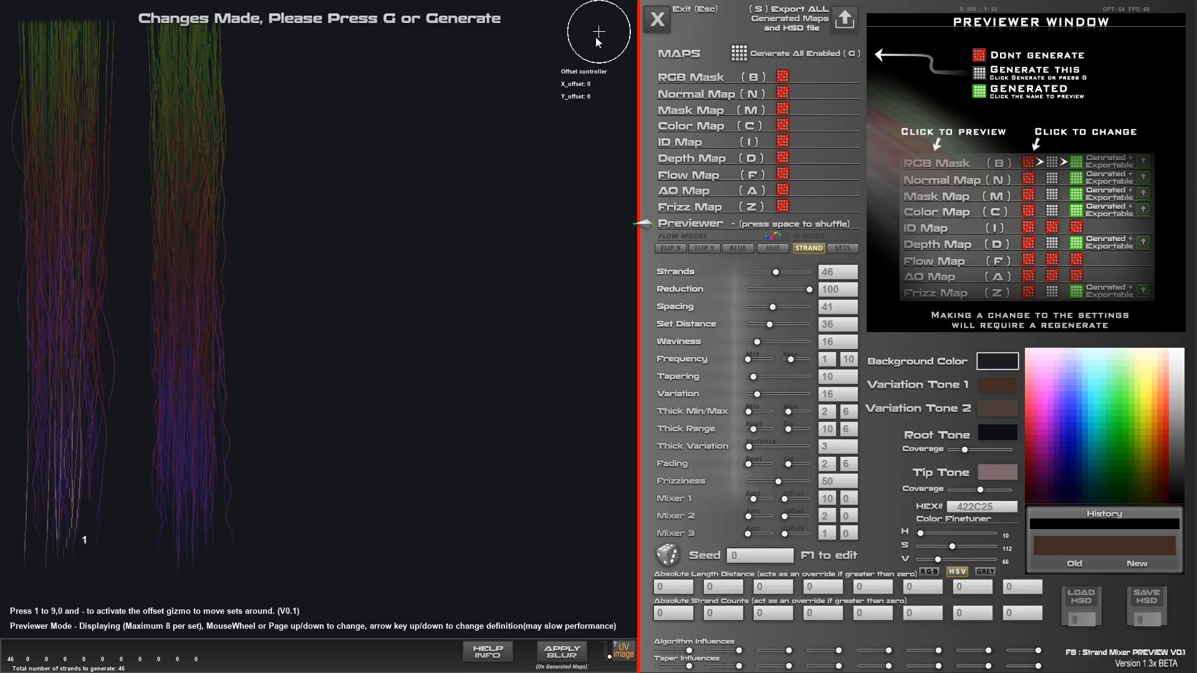
{"action": "mouse_move", "coordinate": [595, 38]}
{"action": "left_mouse_down"}
{"action": "mouse_move", "coordinate": [612, 39]}
{"action": "mouse_move", "coordinate": [601, 27]}
{"action": "mouse_move", "coordinate": [597, 39]}
{"action": "left_mouse_up"}
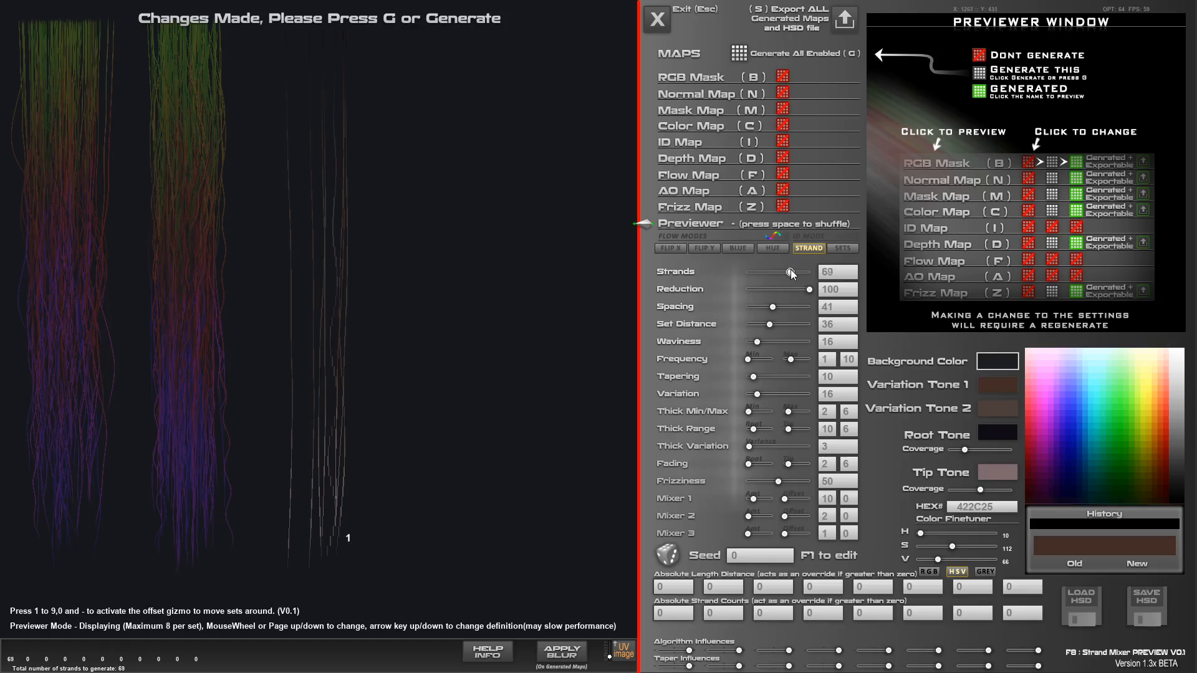
Set strands to 17 and the first set's absolute strand count to 100, and raise the previewer maximum to 60 per set
{"action": "left_click_drag", "start_coordinate": [791, 272], "coordinate": [757, 272]}
{"action": "left_click", "coordinate": [669, 612]}
{"action": "type", "text": "100"}
{"action": "scroll", "coordinate": [488, 518], "scroll_direction": "up", "scroll_amount": 3}
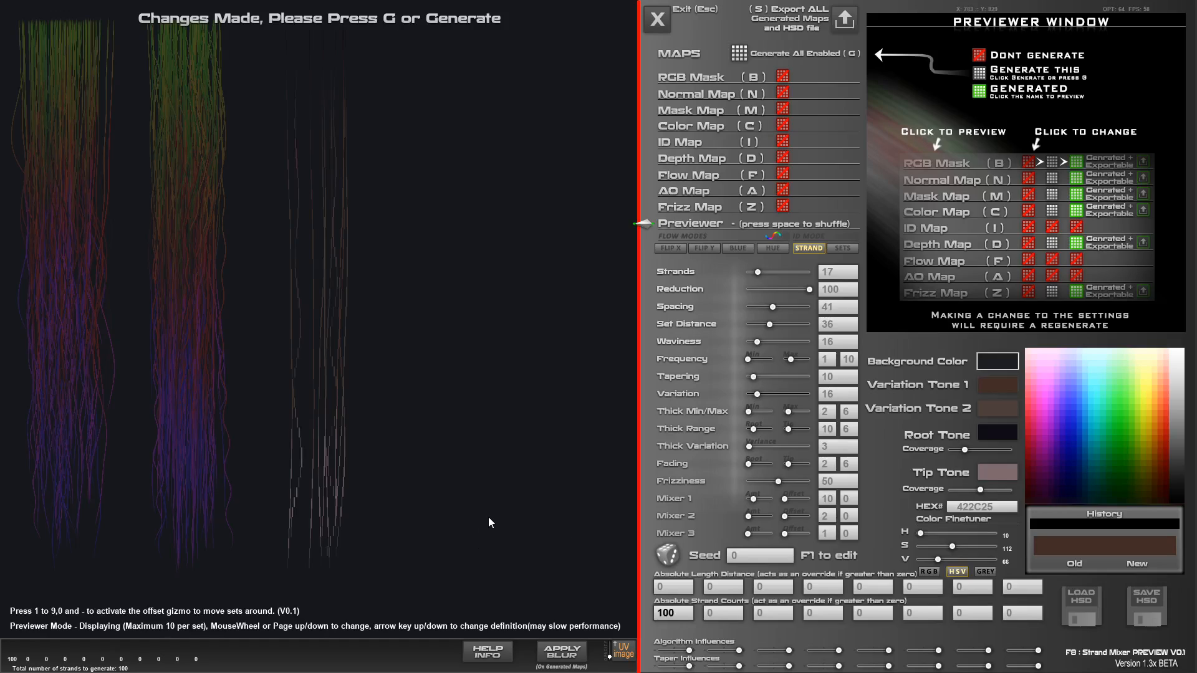
{"action": "scroll", "coordinate": [492, 516], "scroll_direction": "up", "scroll_amount": 5}
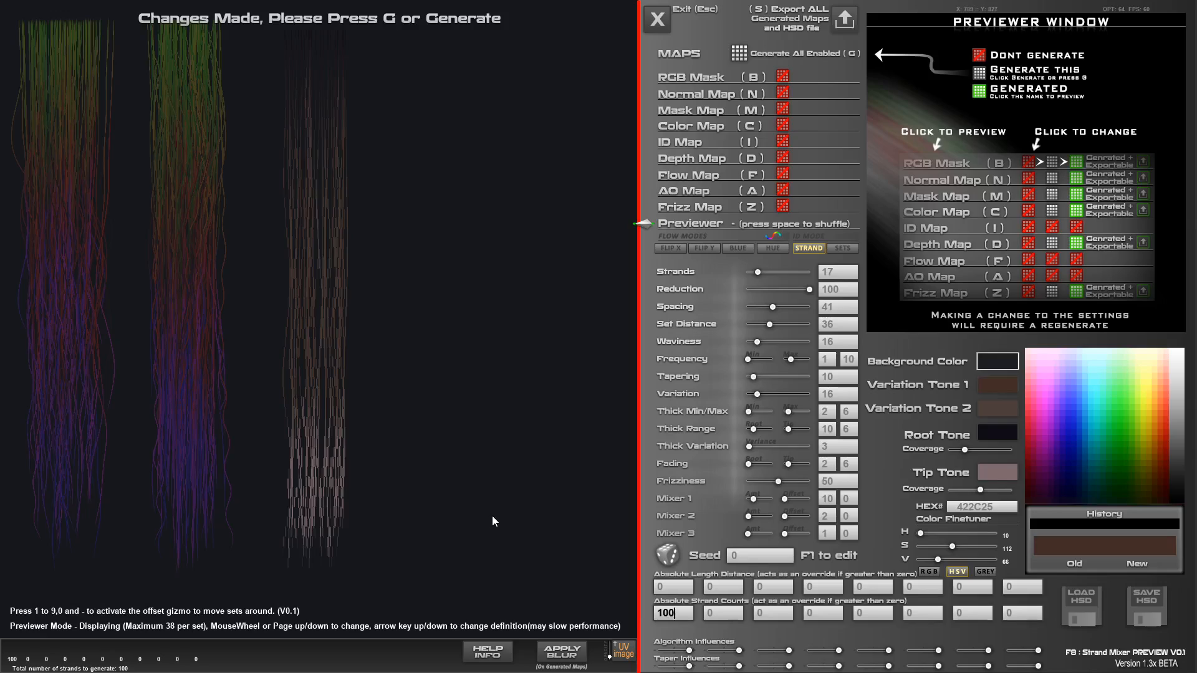
{"action": "scroll", "coordinate": [507, 517], "scroll_direction": "up", "scroll_amount": 1}
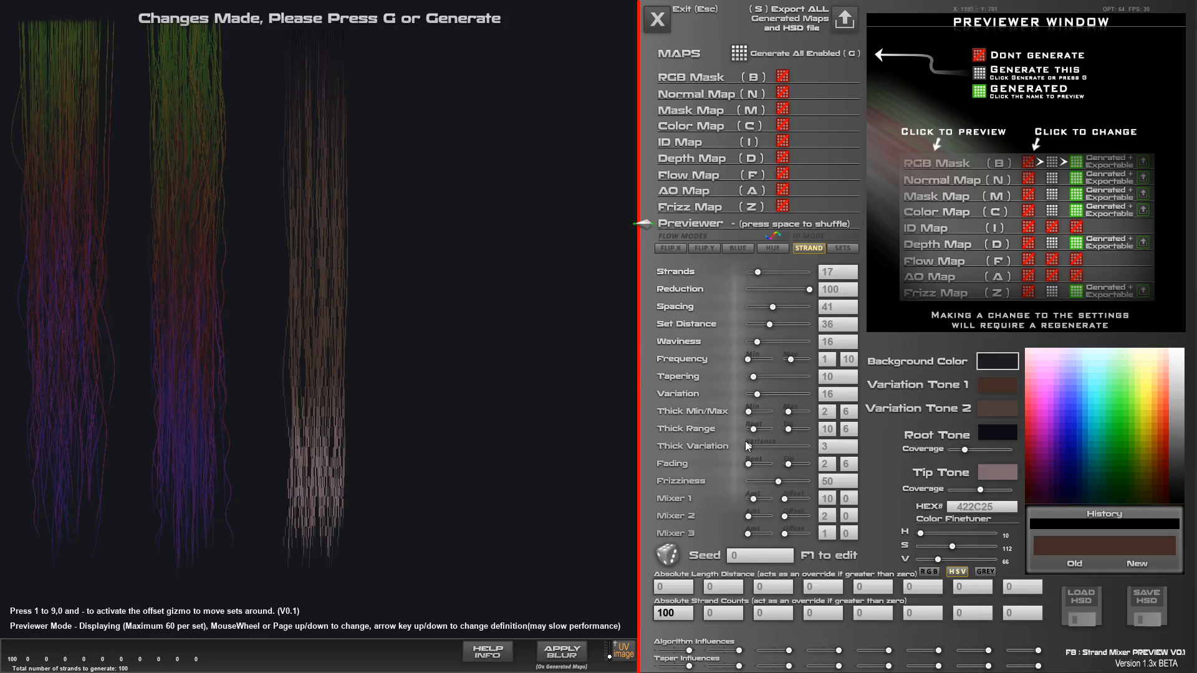
Set waviness to 67, maximum frequency to 6, tapering to 52 and variation to 44, and generate only the Color Map
{"action": "left_click_drag", "start_coordinate": [753, 376], "coordinate": [789, 343]}
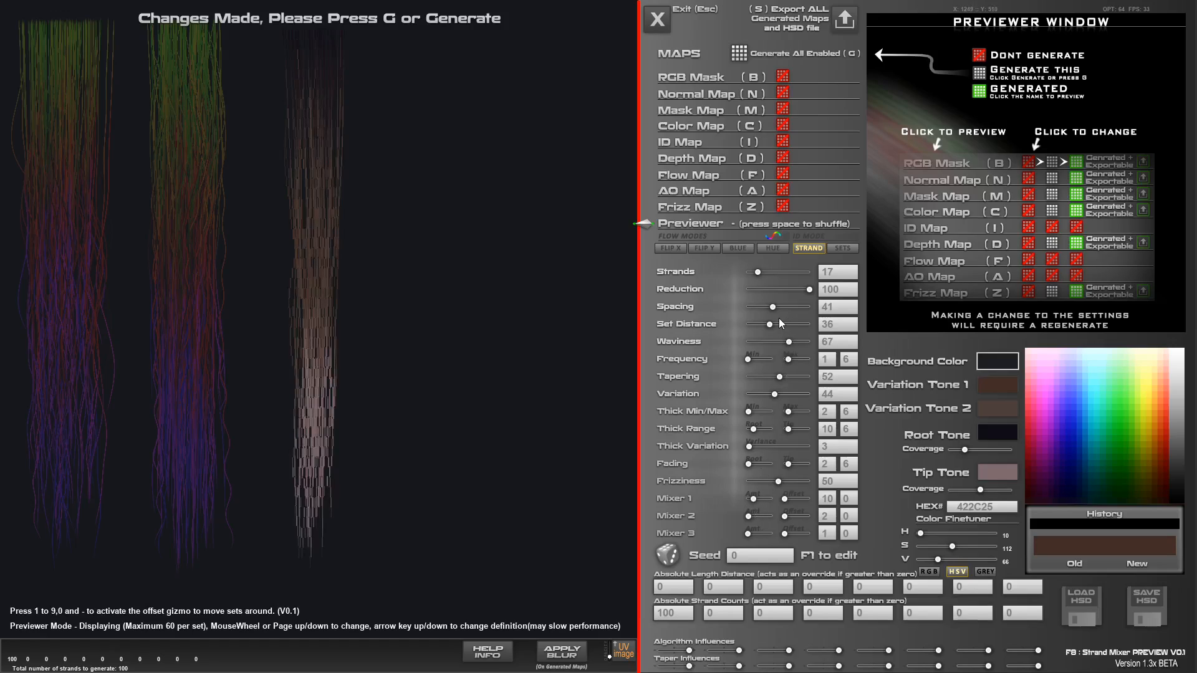
{"action": "left_click", "coordinate": [782, 126]}
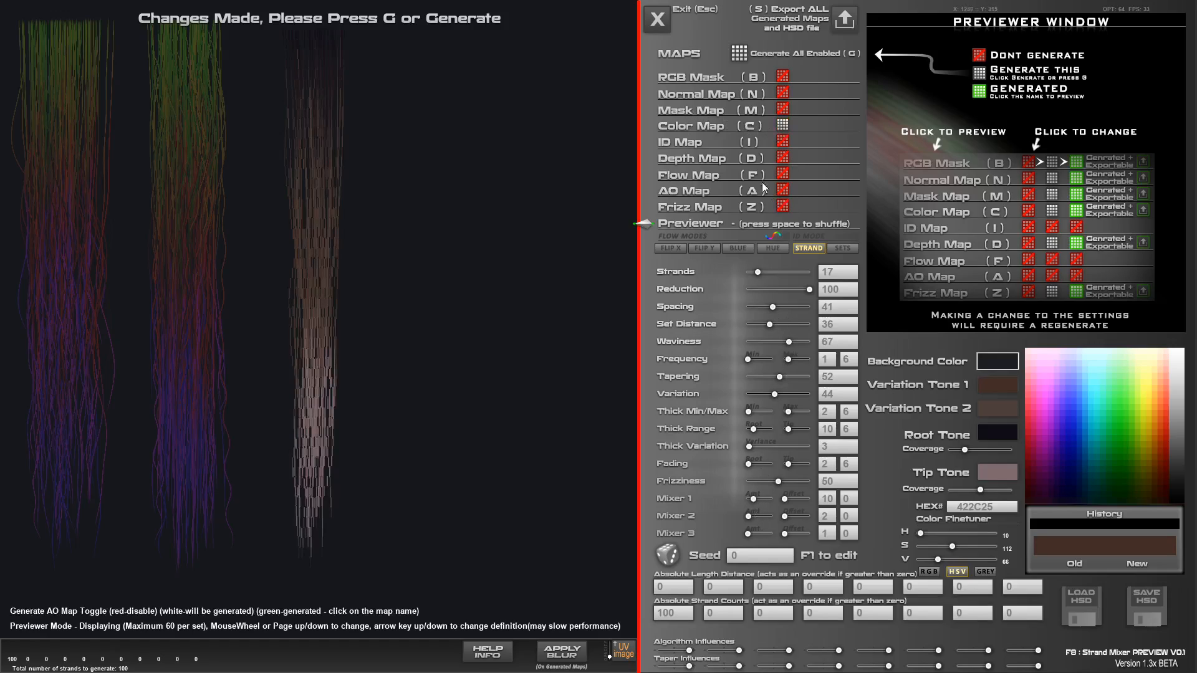
{"action": "left_click", "coordinate": [708, 126]}
{"action": "left_click", "coordinate": [738, 55]}
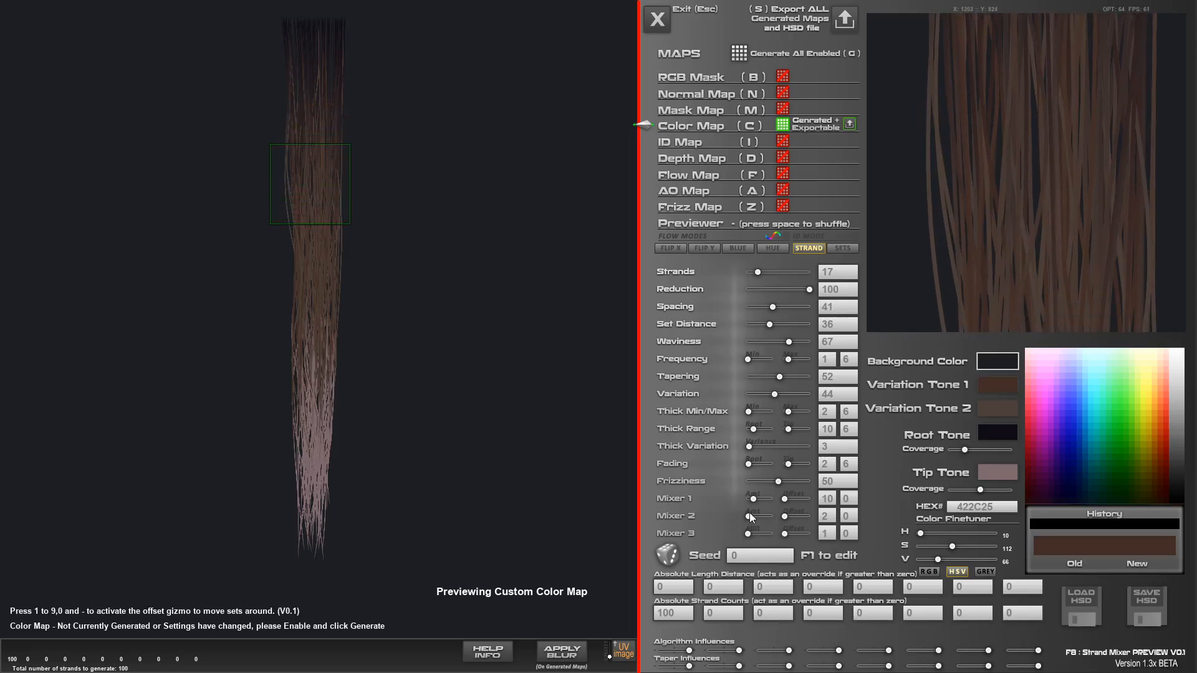
Set Mixer 1 to 29/10, Mixer 2 to 18/14, Mixer 3 to 25/13 and variation to 55, and regenerate the Color Map
{"action": "left_click_drag", "start_coordinate": [752, 499], "coordinate": [790, 499]}
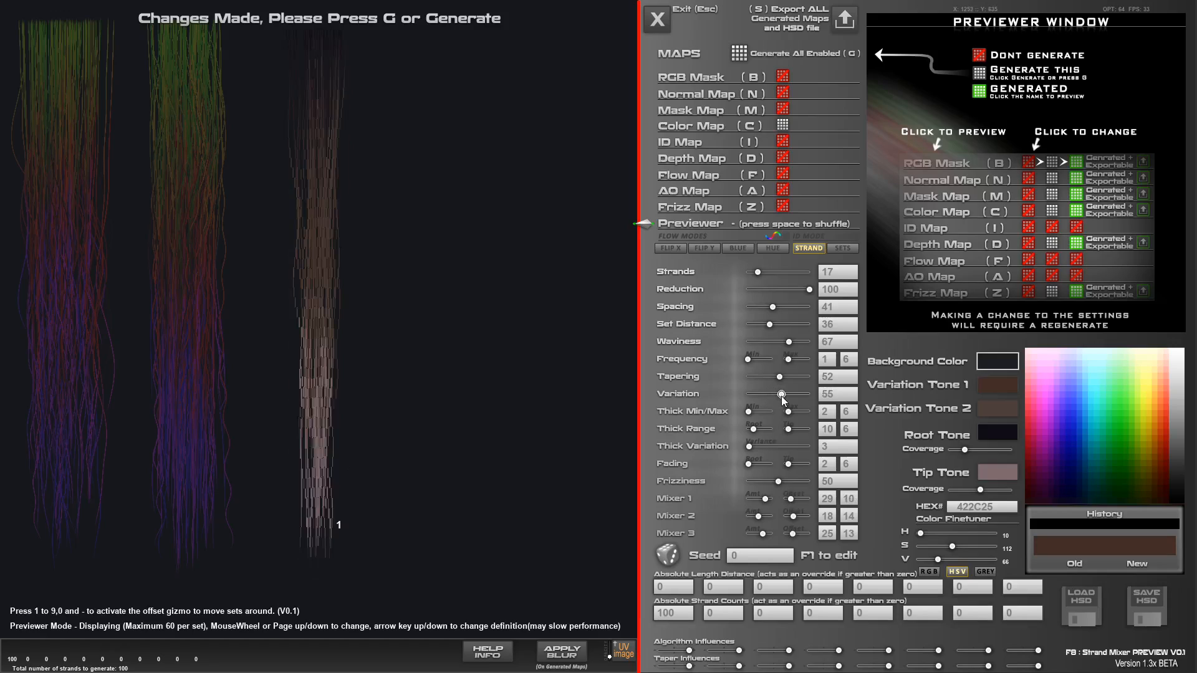
{"action": "left_click_drag", "start_coordinate": [777, 394], "coordinate": [782, 394]}
{"action": "left_click", "coordinate": [714, 125]}
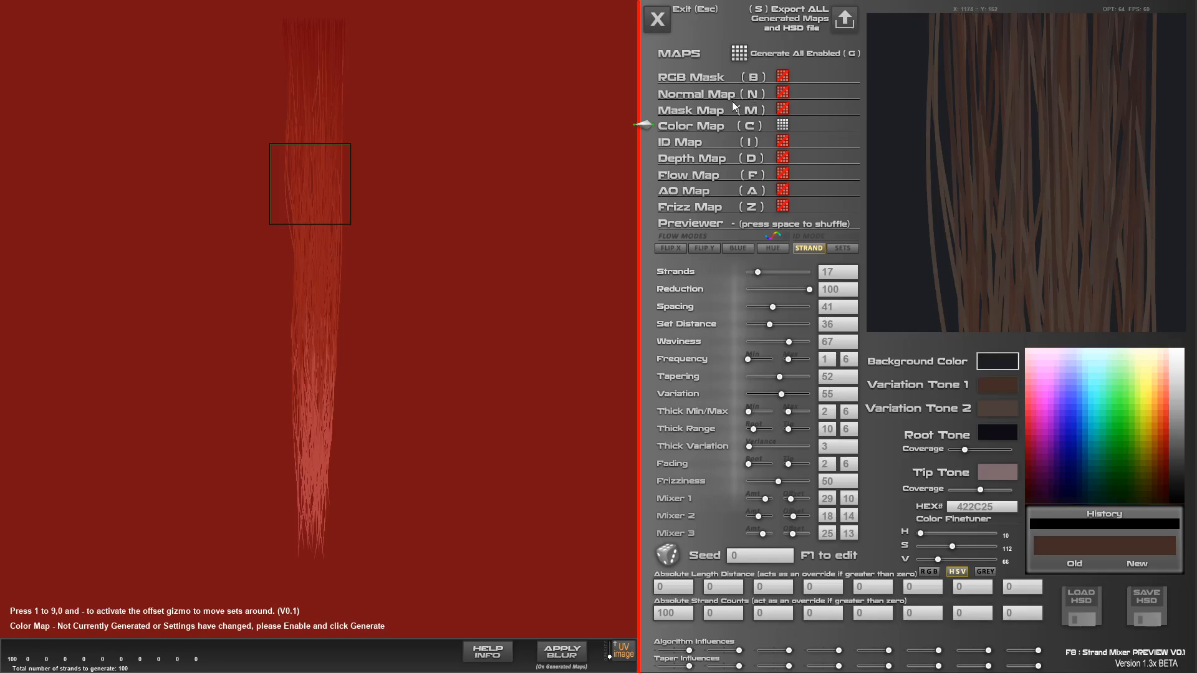
{"action": "left_click", "coordinate": [738, 55]}
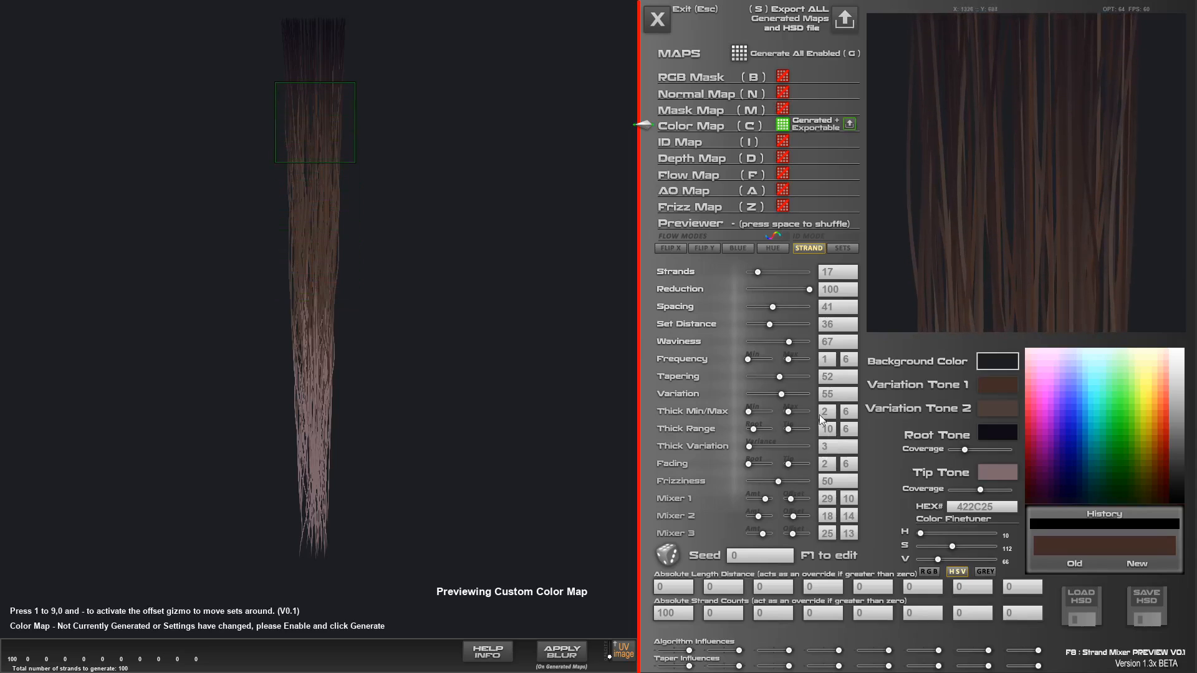
Set the strand spacing to 60, then regenerate and preview the Color Map
{"action": "left_click_drag", "start_coordinate": [772, 308], "coordinate": [784, 312]}
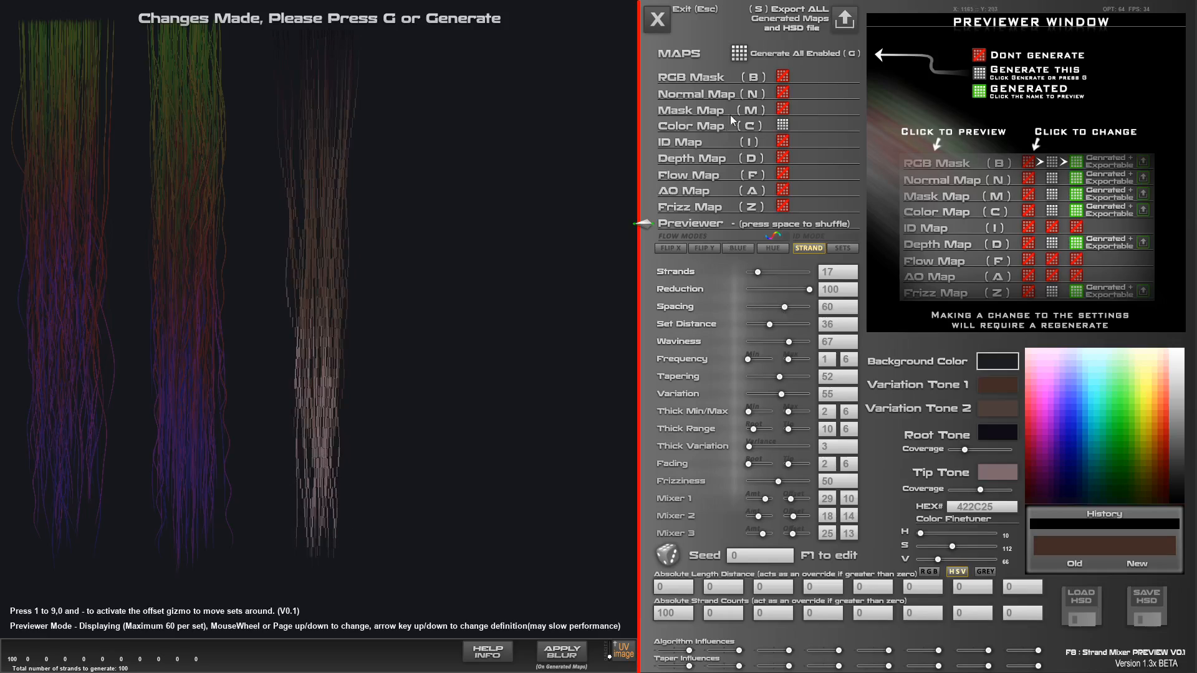
{"action": "left_click", "coordinate": [746, 52]}
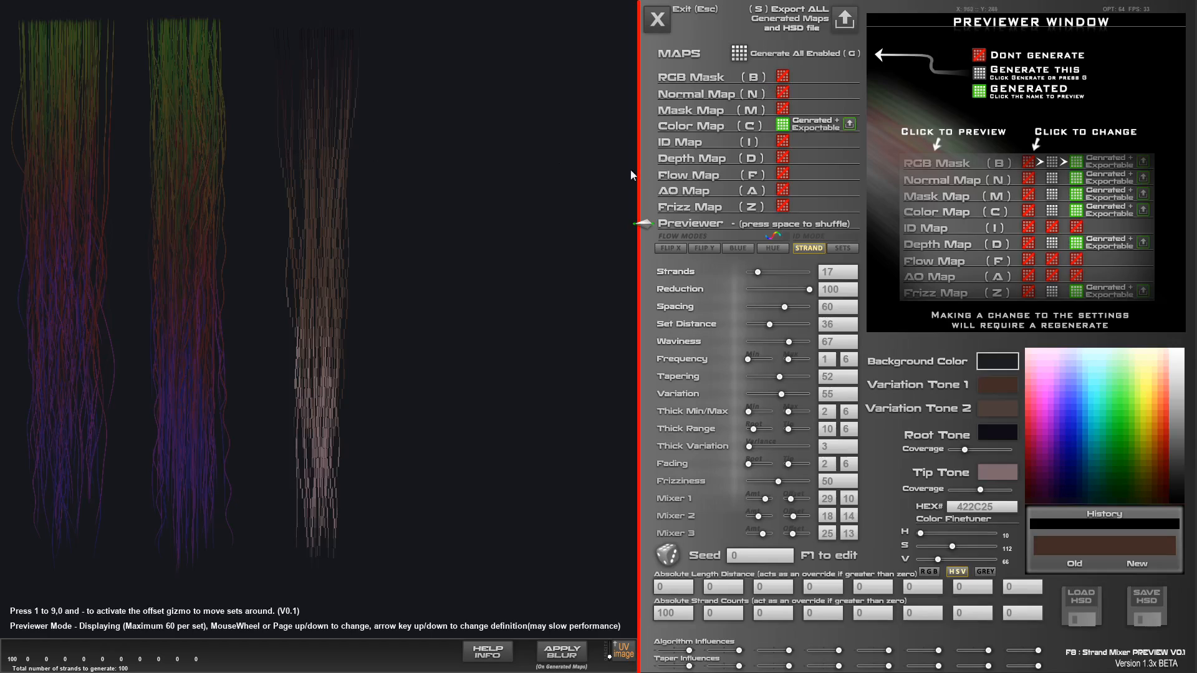
{"action": "left_click", "coordinate": [675, 126]}
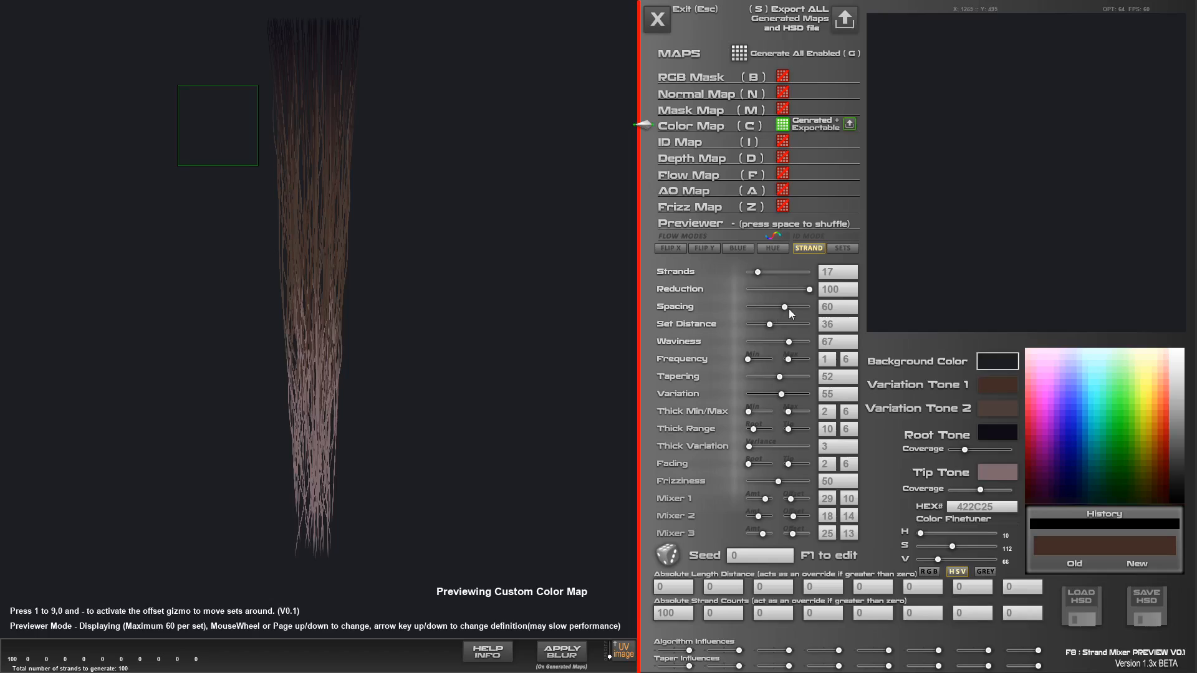
Set spacing to 35, waviness to 58 and tapering to 67, and lower the first two Taper Influences slightly
{"action": "left_click_drag", "start_coordinate": [788, 309], "coordinate": [769, 308]}
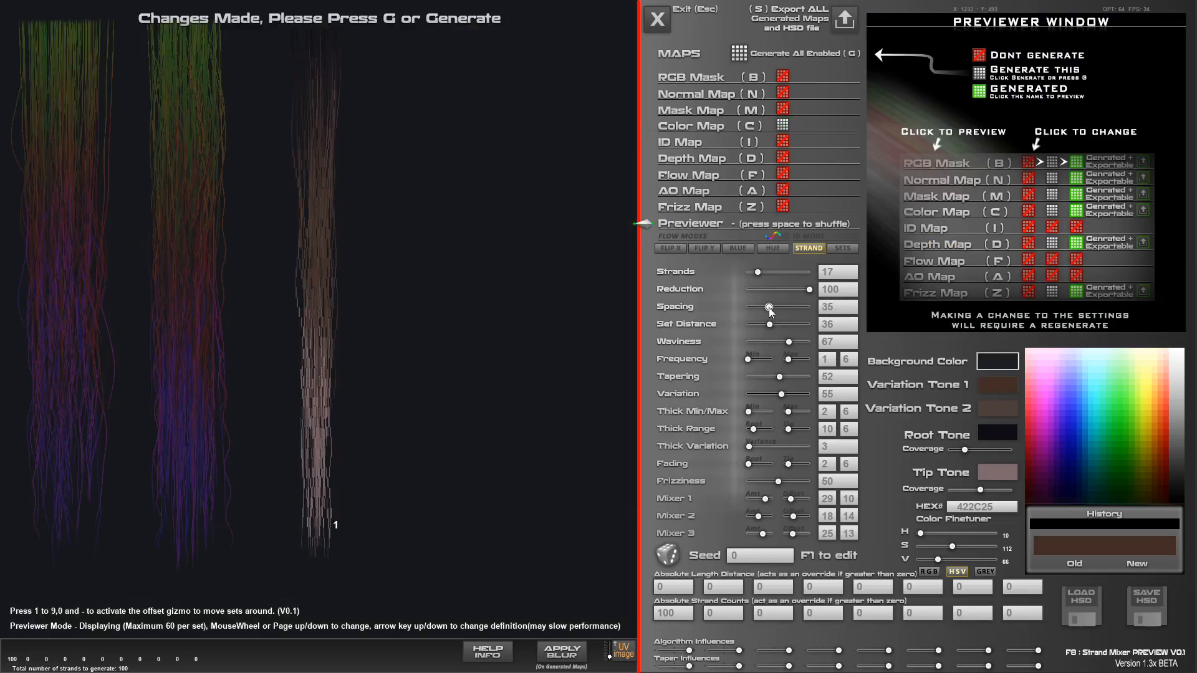
{"action": "mouse_move", "coordinate": [780, 376]}
{"action": "left_mouse_down"}
{"action": "mouse_move", "coordinate": [753, 376]}
{"action": "mouse_move", "coordinate": [767, 376]}
{"action": "left_mouse_up"}
{"action": "left_click_drag", "start_coordinate": [689, 665], "coordinate": [666, 666]}
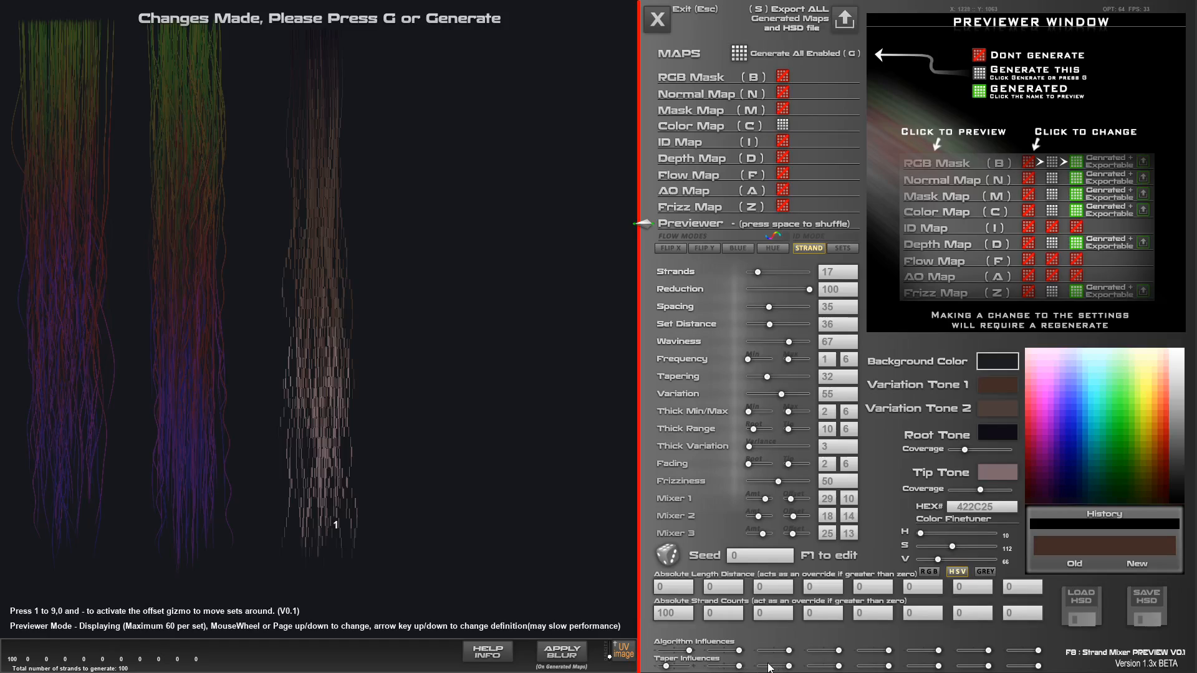
{"action": "left_click_drag", "start_coordinate": [738, 666], "coordinate": [732, 666]}
{"action": "left_click_drag", "start_coordinate": [732, 665], "coordinate": [727, 667]}
{"action": "left_click_drag", "start_coordinate": [767, 376], "coordinate": [783, 343]}
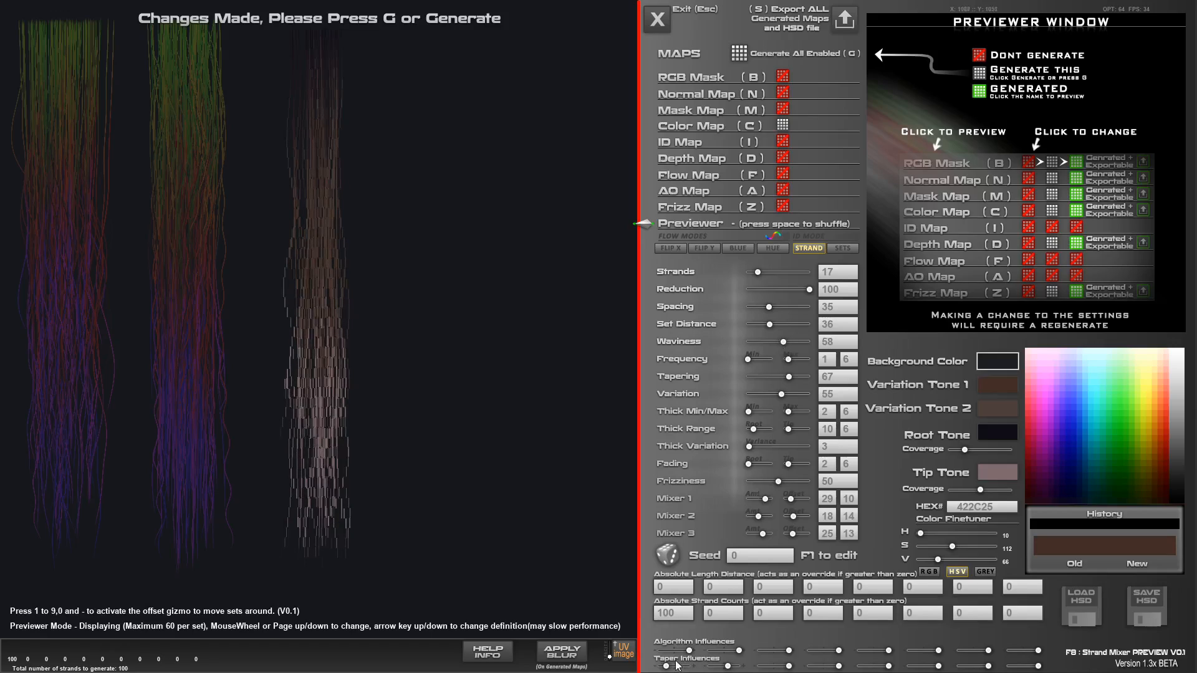
{"action": "mouse_move", "coordinate": [677, 665]}
{"action": "left_mouse_down"}
{"action": "mouse_move", "coordinate": [665, 667]}
{"action": "mouse_move", "coordinate": [684, 667]}
{"action": "left_mouse_up"}
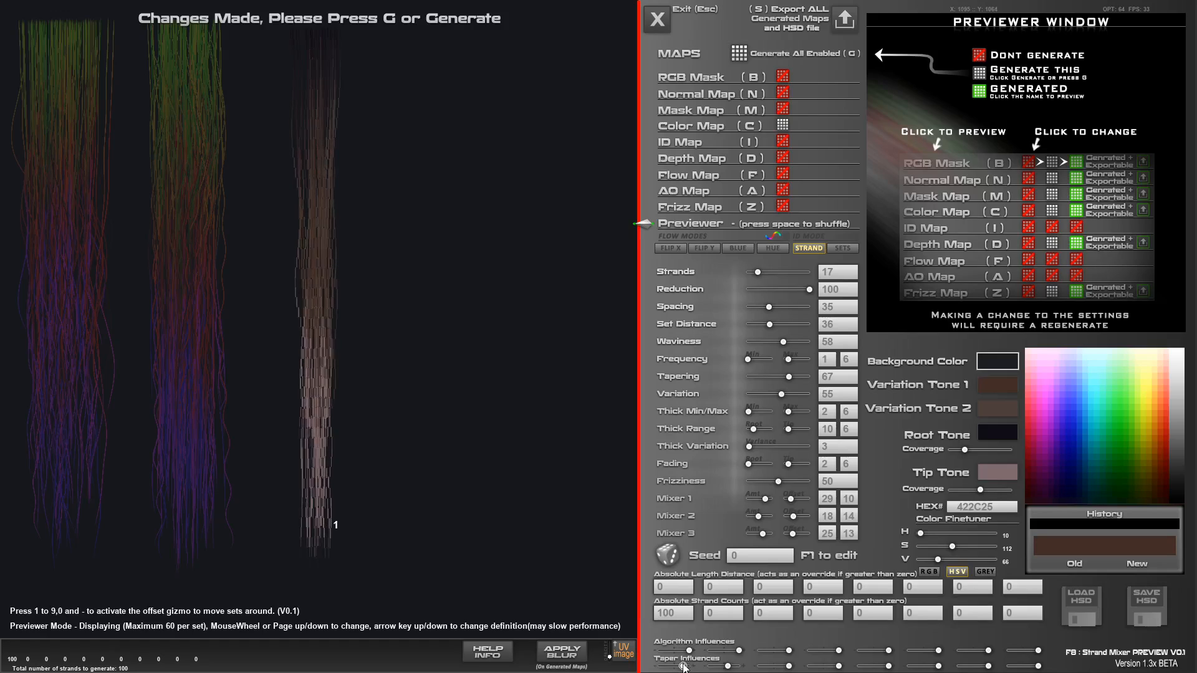
Raise the previewer's strand definition by several levels, keeping a maximum of 60 strands per set
{"action": "scroll", "coordinate": [466, 526], "scroll_direction": "down", "scroll_amount": 3}
{"action": "scroll", "coordinate": [467, 526], "scroll_direction": "up", "scroll_amount": 3}
{"action": "key", "text": "Up"}
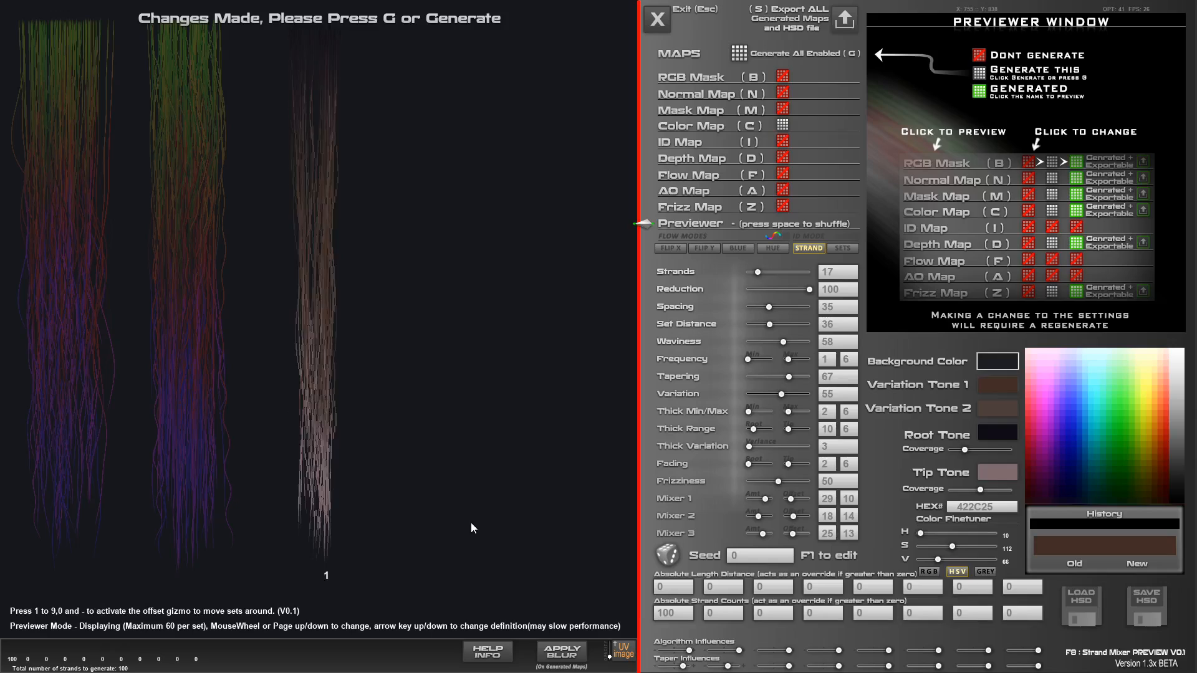
{"action": "key", "text": "Up"}
{"action": "key", "text": "Up"}
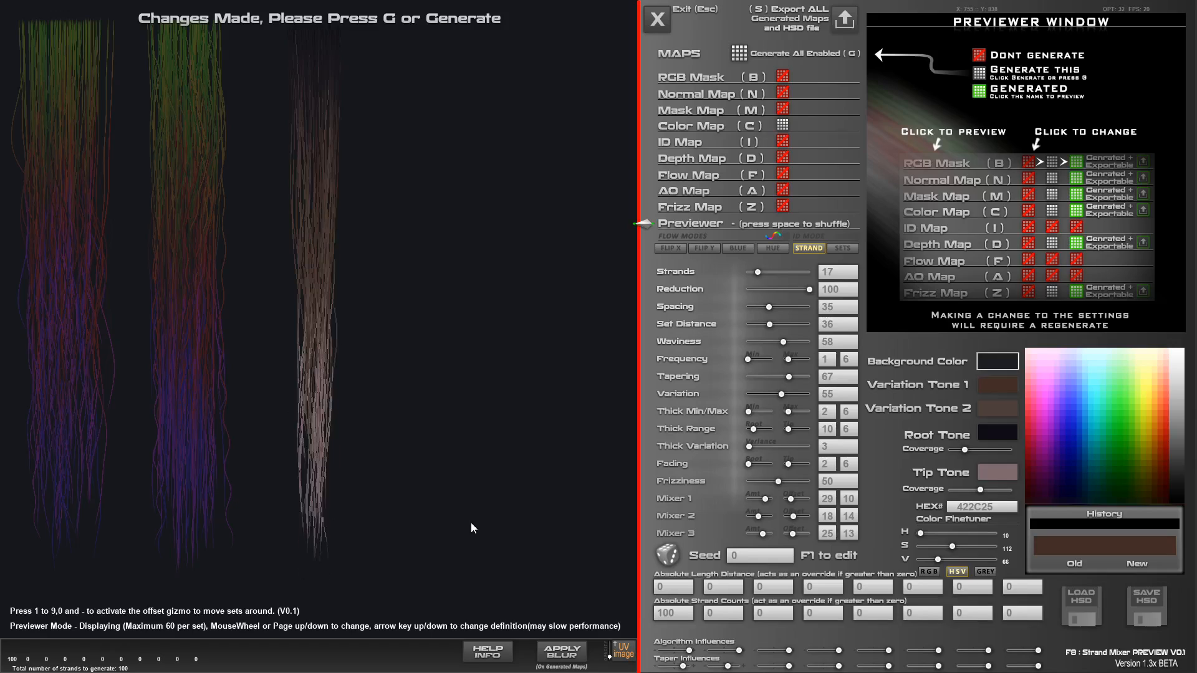
{"action": "key", "text": "Up"}
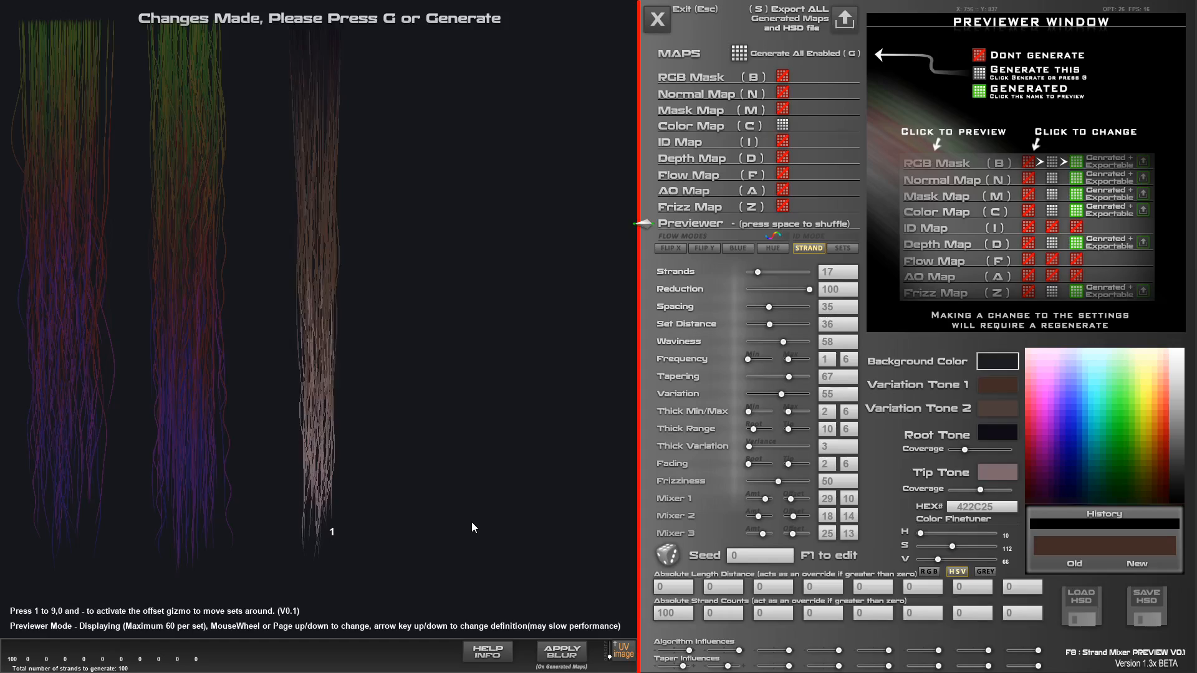
Randomize the strand seed twice, regenerating and previewing the Color Map each time to compare the variations
{"action": "left_click", "coordinate": [669, 557]}
{"action": "left_click", "coordinate": [714, 125]}
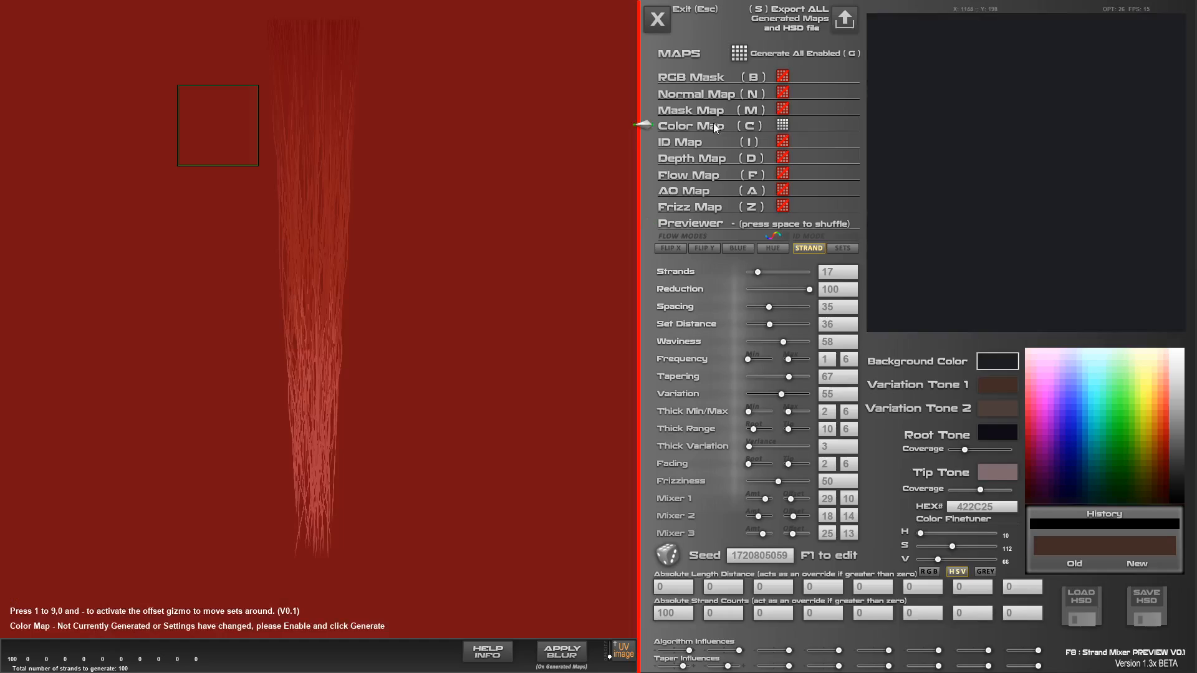
{"action": "left_click", "coordinate": [742, 53]}
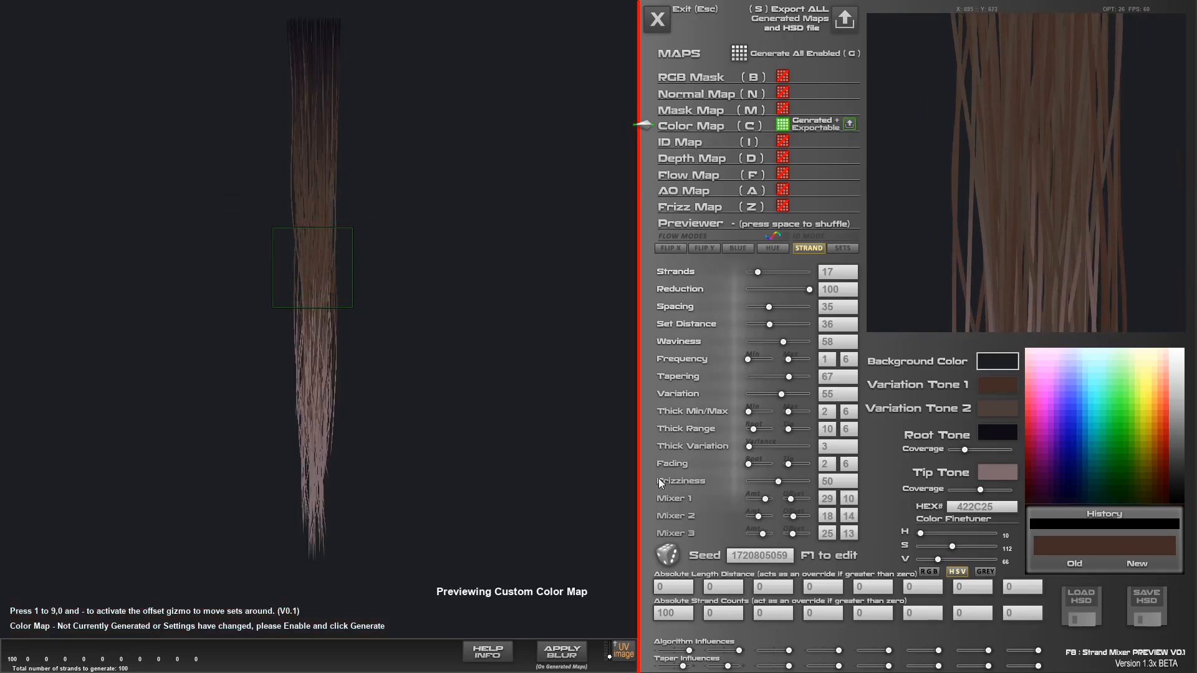
{"action": "left_click", "coordinate": [667, 554]}
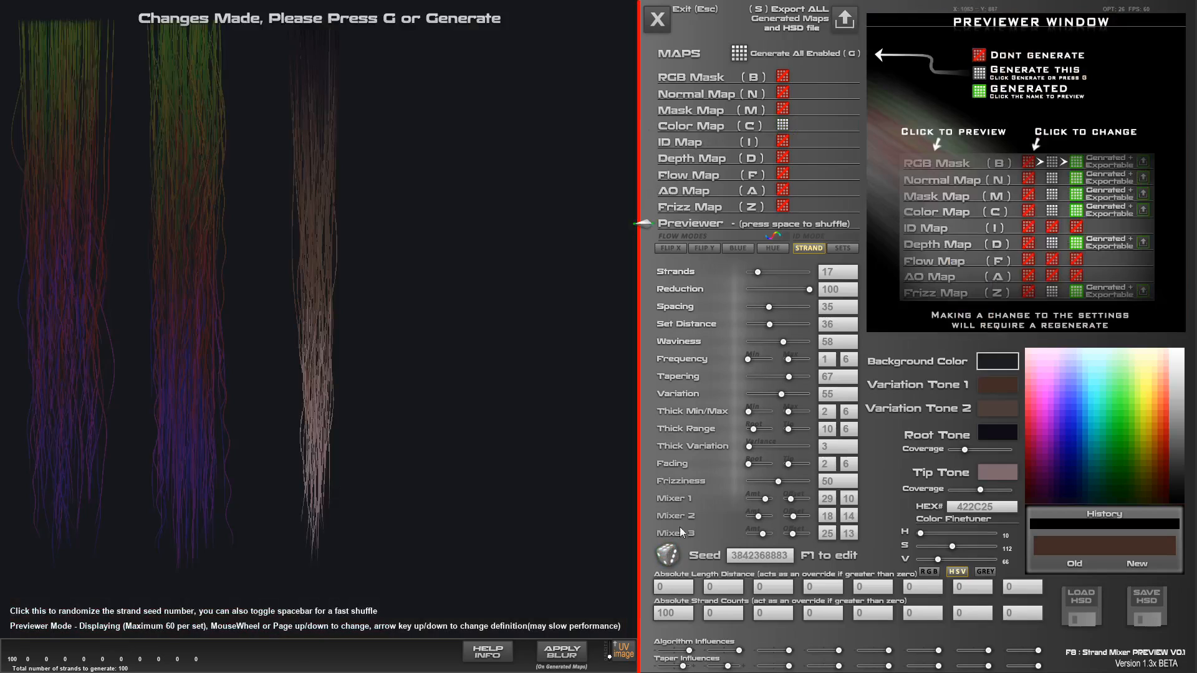
{"action": "left_click", "coordinate": [694, 124]}
{"action": "left_click", "coordinate": [739, 53]}
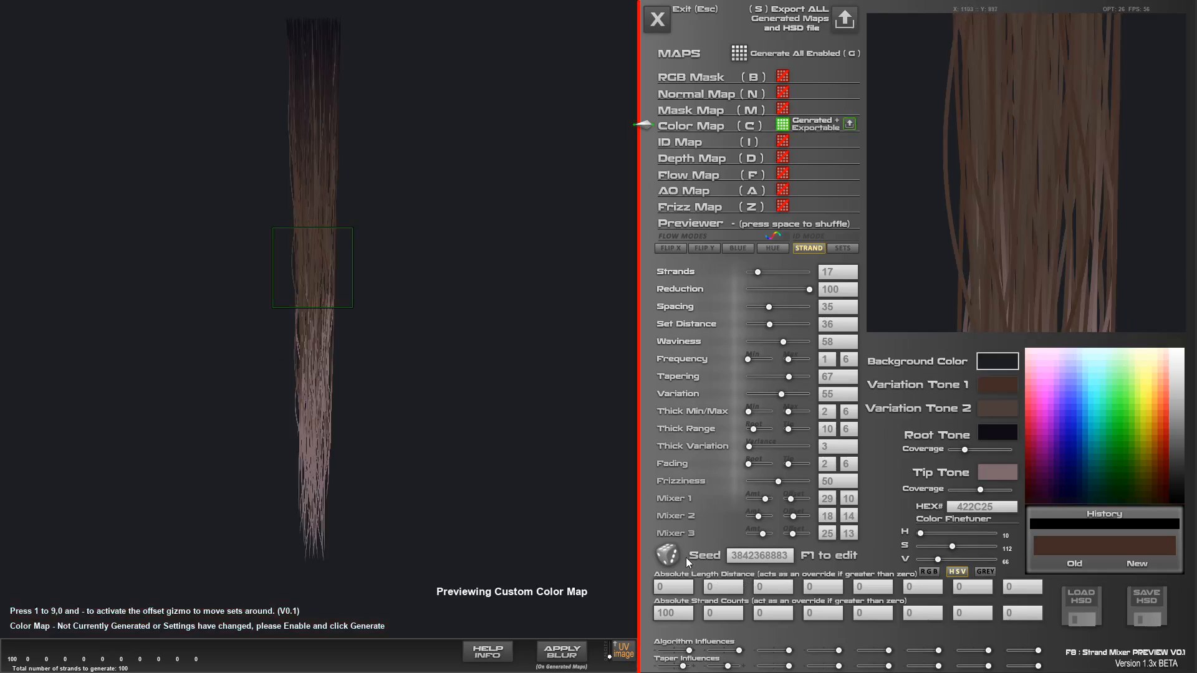
Randomize the strand seed, set spacing to 52, regenerate the Color Map, and inspect the strands near the roots up close
{"action": "left_click", "coordinate": [686, 557]}
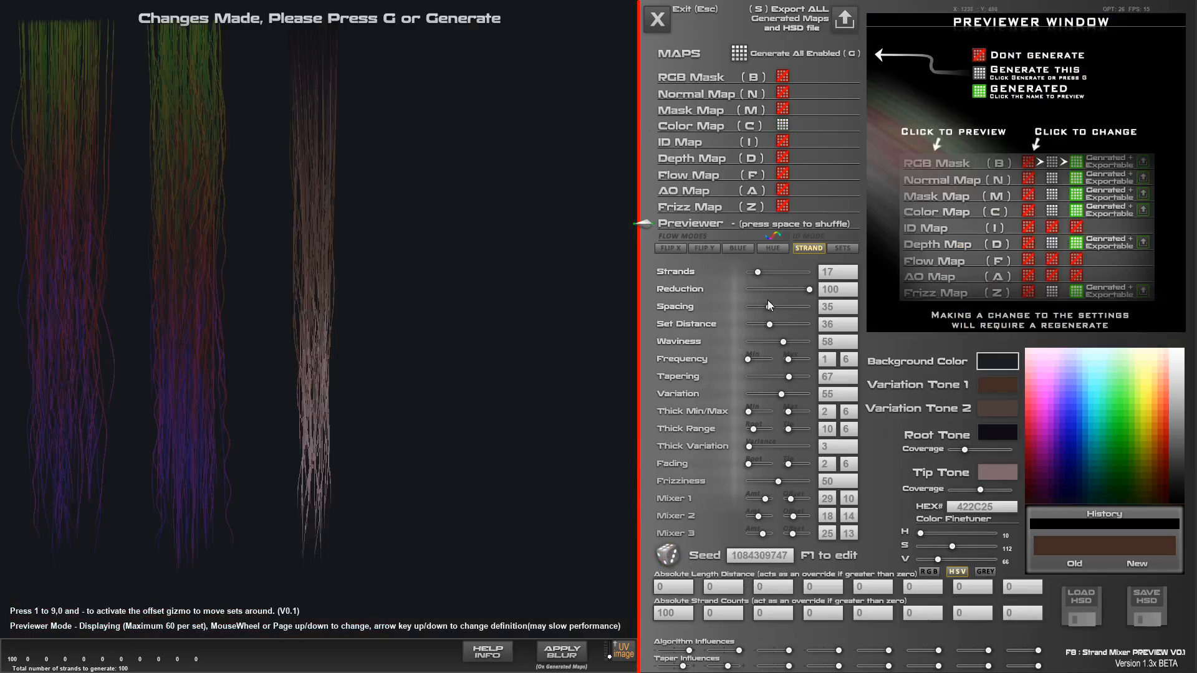
{"action": "left_click_drag", "start_coordinate": [771, 306], "coordinate": [780, 309]}
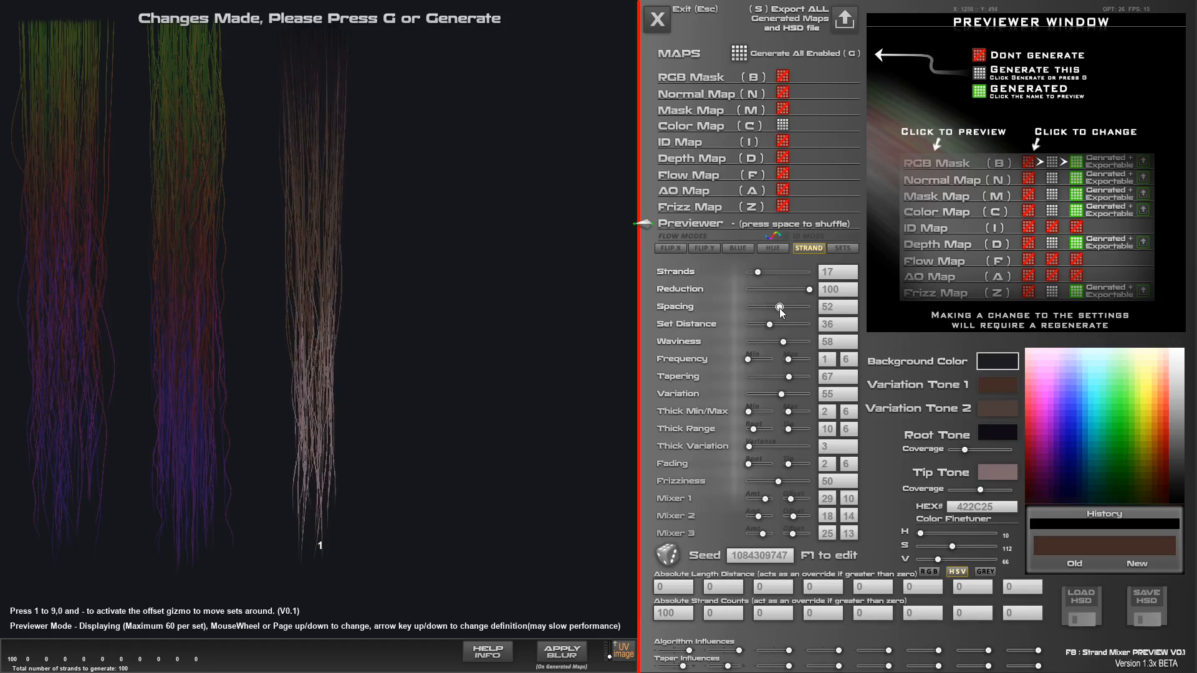
{"action": "left_click", "coordinate": [739, 54]}
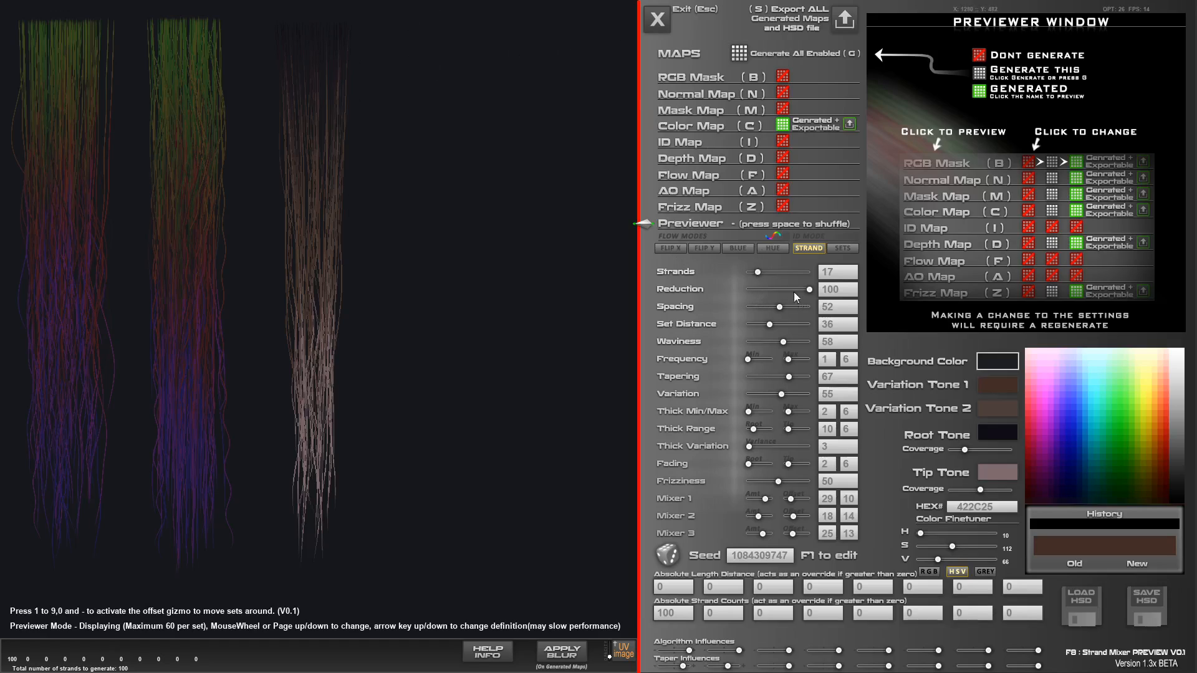
{"action": "left_click", "coordinate": [721, 130]}
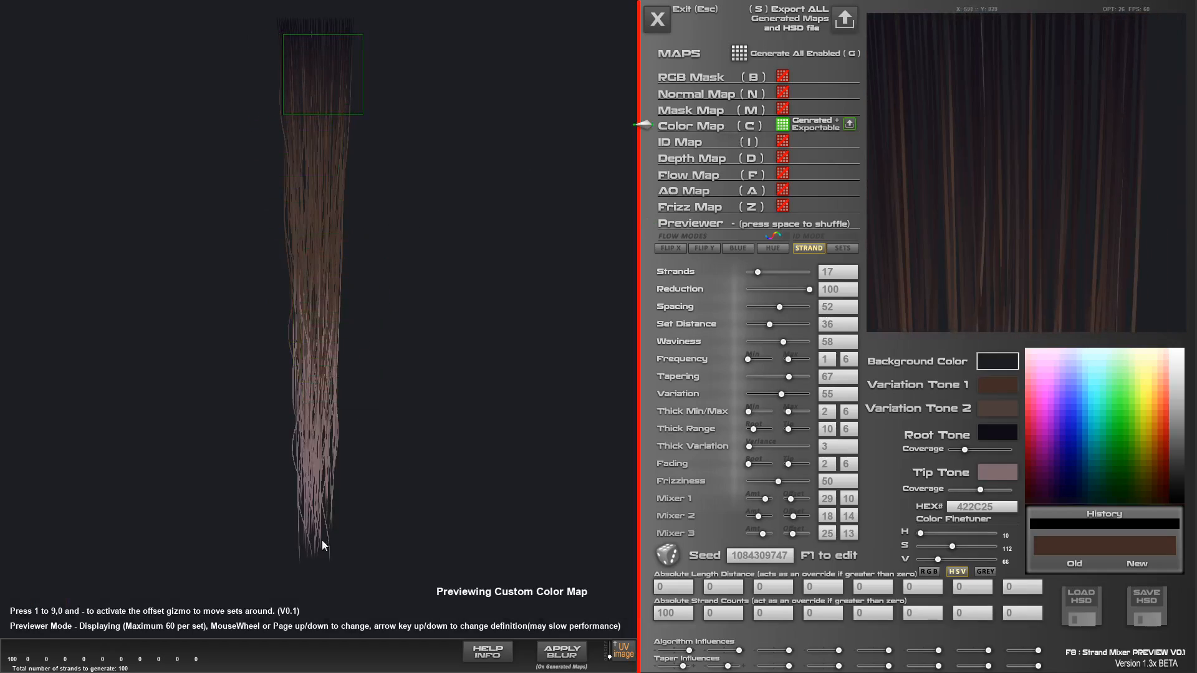
{"action": "left_click", "coordinate": [290, 102]}
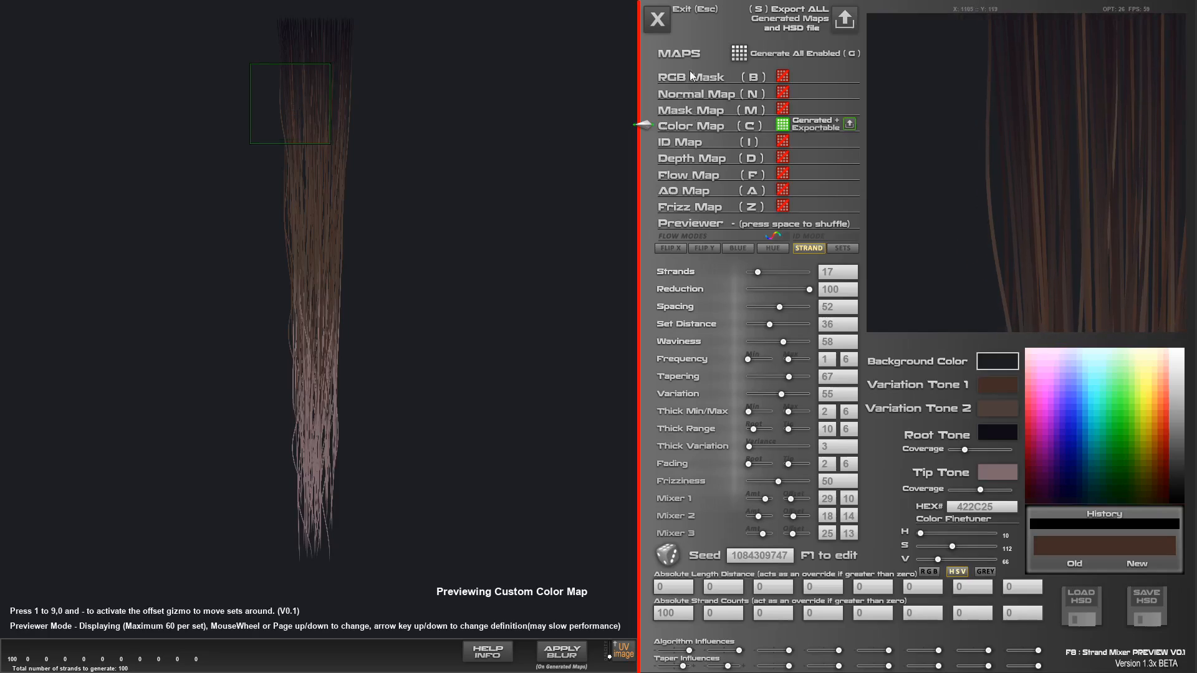
Set Strands to 18 and give the second strand set an absolute strand count of 4
{"action": "left_click", "coordinate": [757, 272]}
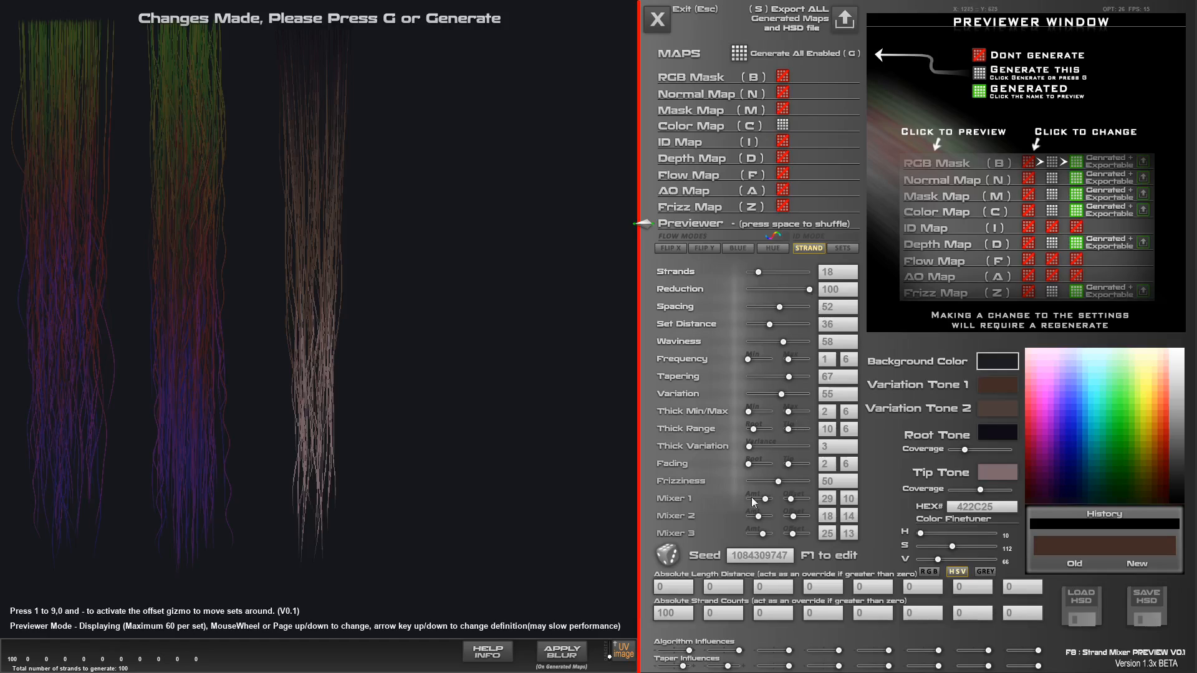
{"action": "left_click", "coordinate": [723, 616]}
{"action": "key", "text": "BackSpace"}
{"action": "type", "text": "4"}
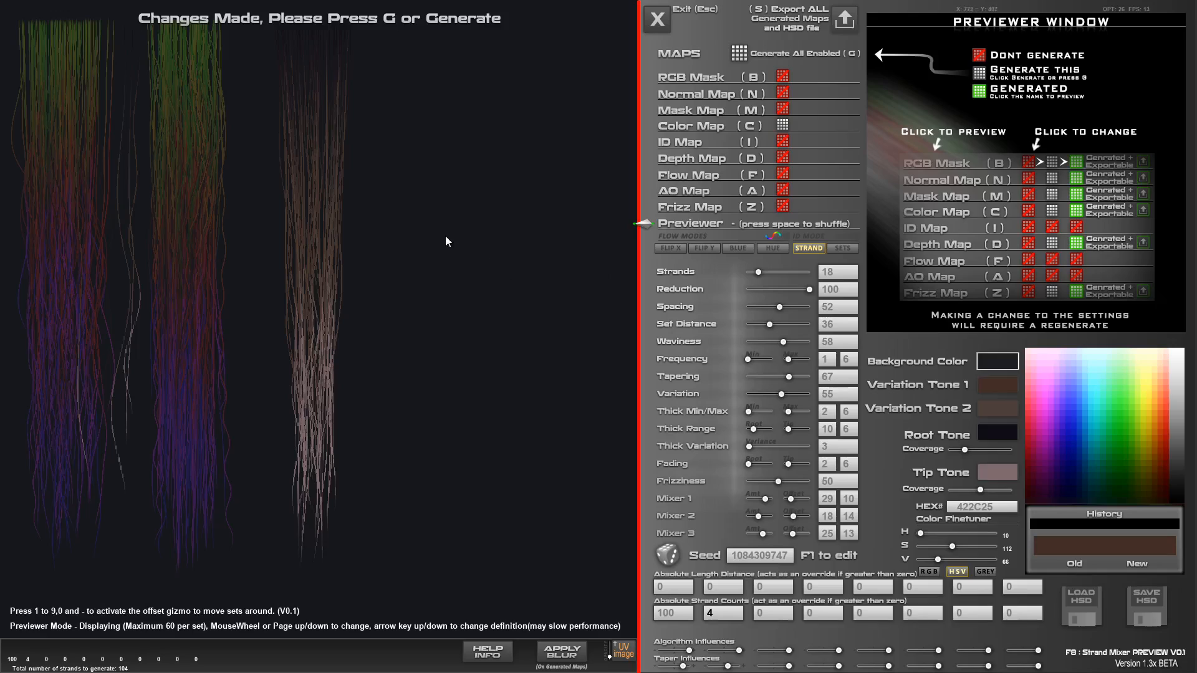
Raise the second set's absolute strand count to 200 and offset it towards the first set, to about X 954, Y 68
{"action": "key", "text": "BackSpace"}
{"action": "type", "text": "200"}
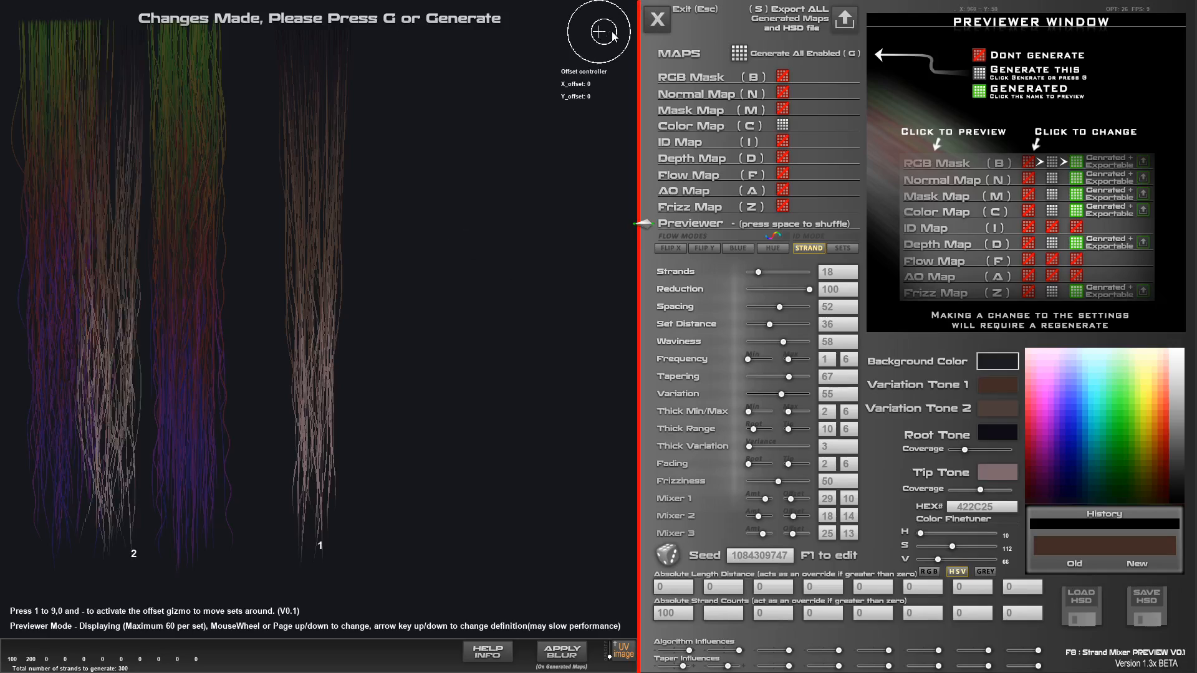
{"action": "left_click_drag", "start_coordinate": [612, 33], "coordinate": [614, 32]}
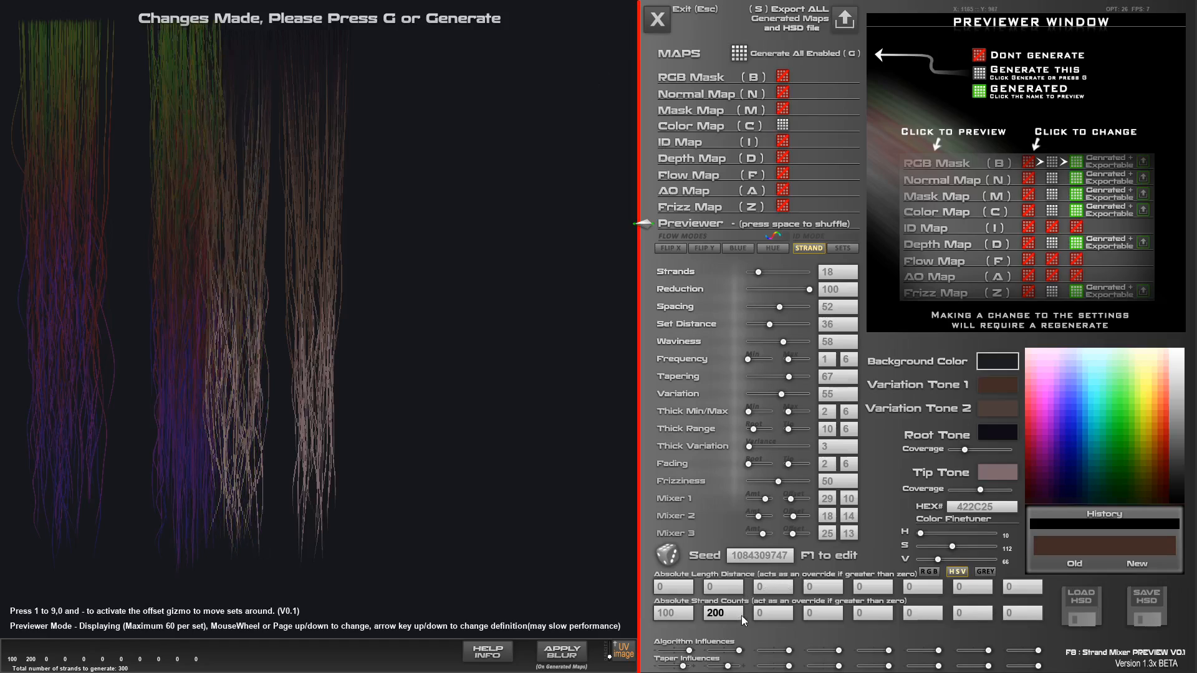
{"action": "key", "text": "BackSpace"}
{"action": "key", "text": "BackSpace"}
{"action": "key", "text": "BackSpace"}
{"action": "type", "text": "4"}
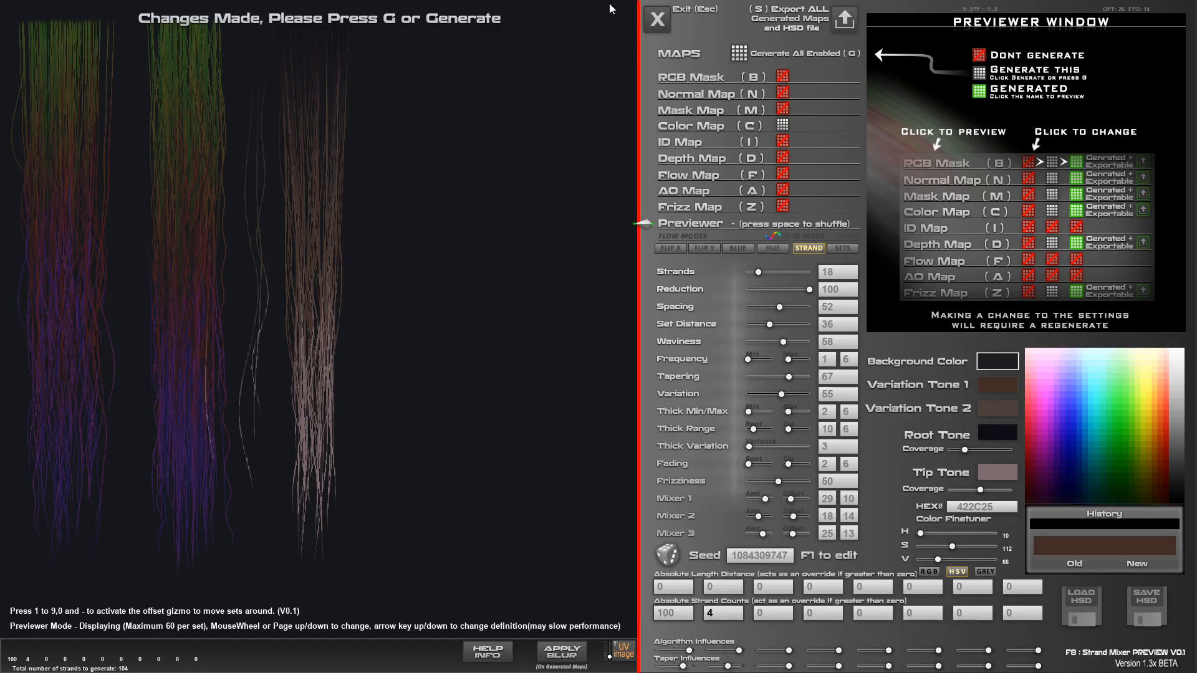
{"action": "type", "text": "2"}
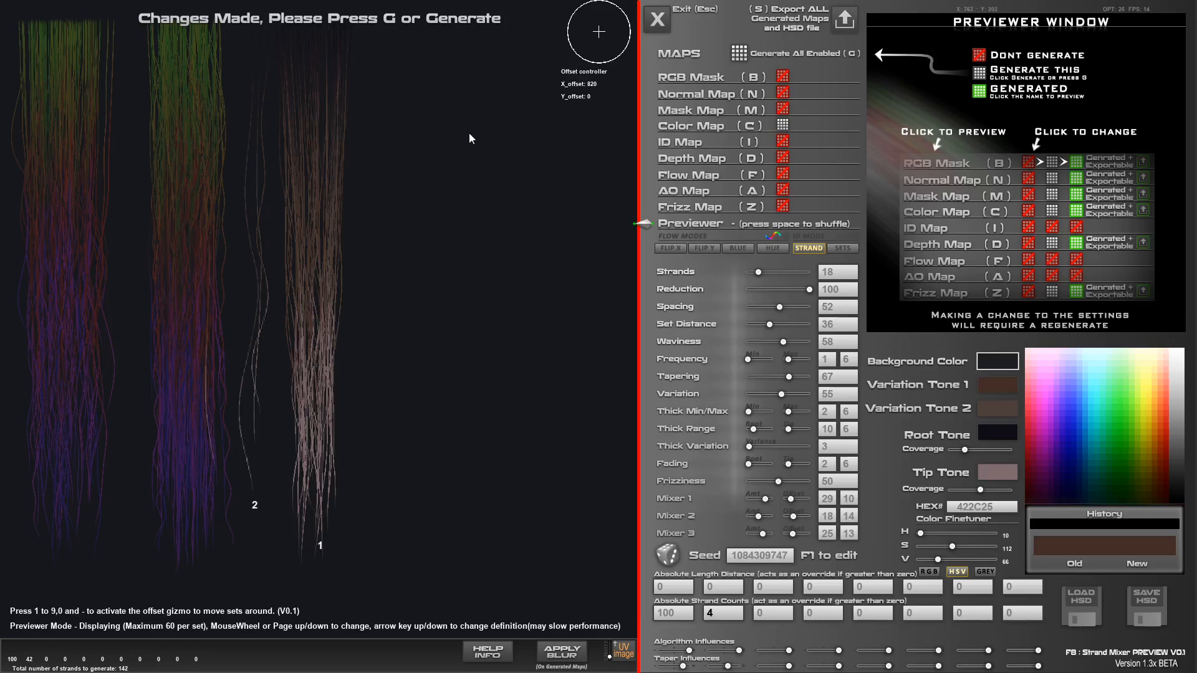
{"action": "left_click_drag", "start_coordinate": [608, 37], "coordinate": [614, 39]}
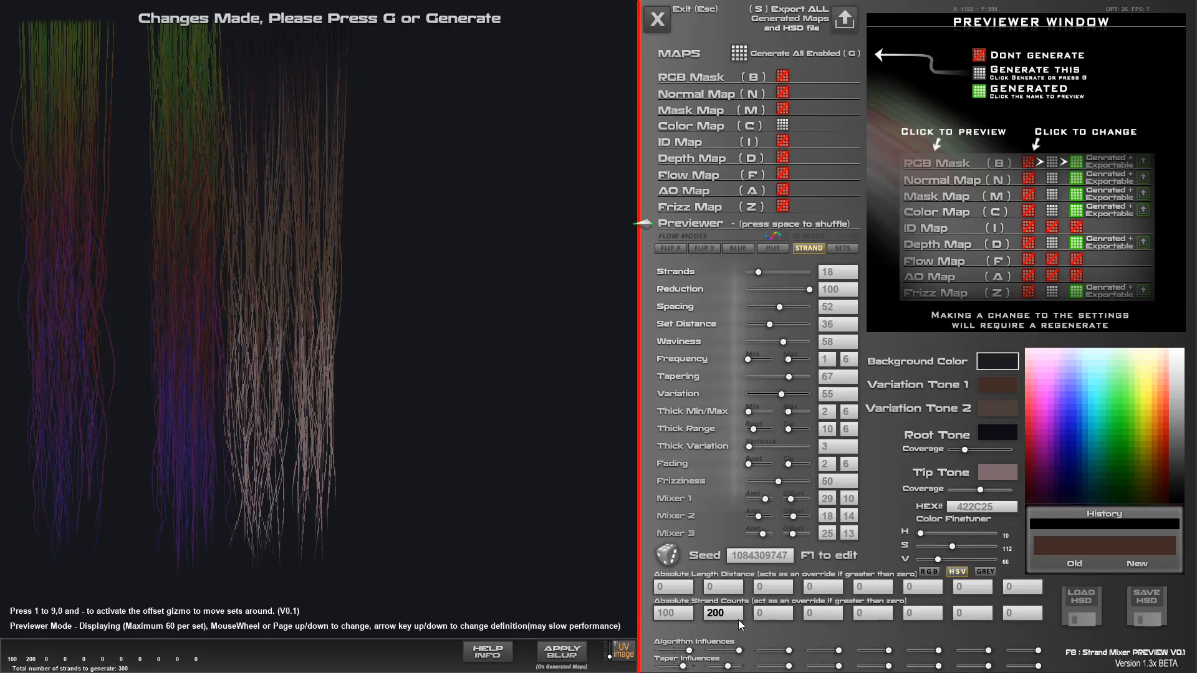
Set the second set's absolute strand count to 4 and offset its strands so they overlap the first set
{"action": "key", "text": "BackSpace"}
{"action": "key", "text": "BackSpace"}
{"action": "key", "text": "BackSpace"}
{"action": "type", "text": "4"}
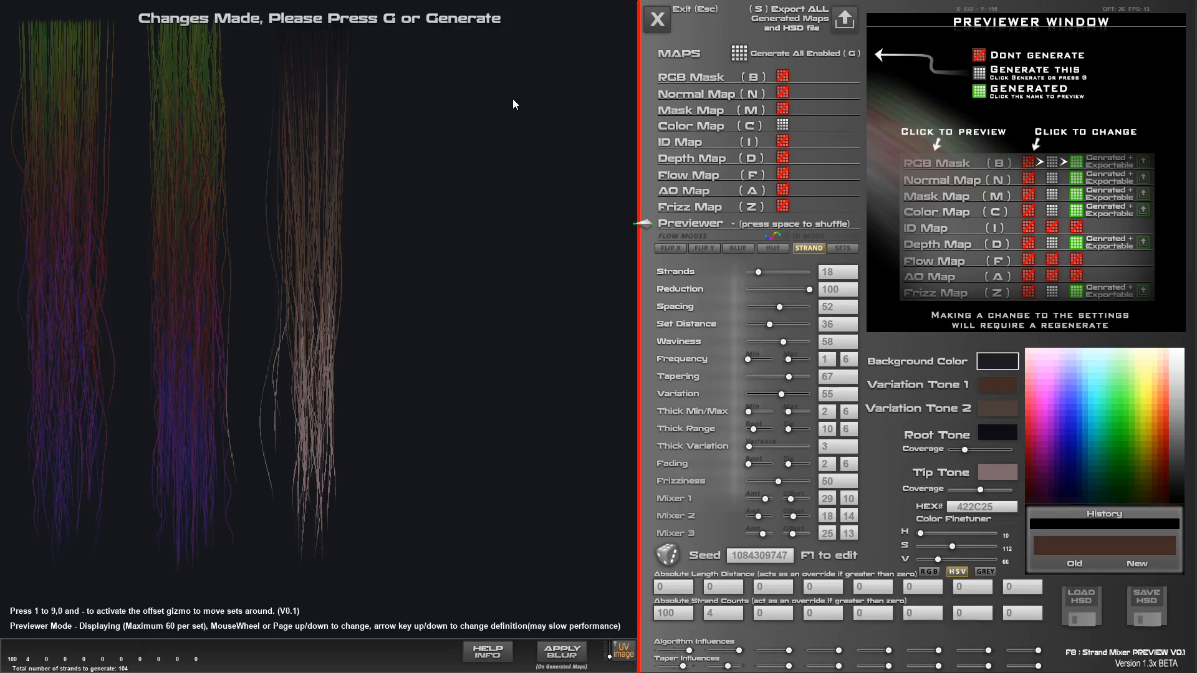
{"action": "key", "text": "2"}
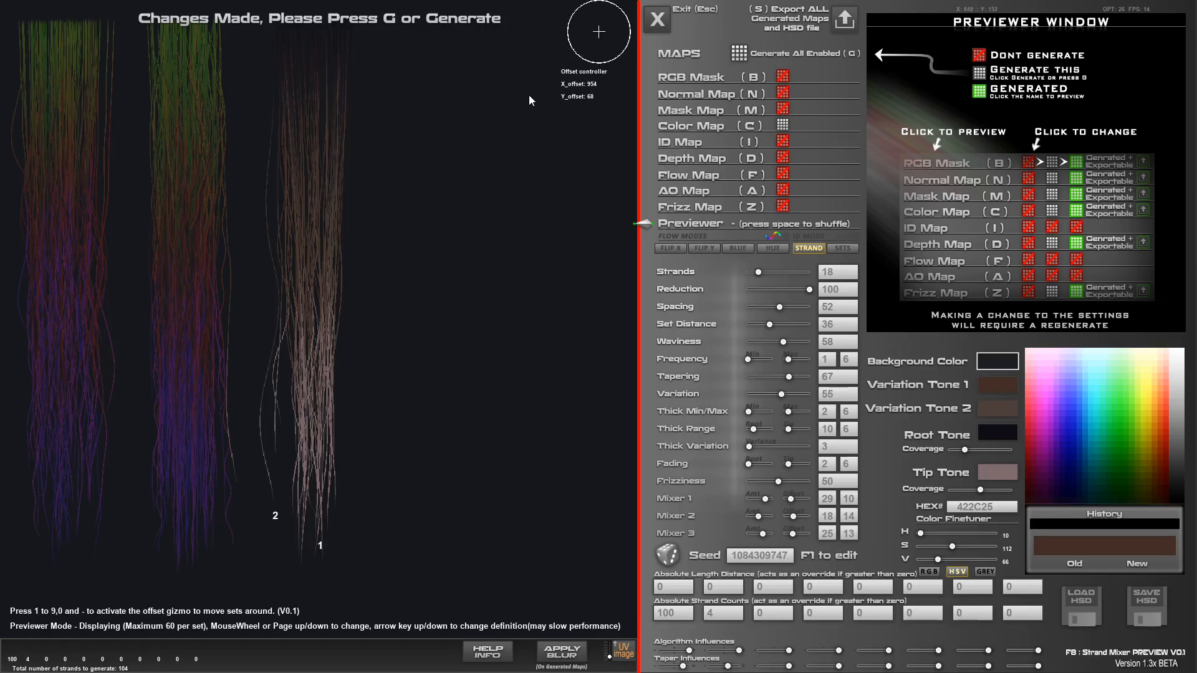
{"action": "left_click_drag", "start_coordinate": [600, 31], "coordinate": [599, 31]}
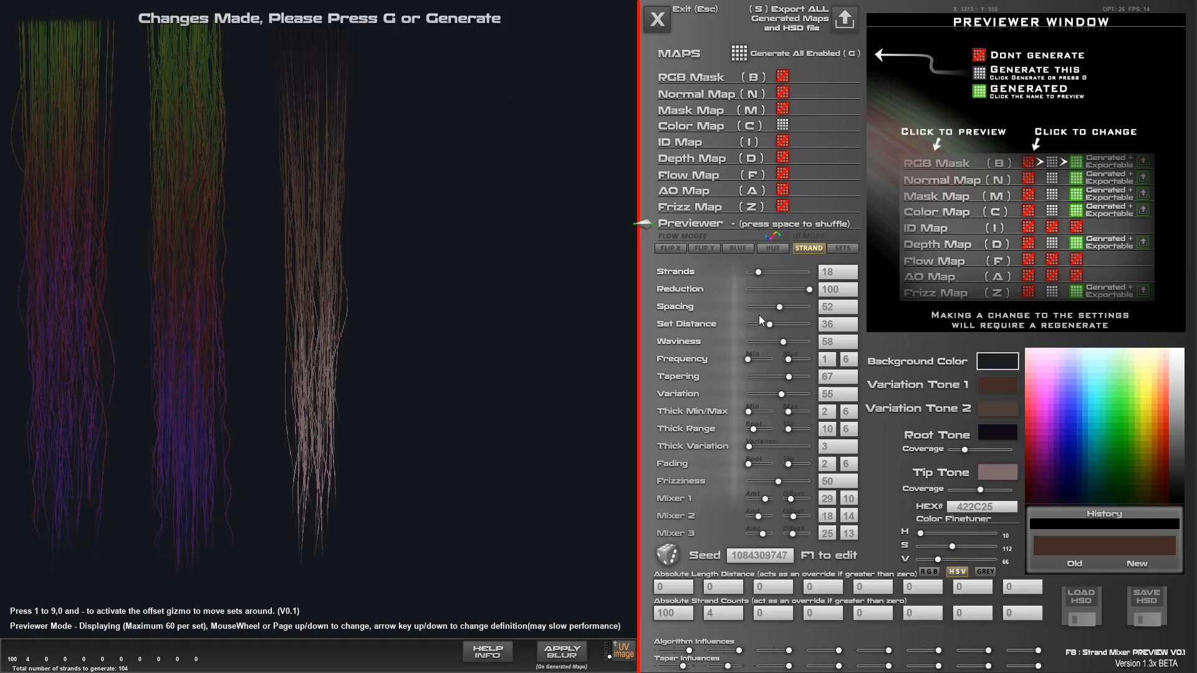
Set spacing to 54, regenerate the Color Map, and inspect the mid-length strands up close
{"action": "left_click", "coordinate": [781, 307]}
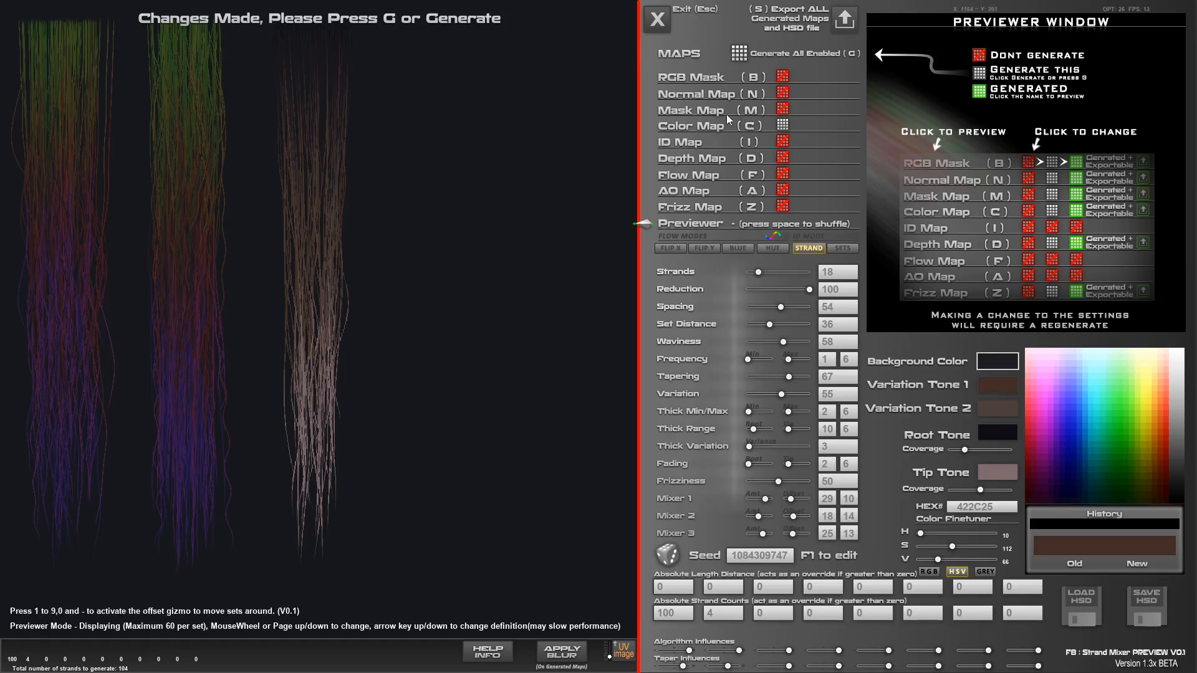
{"action": "left_click", "coordinate": [737, 55]}
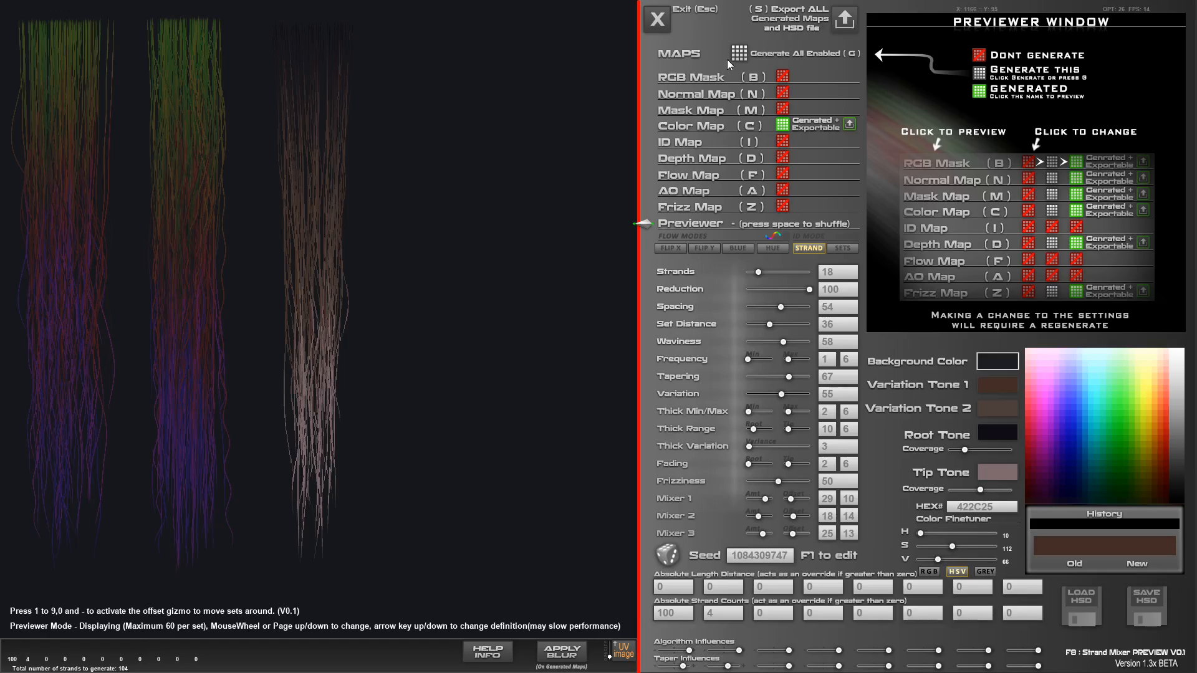
{"action": "left_click", "coordinate": [705, 129]}
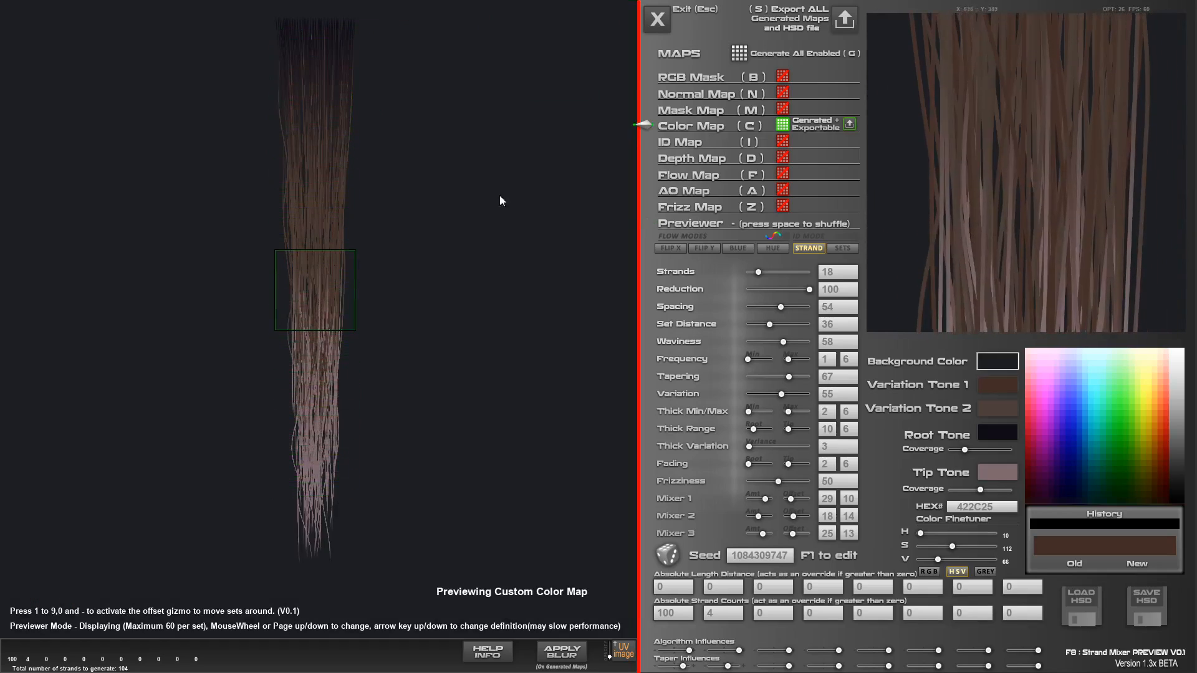
Randomize the strand seed several times, regenerating and previewing the Color Map for two of the variations
{"action": "left_click", "coordinate": [673, 550]}
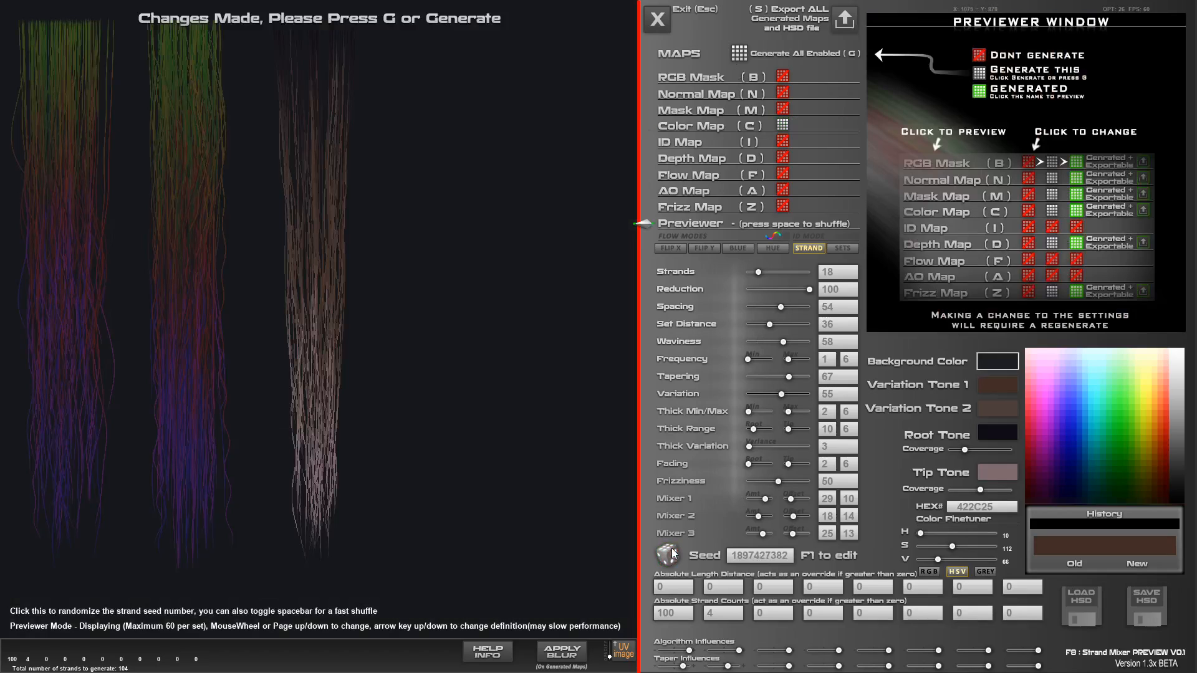
{"action": "left_click", "coordinate": [738, 54]}
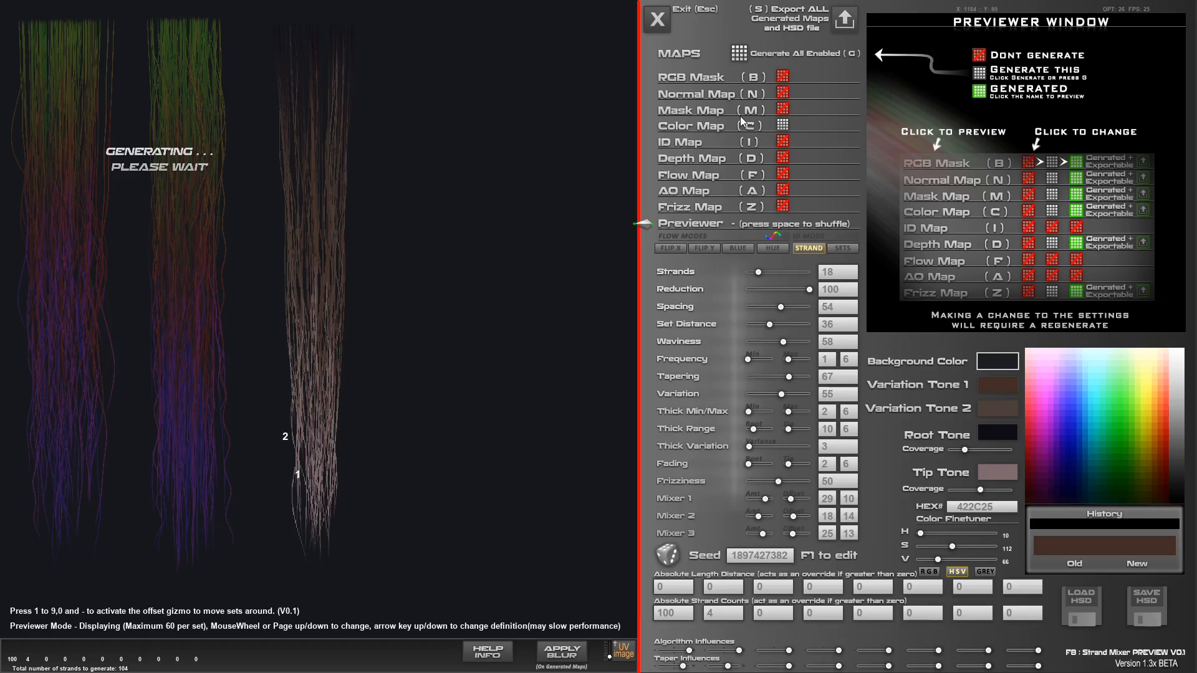
{"action": "left_click", "coordinate": [704, 128]}
{"action": "left_click", "coordinate": [672, 545]}
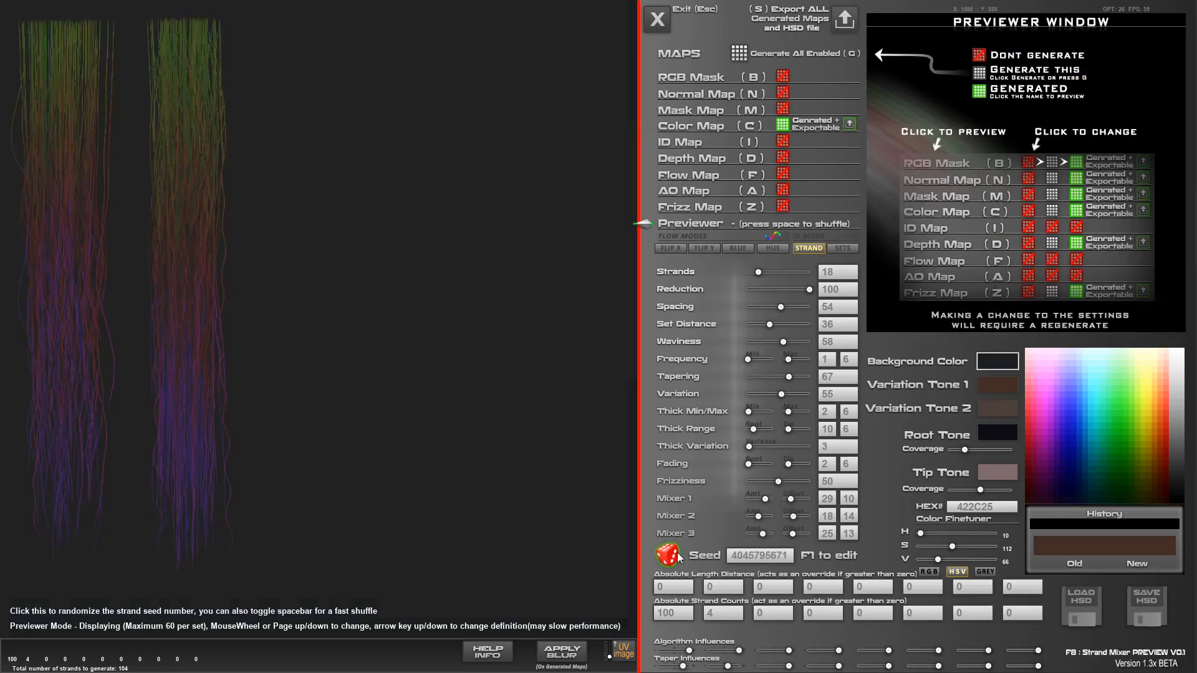
{"action": "left_click", "coordinate": [677, 547]}
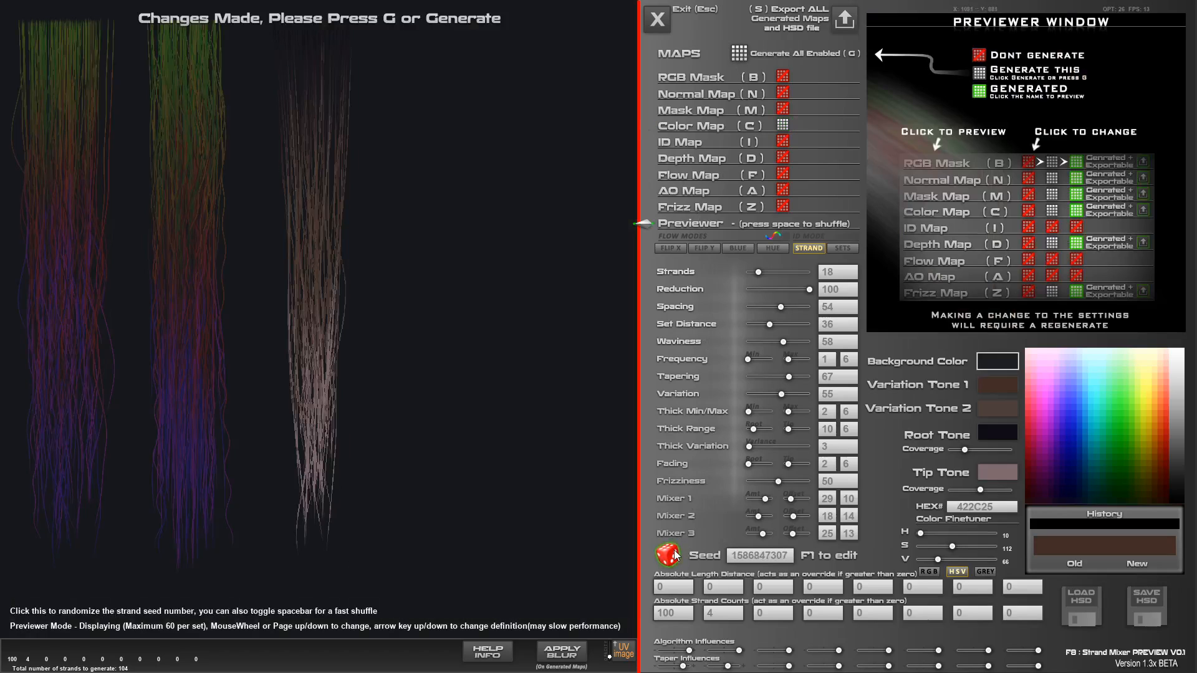
{"action": "left_click", "coordinate": [676, 547]}
{"action": "left_click", "coordinate": [743, 54]}
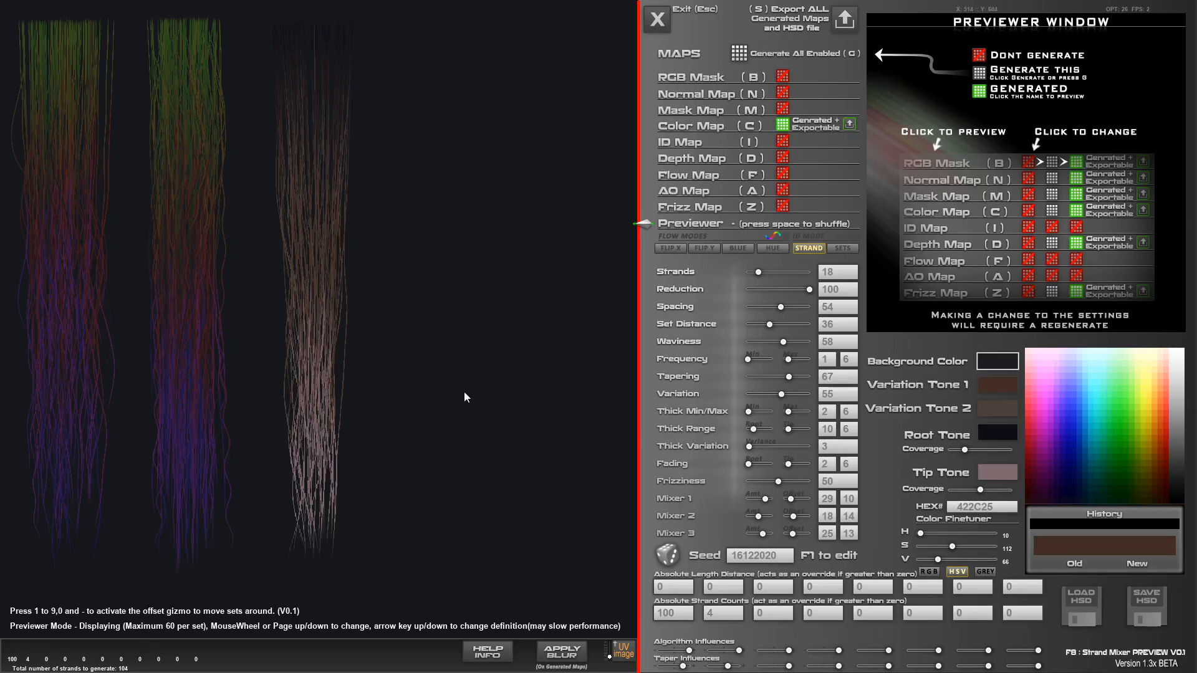
{"action": "left_click", "coordinate": [682, 123]}
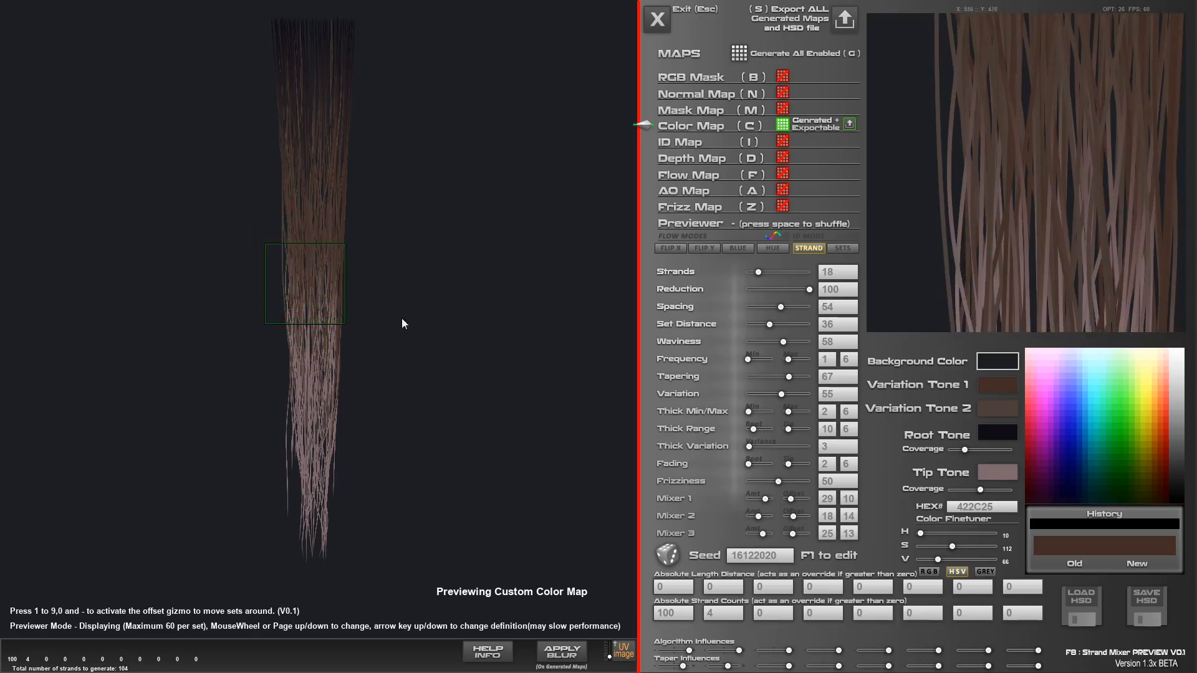
Randomize the strand seed twice more, regenerate the Color Map, and examine the strands around mid-length
{"action": "left_click", "coordinate": [667, 556]}
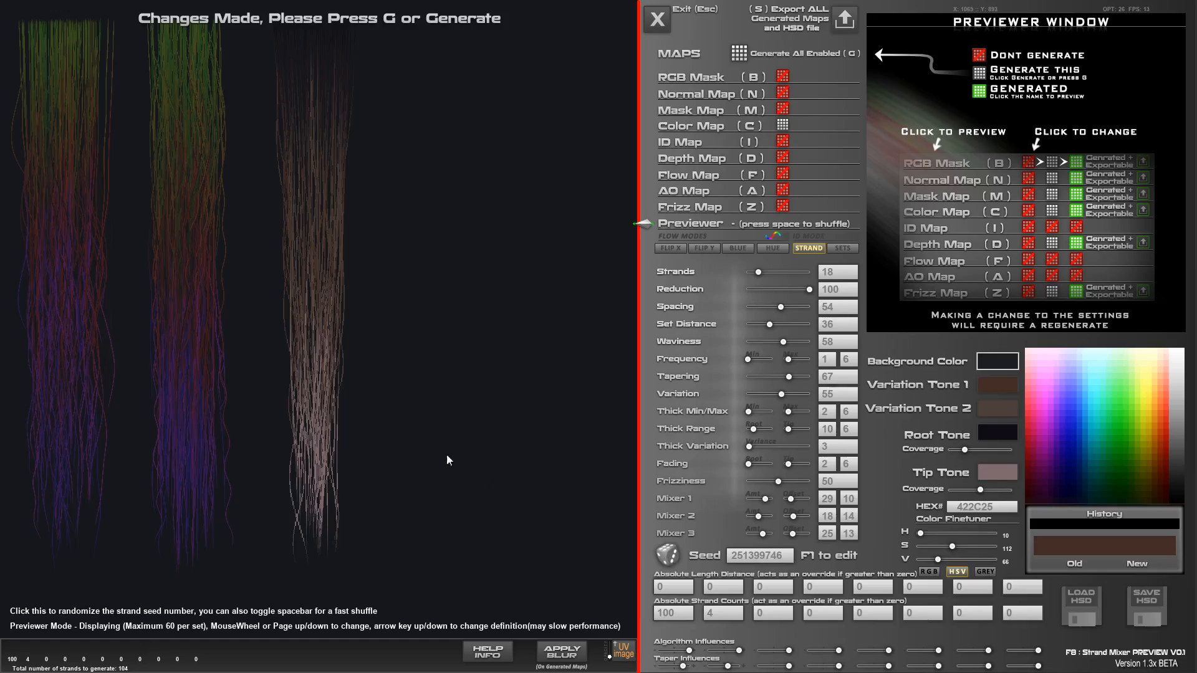
{"action": "left_click", "coordinate": [668, 556]}
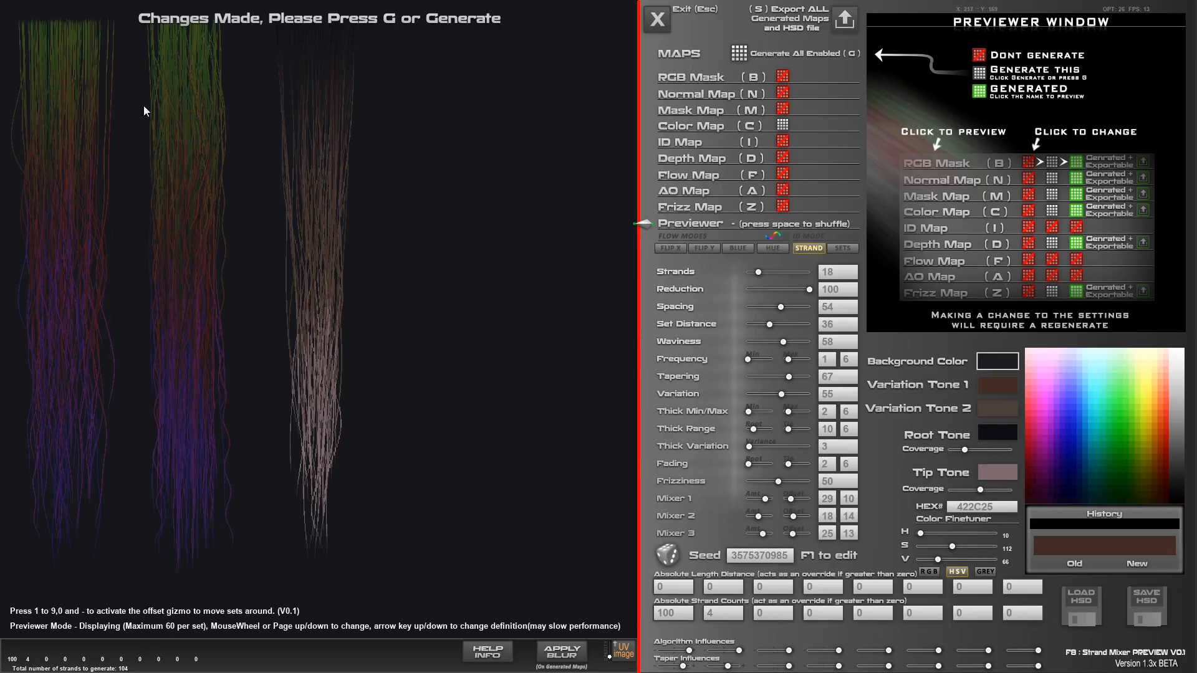
{"action": "left_click", "coordinate": [682, 125]}
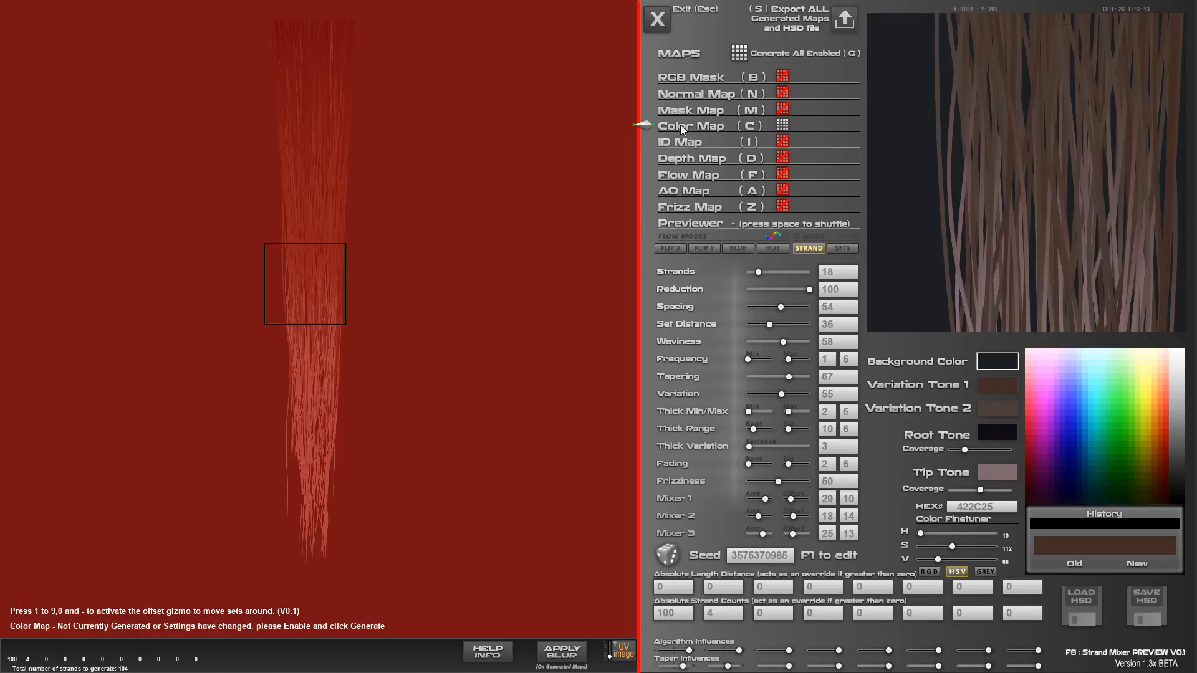
{"action": "left_click", "coordinate": [740, 55]}
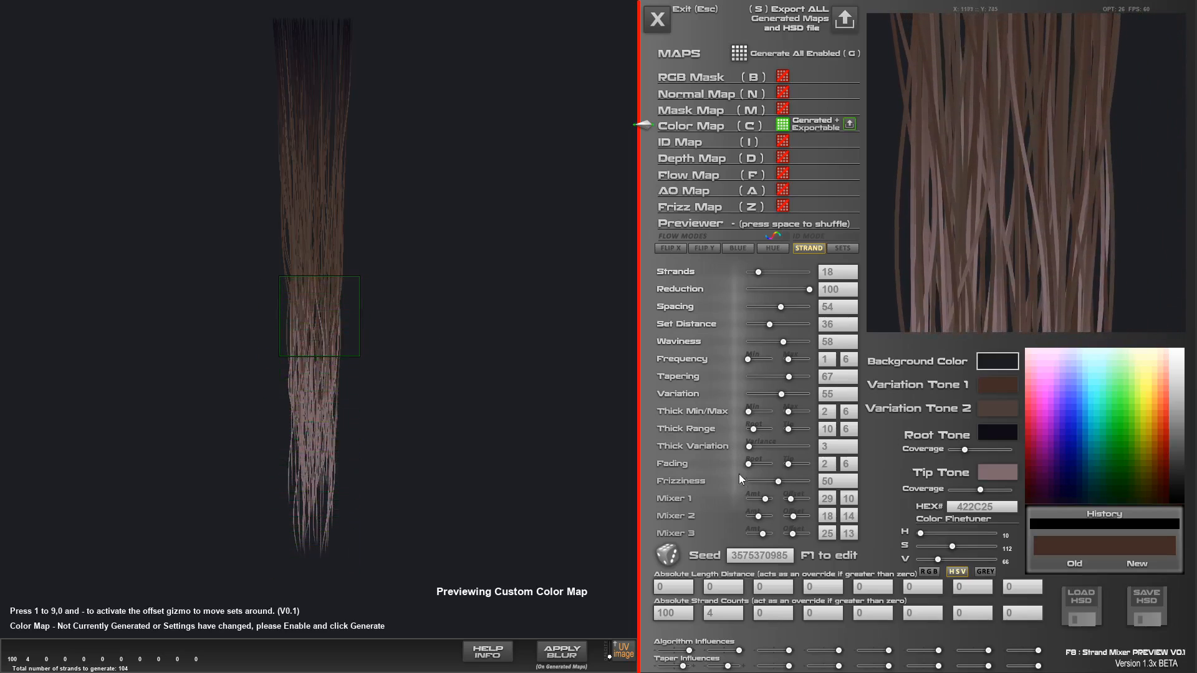
Raise the Mixer 1, 2 and 3 amounts to 39, 24 and 26, and bend mixer 0's path into waves in the mixer editor
{"action": "left_click_drag", "start_coordinate": [765, 500], "coordinate": [763, 533]}
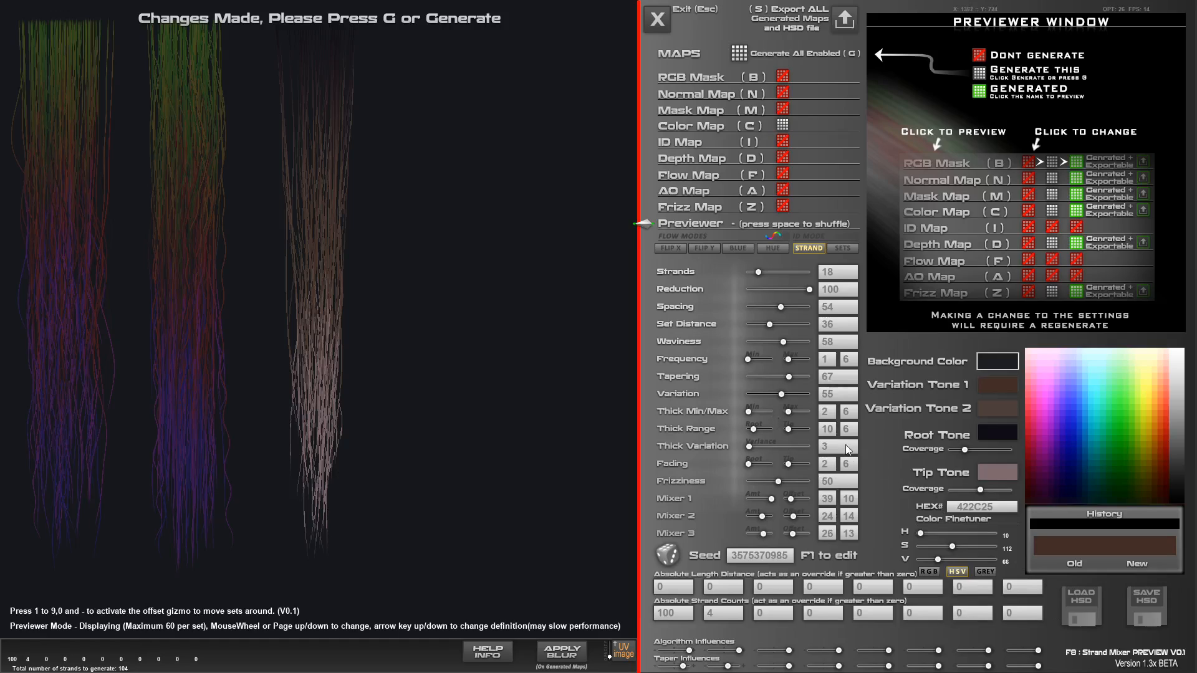
{"action": "key", "text": "F8"}
{"action": "left_click_drag", "start_coordinate": [320, 152], "coordinate": [340, 144]}
{"action": "left_click_drag", "start_coordinate": [322, 248], "coordinate": [329, 212]}
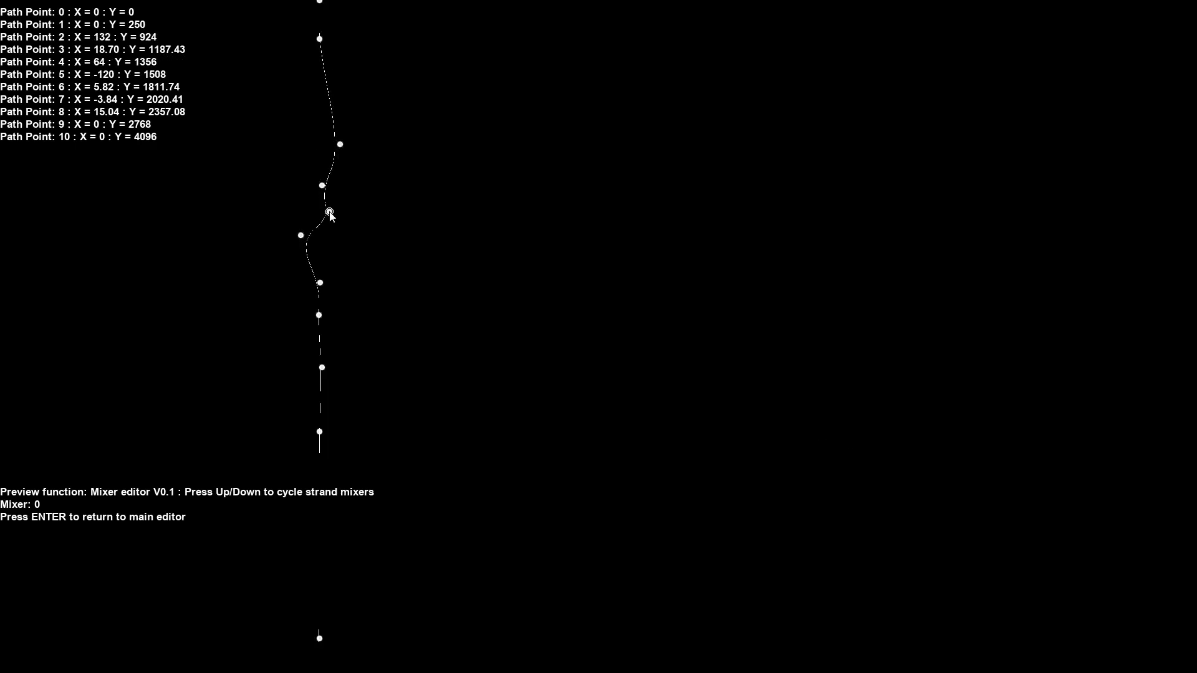
{"action": "left_click_drag", "start_coordinate": [319, 315], "coordinate": [335, 321]}
Reshape mixer 1's path by pulling its last two points up and inward and bowing an upper point outward
{"action": "key", "text": "Down"}
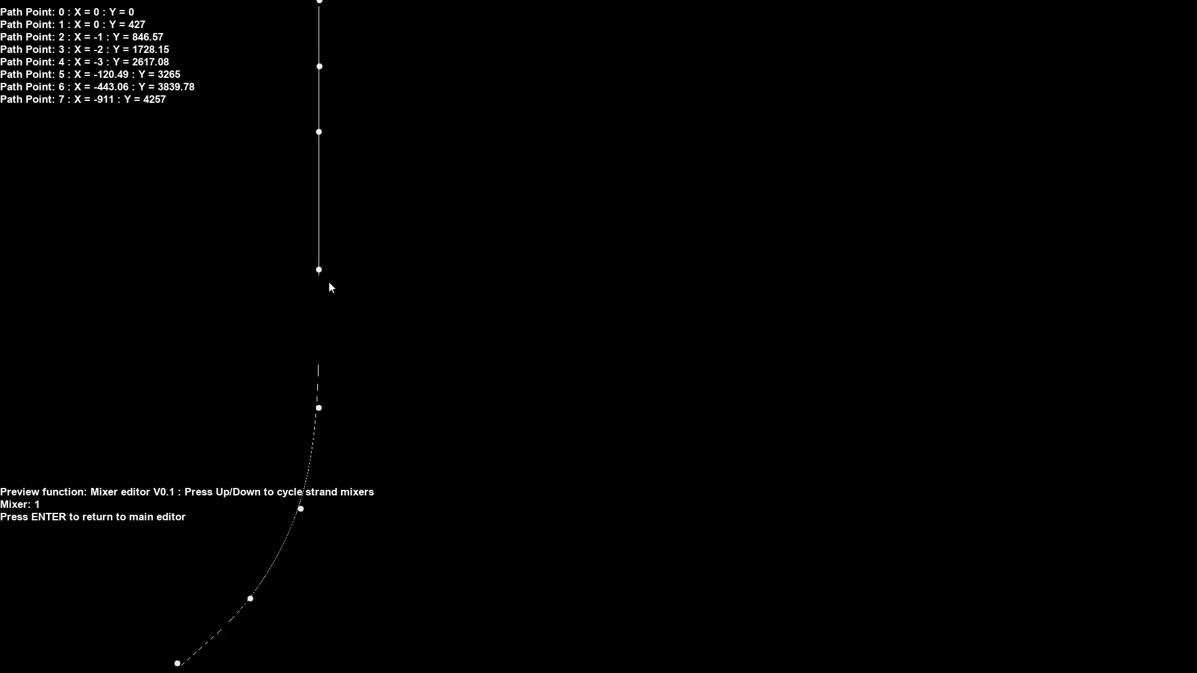
{"action": "left_click_drag", "start_coordinate": [250, 599], "coordinate": [292, 547]}
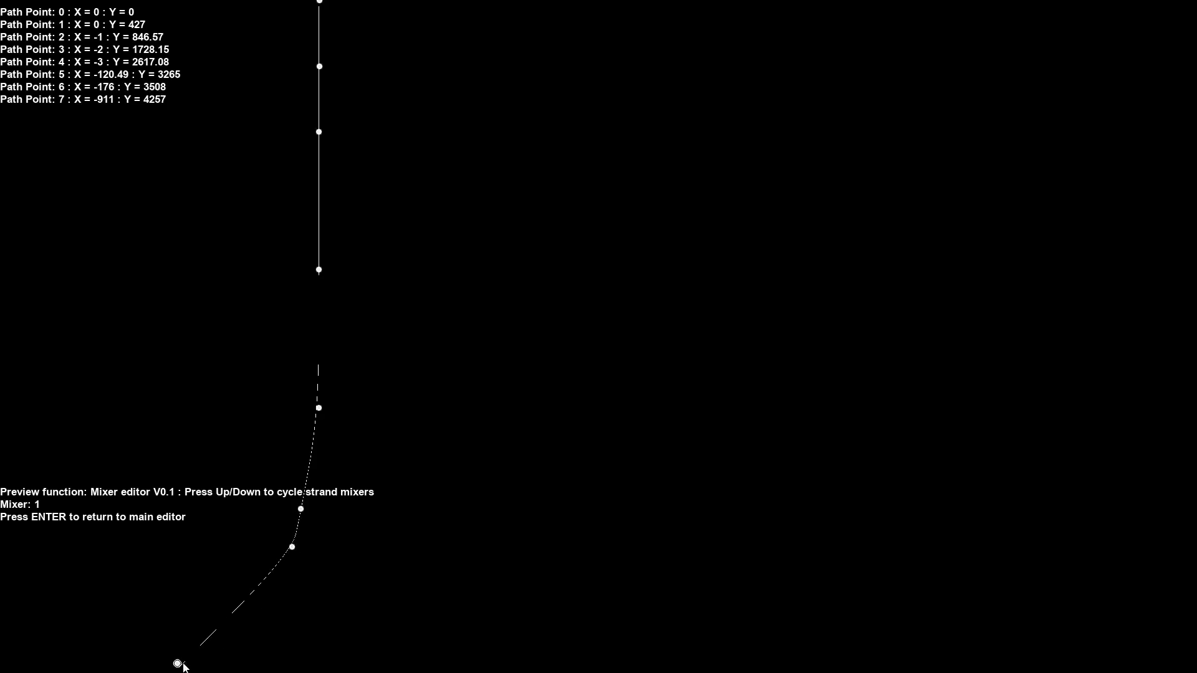
{"action": "left_click_drag", "start_coordinate": [183, 664], "coordinate": [319, 591]}
{"action": "left_click_drag", "start_coordinate": [319, 132], "coordinate": [361, 131]}
Reshape mixer 2's path into a wave with points near (244, 872), (-192, 1552), (216, 1996), (-292, 2668) and (48, 3800), and return to the main editor
{"action": "key", "text": "Down"}
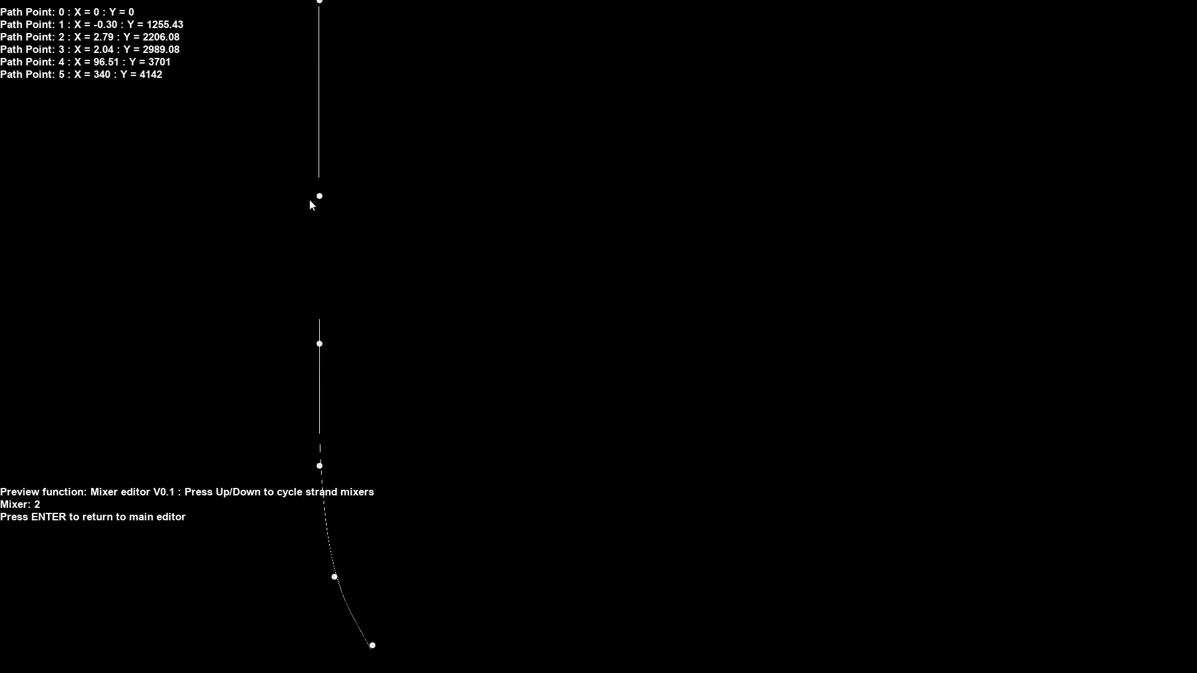
{"action": "left_click_drag", "start_coordinate": [309, 200], "coordinate": [369, 156]}
{"action": "left_click_drag", "start_coordinate": [319, 343], "coordinate": [300, 303]}
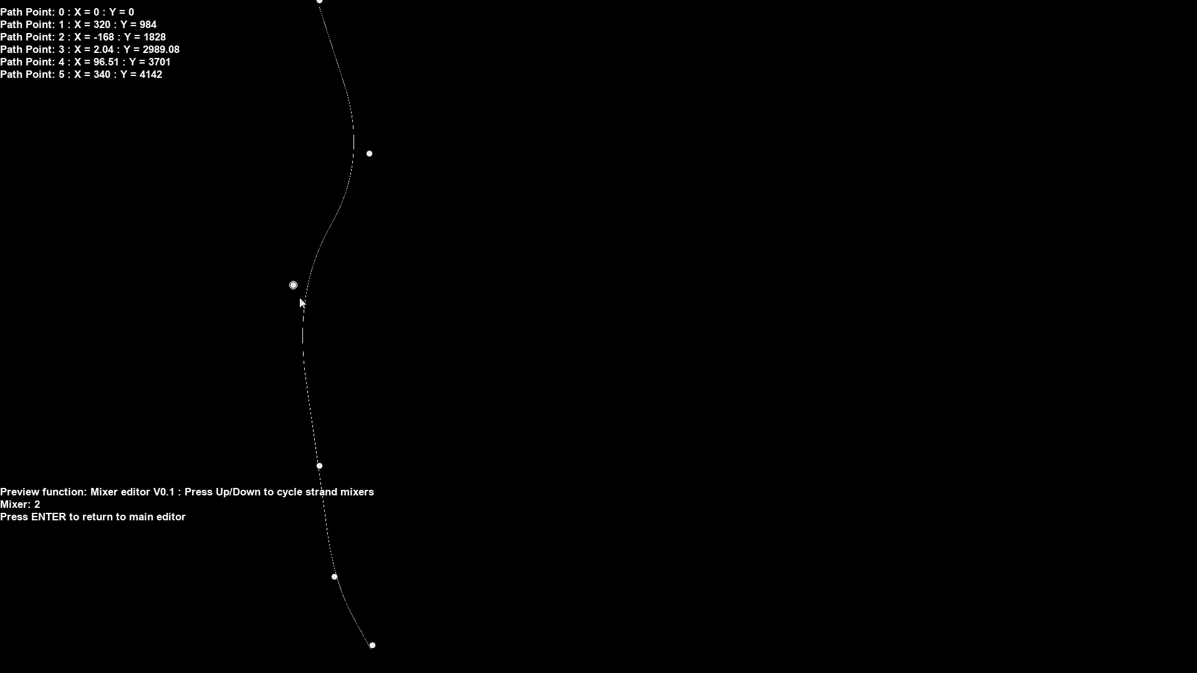
{"action": "left_click_drag", "start_coordinate": [319, 465], "coordinate": [353, 311]}
{"action": "left_click_drag", "start_coordinate": [334, 576], "coordinate": [261, 442]}
{"action": "left_click_drag", "start_coordinate": [387, 652], "coordinate": [325, 566]}
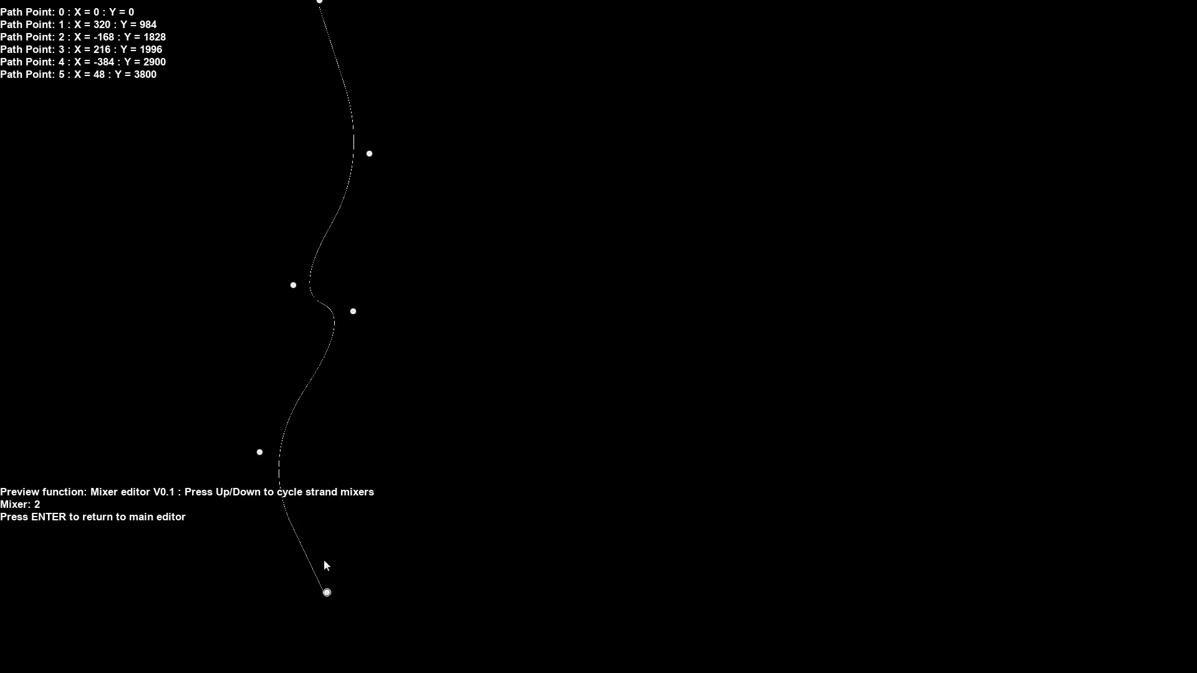
{"action": "left_click_drag", "start_coordinate": [260, 452], "coordinate": [274, 416]}
{"action": "left_click_drag", "start_coordinate": [298, 280], "coordinate": [290, 243]}
{"action": "left_click_drag", "start_coordinate": [368, 156], "coordinate": [359, 143]}
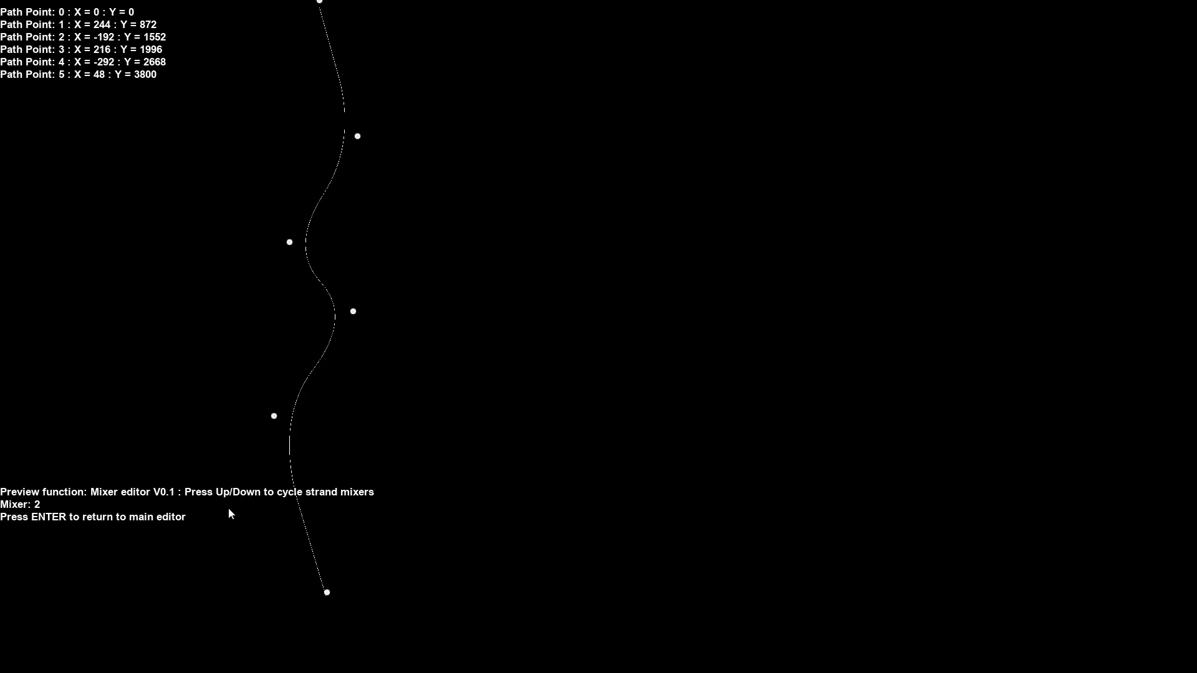
{"action": "key", "text": "Return"}
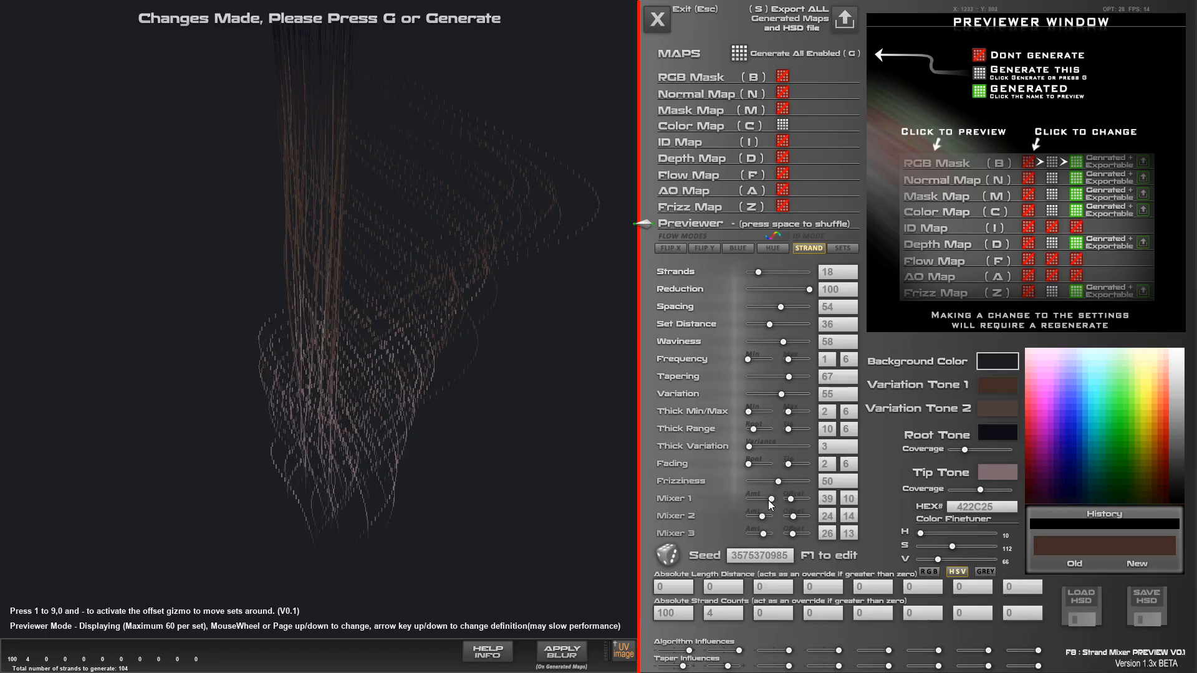
Lower the Mixer 1, 2 and 3 amounts to 9, 6 and 0, and reduce the first two Algorithm Influences slightly
{"action": "mouse_move", "coordinate": [769, 501]}
{"action": "left_mouse_down"}
{"action": "mouse_move", "coordinate": [738, 497]}
{"action": "mouse_move", "coordinate": [755, 499]}
{"action": "mouse_move", "coordinate": [747, 537]}
{"action": "mouse_move", "coordinate": [753, 503]}
{"action": "left_mouse_up"}
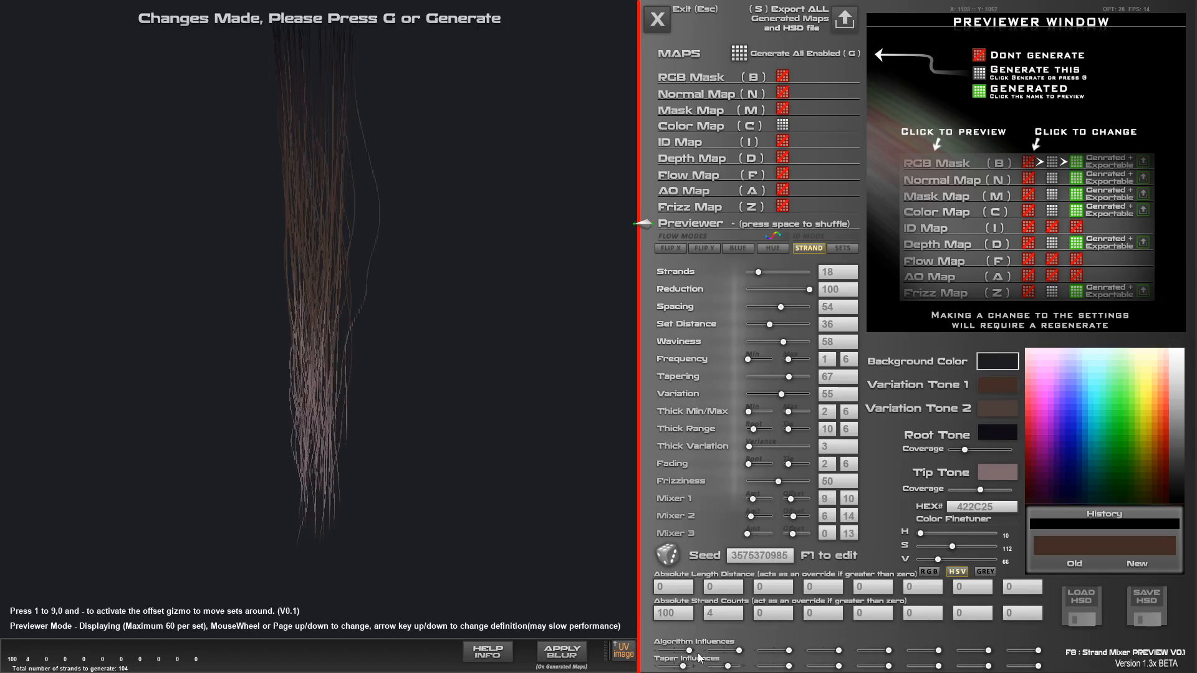
{"action": "left_click_drag", "start_coordinate": [738, 650], "coordinate": [729, 650]}
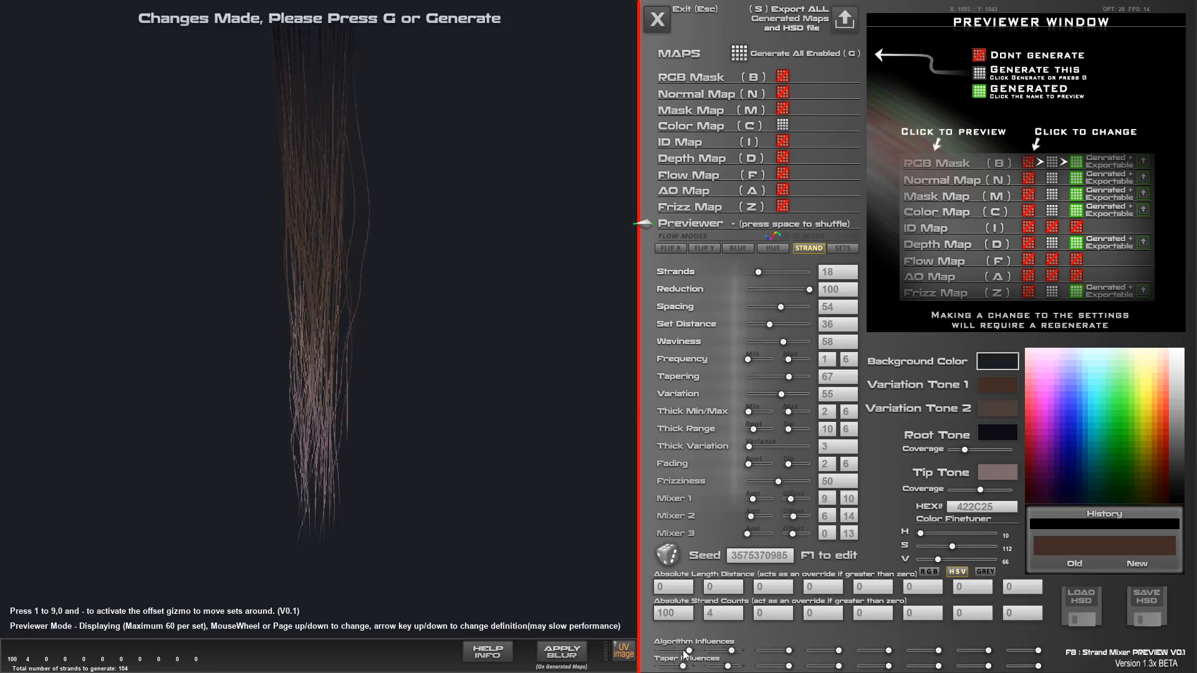
{"action": "mouse_move", "coordinate": [688, 651]}
{"action": "left_mouse_down"}
{"action": "mouse_move", "coordinate": [646, 653]}
{"action": "mouse_move", "coordinate": [703, 649]}
{"action": "left_mouse_up"}
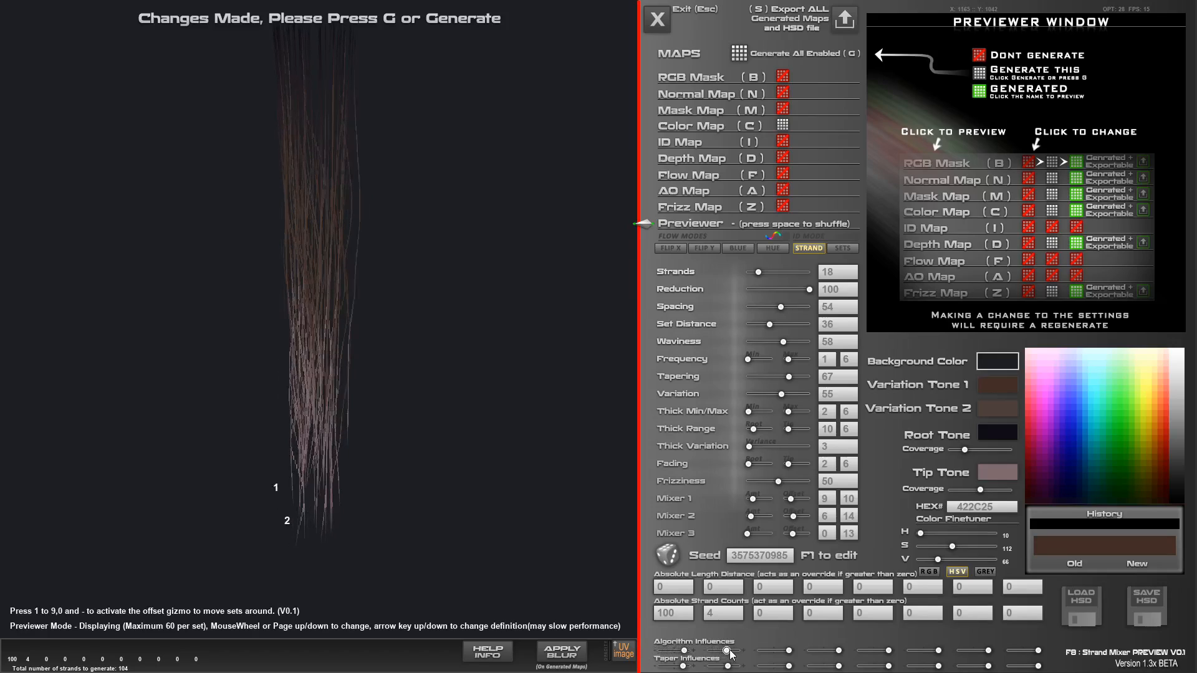
Reduce the third Algorithm Influence slightly and set the third set's absolute strand count to 6
{"action": "mouse_move", "coordinate": [786, 651]}
{"action": "left_mouse_down"}
{"action": "mouse_move", "coordinate": [759, 652]}
{"action": "mouse_move", "coordinate": [774, 651]}
{"action": "left_mouse_up"}
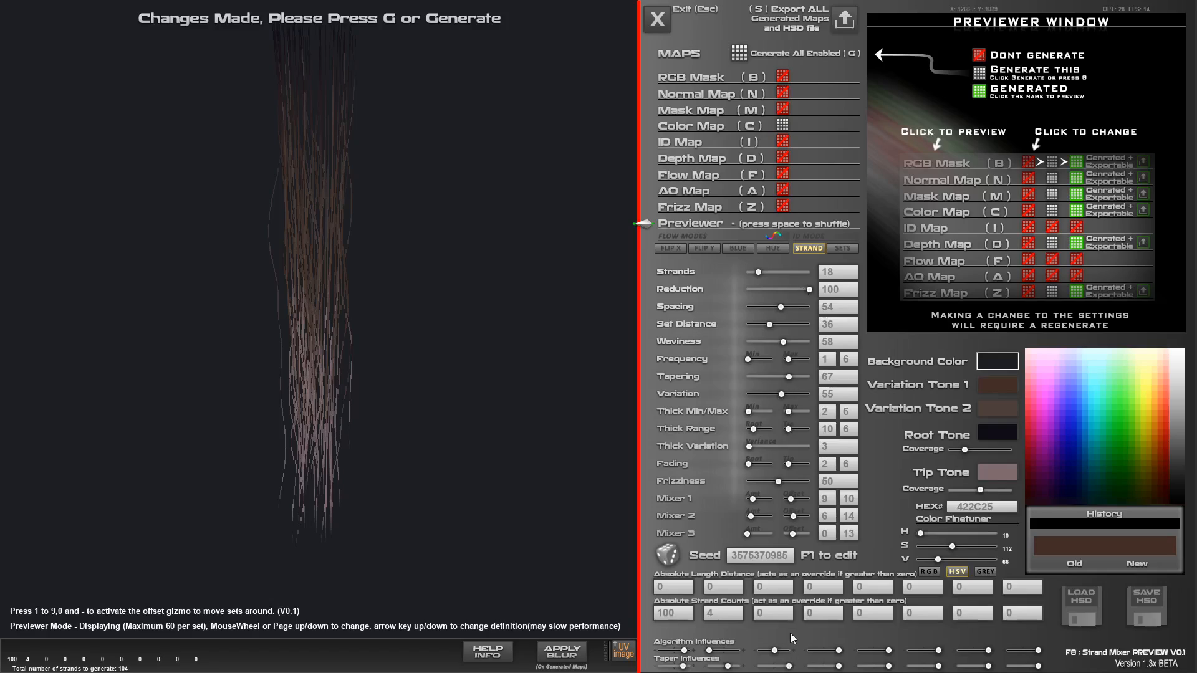
{"action": "left_click", "coordinate": [769, 616]}
{"action": "type", "text": "6"}
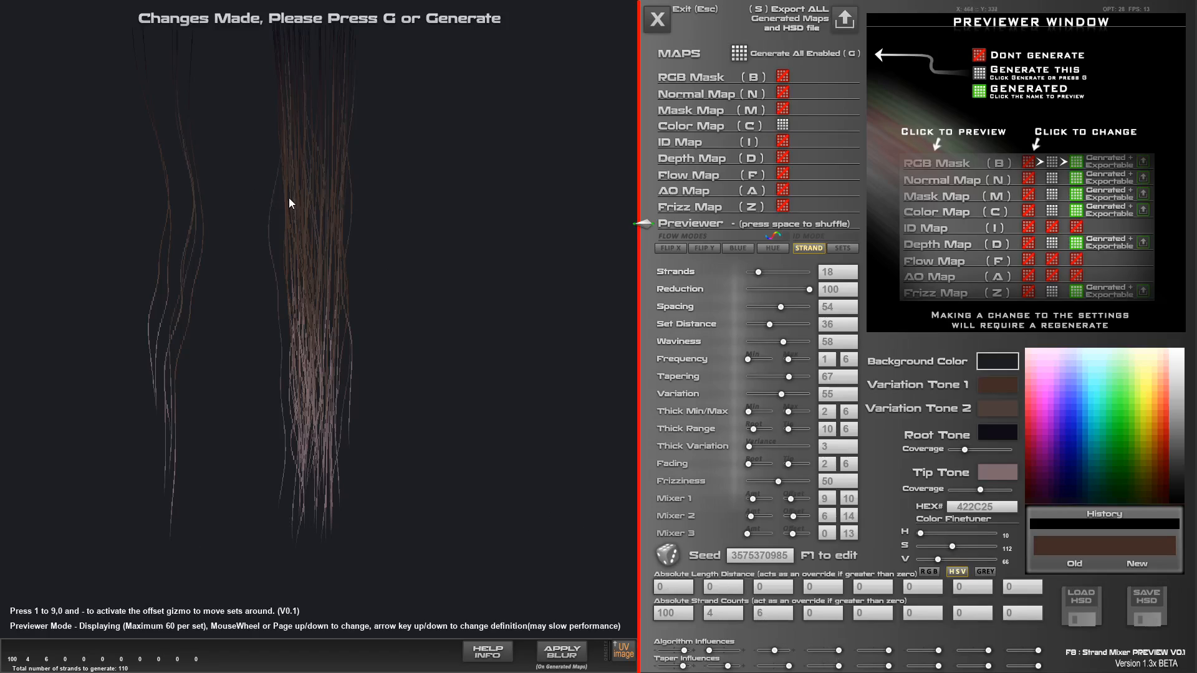
Offset the third strand set onto the main hair cluster, at about X 968, Y -40
{"action": "key", "text": "1"}
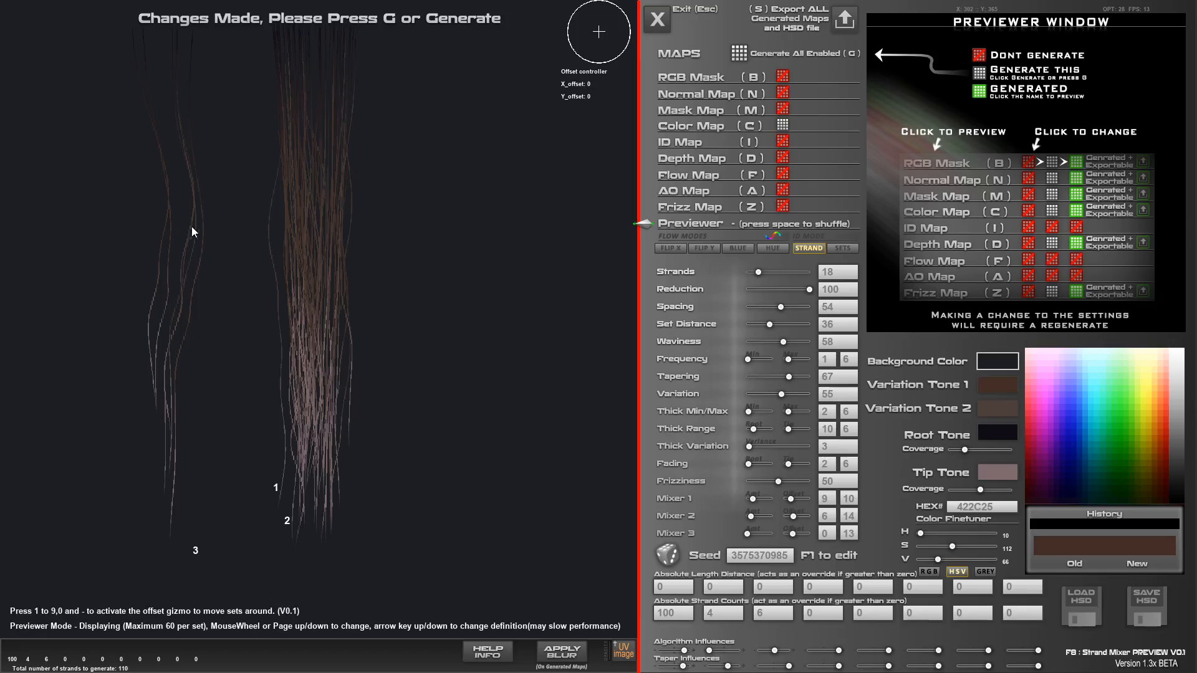
{"action": "mouse_move", "coordinate": [602, 41]}
{"action": "left_mouse_down"}
{"action": "mouse_move", "coordinate": [600, 14]}
{"action": "mouse_move", "coordinate": [597, 30]}
{"action": "left_mouse_up"}
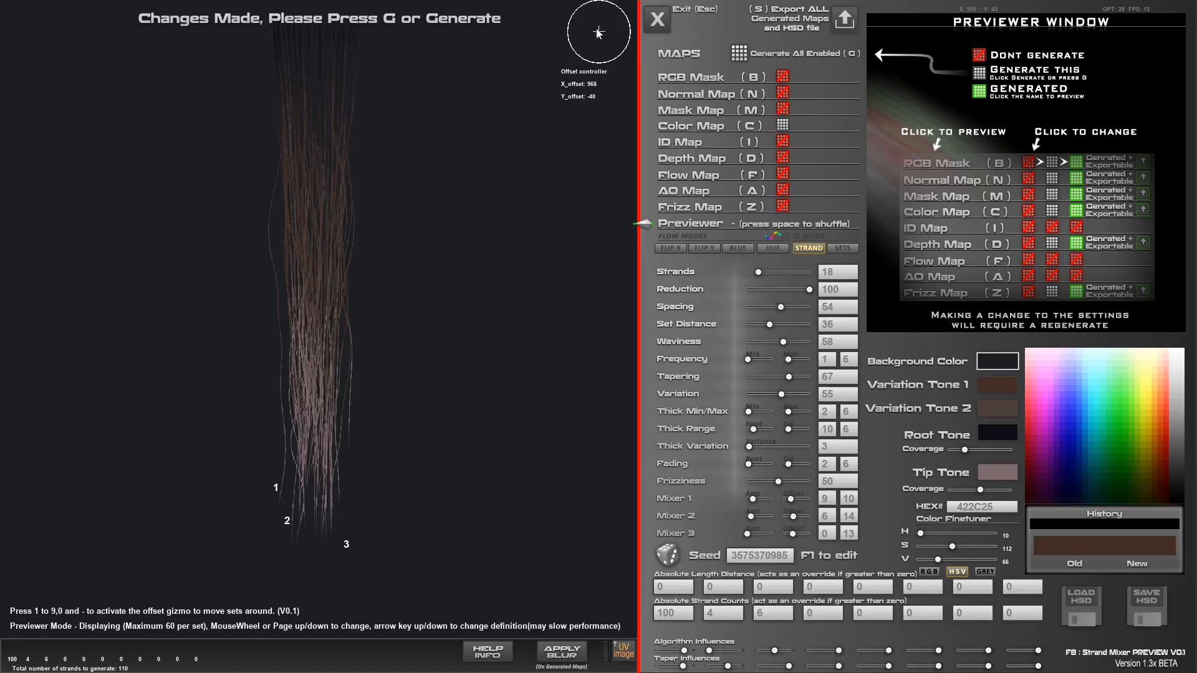
{"action": "key", "text": "3"}
Set the third set's absolute length distance to 3800
{"action": "left_click", "coordinate": [769, 586]}
{"action": "type", "text": "3"}
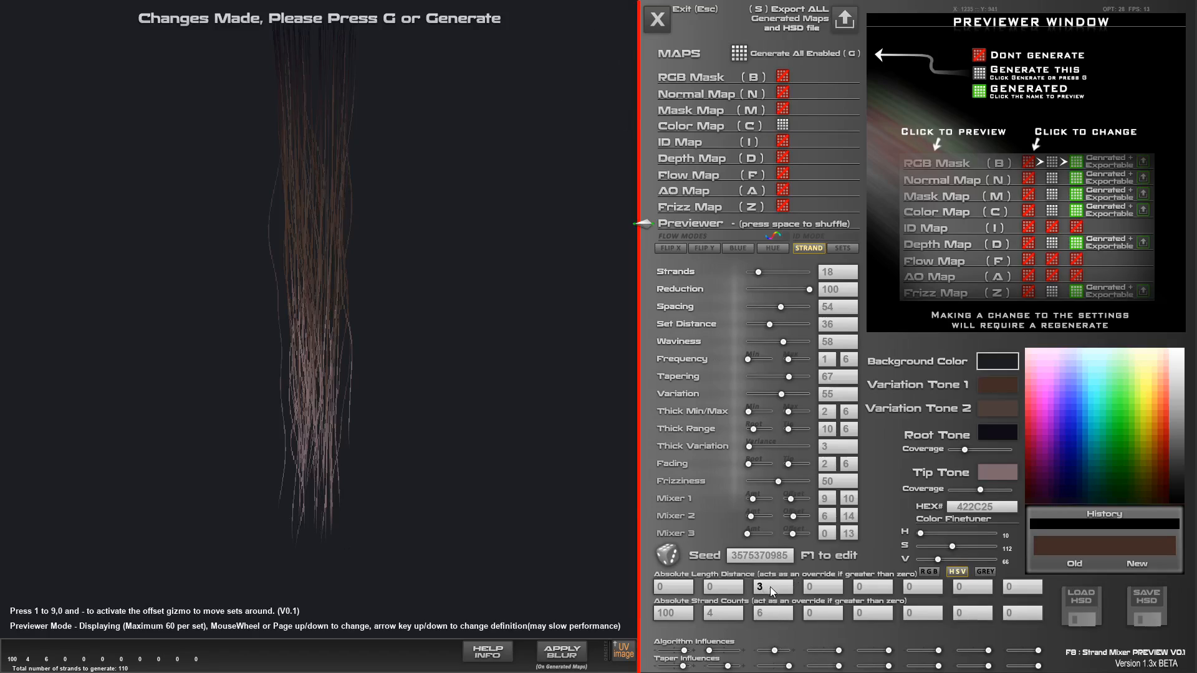
{"action": "type", "text": "800"}
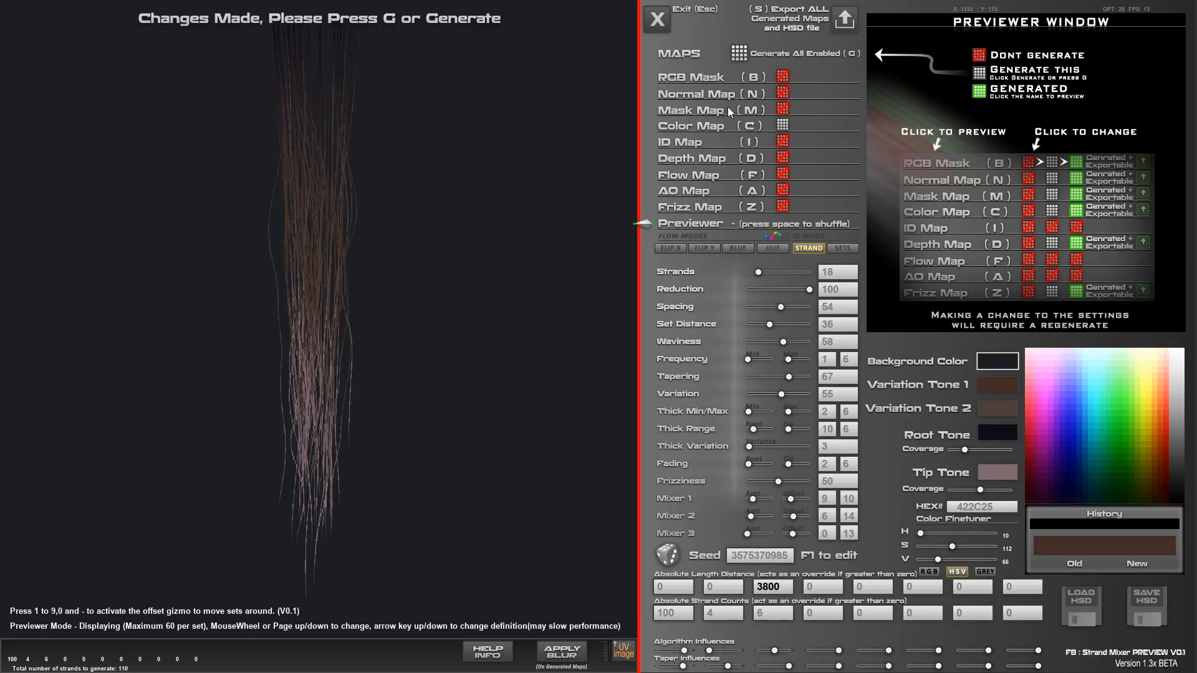
Adjust the third set's offset to about X 992, Y 0, and generate the color map
{"action": "left_click", "coordinate": [562, 175]}
{"action": "key", "text": "3"}
{"action": "left_click_drag", "start_coordinate": [596, 31], "coordinate": [600, 36]}
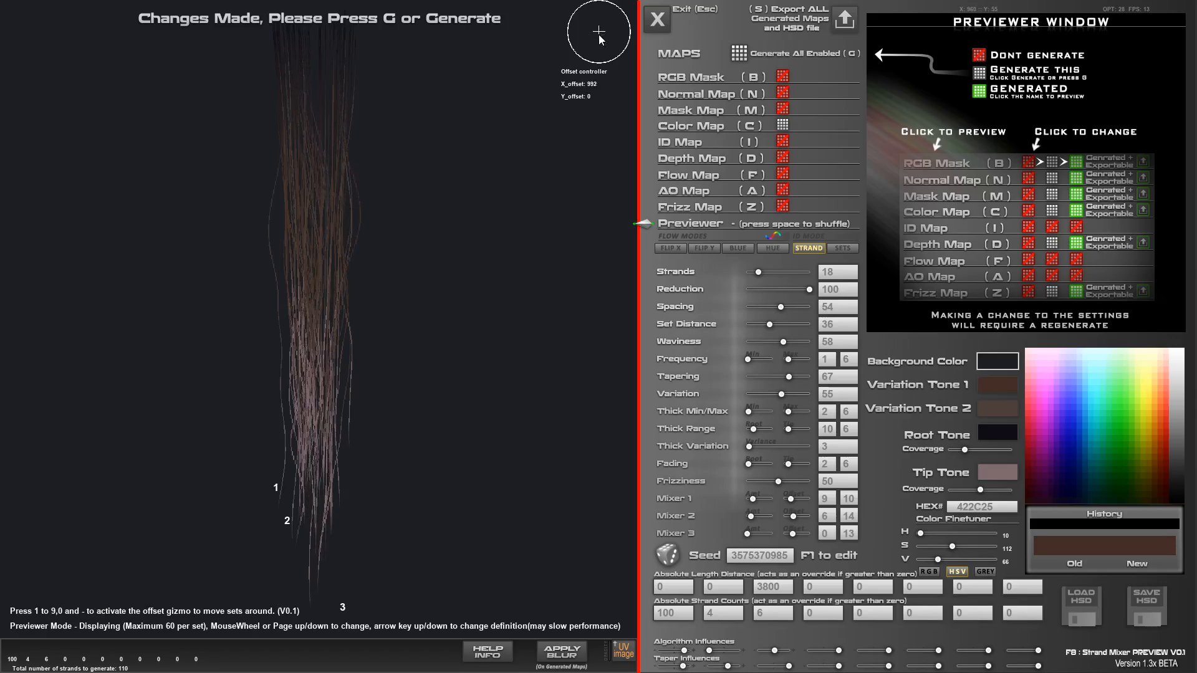
{"action": "left_click", "coordinate": [718, 126]}
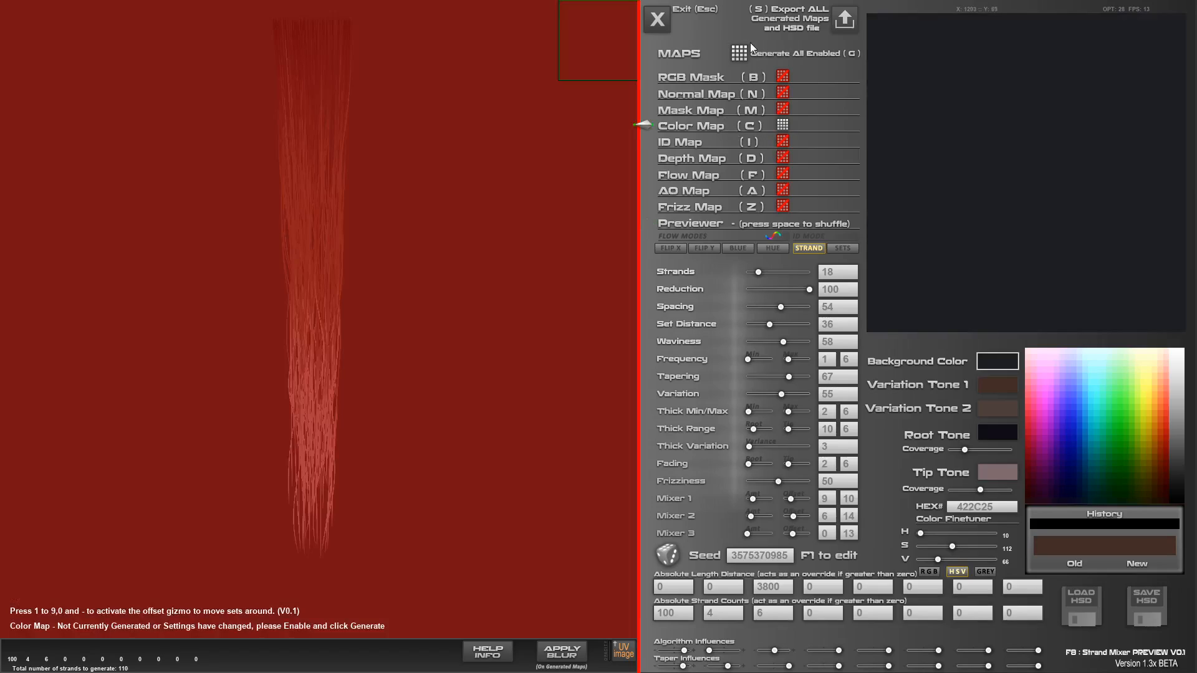
{"action": "left_click", "coordinate": [738, 52]}
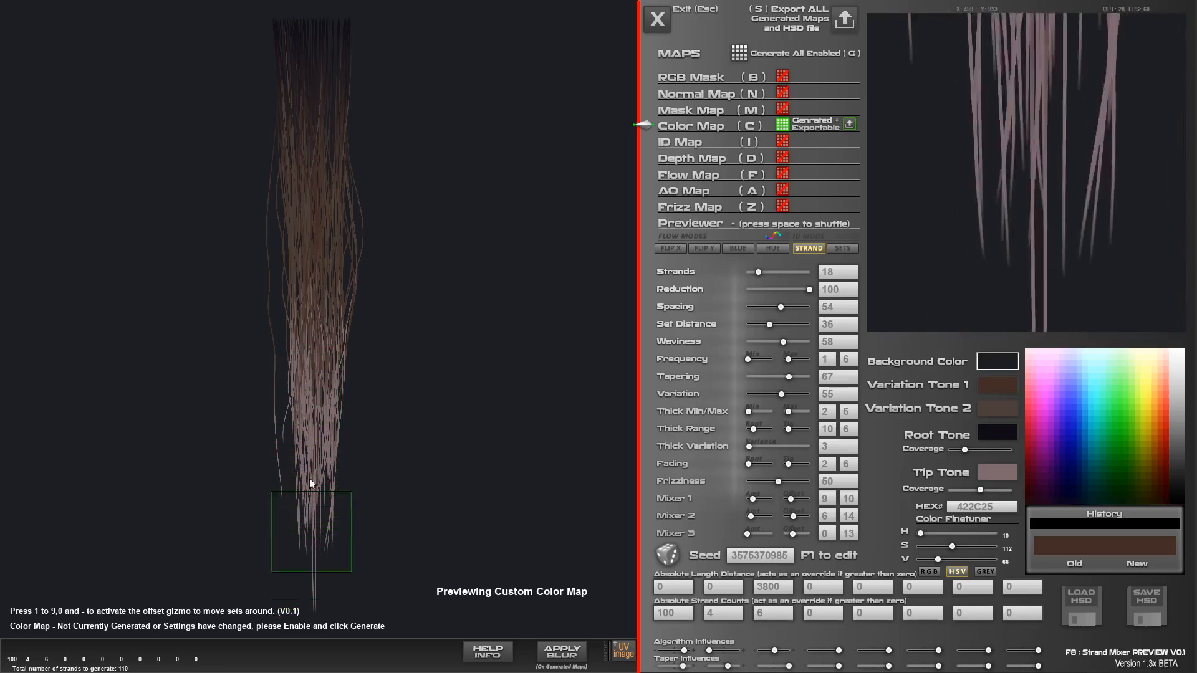
Set Waviness to 70 and maximum Frequency to 10, and regenerate the color map with a new random seed
{"action": "left_click_drag", "start_coordinate": [782, 341], "coordinate": [790, 360]}
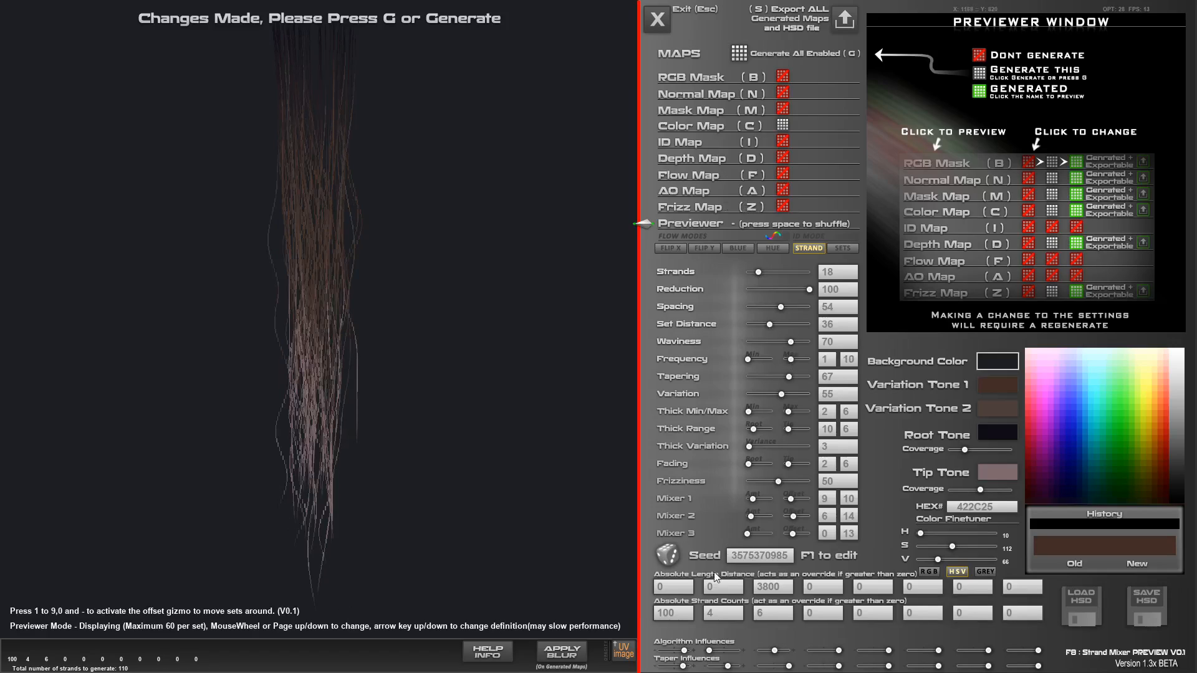
{"action": "left_click", "coordinate": [667, 553]}
{"action": "left_click", "coordinate": [683, 128]}
{"action": "left_click", "coordinate": [738, 55]}
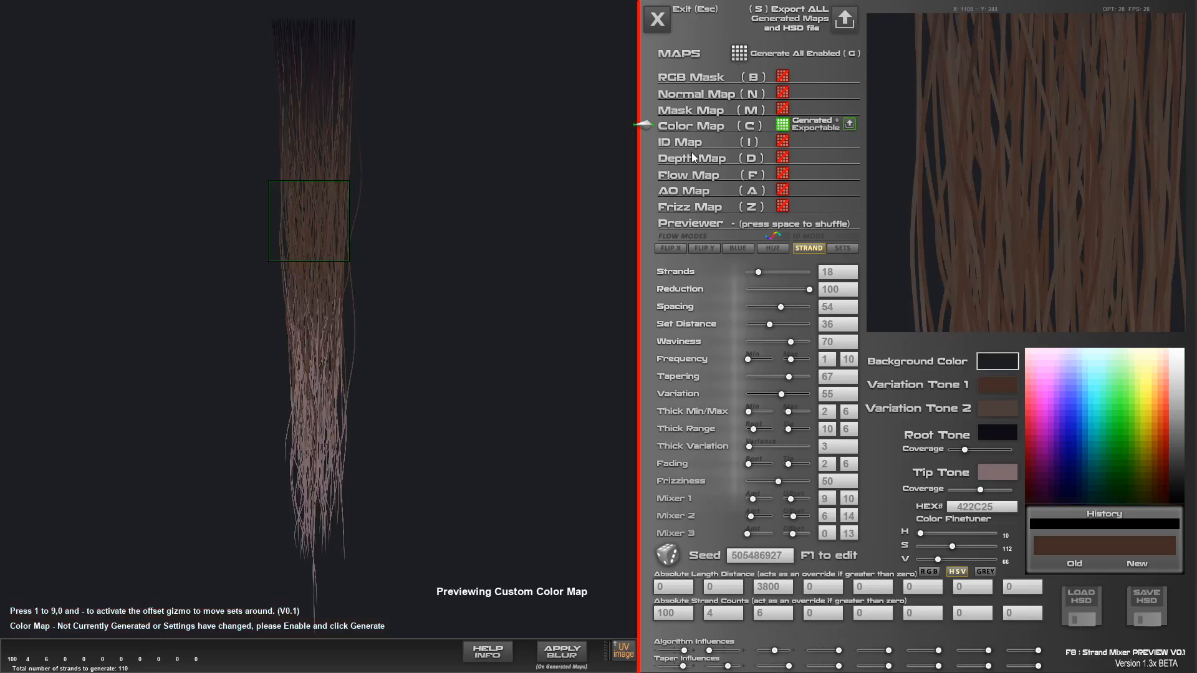
Randomize the strand seed three more times, regenerating and previewing the color map after each new seed
{"action": "left_click", "coordinate": [666, 554]}
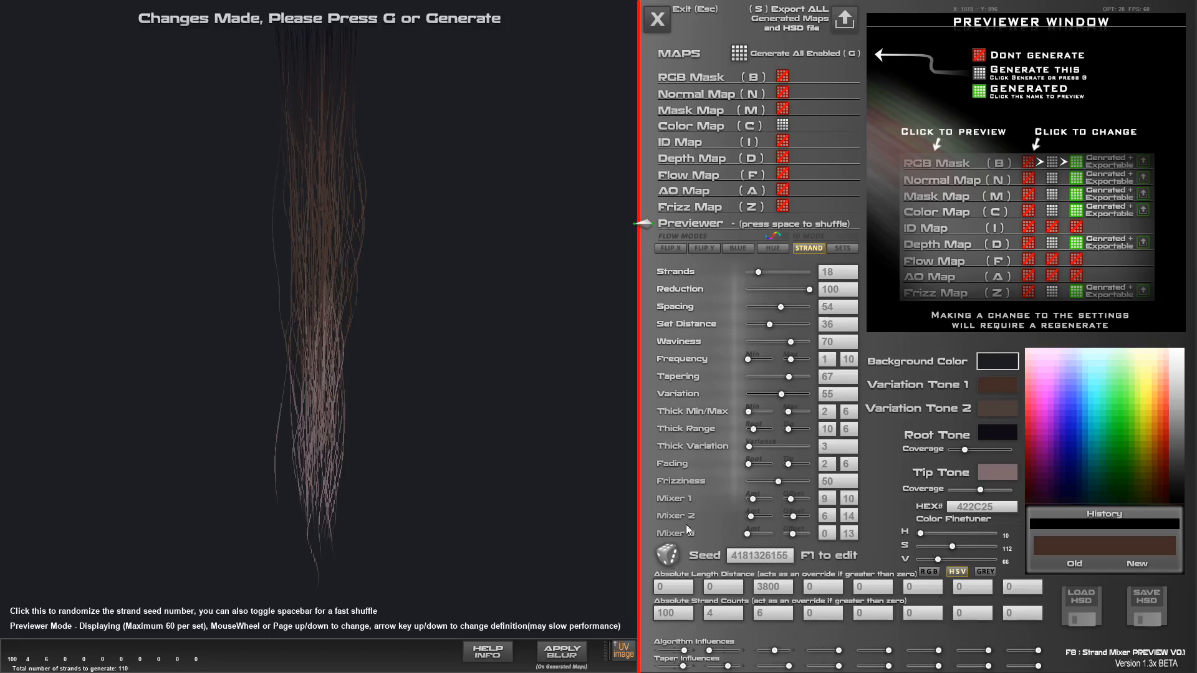
{"action": "left_click", "coordinate": [740, 55]}
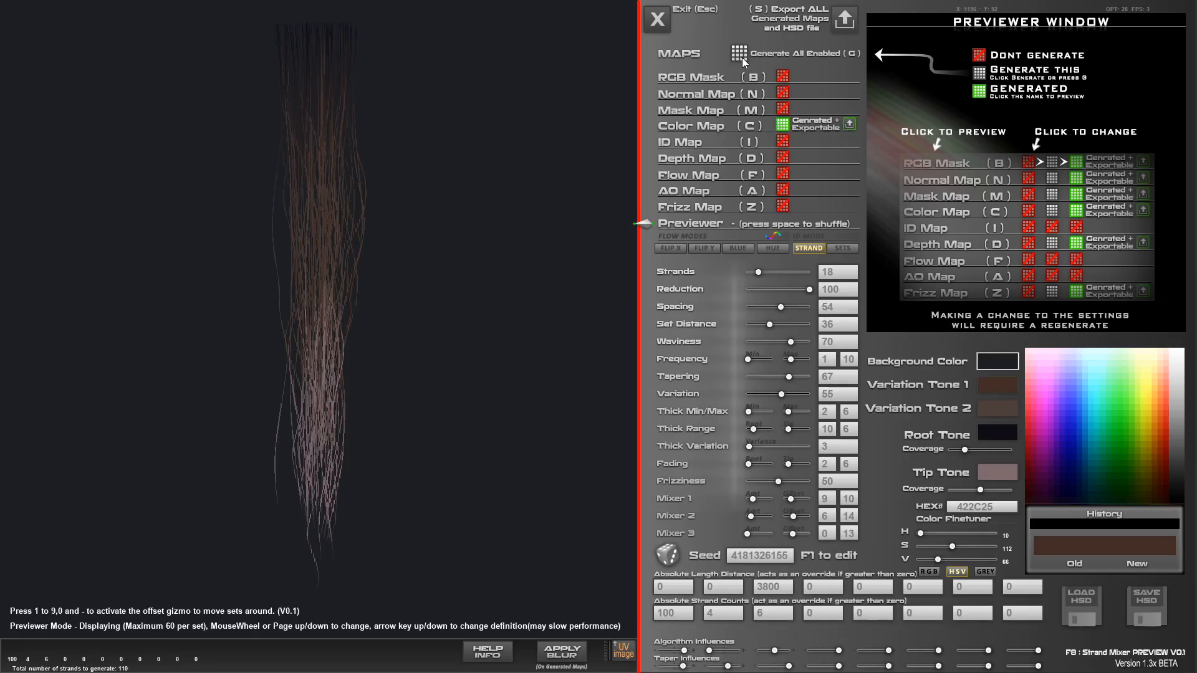
{"action": "left_click", "coordinate": [705, 123]}
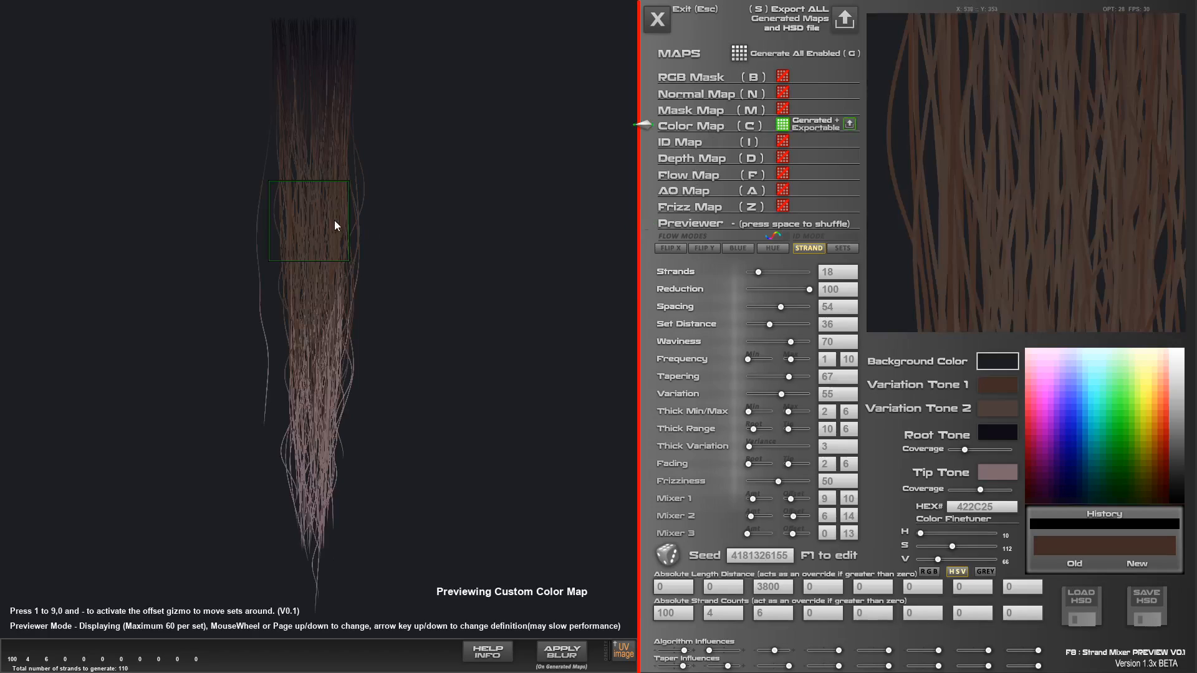
{"action": "left_click", "coordinate": [667, 554]}
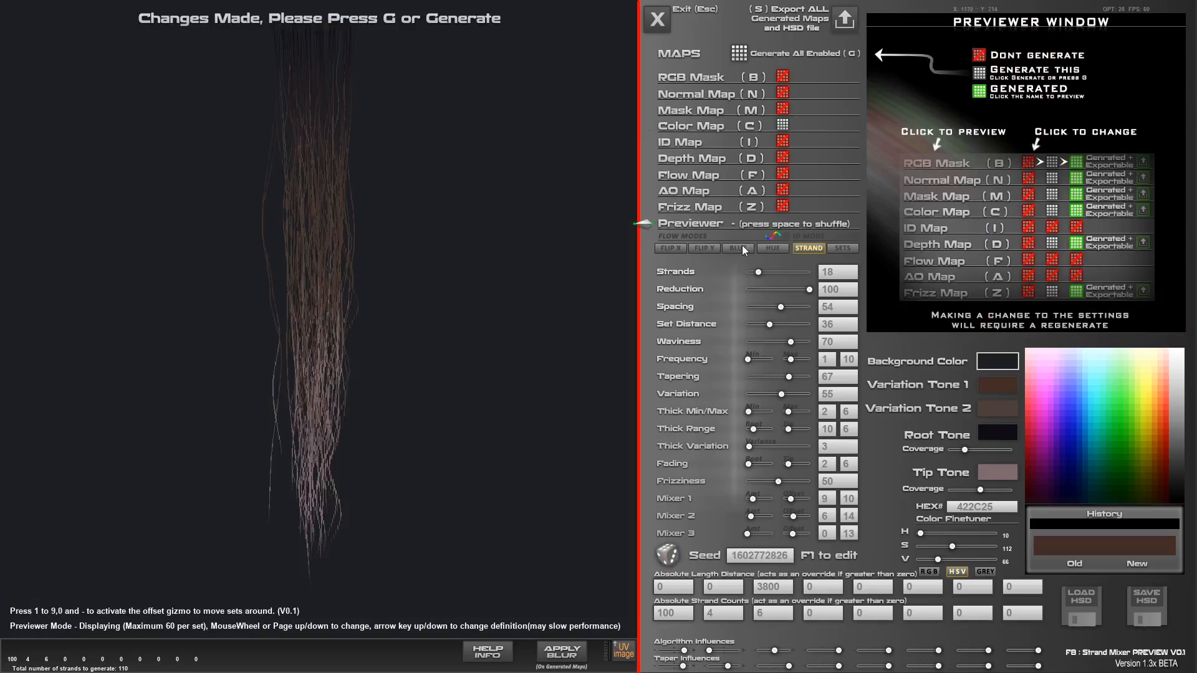
{"action": "left_click", "coordinate": [739, 55]}
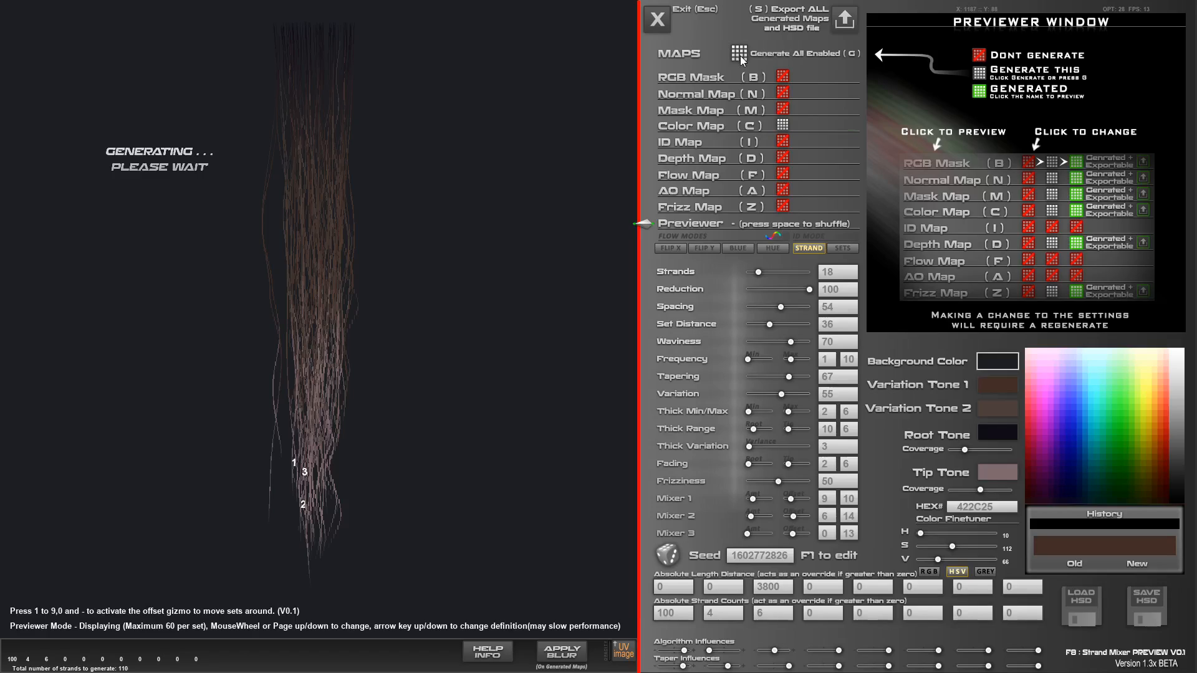
{"action": "left_click", "coordinate": [716, 121]}
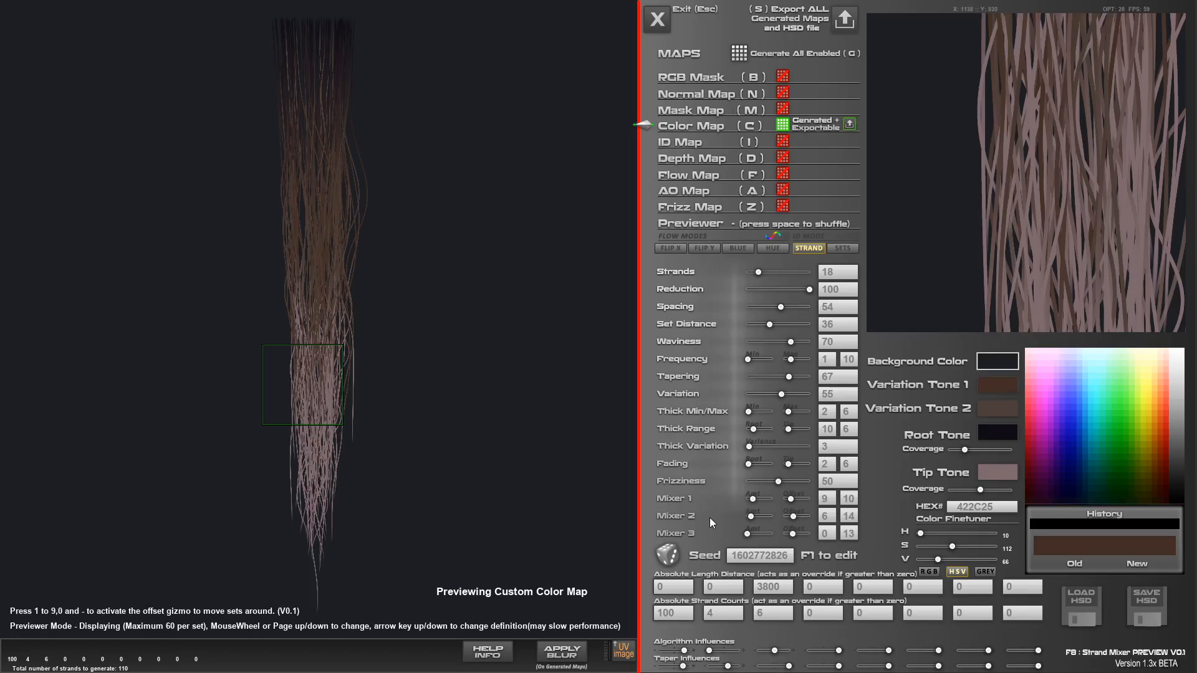
{"action": "left_click", "coordinate": [666, 556]}
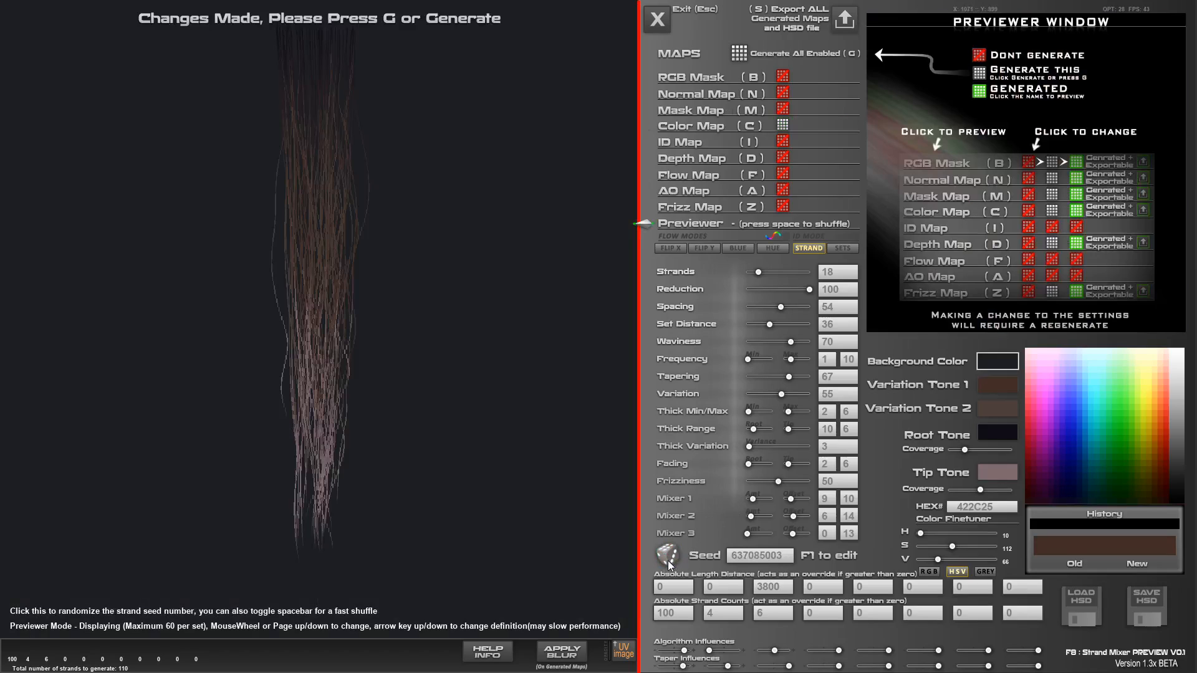
{"action": "left_click", "coordinate": [734, 57]}
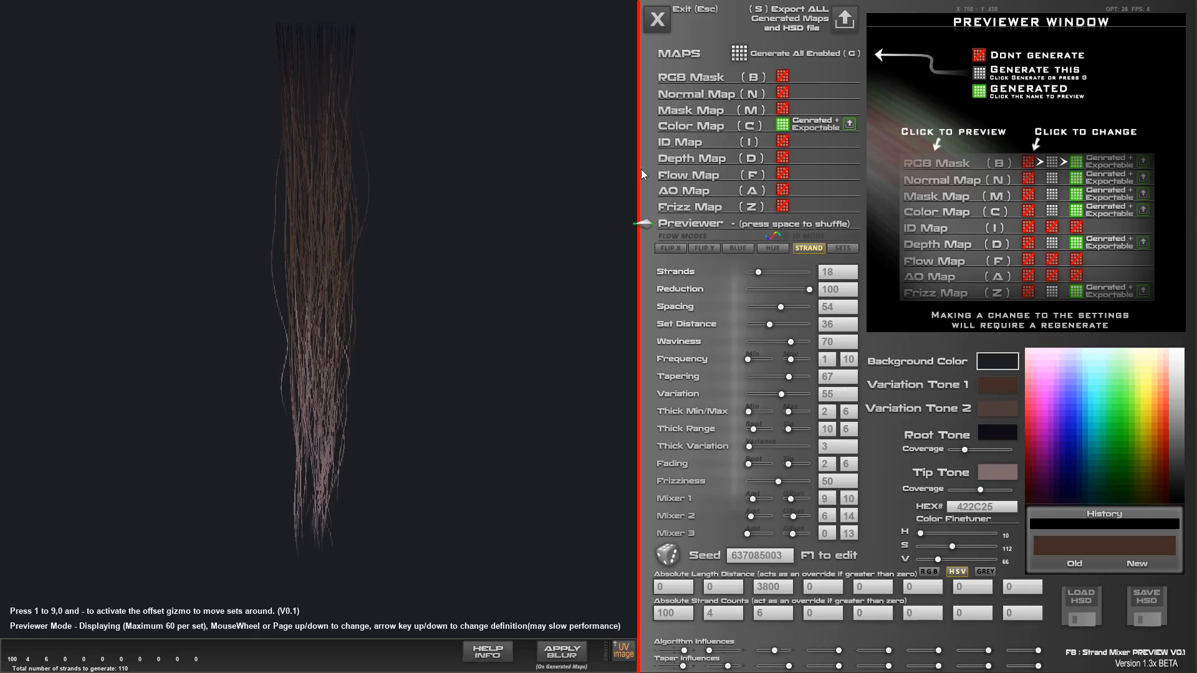
{"action": "left_click", "coordinate": [689, 128]}
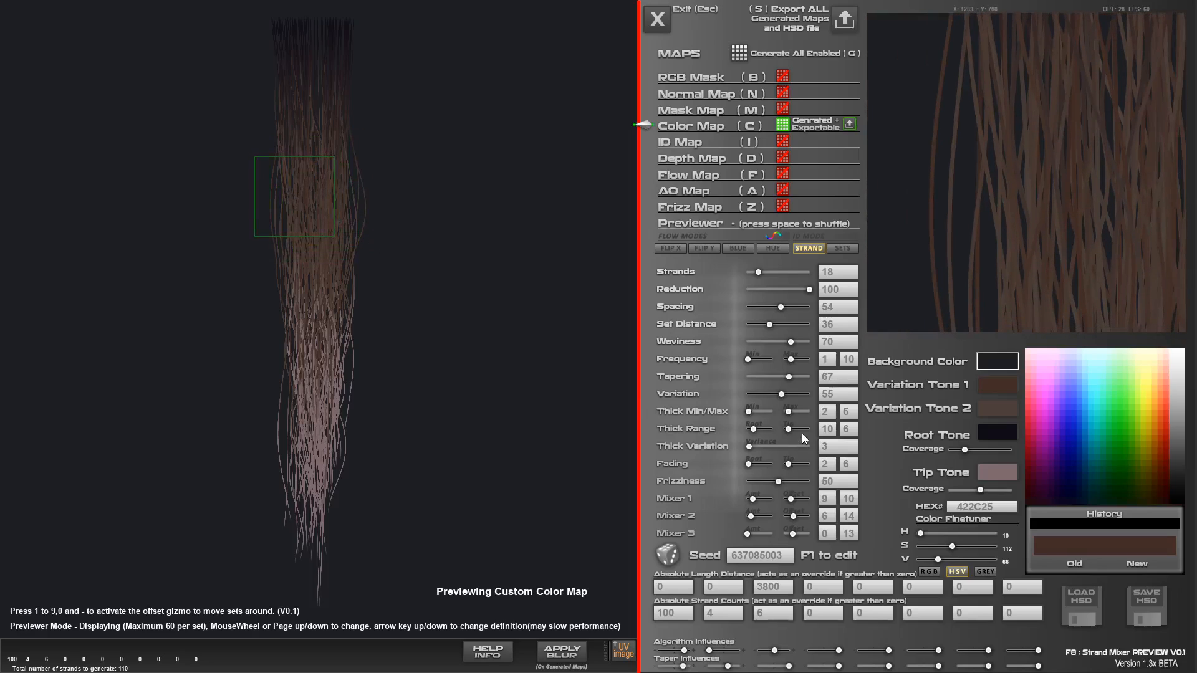
Set Variation to 75 and regenerate the color map
{"action": "left_click", "coordinate": [793, 394]}
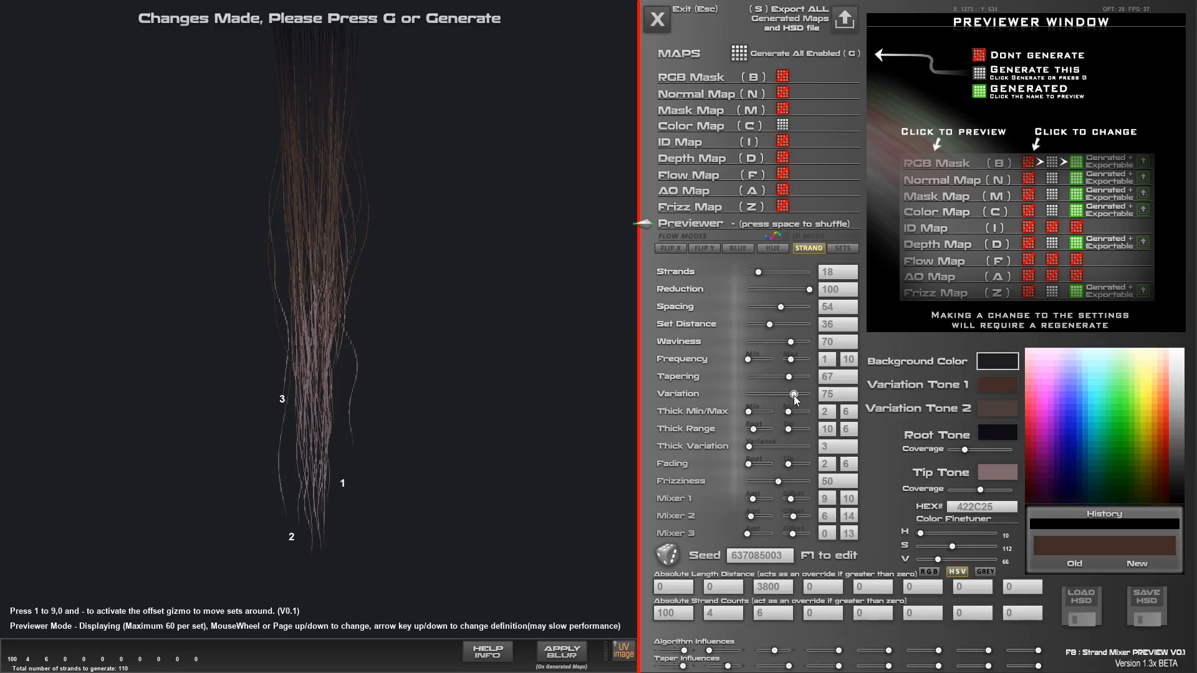
{"action": "left_click_drag", "start_coordinate": [794, 396], "coordinate": [793, 397]}
{"action": "left_click", "coordinate": [739, 56]}
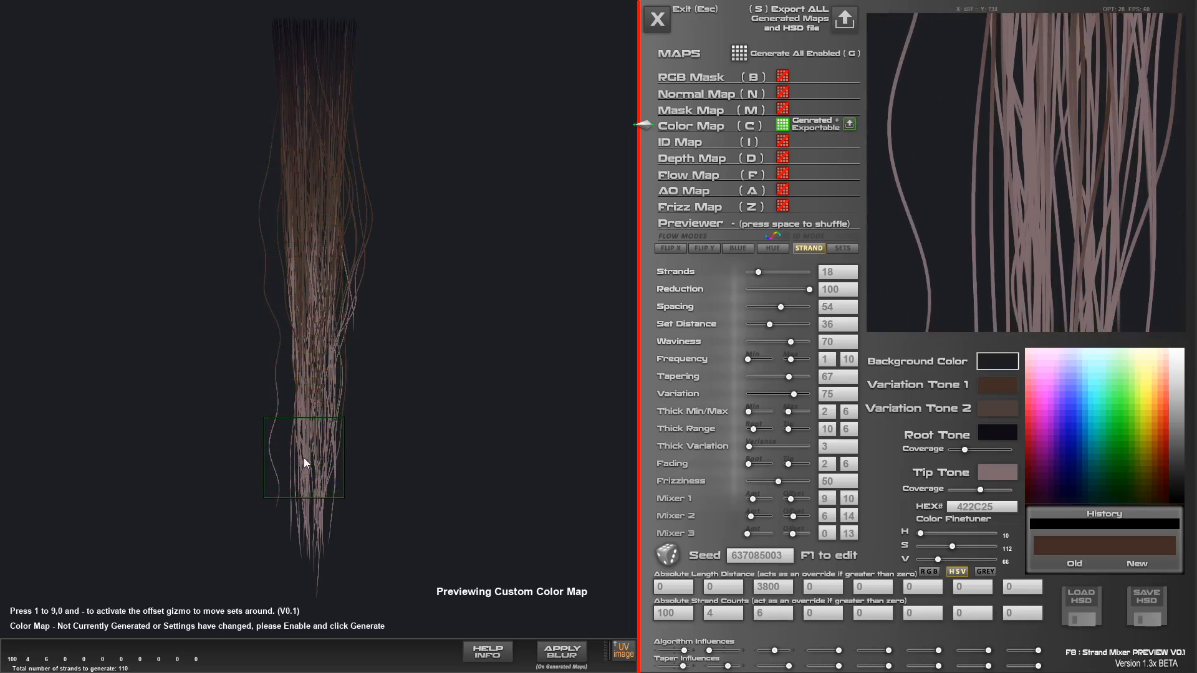
{"action": "left_click", "coordinate": [782, 142]}
{"action": "left_click", "coordinate": [782, 157]}
{"action": "left_click", "coordinate": [783, 175]}
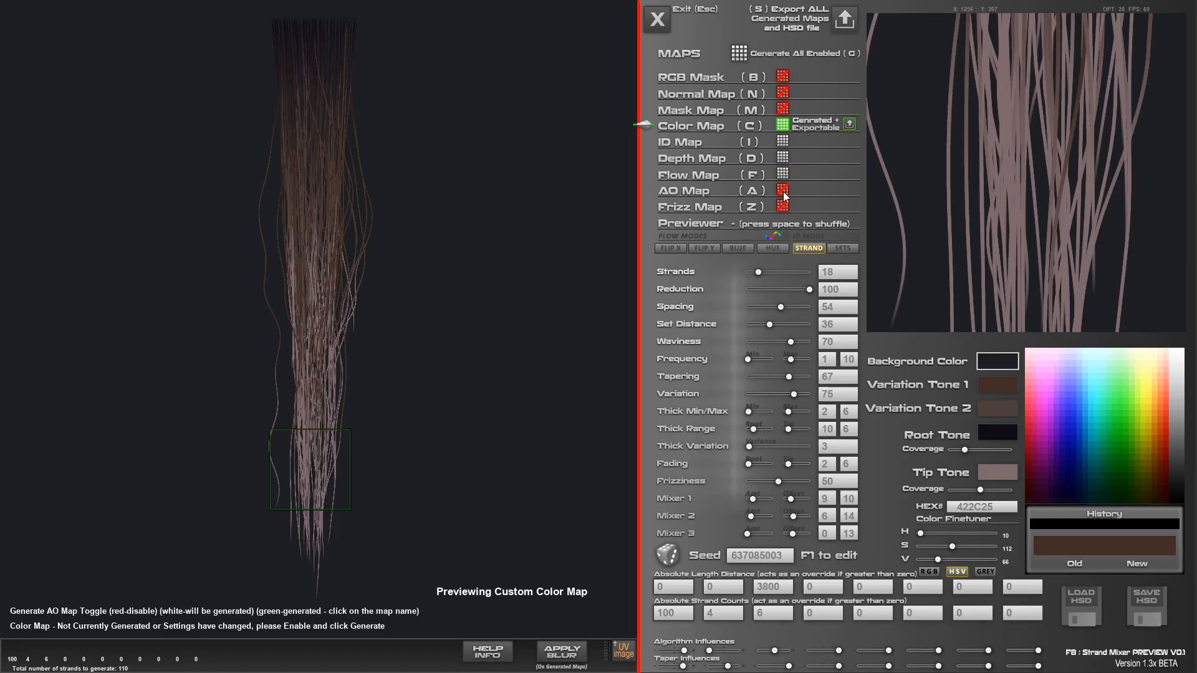
{"action": "left_click", "coordinate": [783, 107]}
{"action": "left_click", "coordinate": [783, 93]}
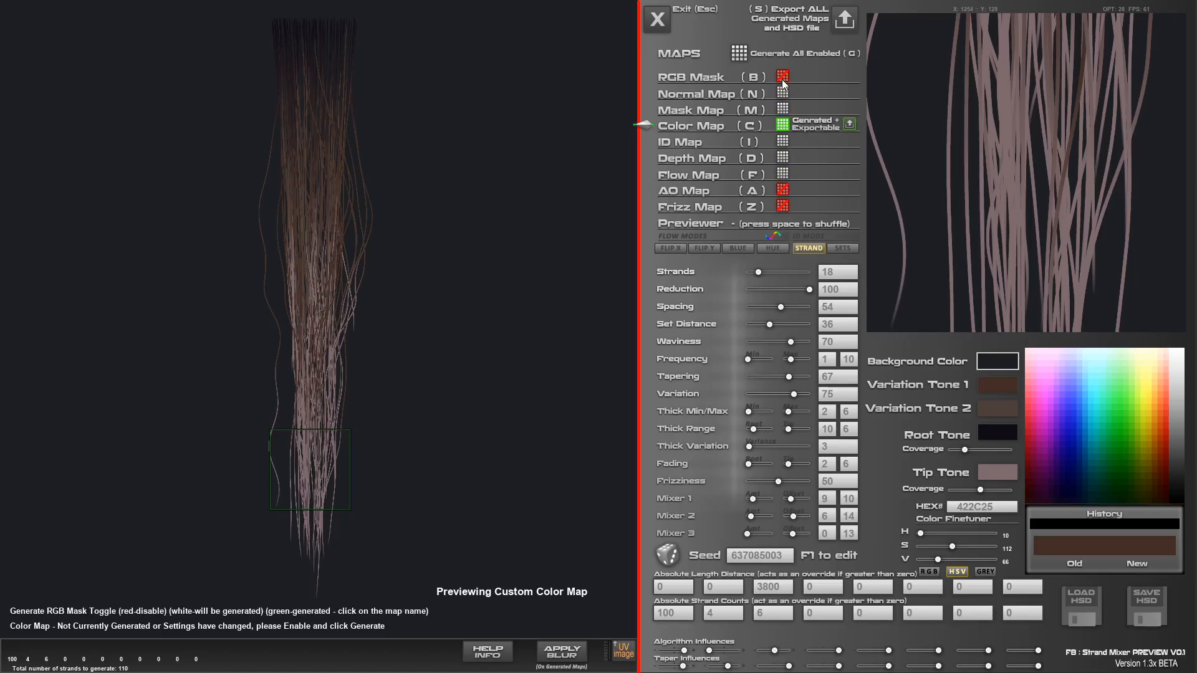
{"action": "left_click", "coordinate": [783, 77]}
{"action": "left_click", "coordinate": [782, 76]}
{"action": "left_click", "coordinate": [783, 94]}
{"action": "left_click", "coordinate": [783, 108]}
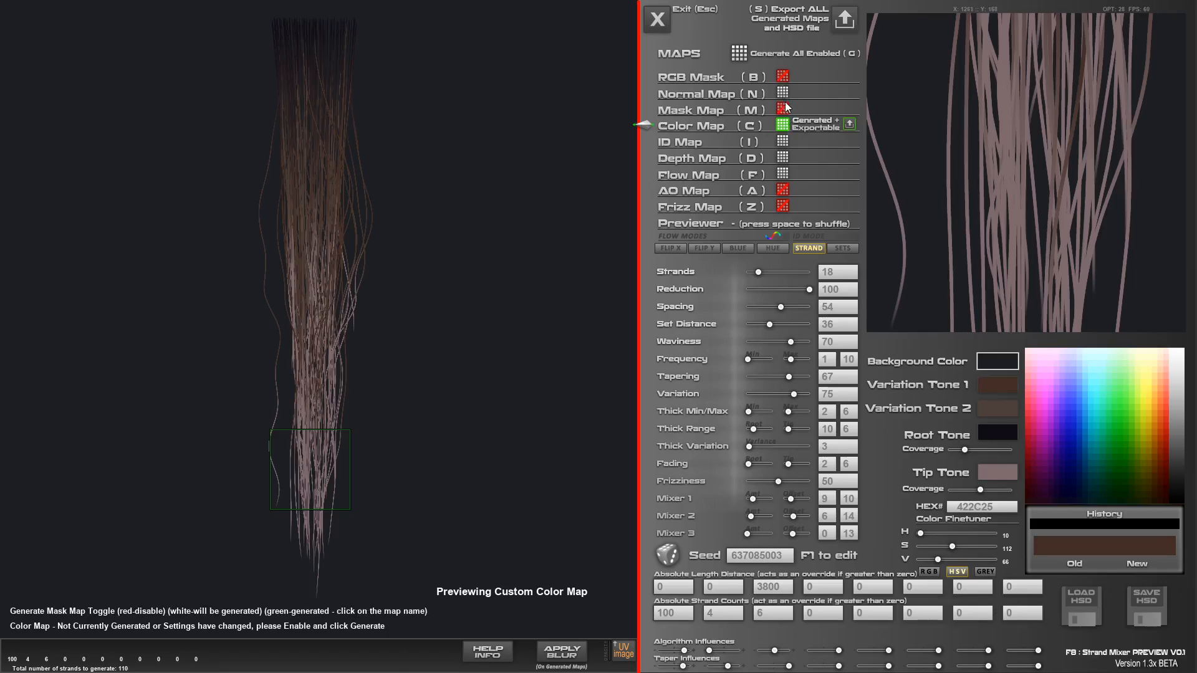
{"action": "left_click", "coordinate": [783, 142]}
{"action": "left_click", "coordinate": [783, 159]}
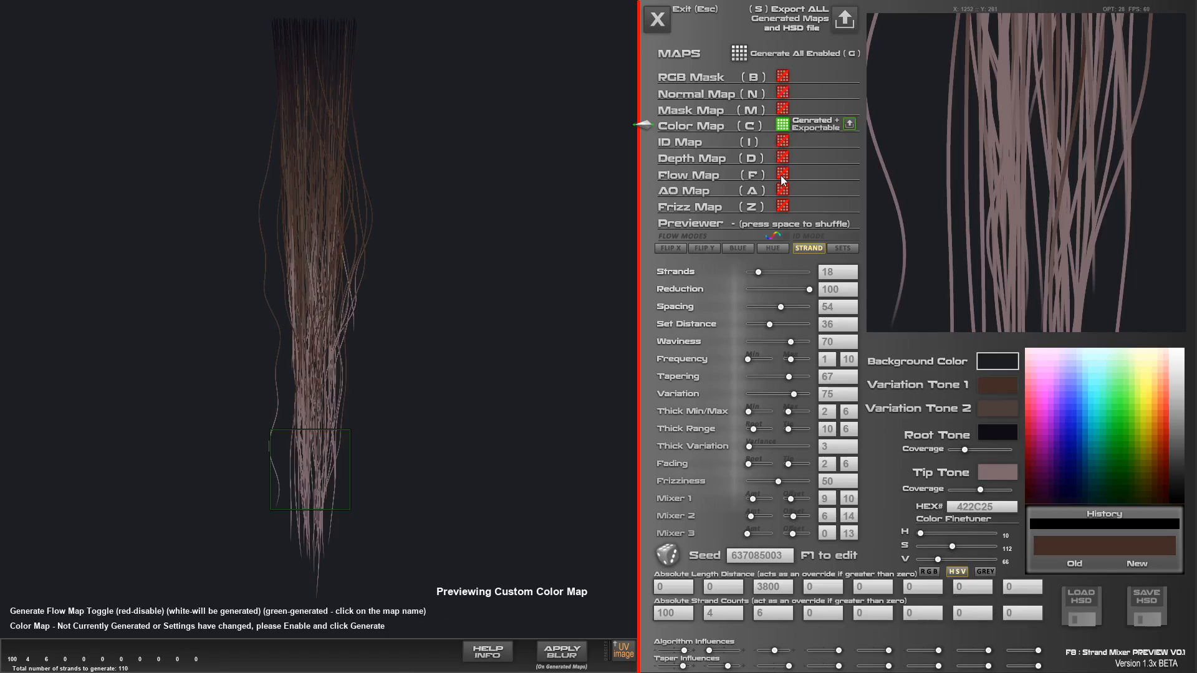
Export the generated maps and HSD file as HSD_NewMidSet.txt in the HSDDemo folder
{"action": "left_click", "coordinate": [845, 21]}
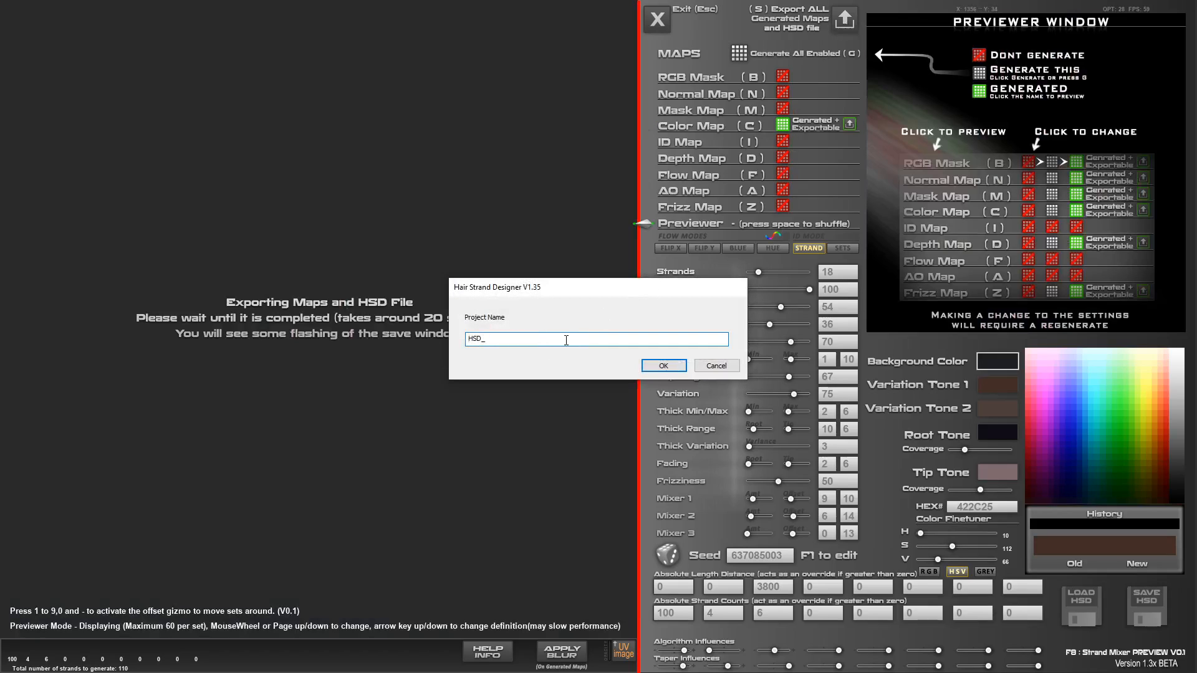
{"action": "type", "text": "NewMidSet"}
{"action": "left_click", "coordinate": [661, 366]}
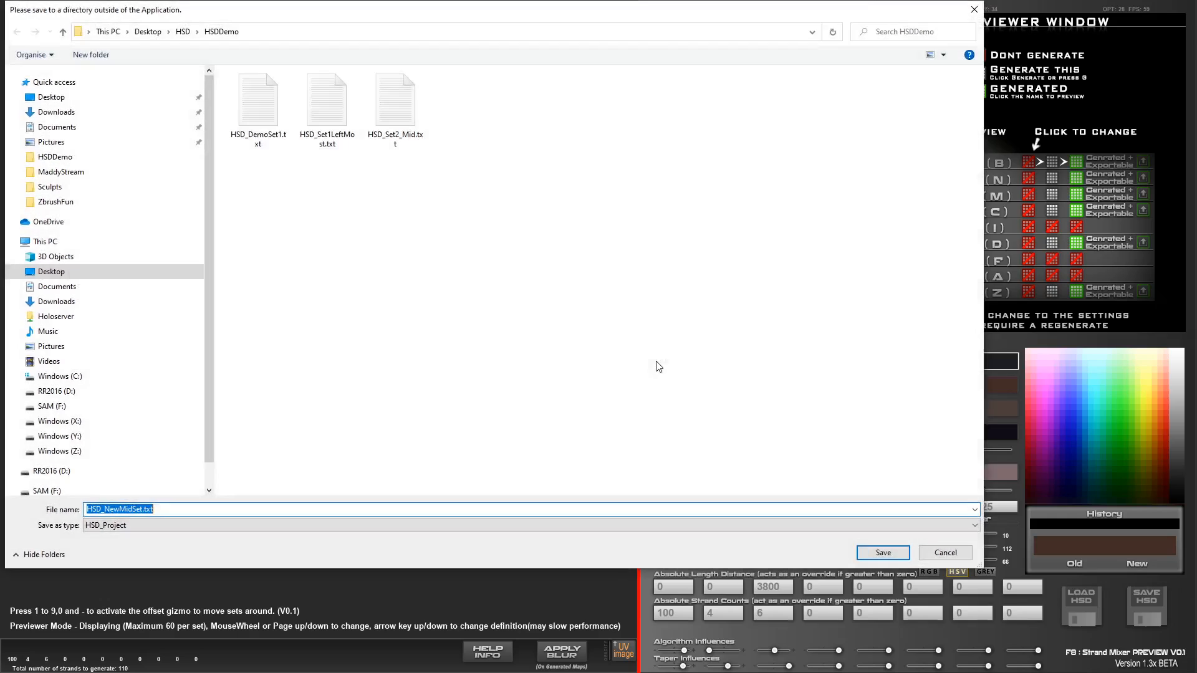
{"action": "left_click", "coordinate": [883, 552]}
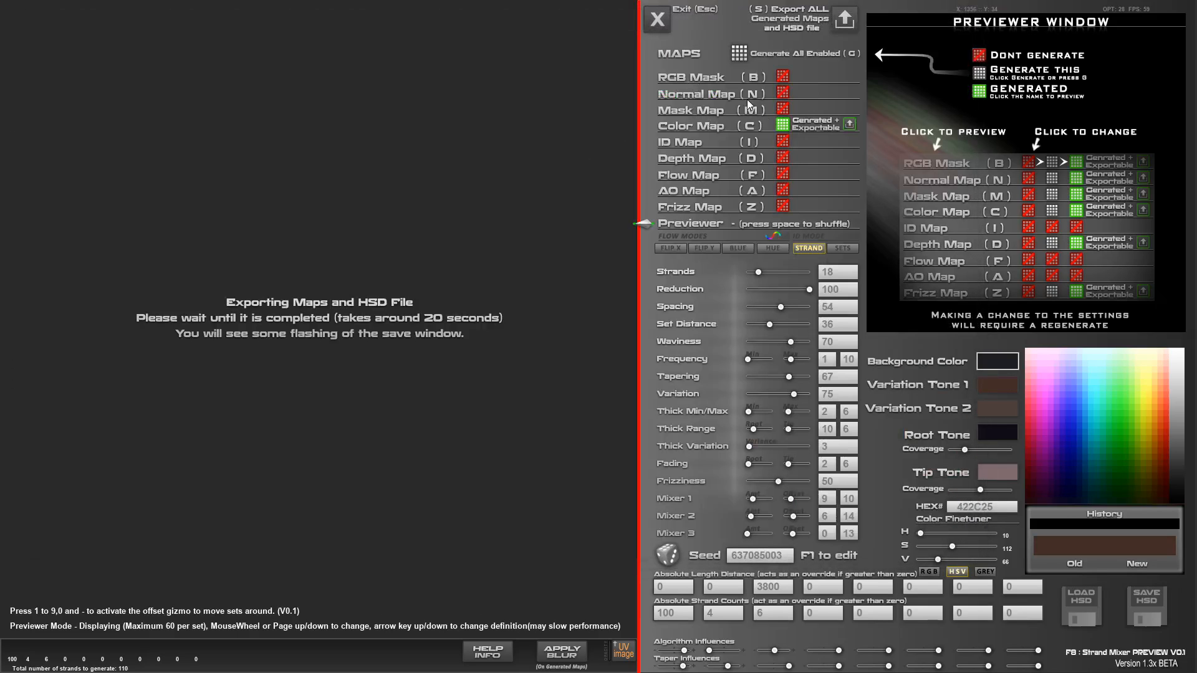
Enable the RGB Mask, Normal, Mask, ID, Depth, Flow and Frizz maps and generate all enabled maps
{"action": "left_click", "coordinate": [784, 108]}
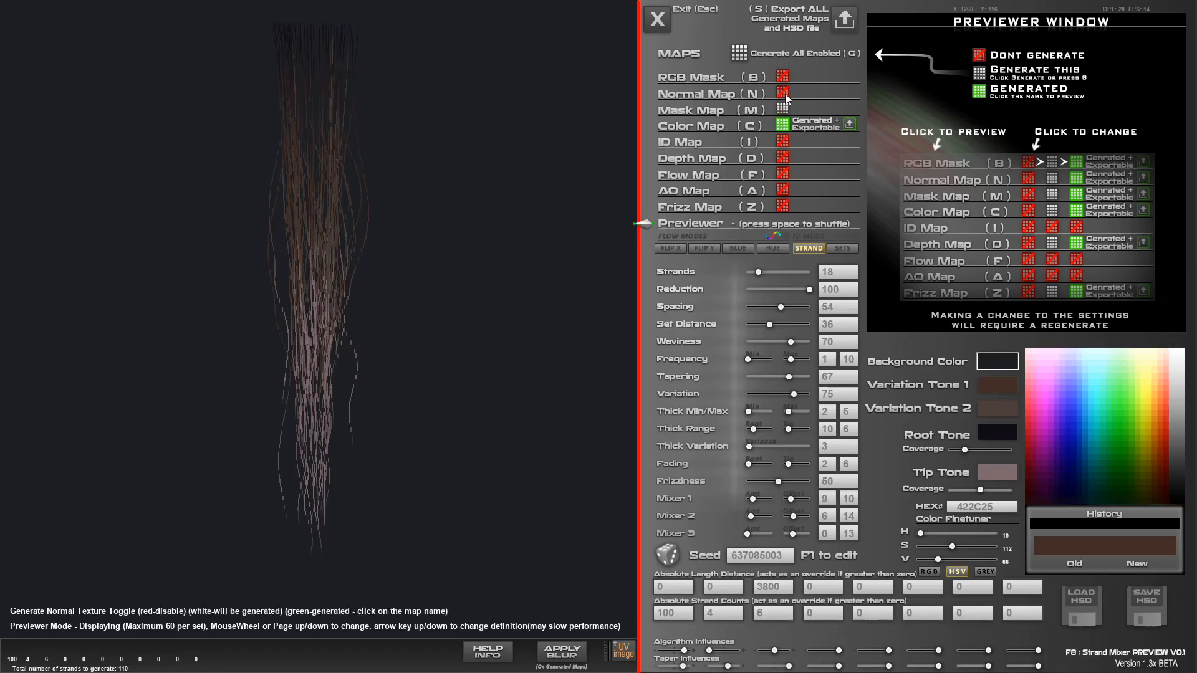
{"action": "left_click", "coordinate": [783, 93]}
{"action": "left_click", "coordinate": [783, 77]}
{"action": "left_click", "coordinate": [785, 157]}
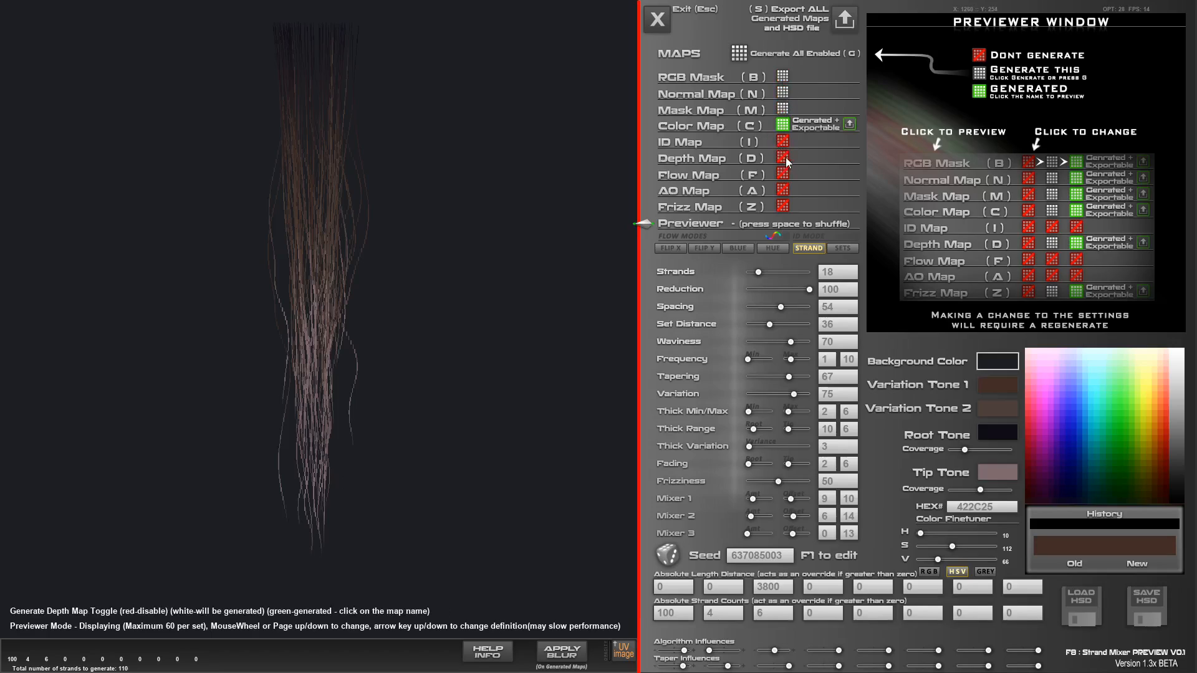
{"action": "left_click", "coordinate": [784, 140]}
{"action": "left_click", "coordinate": [786, 174]}
{"action": "left_click", "coordinate": [784, 206]}
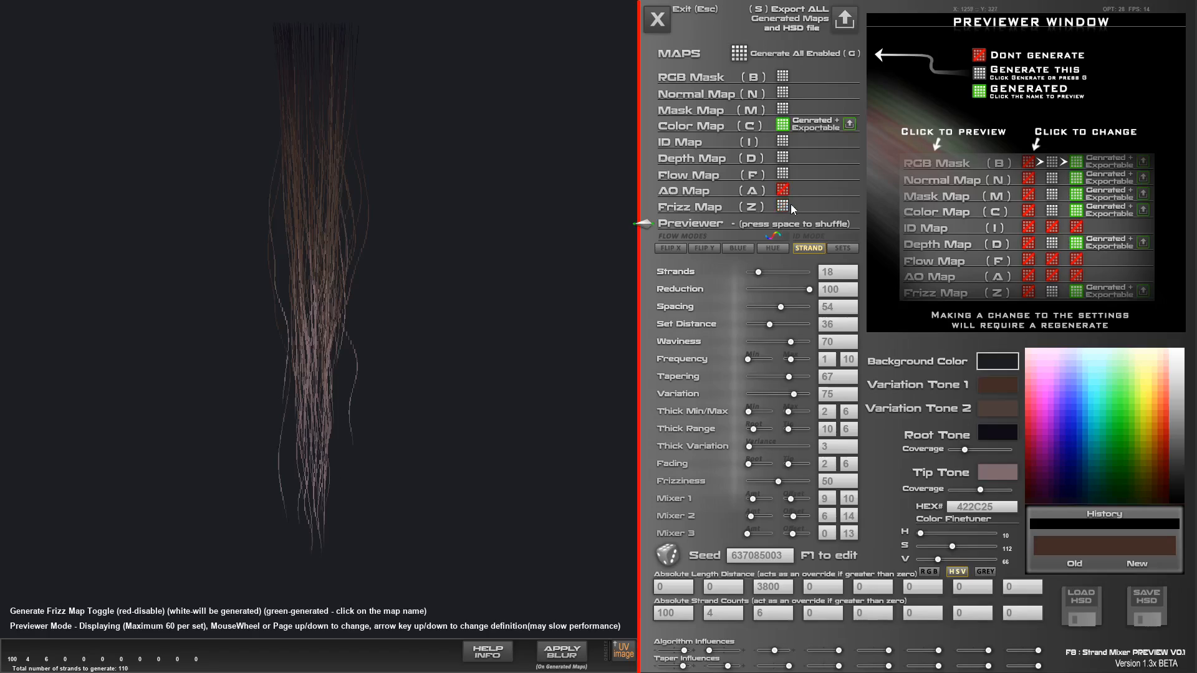
{"action": "key", "text": "g"}
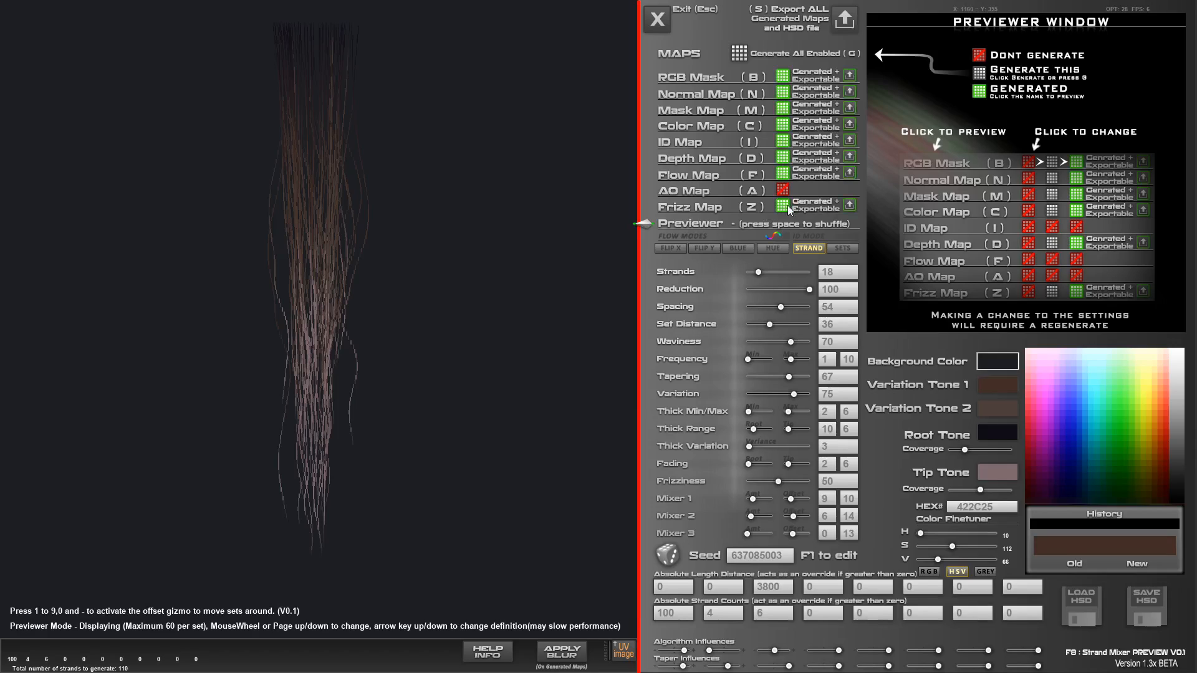
Preview the generated Flow, Depth and ID maps and examine the strand tips
{"action": "left_click", "coordinate": [721, 175]}
{"action": "left_click", "coordinate": [705, 158]}
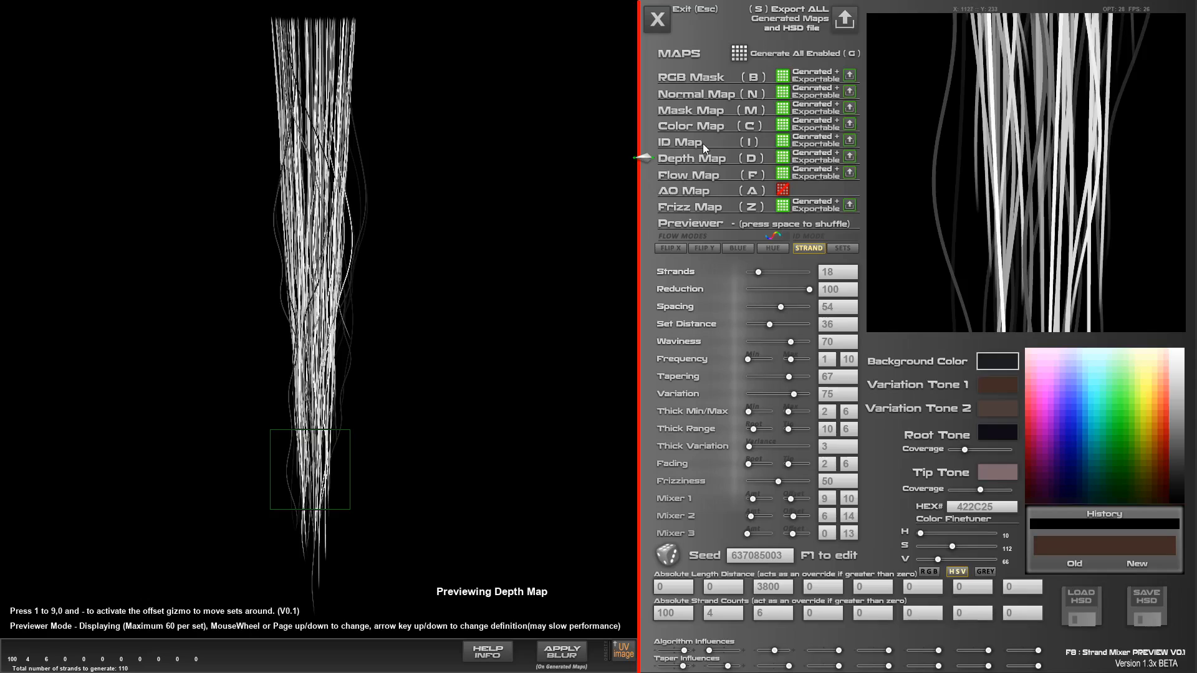
{"action": "left_click", "coordinate": [702, 144]}
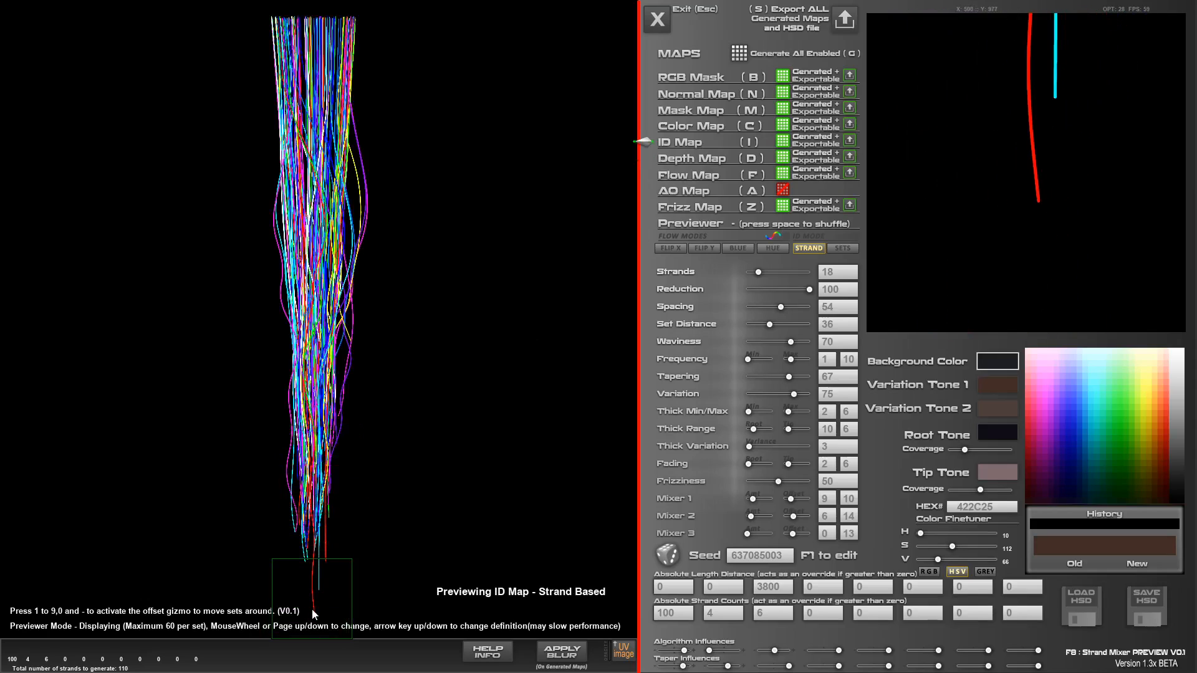
Preview the generated Frizz, Mask, Normal and RGB Mask maps
{"action": "left_click", "coordinate": [689, 211]}
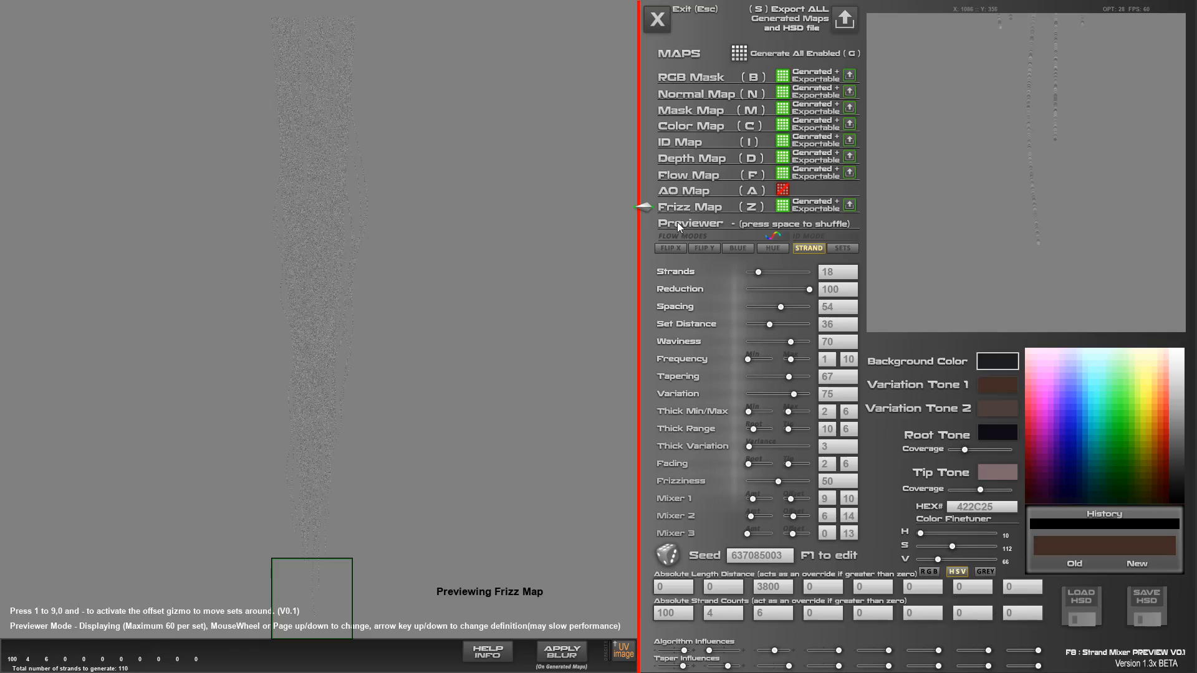
{"action": "left_click", "coordinate": [694, 108]}
{"action": "left_click", "coordinate": [697, 86]}
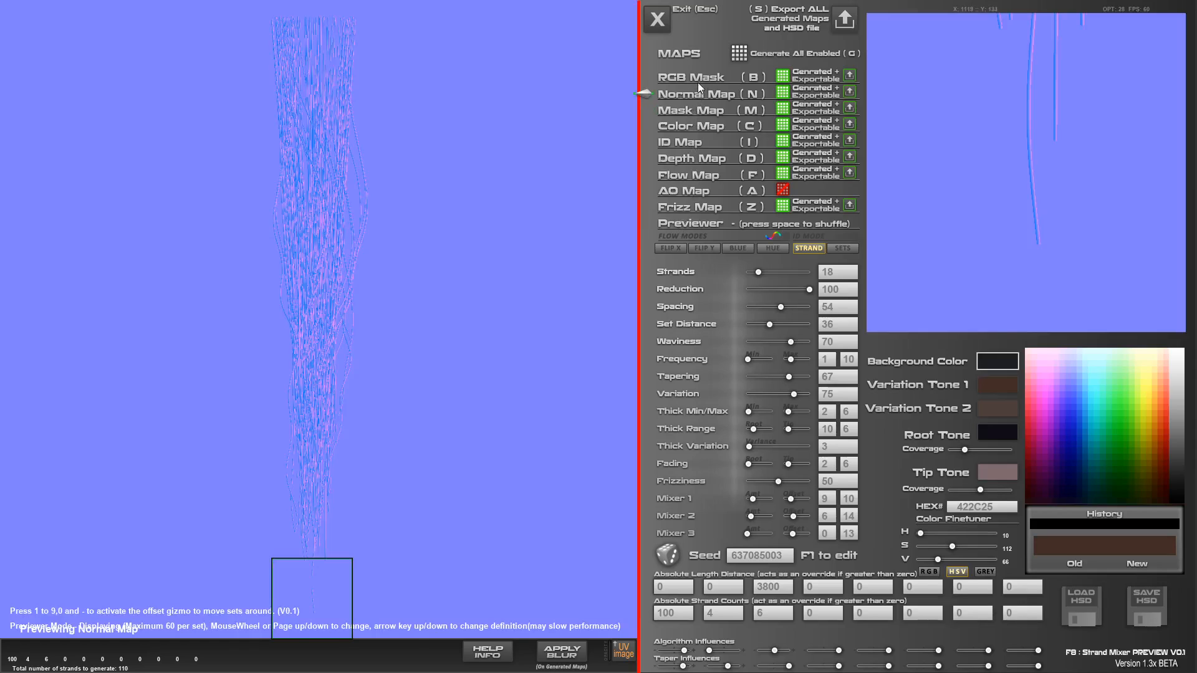
{"action": "left_click", "coordinate": [698, 76]}
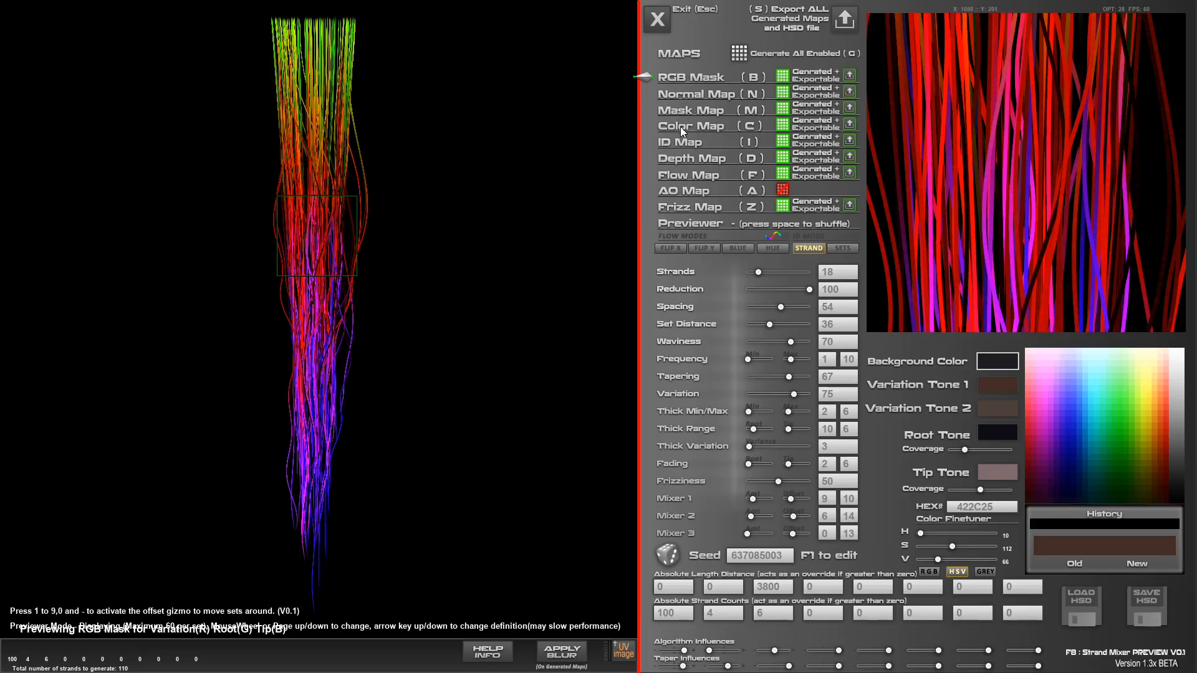
Generate the AO map and export all maps and the HSD file as HSD_NewMidSet to the HSDDemo folder, replacing the existing files
{"action": "left_click", "coordinate": [738, 54]}
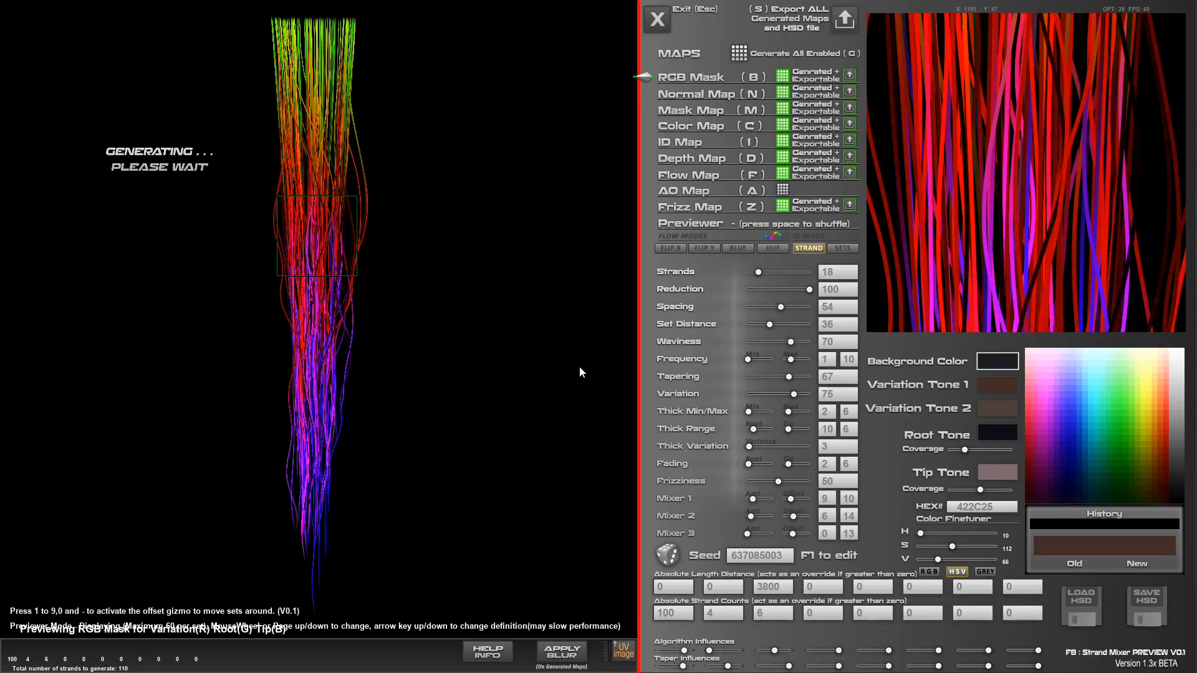
{"action": "left_click", "coordinate": [844, 22]}
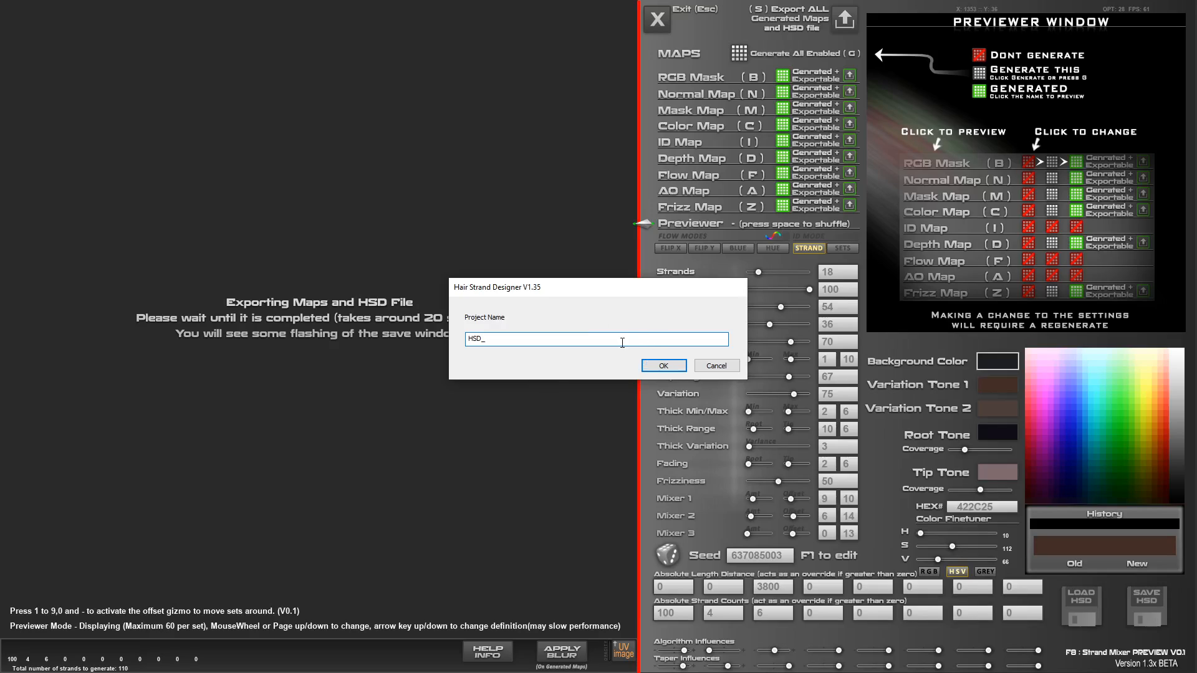
{"action": "type", "text": "NewMidSet"}
{"action": "left_click", "coordinate": [670, 367]}
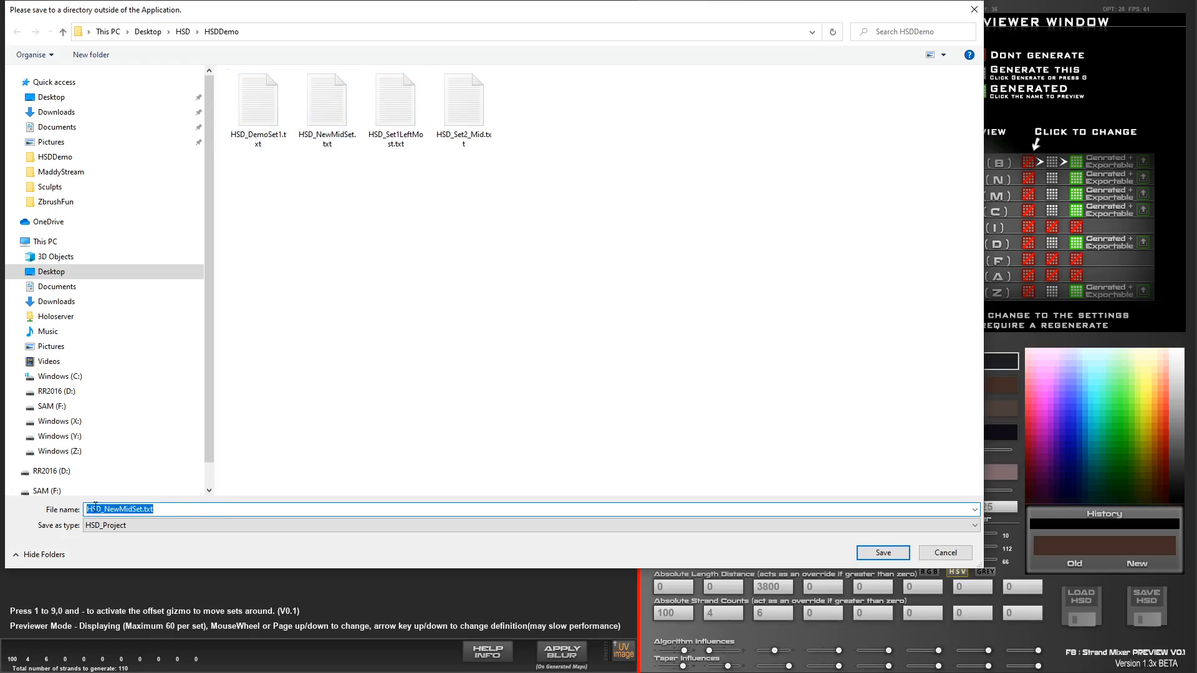
{"action": "left_click", "coordinate": [341, 115]}
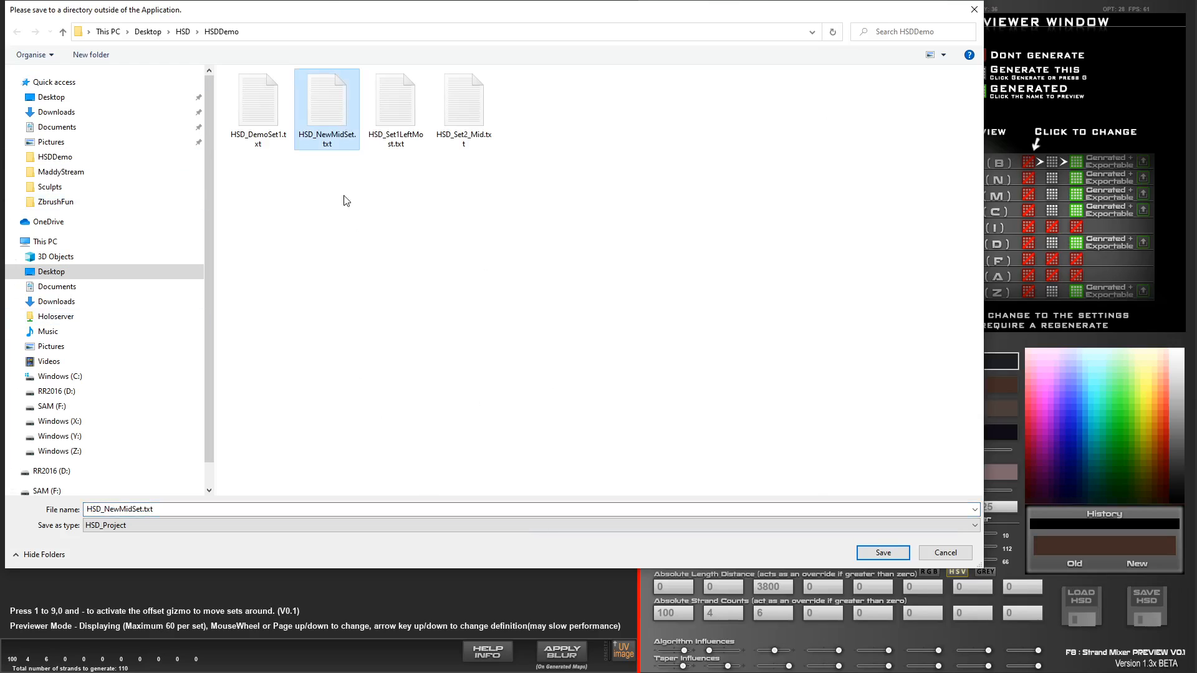
{"action": "left_click", "coordinate": [385, 142]}
{"action": "left_click", "coordinate": [342, 131]}
{"action": "double_click", "coordinate": [335, 113]}
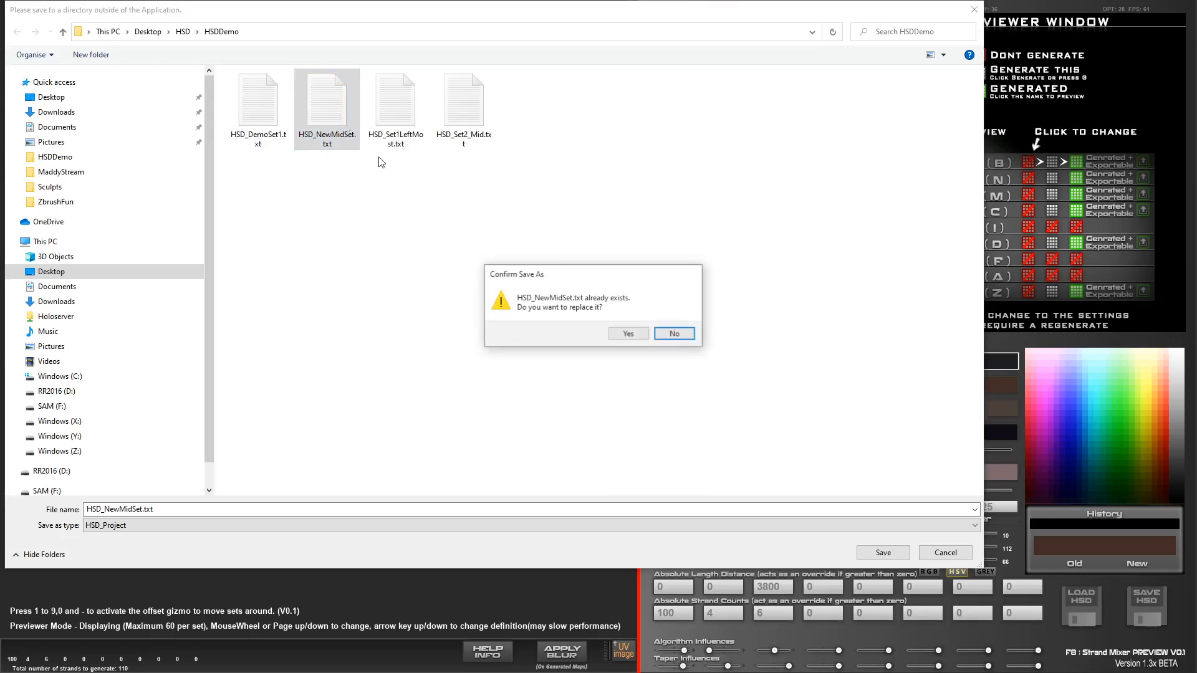
{"action": "left_click", "coordinate": [634, 334]}
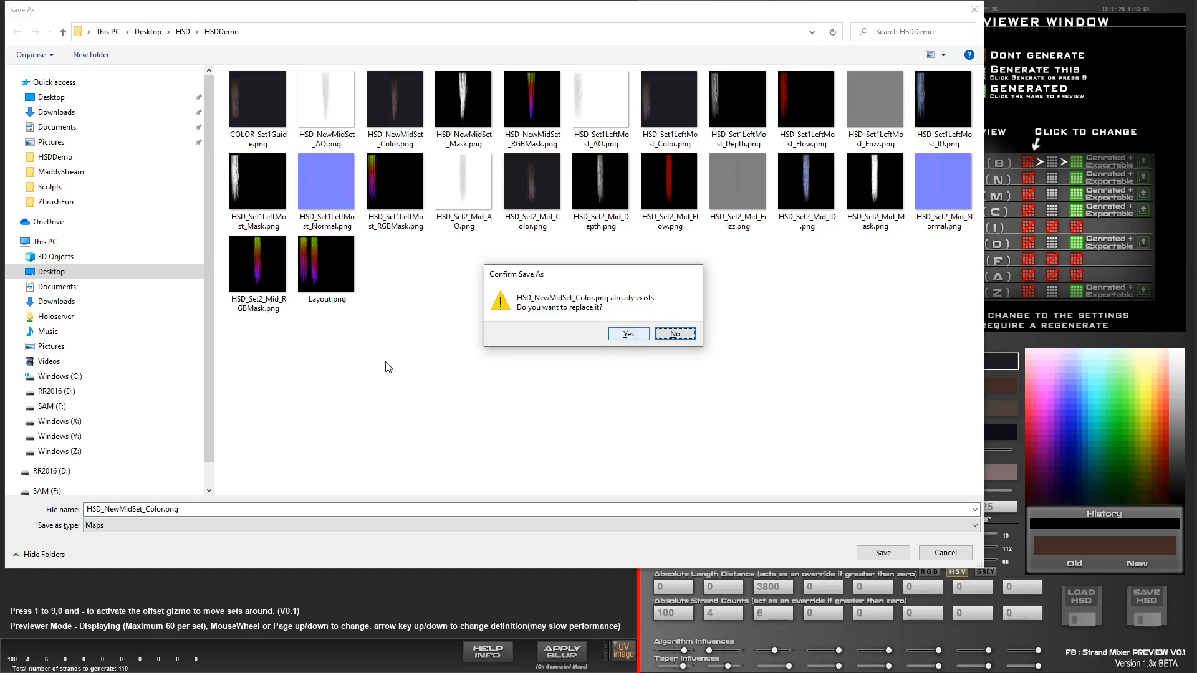
{"action": "left_click", "coordinate": [626, 335]}
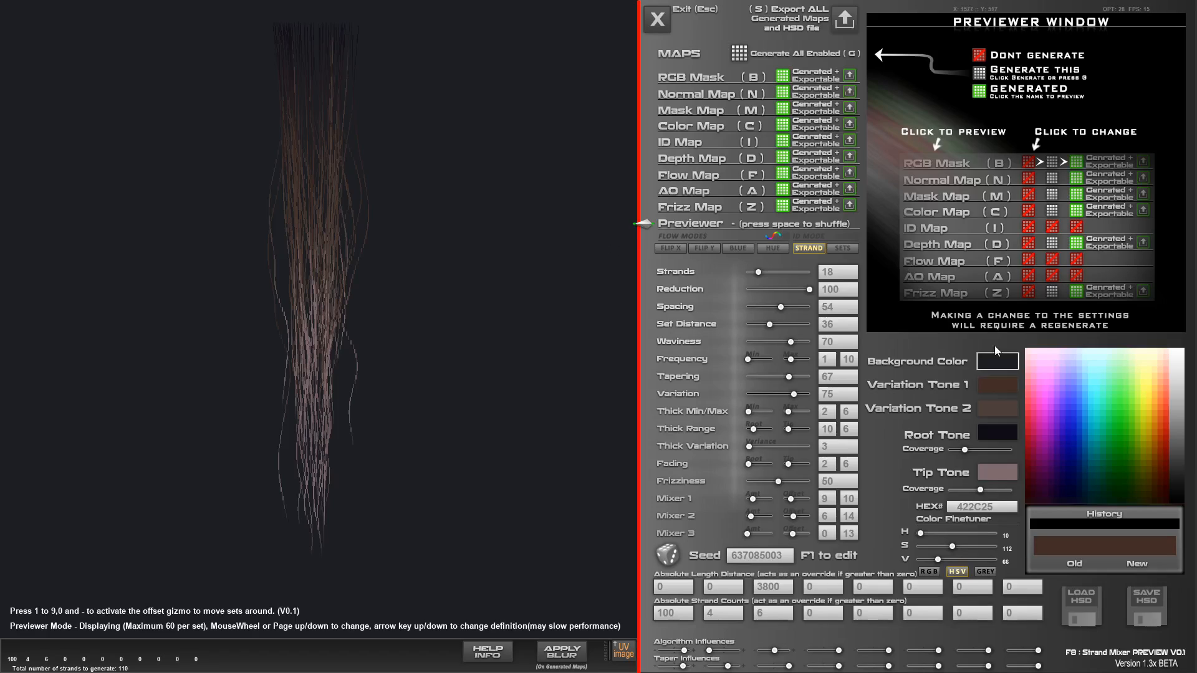
Exit Hair Strand Designer, relaunch it and proceed past the beta notice
{"action": "left_click", "coordinate": [659, 26]}
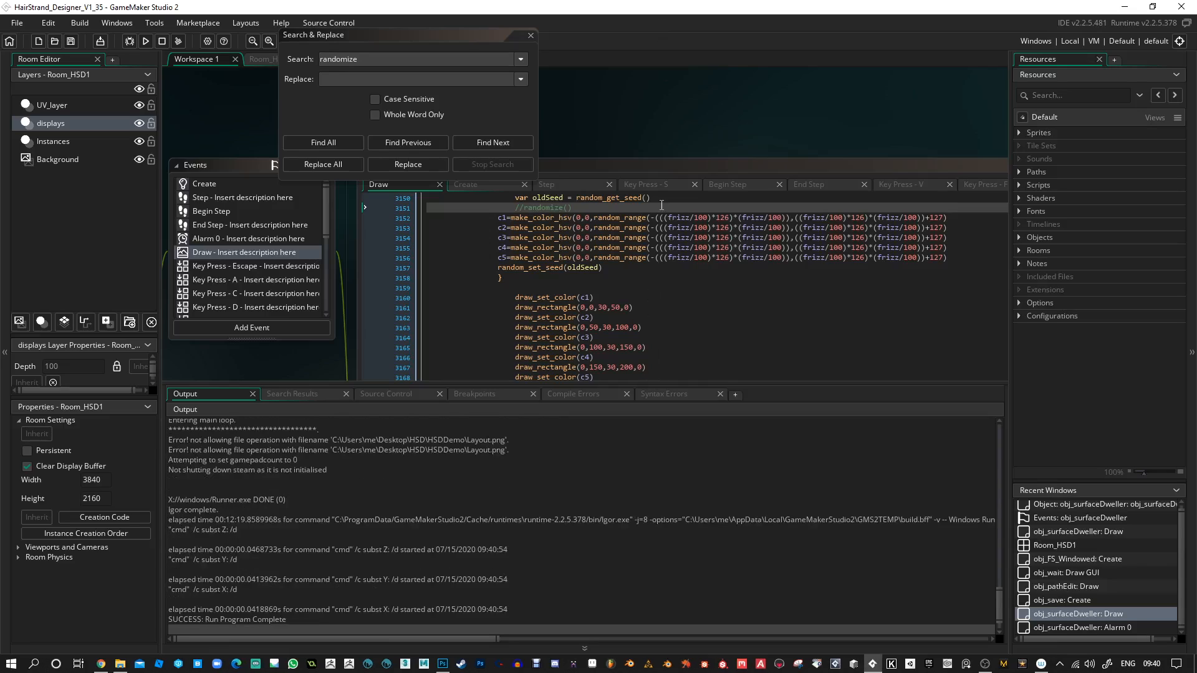
{"action": "left_click", "coordinate": [680, 258]}
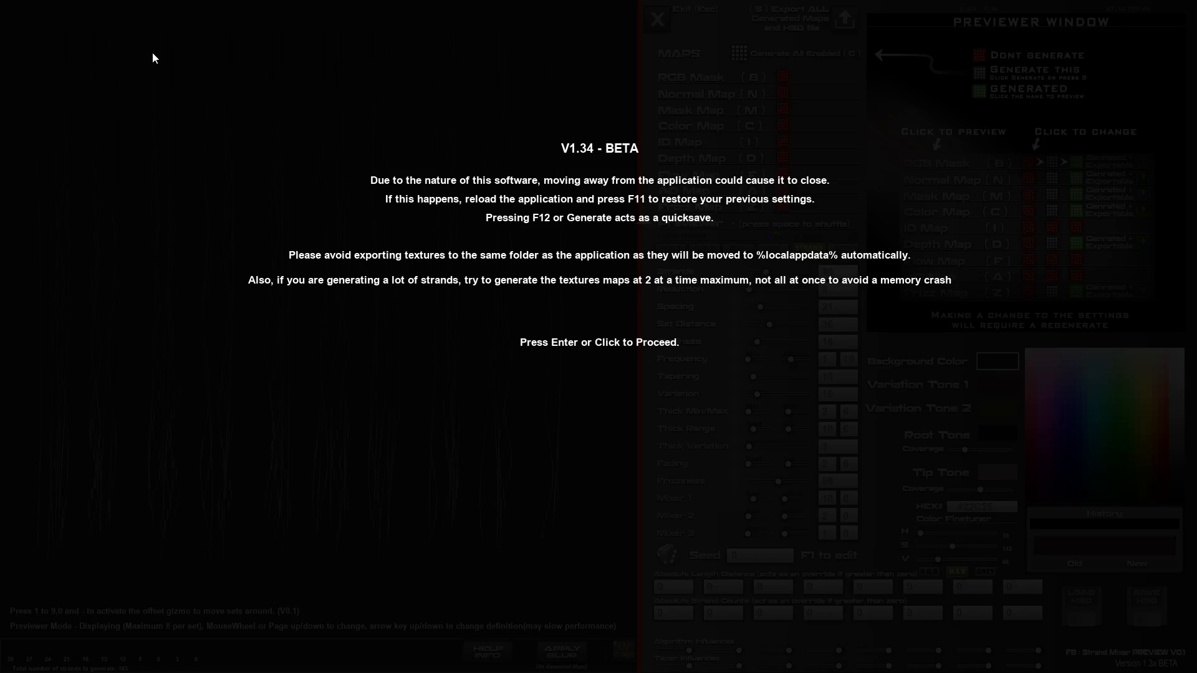
{"action": "left_click", "coordinate": [153, 53]}
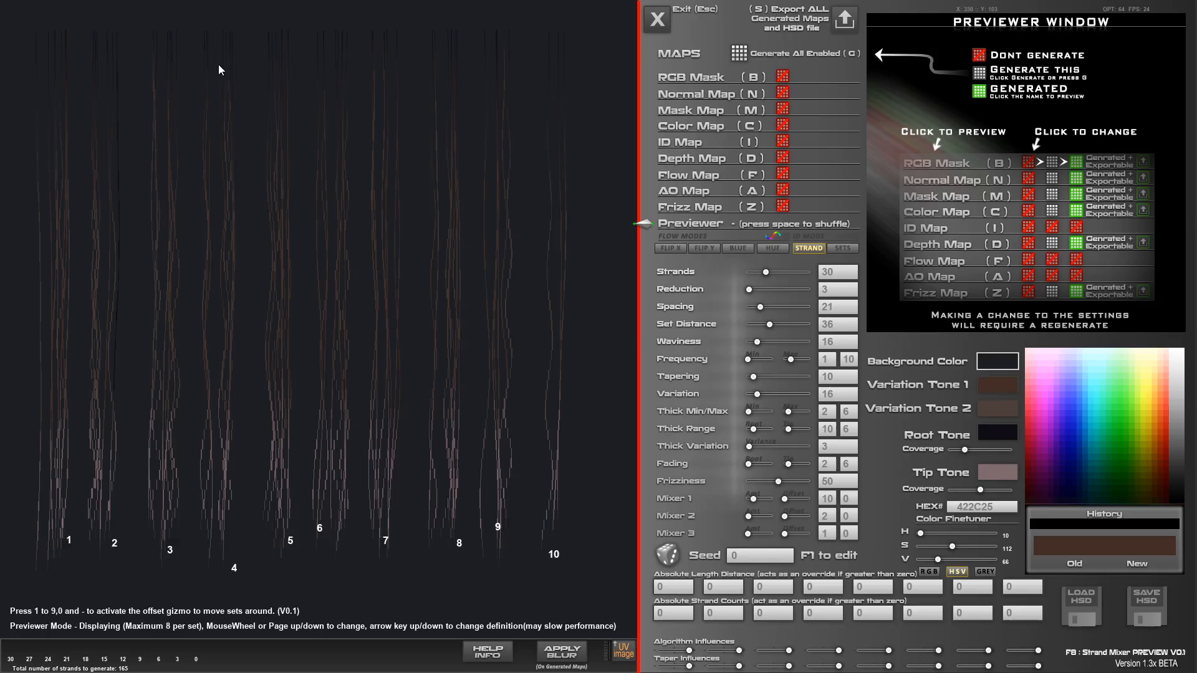
Load HSD_NewMidSet.txt from the HSDDemo folder and view the strand path points in the mixer editor
{"action": "left_click", "coordinate": [1082, 601]}
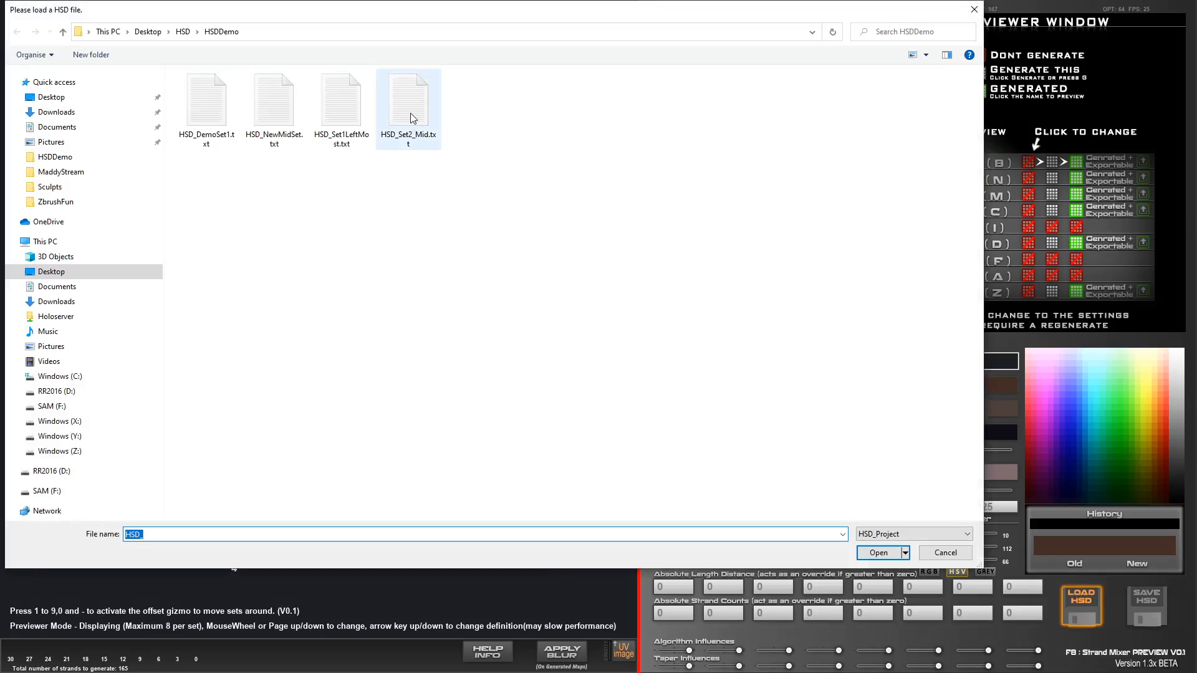
{"action": "double_click", "coordinate": [273, 111]}
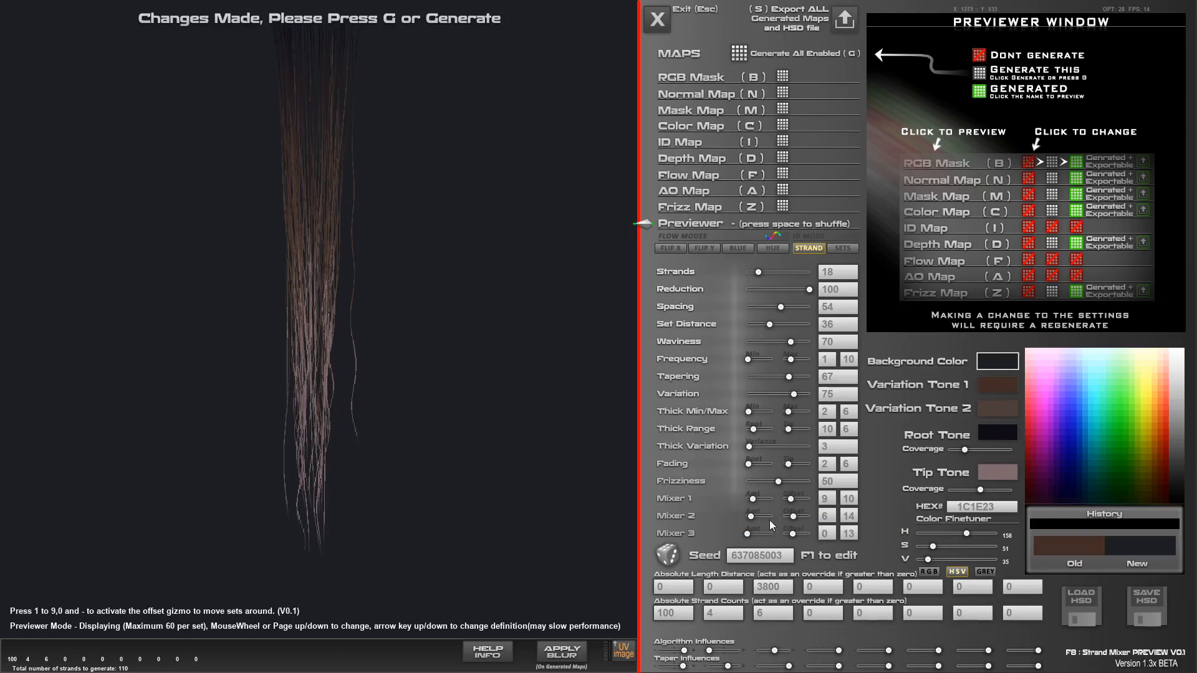
{"action": "left_click", "coordinate": [724, 496]}
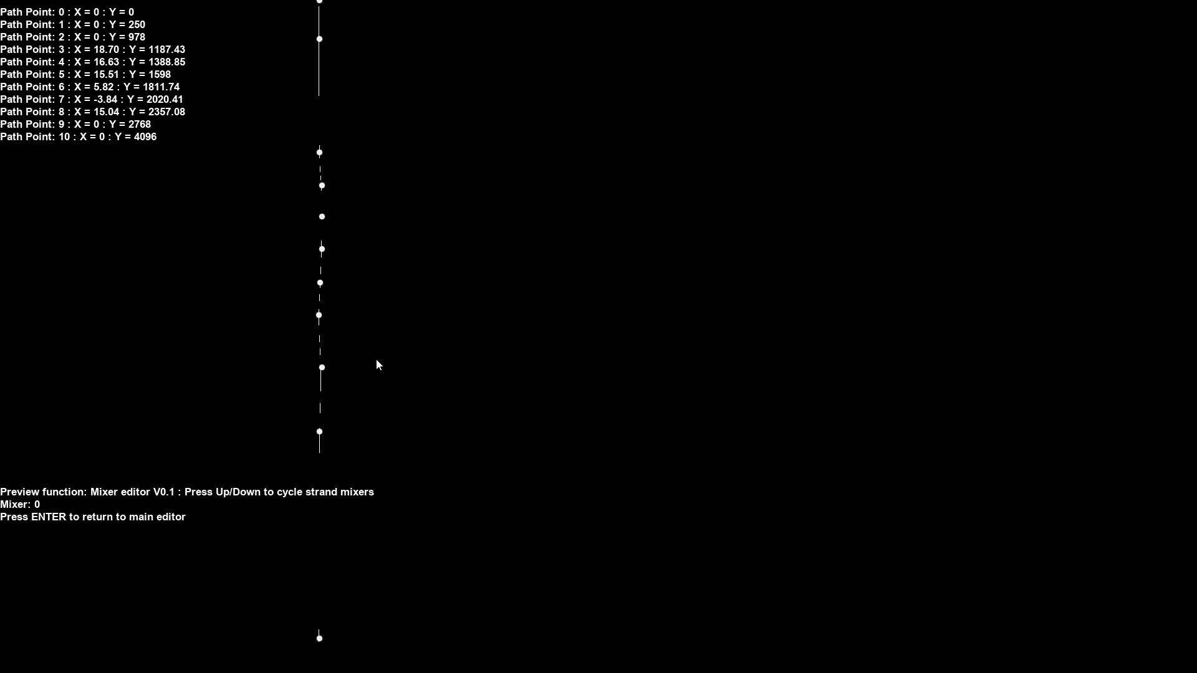
Exit Hair Strand Designer and switch to Photoshop with the HSD_Set2_Mid_Color.png document
{"action": "key", "text": "Escape"}
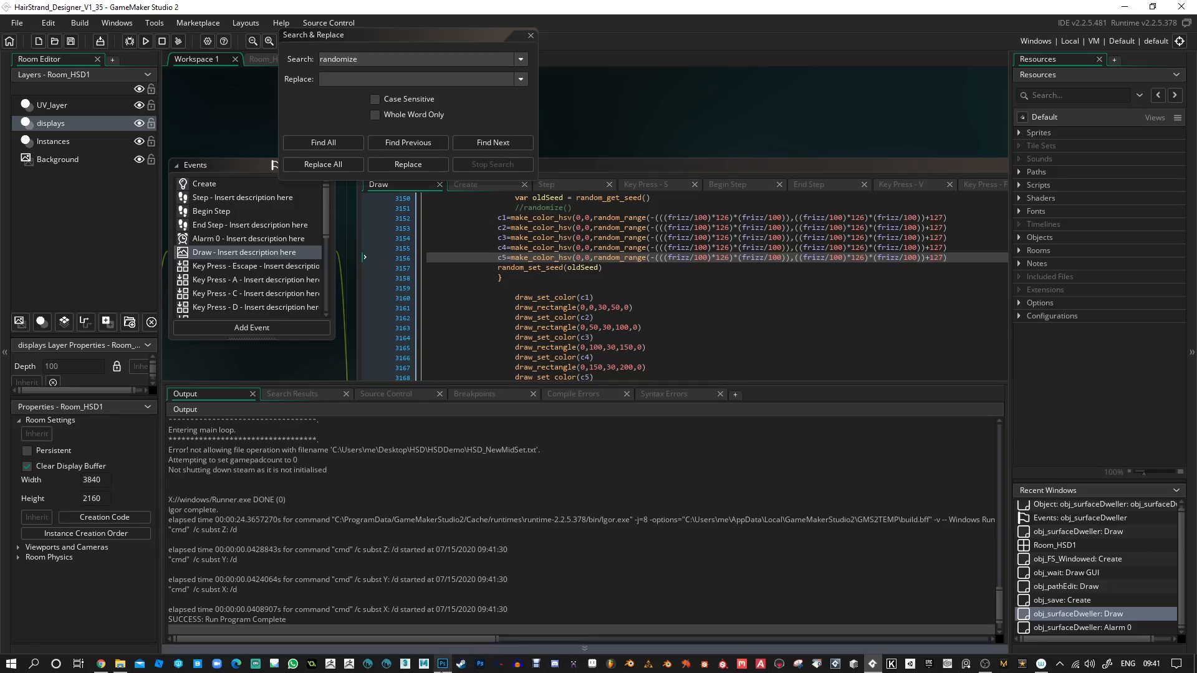
{"action": "mouse_move", "coordinate": [442, 664]}
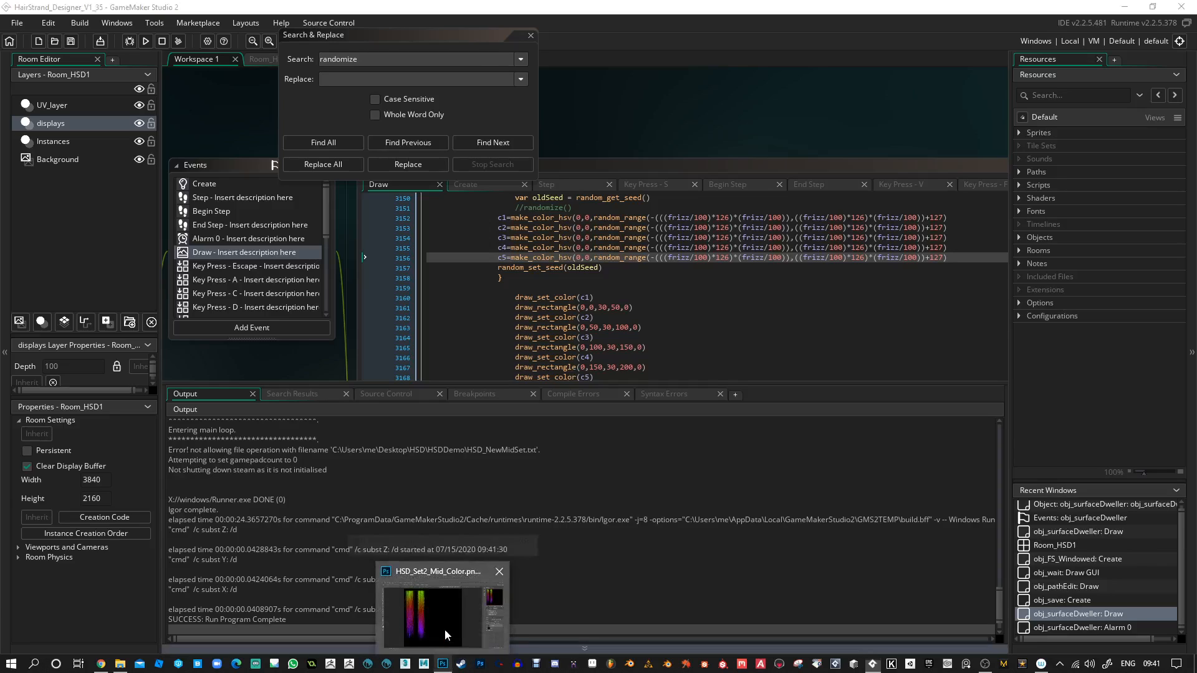
{"action": "left_click", "coordinate": [446, 632]}
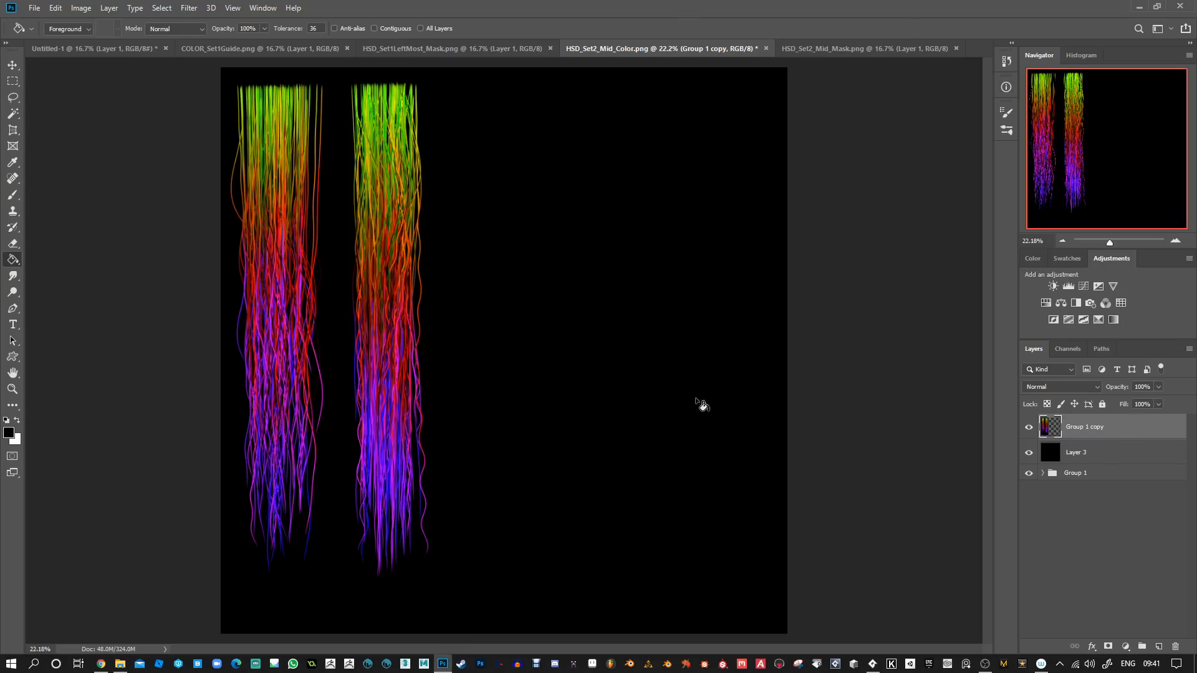